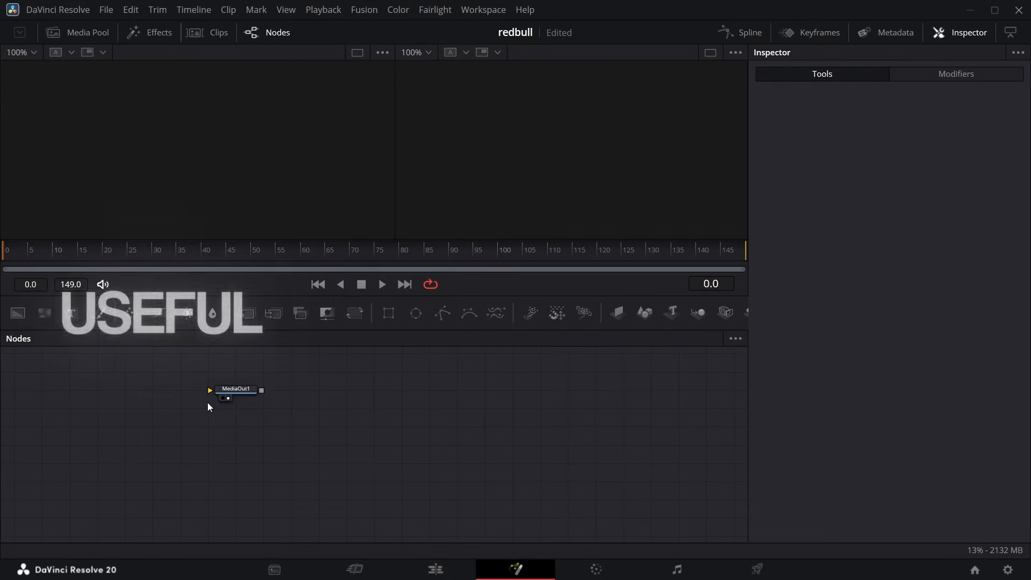
Move the MediaOut1 node further right in the node graph and add a Media In node with Background as its media source.
left_click_drag(234, 391, 560, 509)
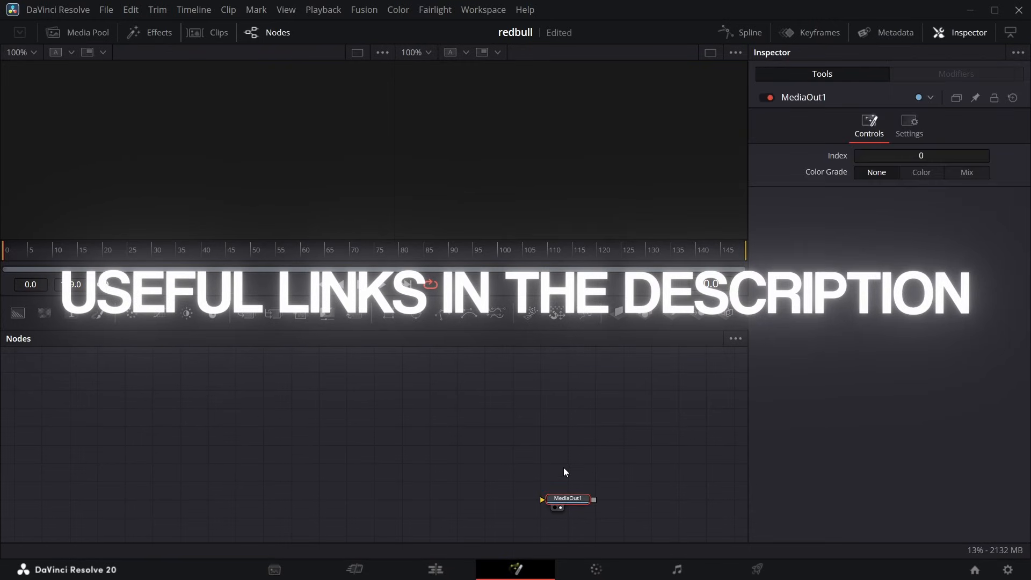
key("shift+space")
type("medi")
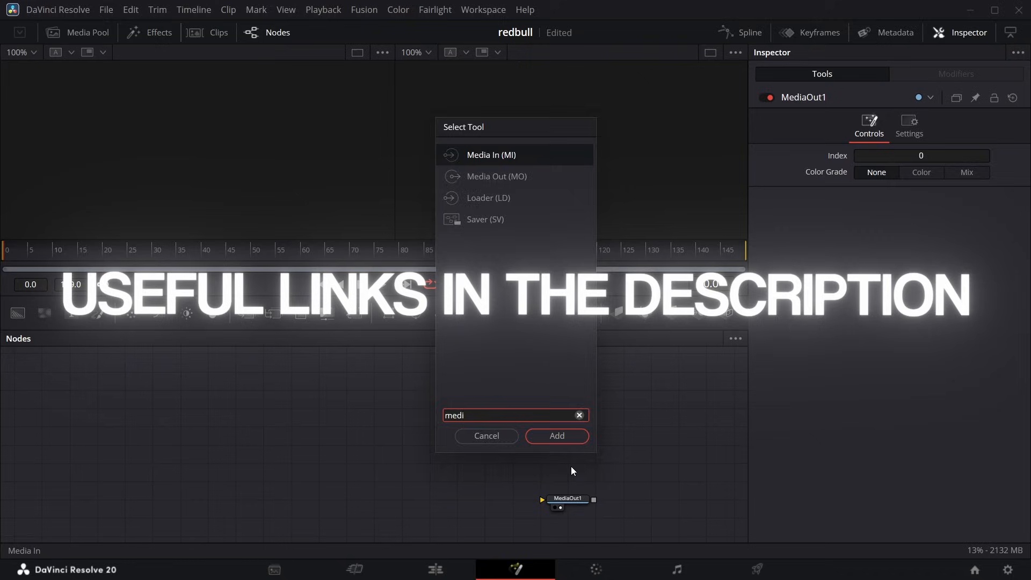
key("Return")
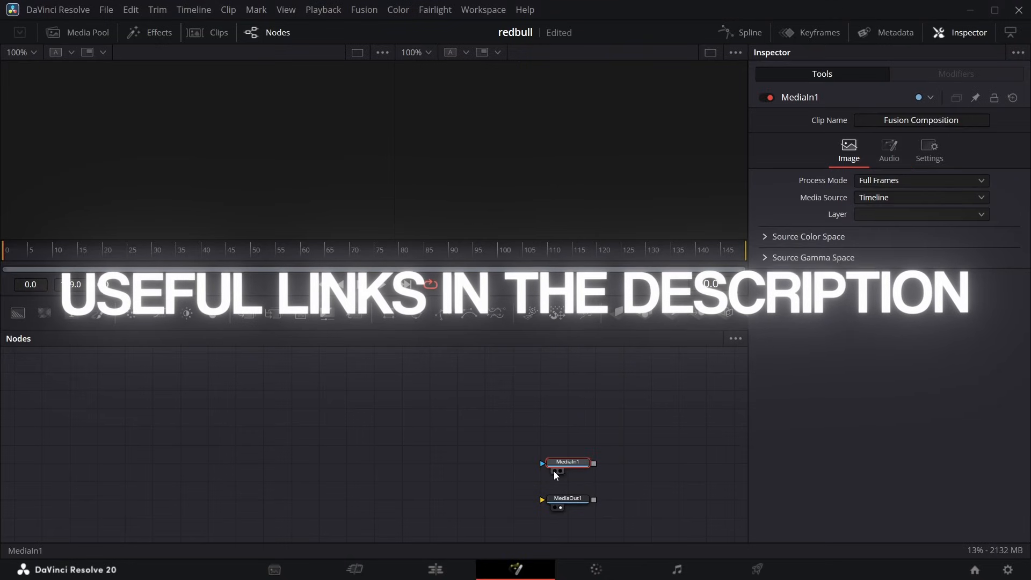
left_click(920, 197)
left_click(900, 235)
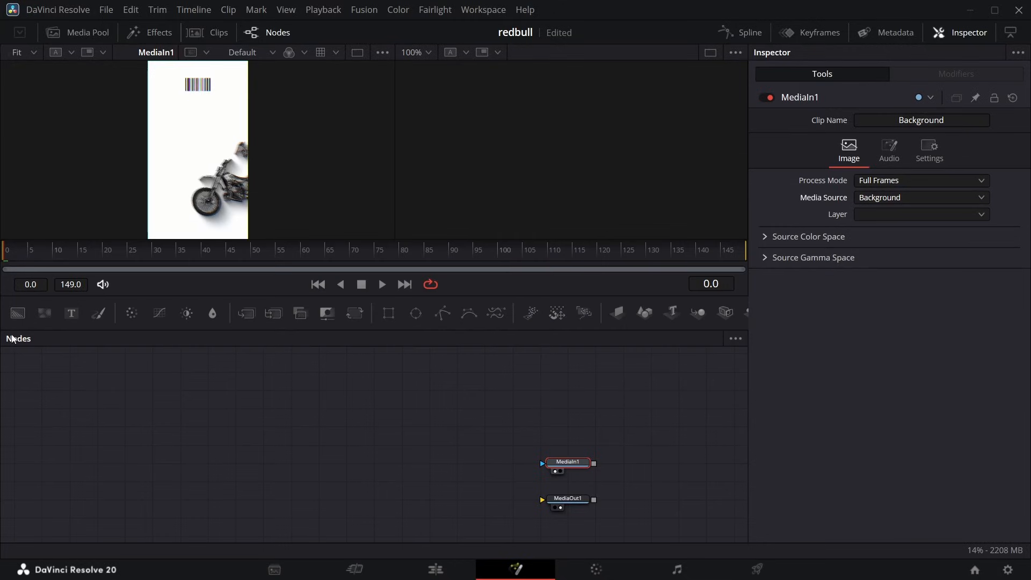
Add a Background node connected to MediaOut1 and move MediaIn1 just above the output node.
left_click_drag(18, 313, 35, 376)
left_click_drag(84, 478, 104, 501)
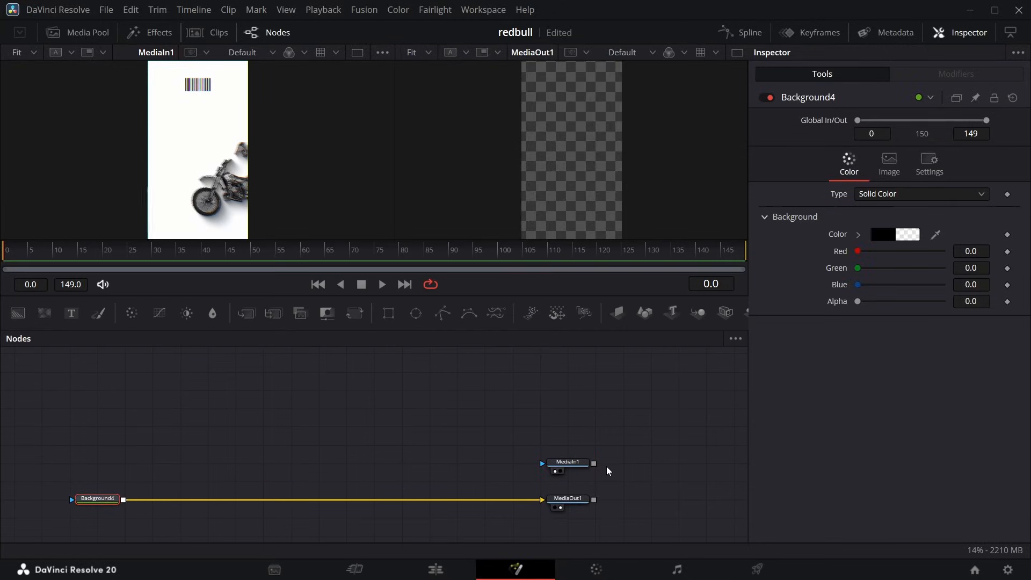
left_click(567, 487)
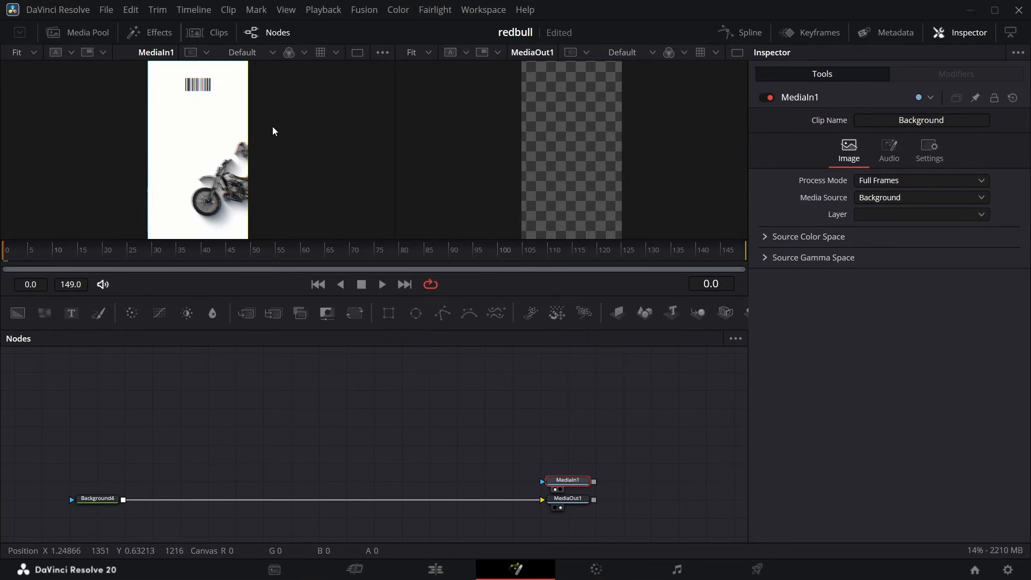
Sample the white backdrop of the reference clip as the colour of the Background4 node, with alpha at 1.0.
left_click(97, 497)
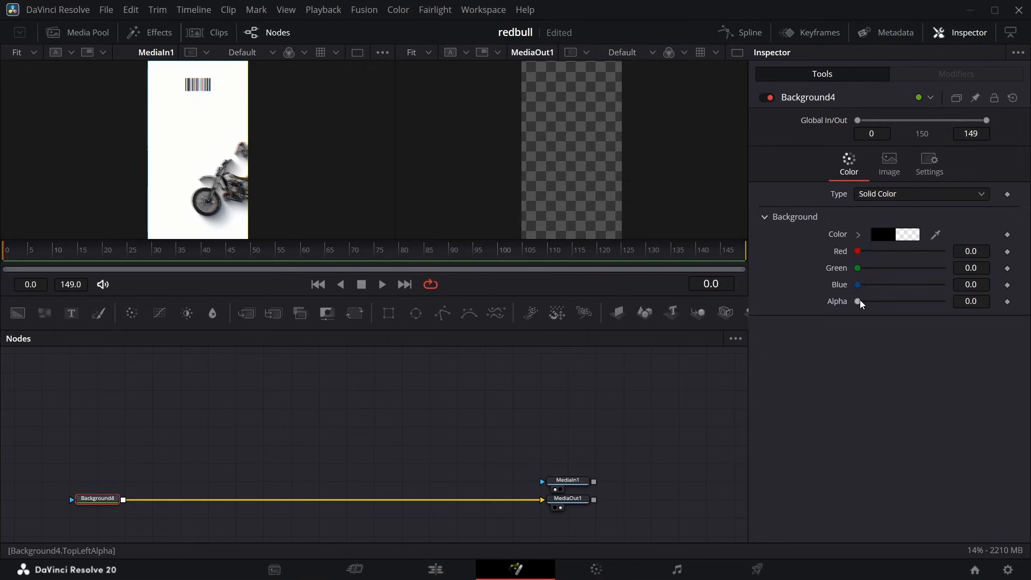
double_click(860, 304)
left_click_drag(935, 234, 221, 118)
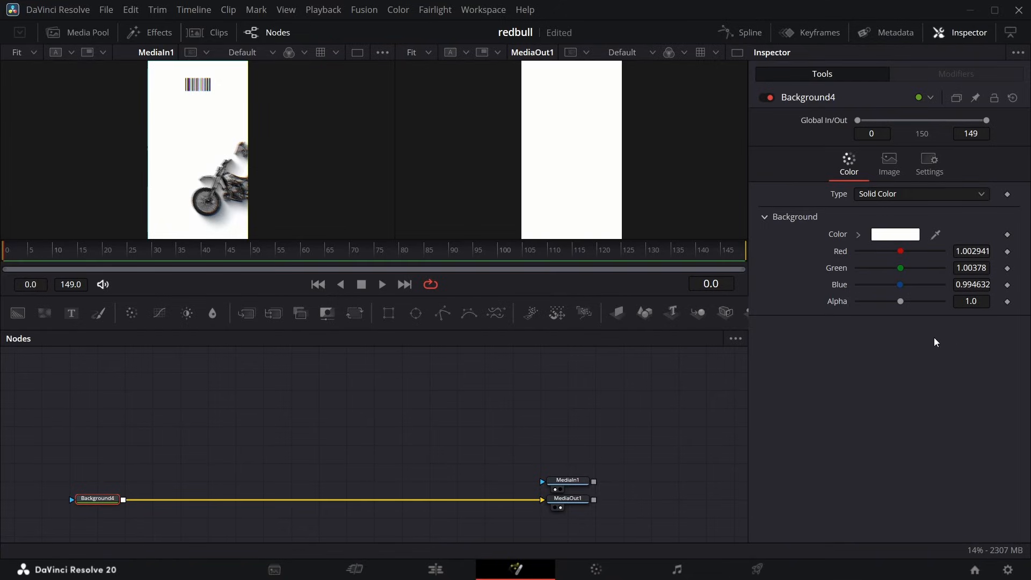
left_click_drag(901, 301, 942, 301)
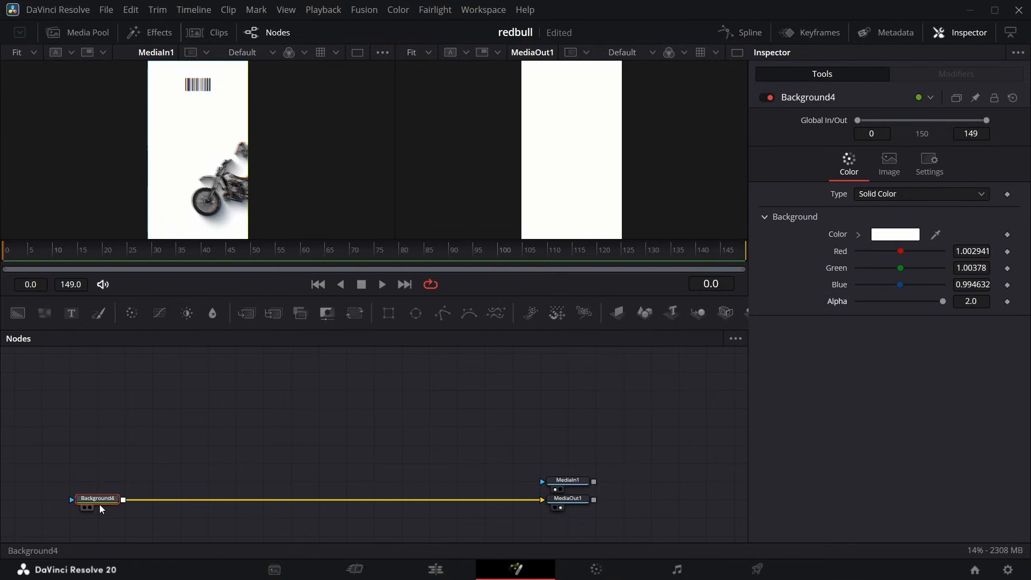
left_click_drag(936, 235, 227, 116)
Go to frame 60 and examine the reference layout at 50% and 25% magnification before fitting it back to the viewer.
left_click_drag(83, 240, 84, 218)
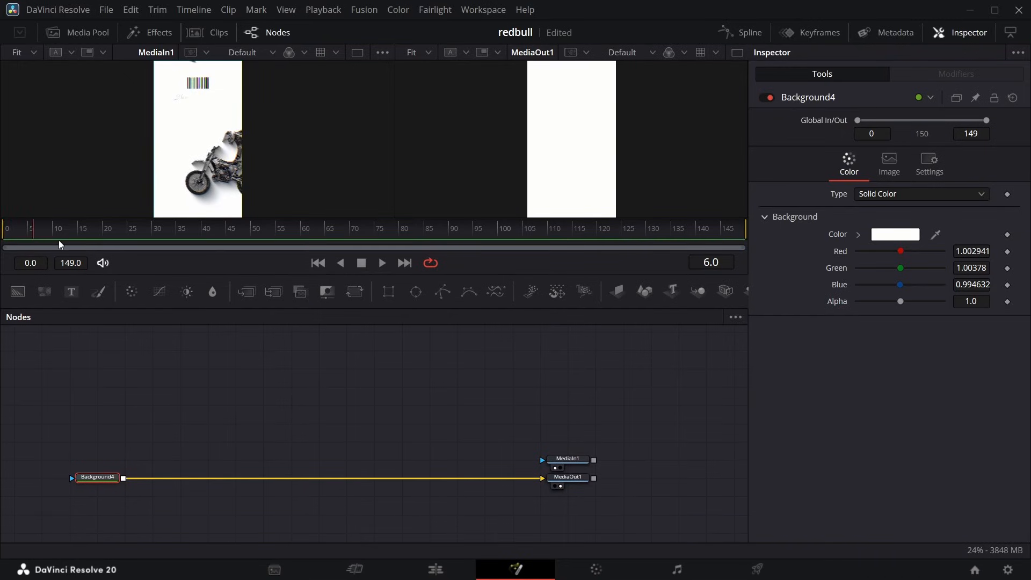
left_click_drag(59, 240, 301, 244)
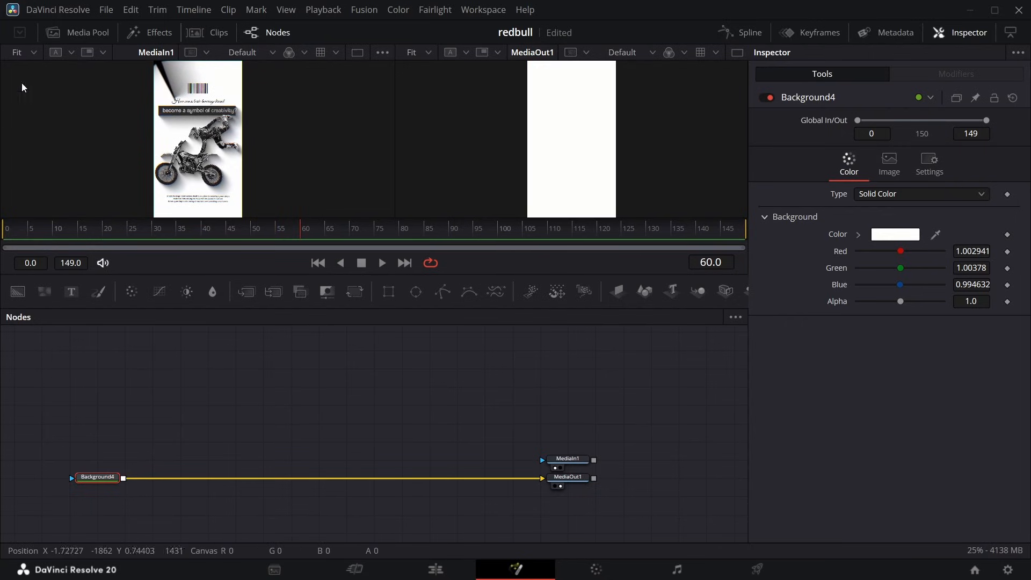
left_click(32, 52)
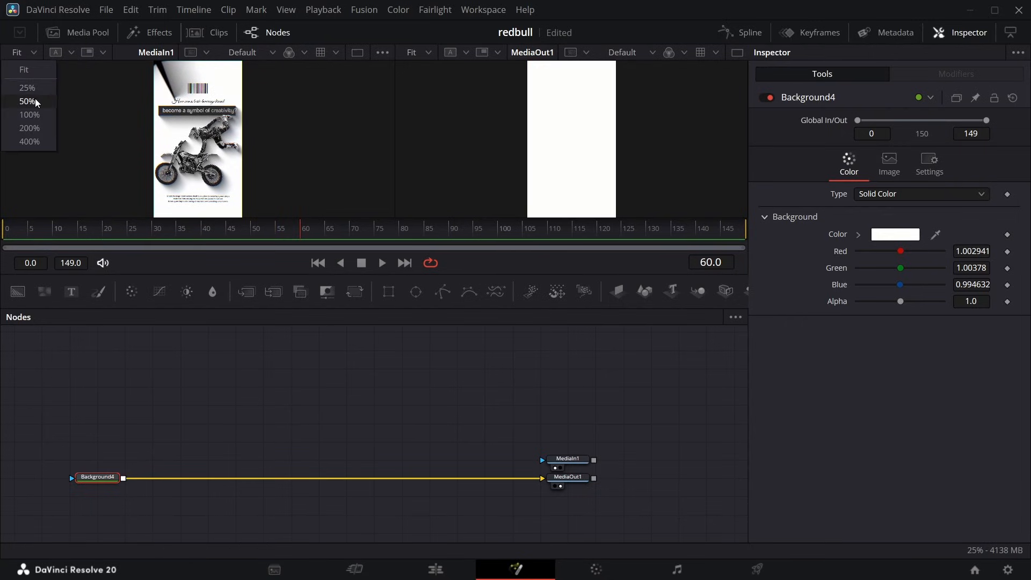
left_click(34, 101)
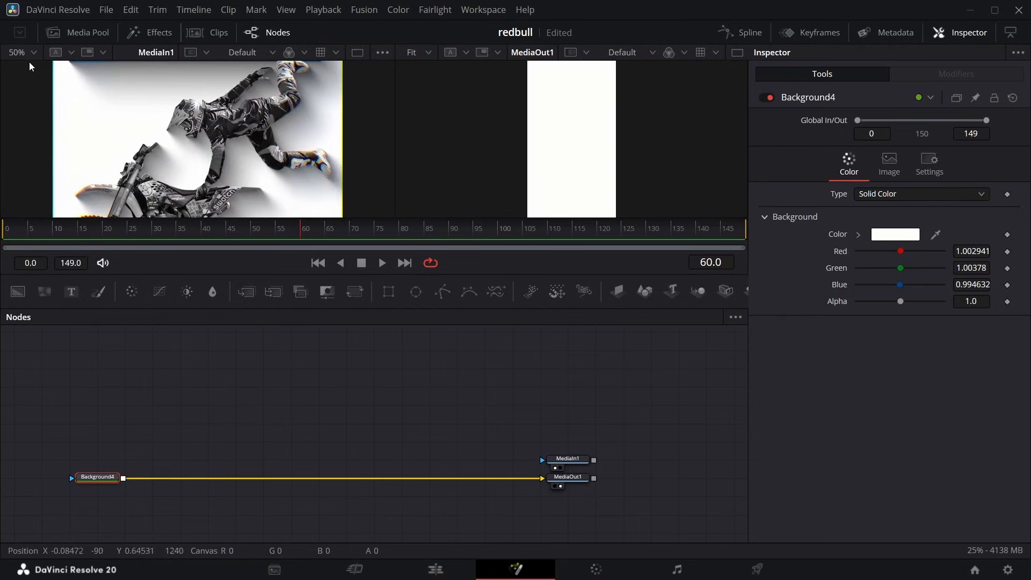
left_click(31, 53)
left_click(26, 88)
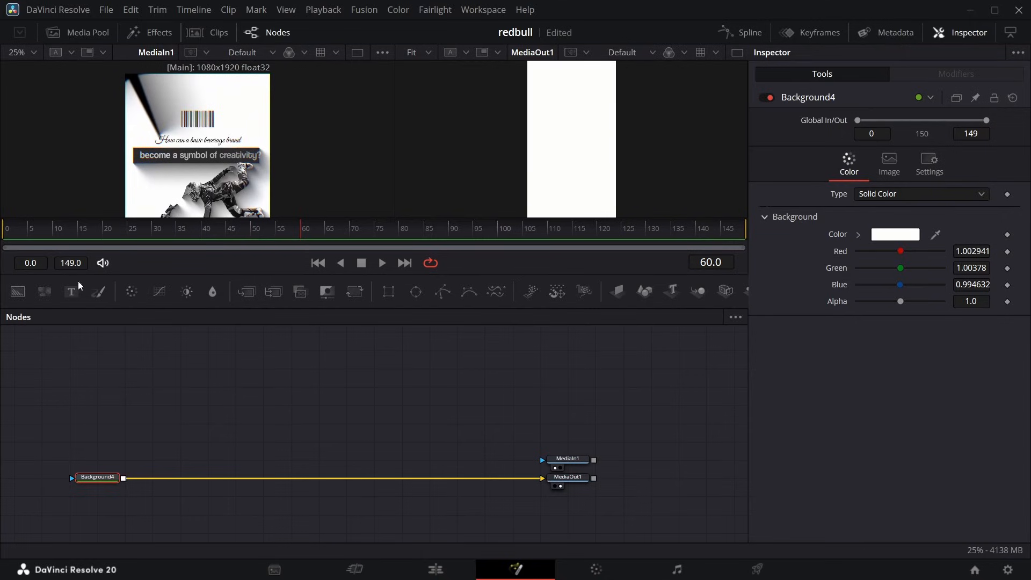
key("ctrl+f")
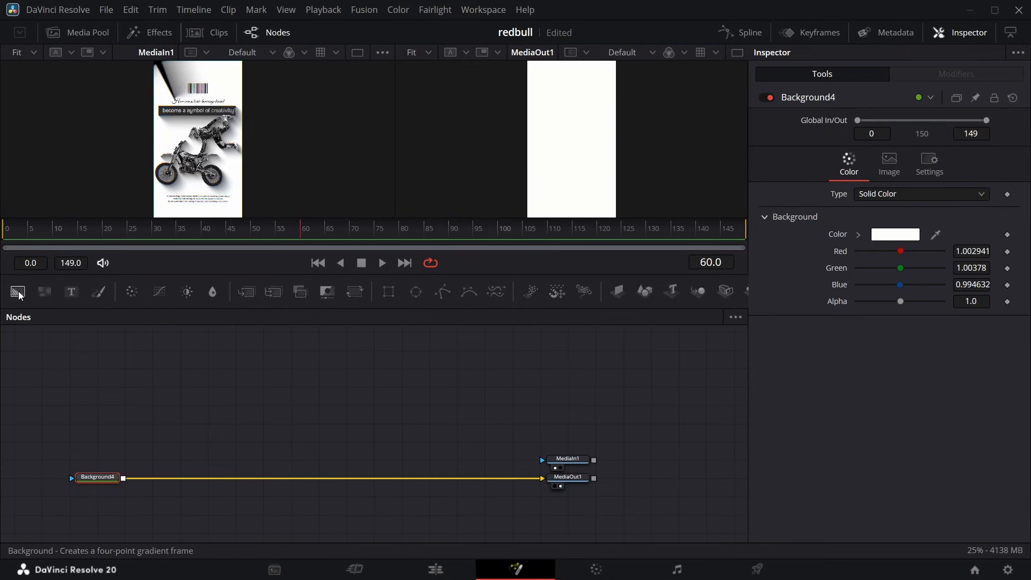
Add a second, transparent Background node and merge the hd-barcode image from the media pool over it.
left_click_drag(19, 295, 31, 334)
left_click_drag(75, 443, 76, 443)
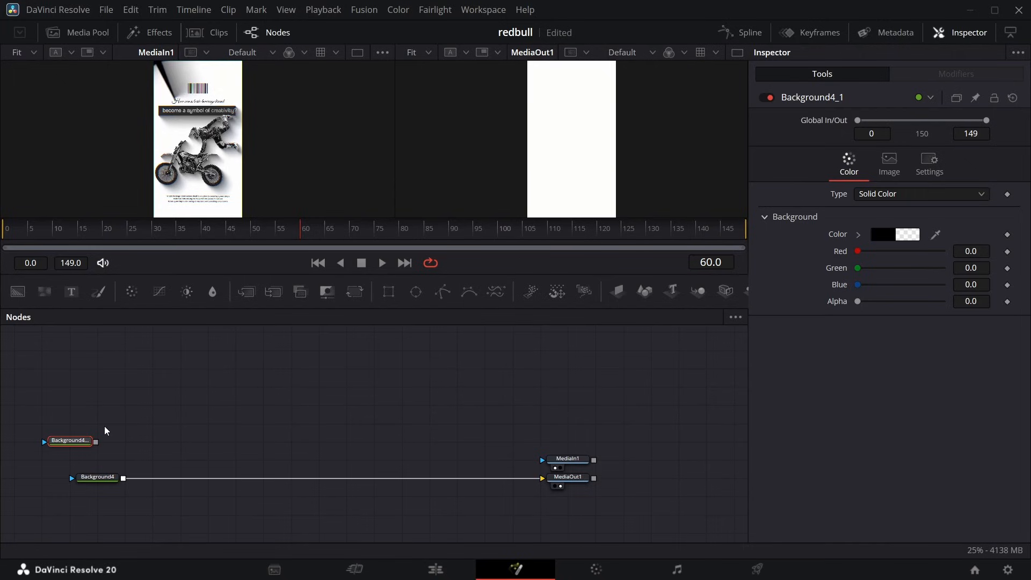
left_click(84, 34)
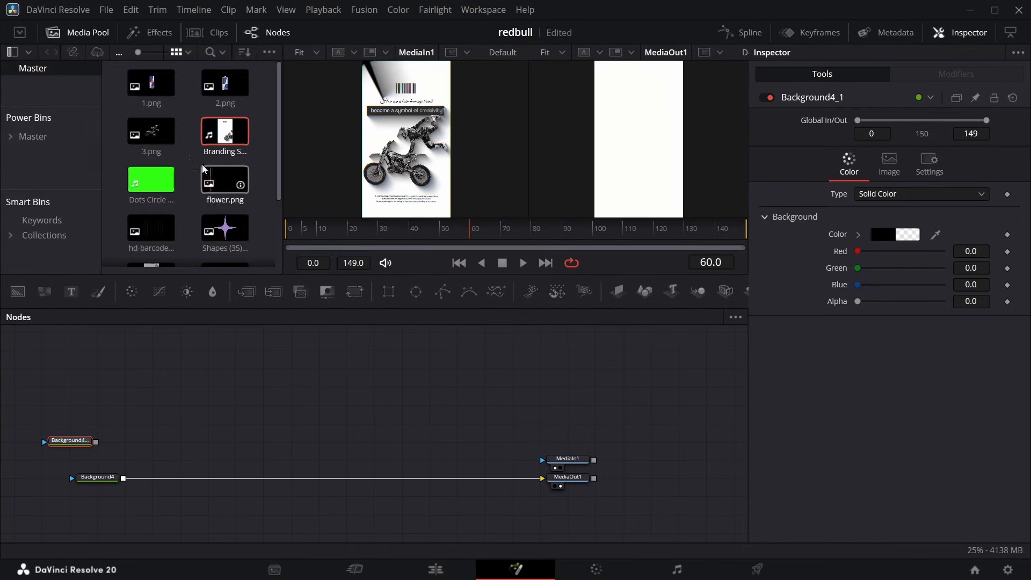
scroll(172, 172, "down", 3)
left_click_drag(146, 137, 93, 443)
left_click(120, 392)
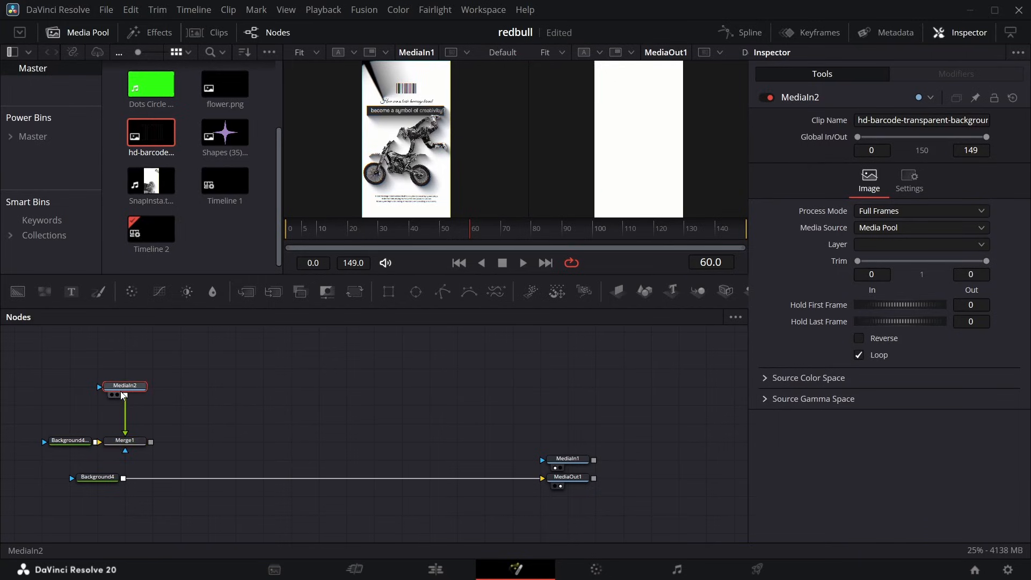
Rename the new barcode image node to "barcode".
key("F2")
type("barcode")
key("Return")
View Merge1 and match the barcode to the reference by setting its centre Y to 0.845 and size to 0.58.
left_click(119, 450)
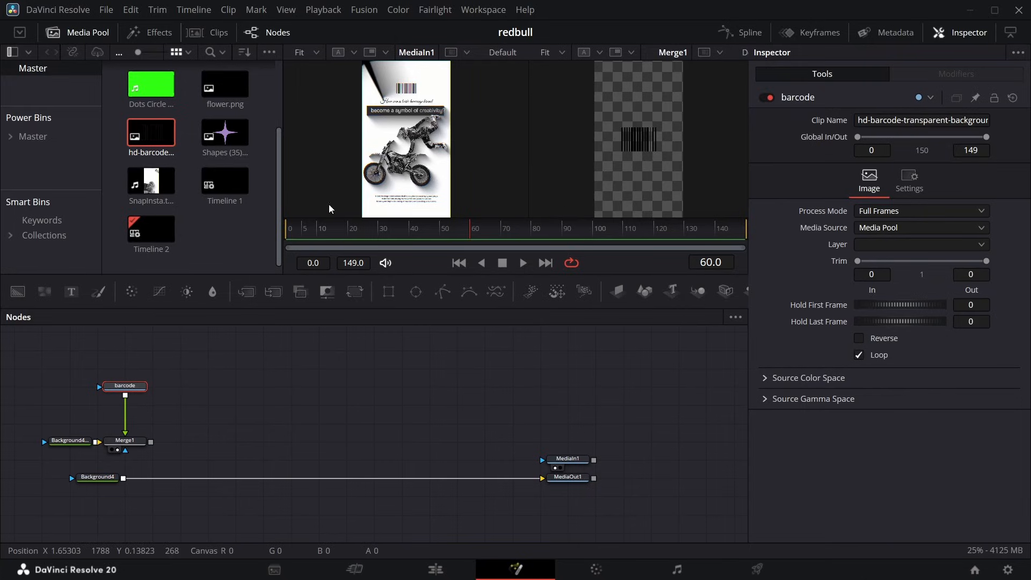
left_click(142, 445)
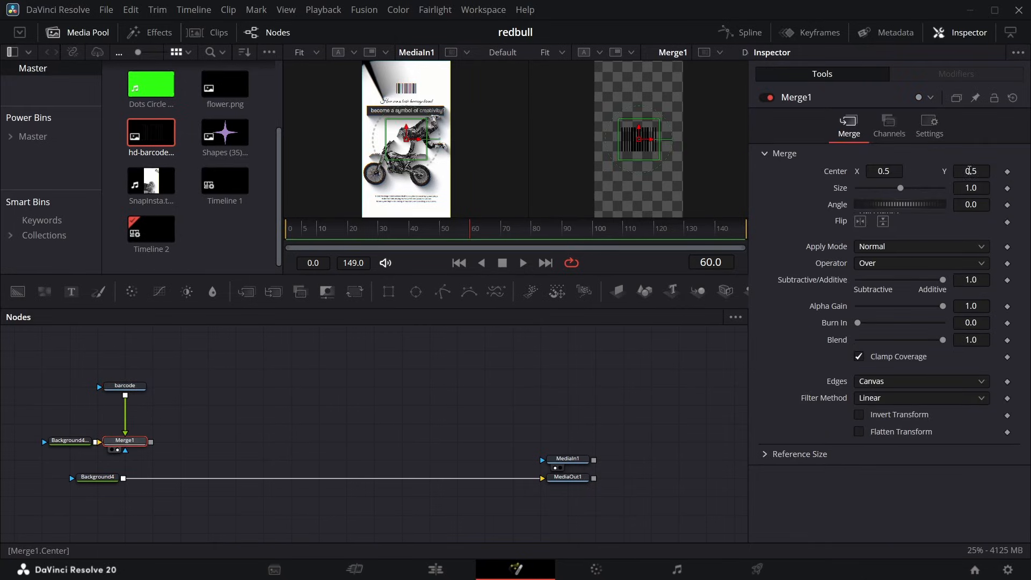
left_click_drag(969, 170, 969, 171)
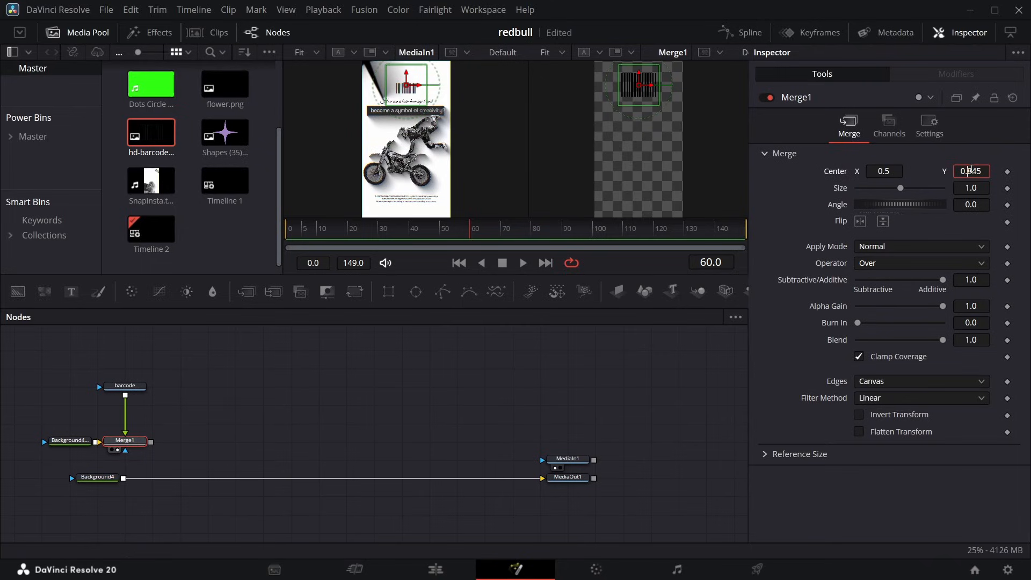
left_click_drag(900, 188, 879, 185)
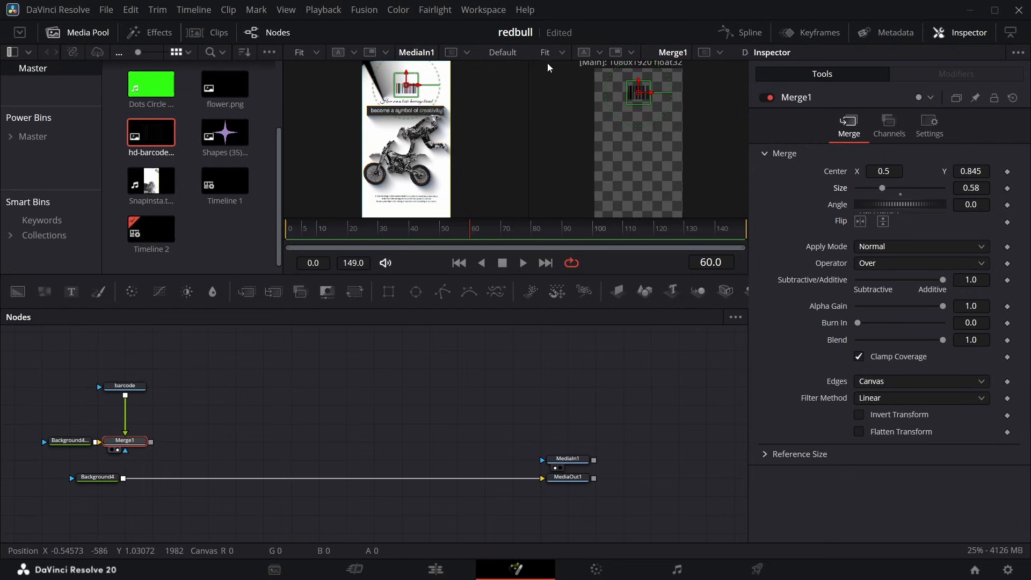
left_click(563, 51)
left_click(561, 88)
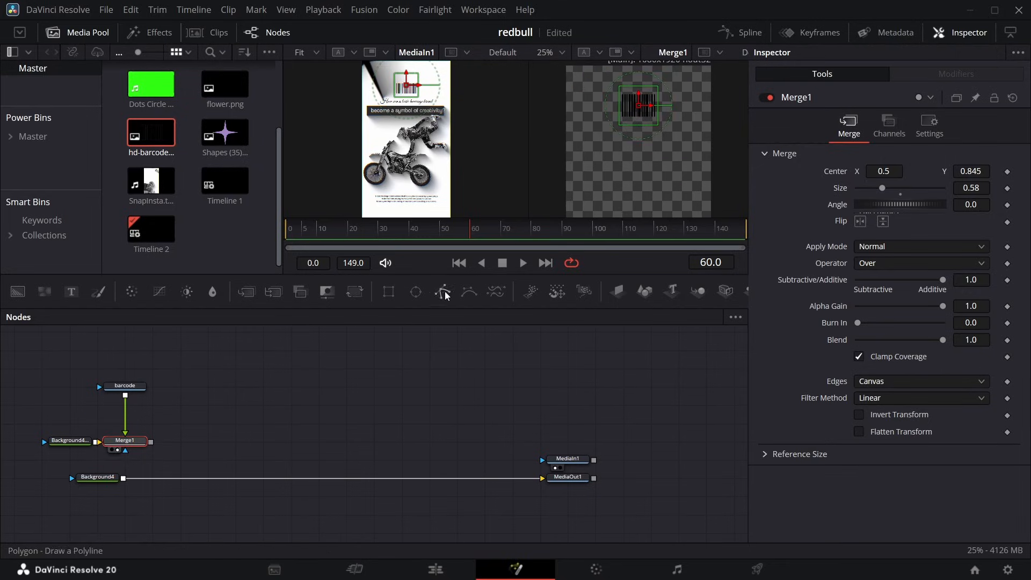
Add a standalone Text node beside the barcode node containing "How can a basic bevrage brand".
left_click(79, 33)
left_click(22, 52)
left_click(22, 88)
scroll(192, 125, "up", 3)
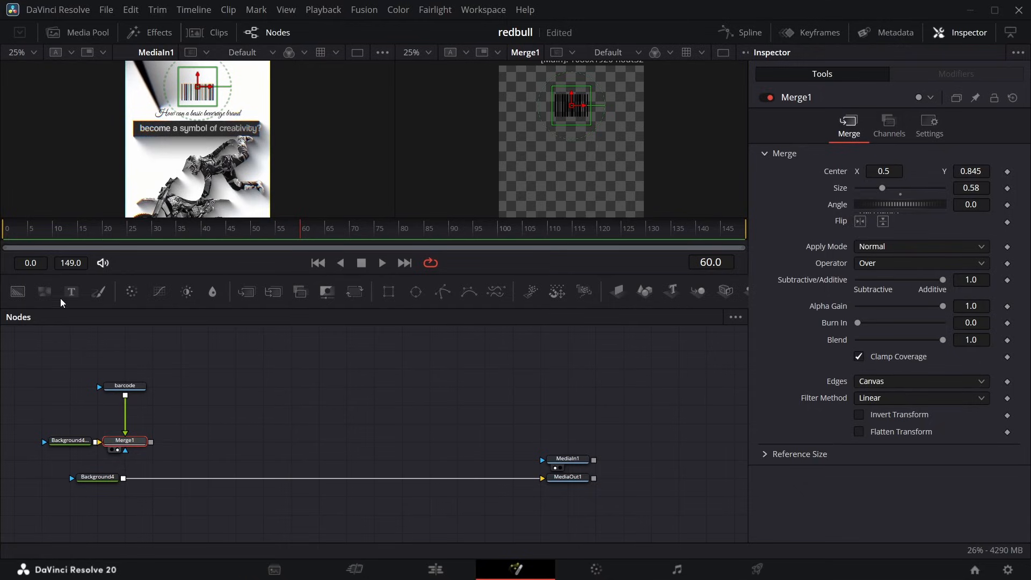
left_click(153, 382)
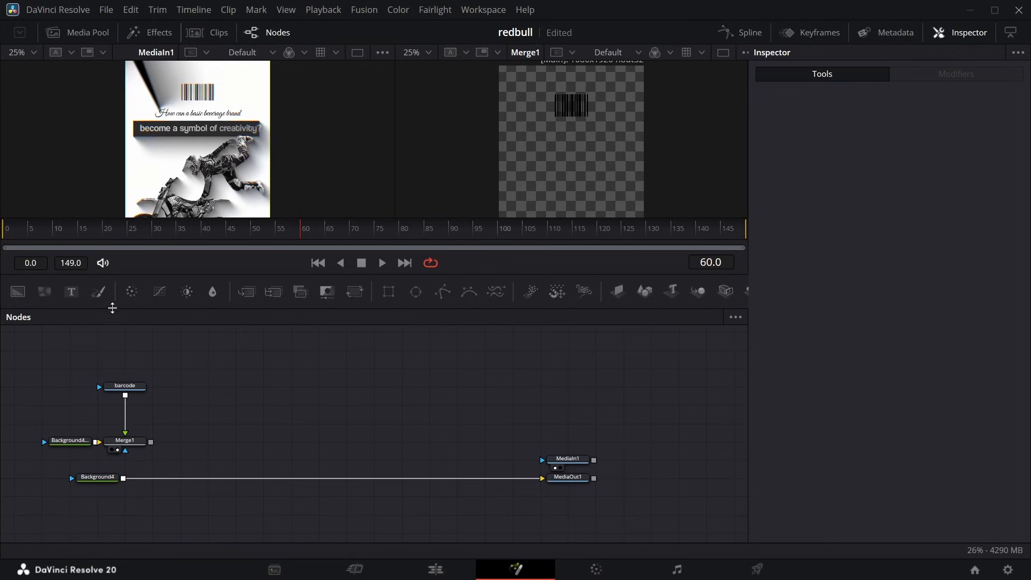
left_click_drag(63, 291, 205, 379)
left_click(773, 228)
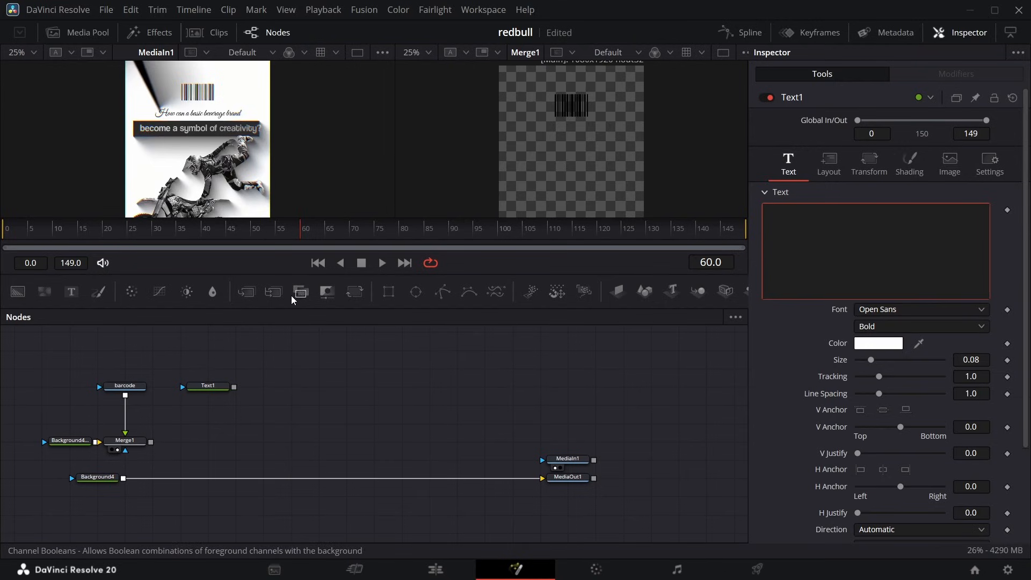
type("How can a basic b")
Set the Text1 font to Great Vibes and its size to 0.15, showing the node in the second viewer.
scroll(42, 103, "up", 2)
left_click(902, 309)
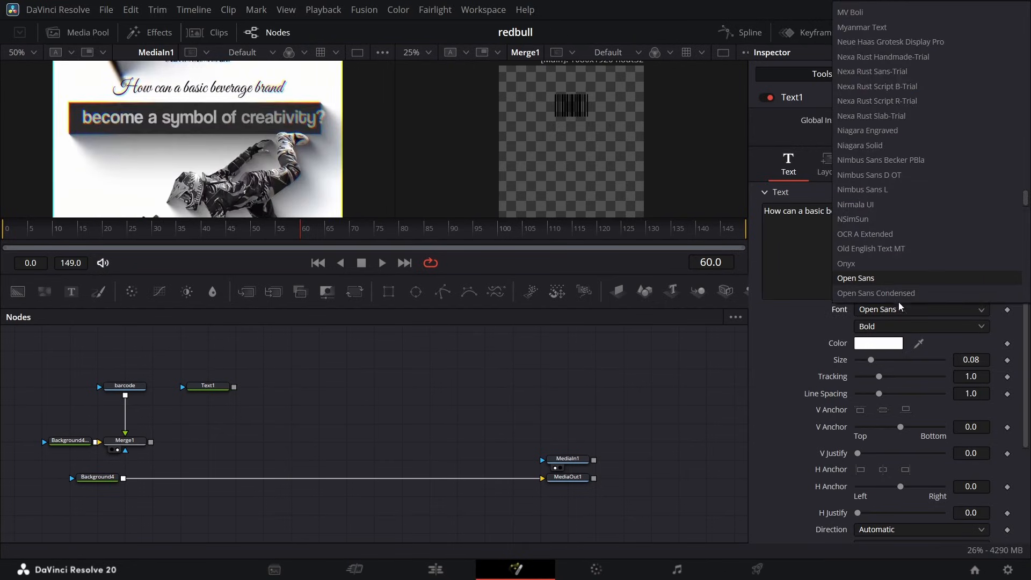
scroll(899, 251, "up", 15)
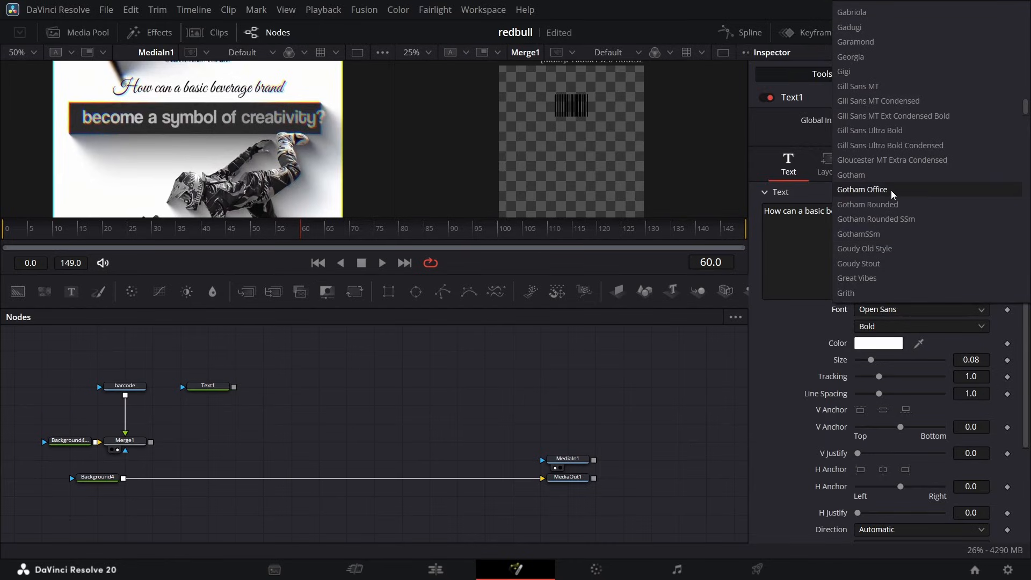
left_click(887, 278)
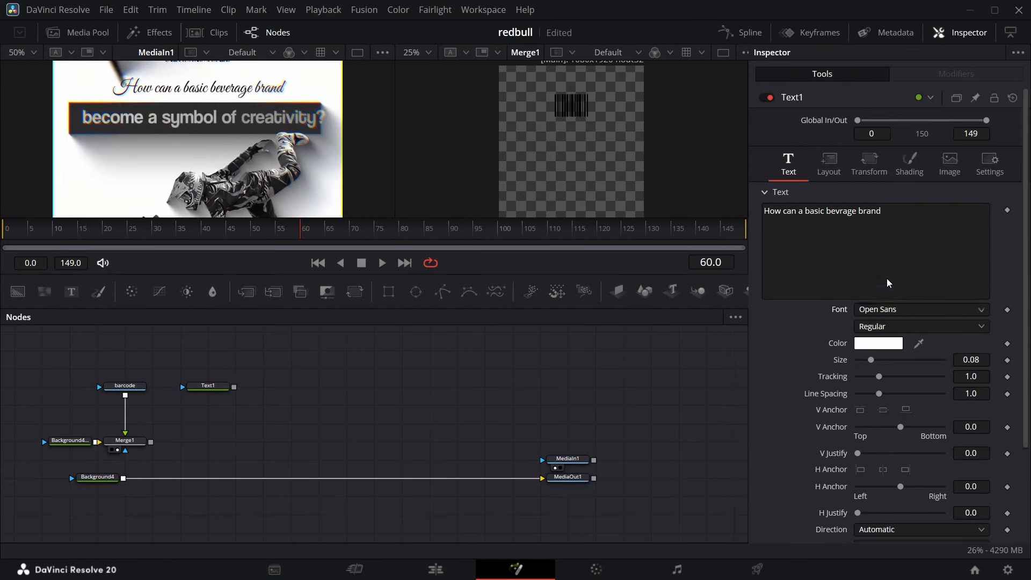
left_click(200, 396)
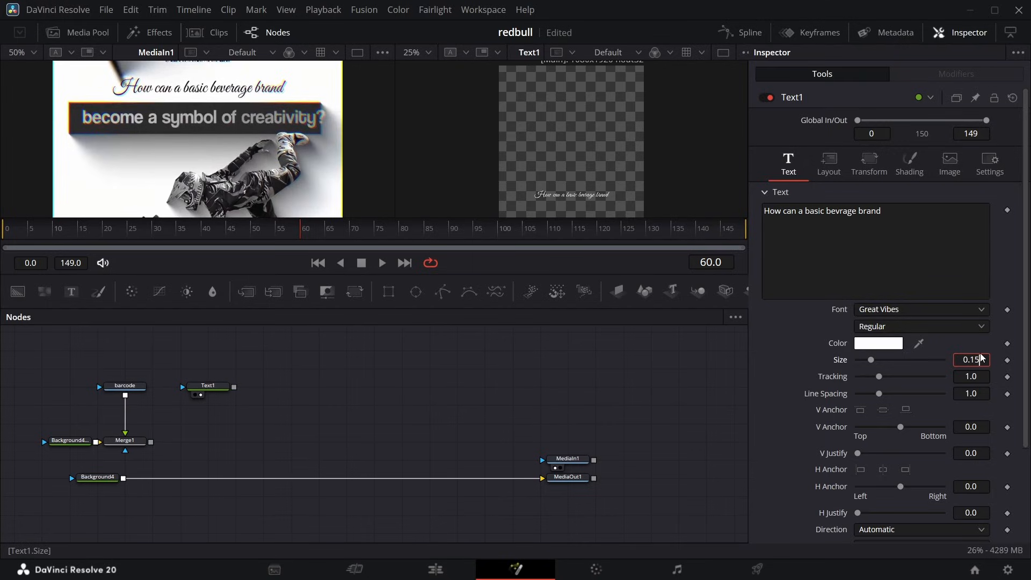
key("Return")
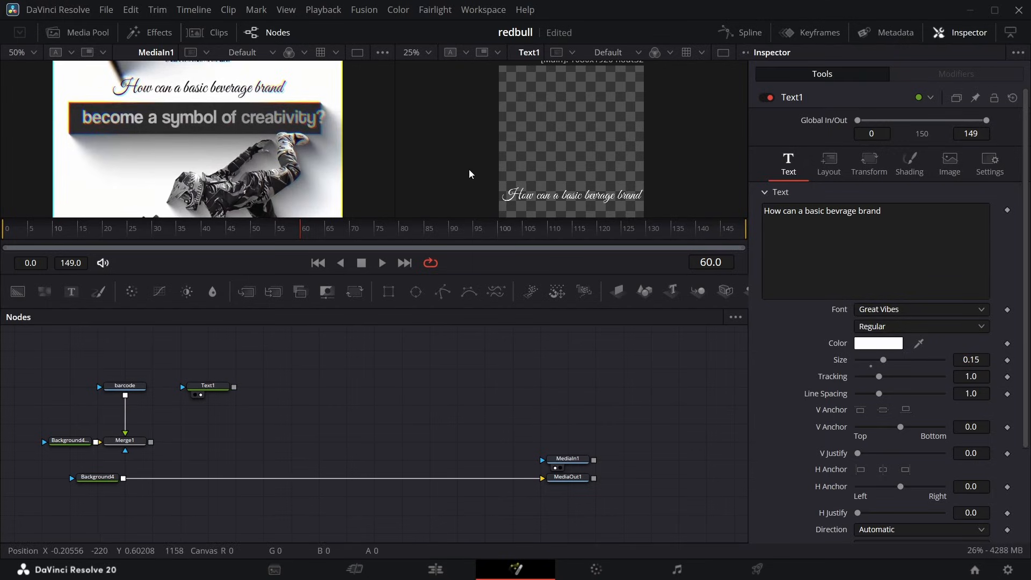
Colour the Text1 headline black (#000000) and set its layout centre Y to 0.72.
left_click(871, 348)
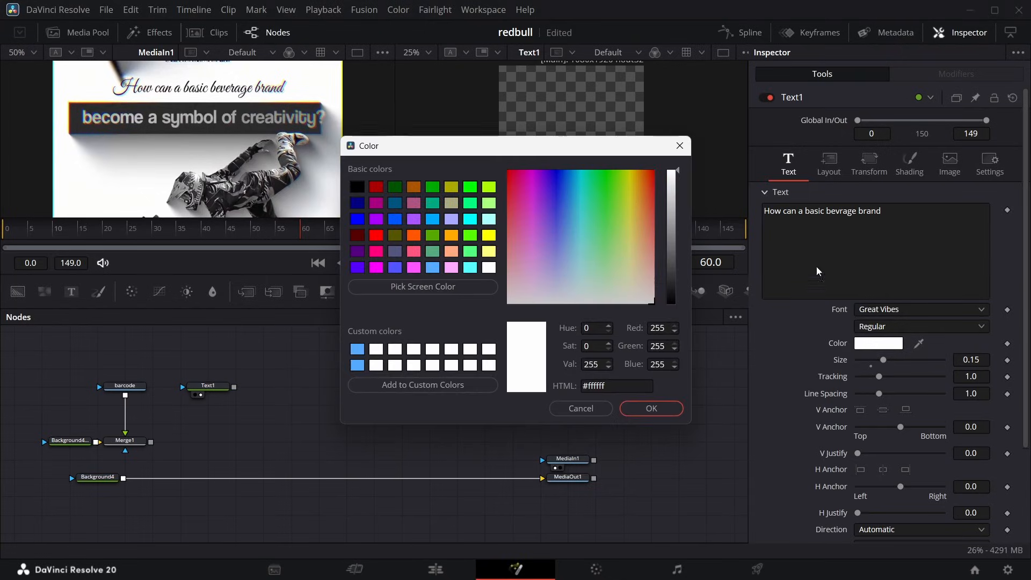
left_click_drag(678, 172, 654, 458)
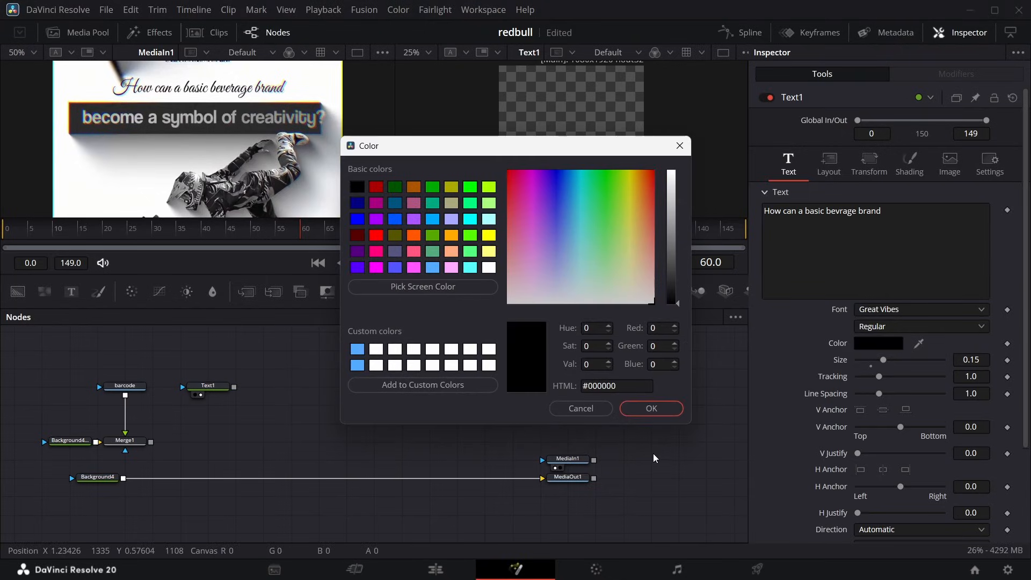
left_click(652, 414)
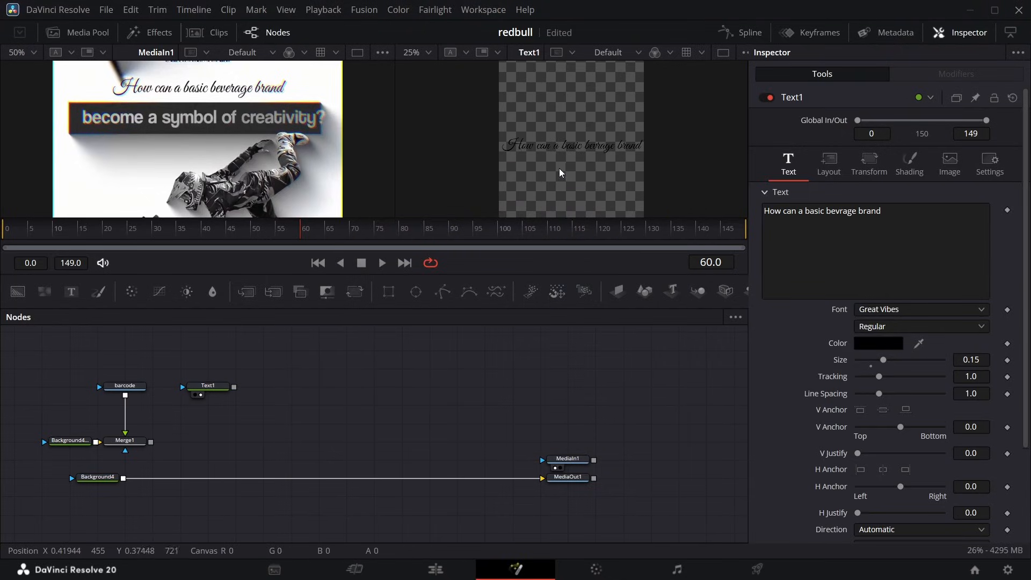
left_click(829, 160)
left_click_drag(965, 203, 1024, 203)
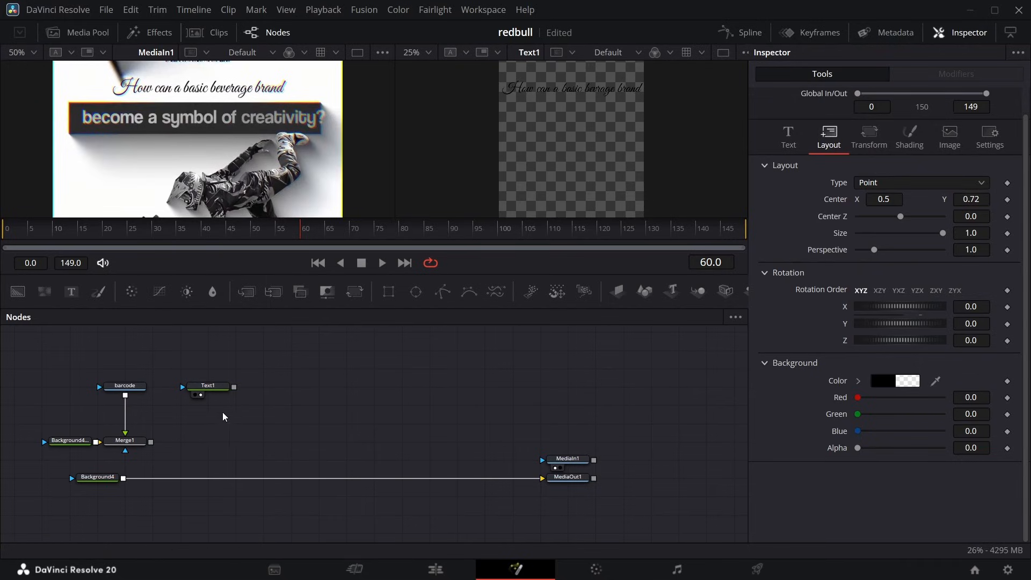
Raise the Text1 headline by setting its layout centre Y to 0.743.
left_click(219, 387)
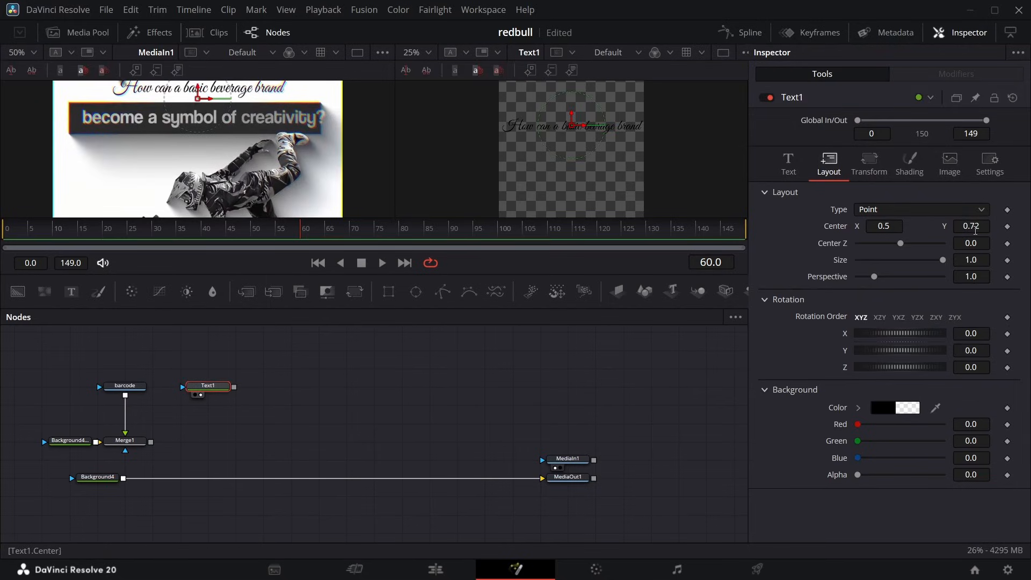
left_click_drag(975, 230, 988, 230)
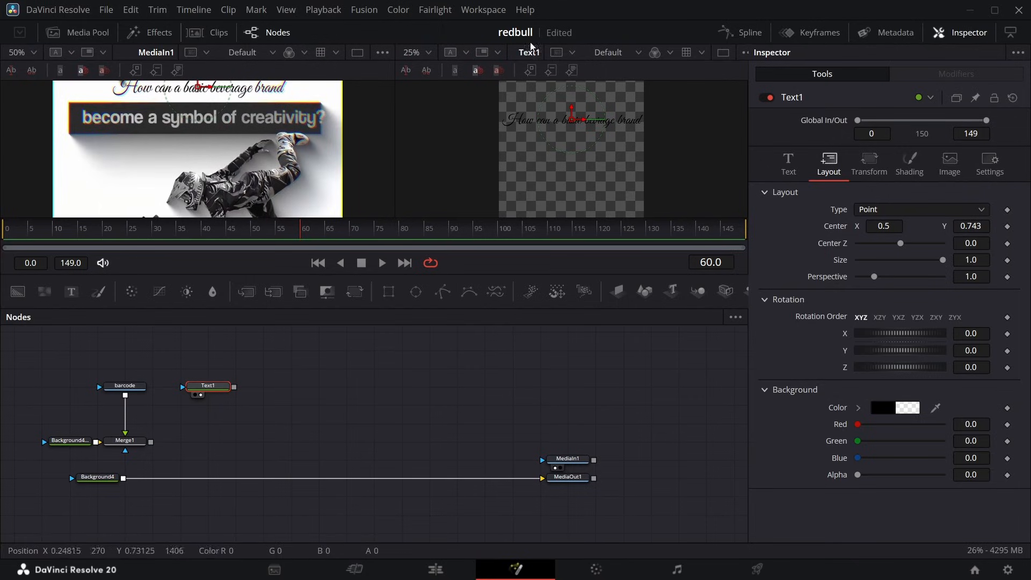
left_click(429, 56)
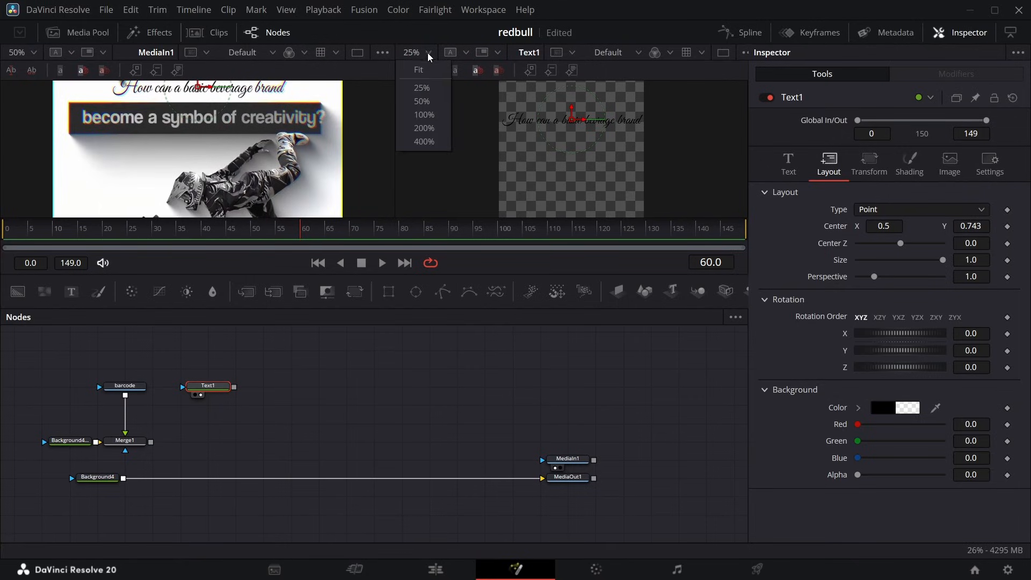
left_click(423, 89)
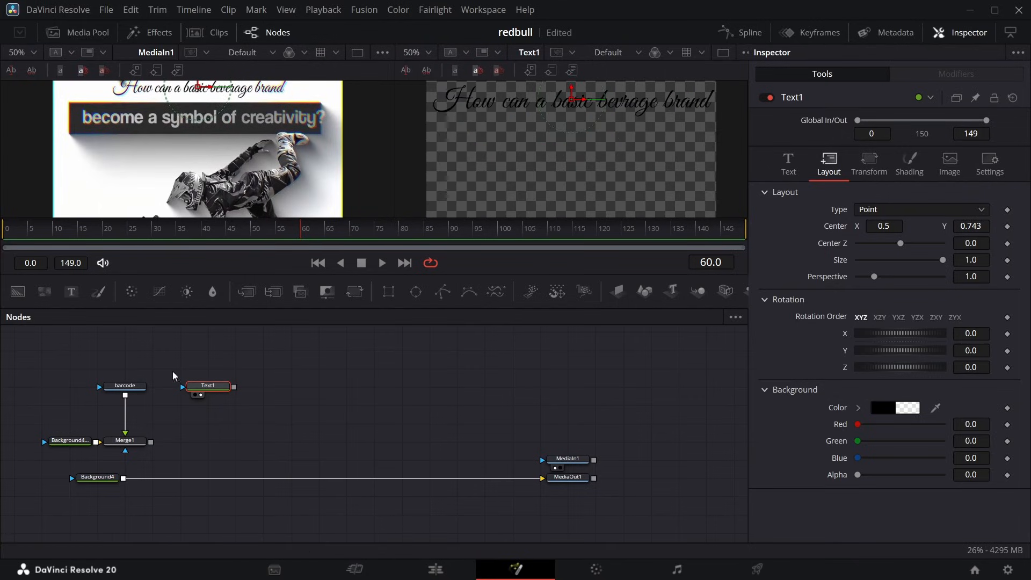
Paste an instance of Text1 above the original and show it in the first viewer.
left_click(213, 374)
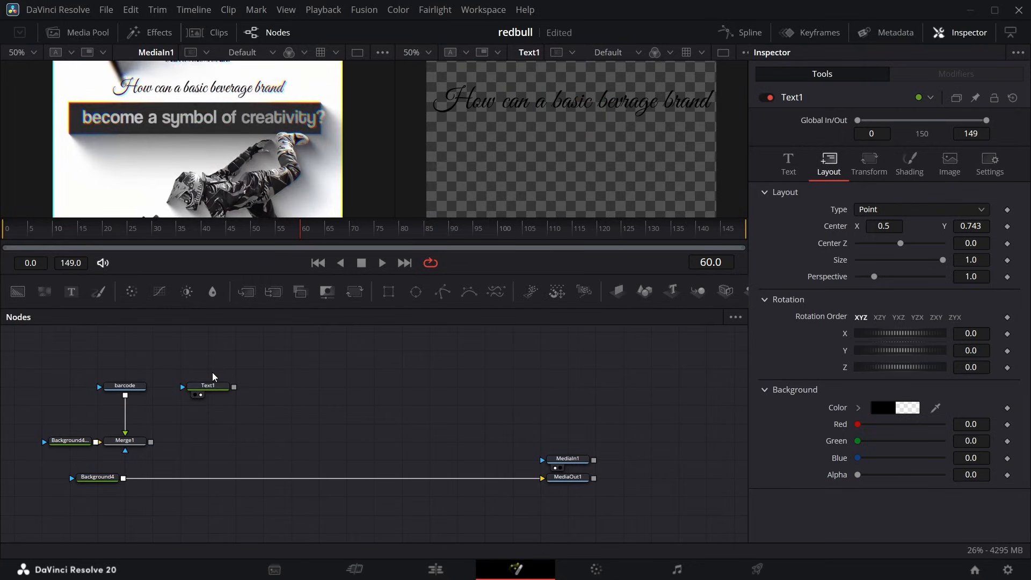
key("ctrl+shift+v")
mouse_move(213, 376)
left_mouse_down()
mouse_move(217, 360)
mouse_move(217, 371)
left_mouse_up()
left_click(195, 377)
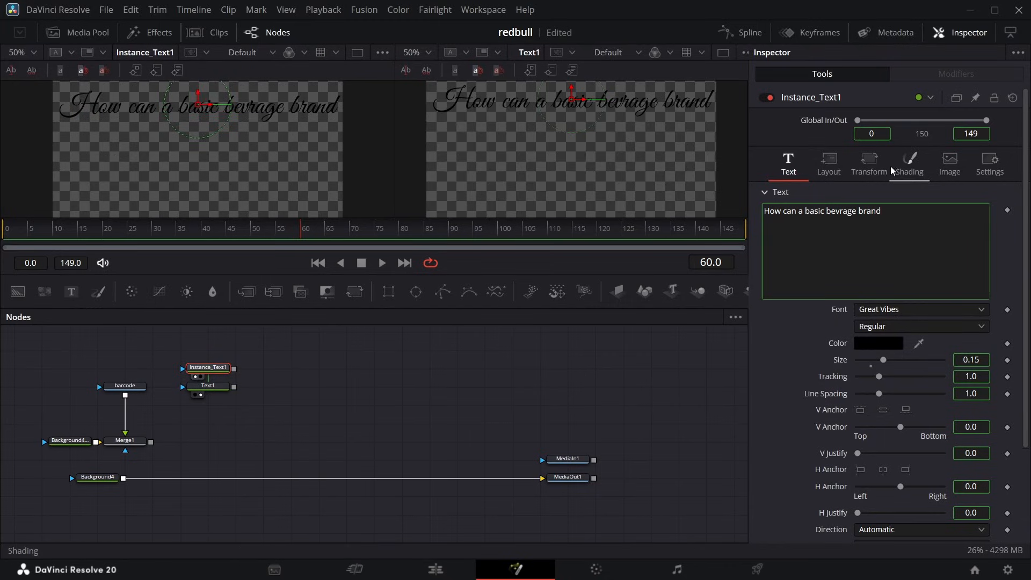
On Instance_Text1, deinstance the Enabled setting of shading elements 1 and 5, disabling element 1 and enabling element 5.
left_click(905, 167)
right_click(867, 245)
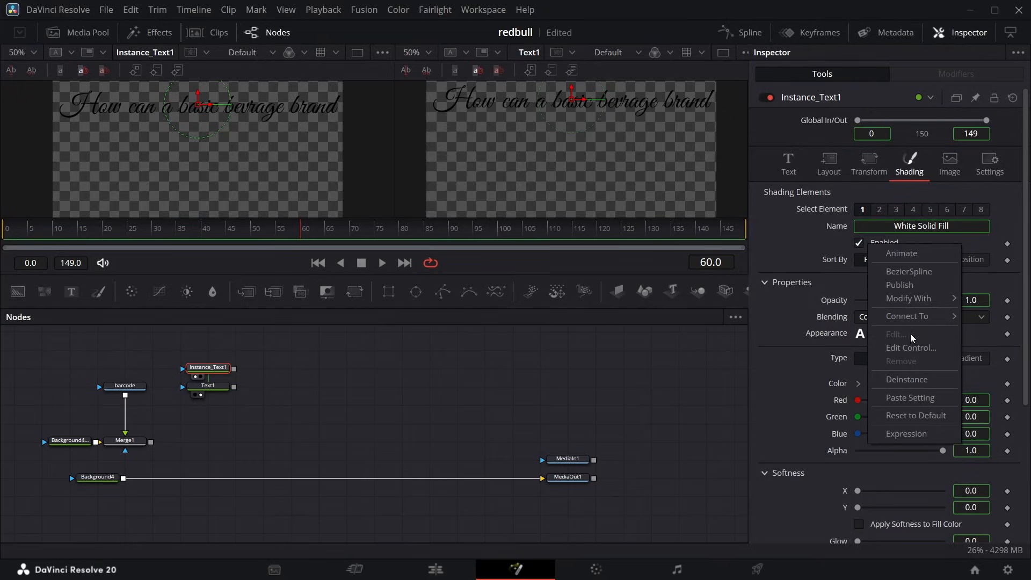
left_click(909, 380)
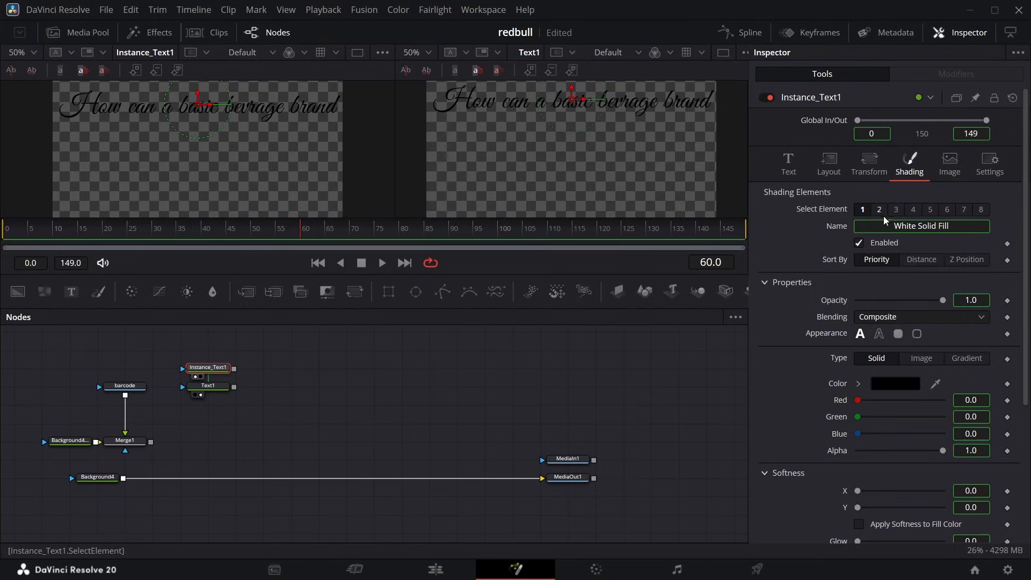
left_click(860, 243)
left_click(930, 210)
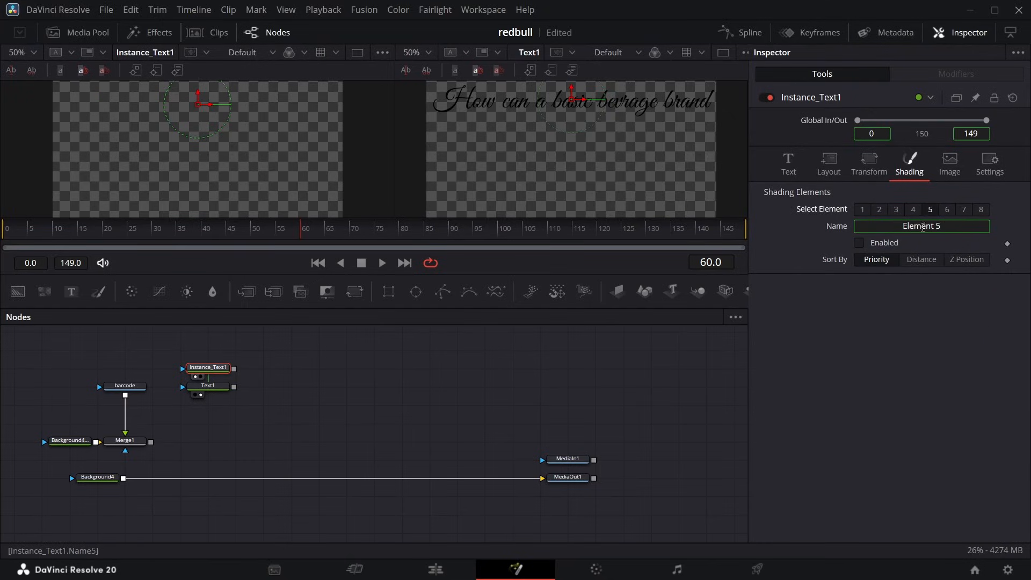
right_click(861, 244)
left_click(914, 378)
left_click(860, 243)
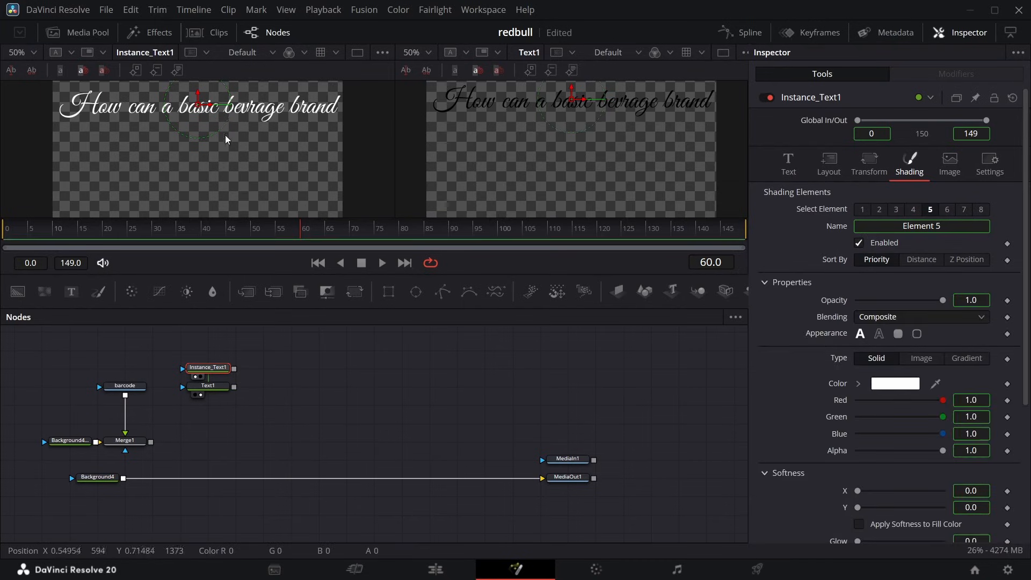
Give shading element 5 a filled box appearance at Word level with Extend Horizontal set to -0.187.
left_click(900, 333)
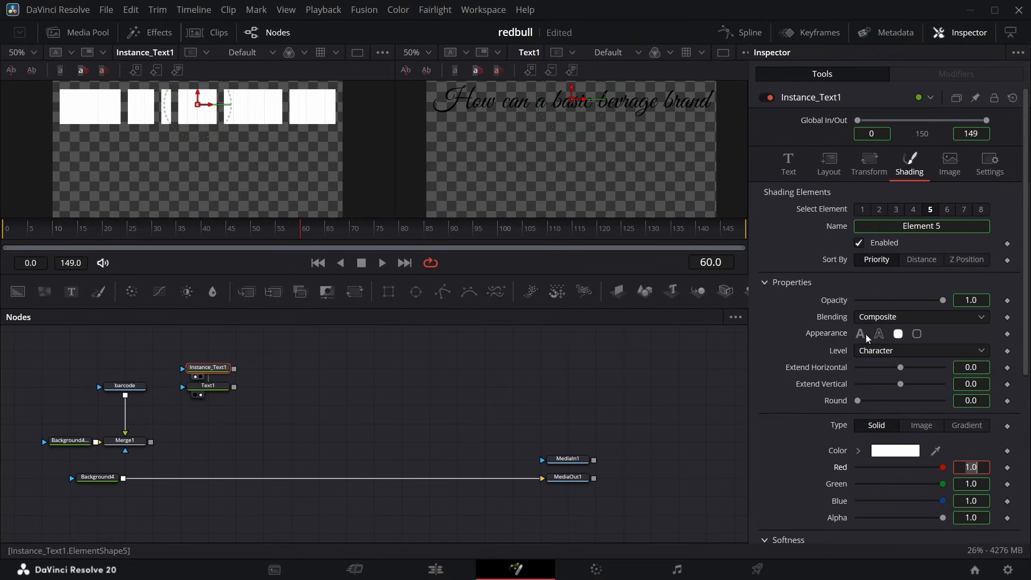
left_click(891, 349)
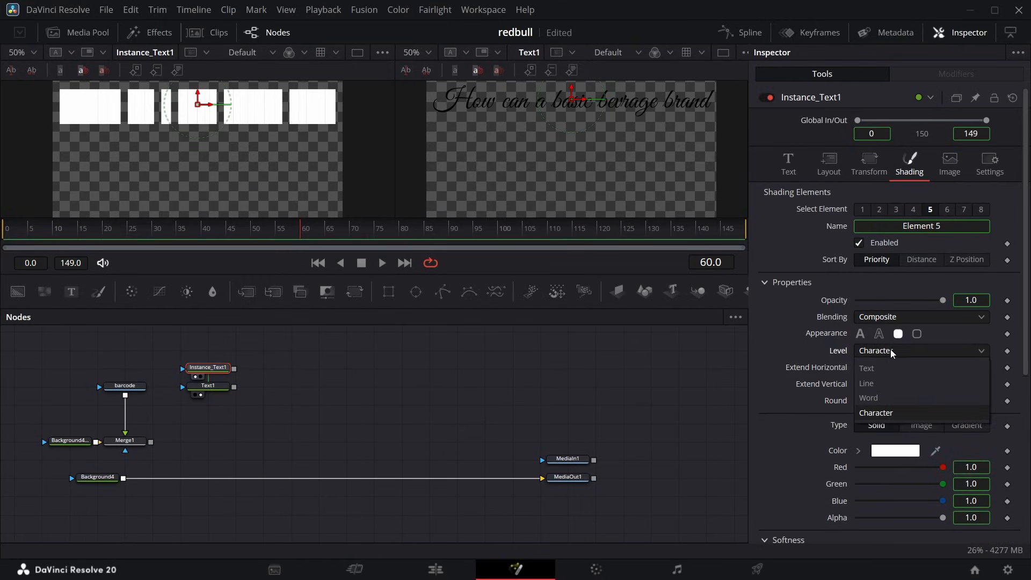
left_click(877, 397)
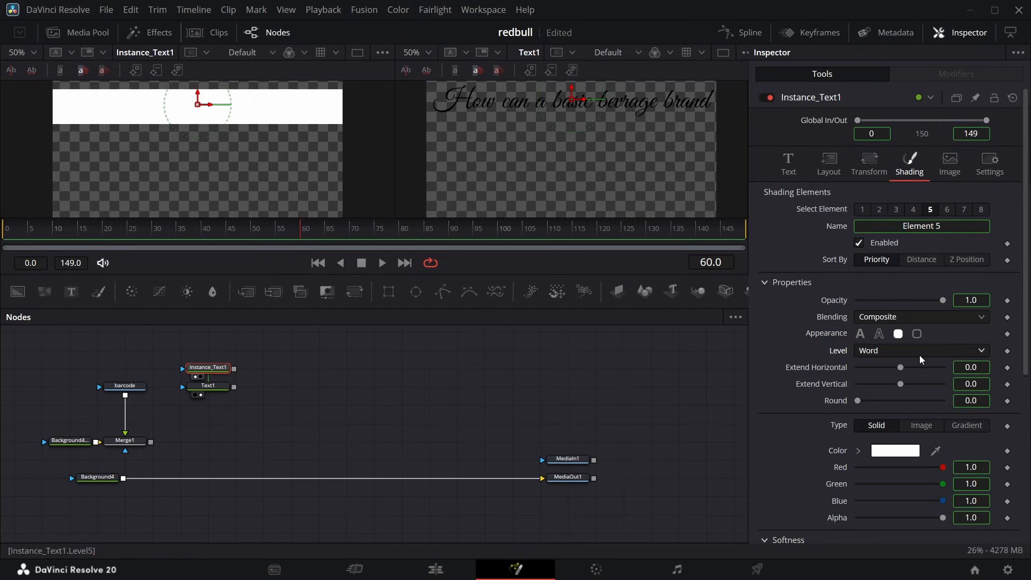
left_click_drag(900, 367, 880, 370)
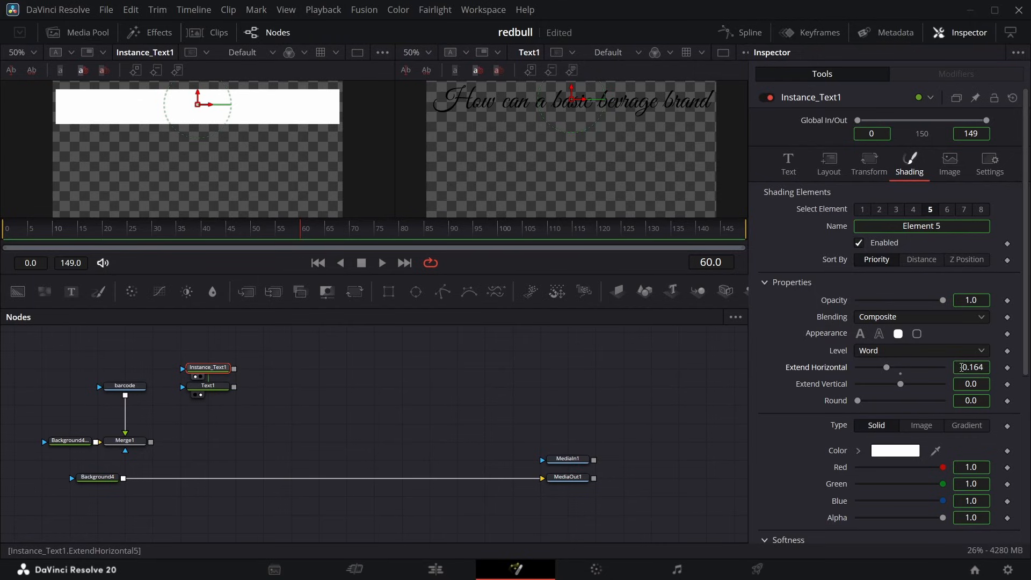
left_click_drag(962, 367, 958, 368)
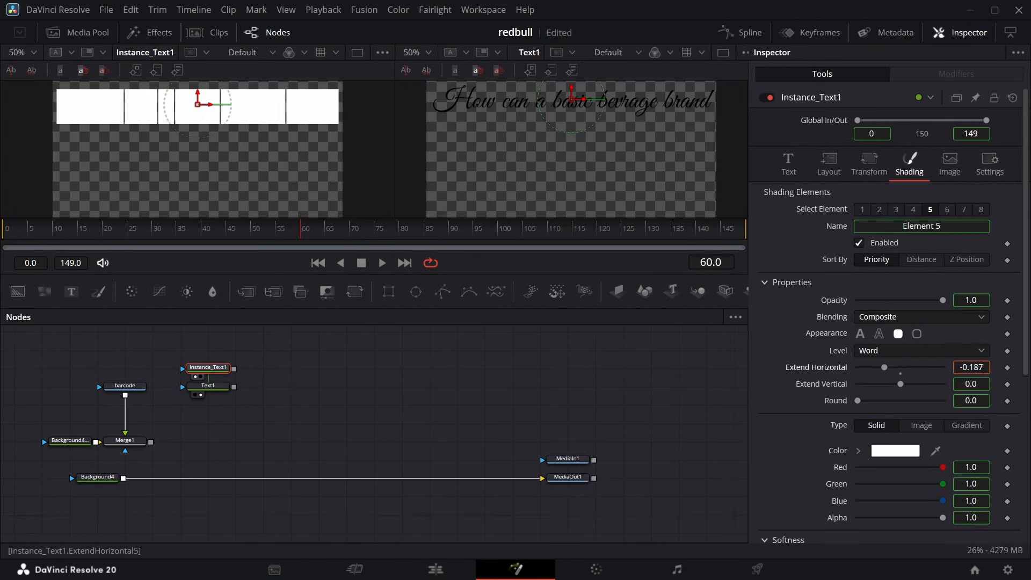
Add a Follower modifier to the instance's text and set its delay between characters to 0.63.
left_click(790, 161)
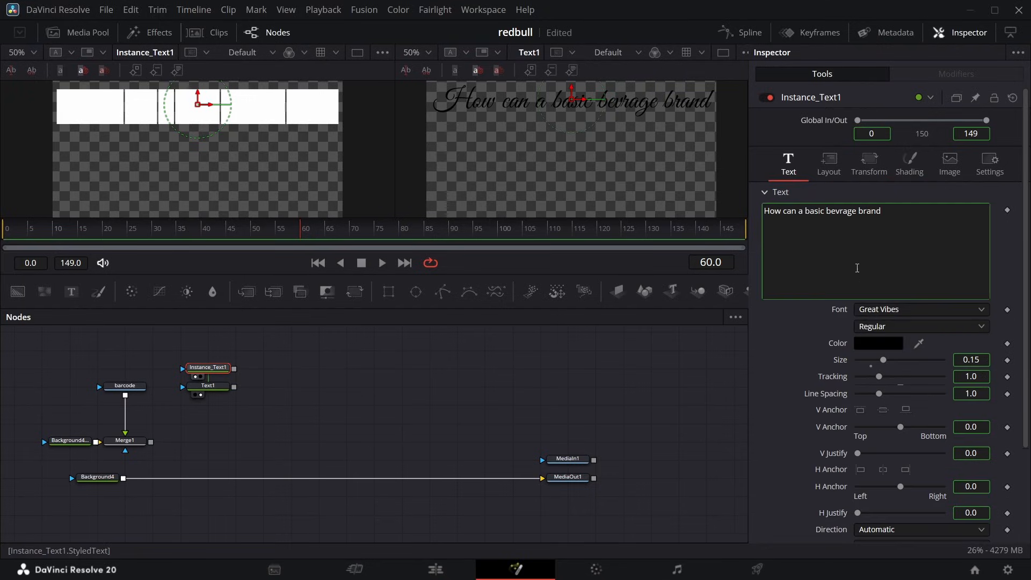
right_click(854, 267)
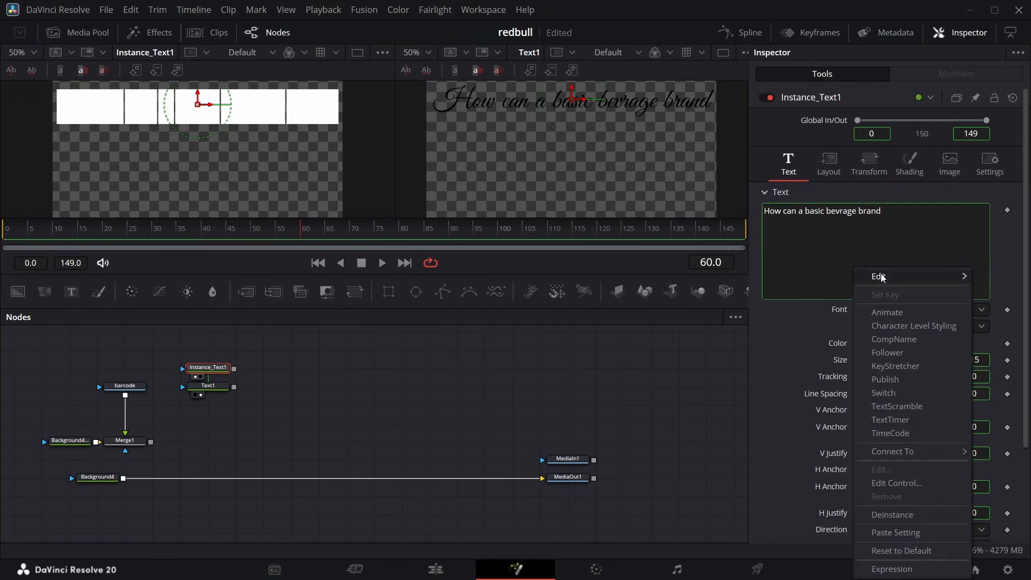
left_click(905, 353)
left_click(937, 74)
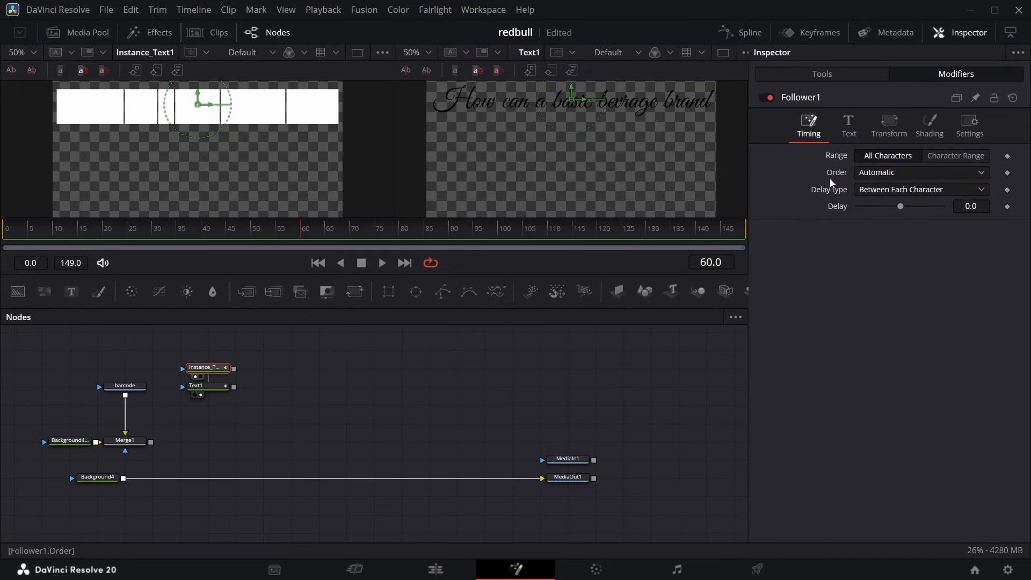
mouse_move(969, 207)
left_mouse_down()
mouse_move(985, 205)
mouse_move(974, 206)
left_mouse_up()
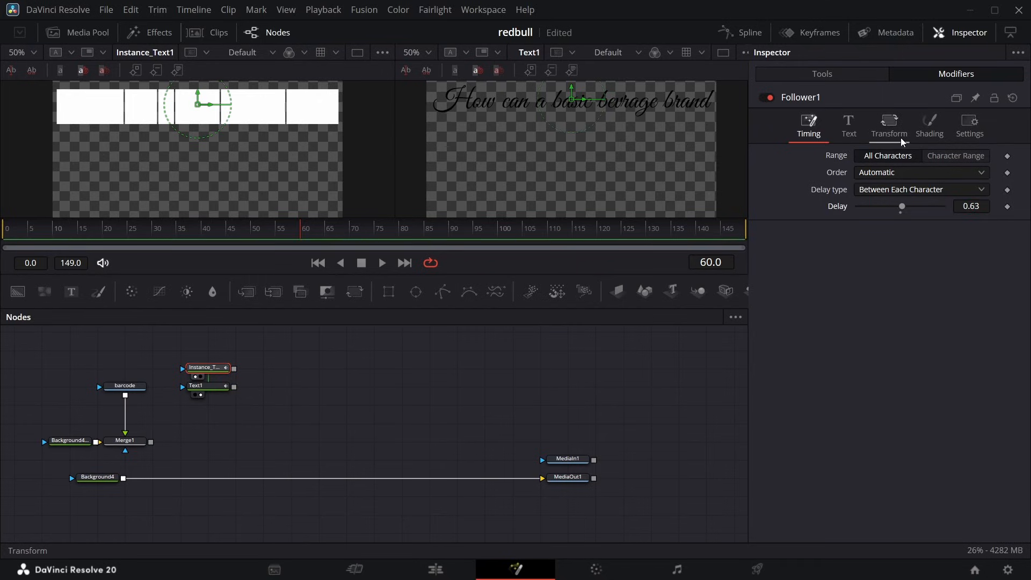
Select shading element 5 in Follower1 and make the modifier's transform apply to Words.
left_click(929, 127)
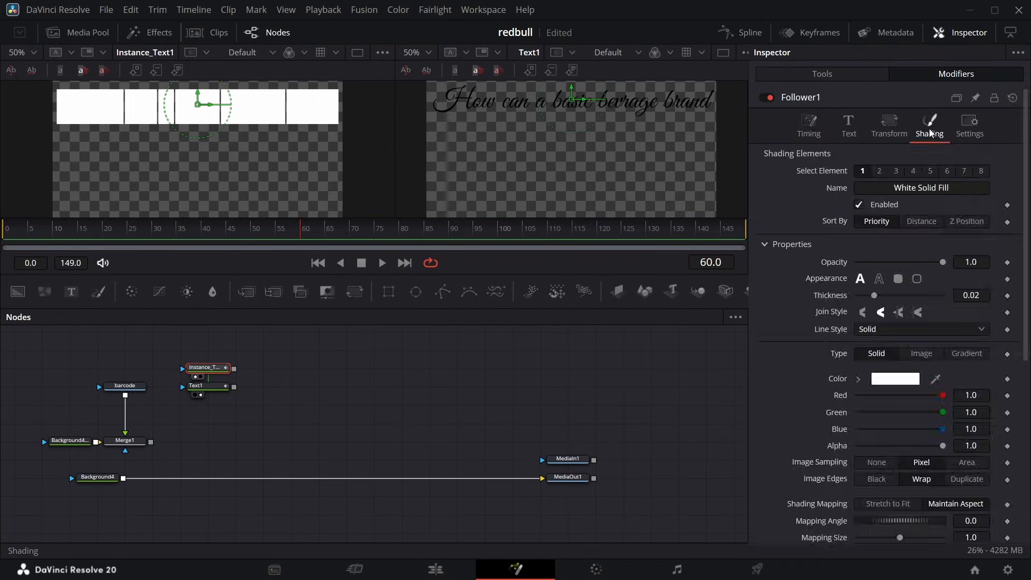
left_click(939, 173)
left_click(890, 127)
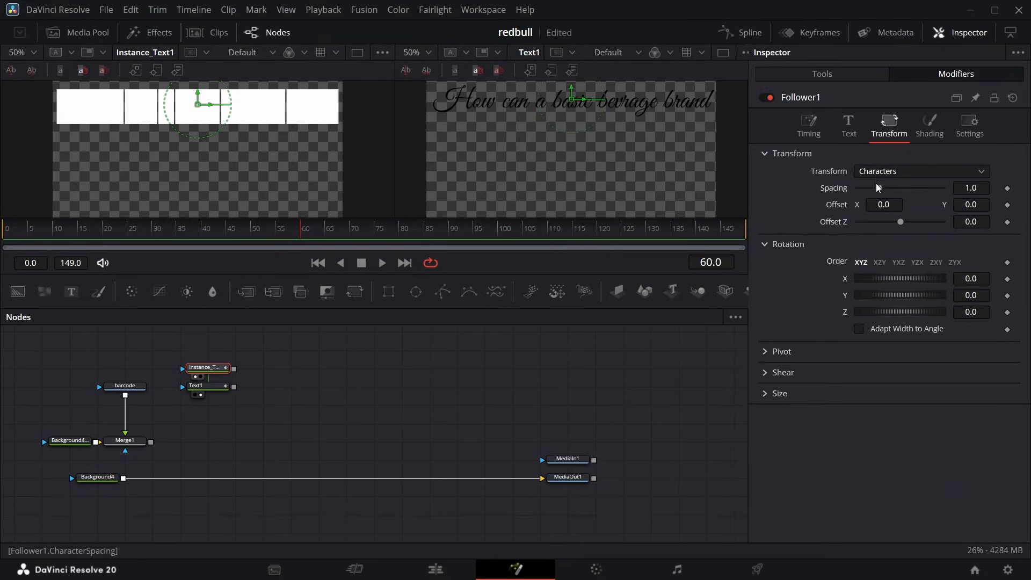
left_click(903, 172)
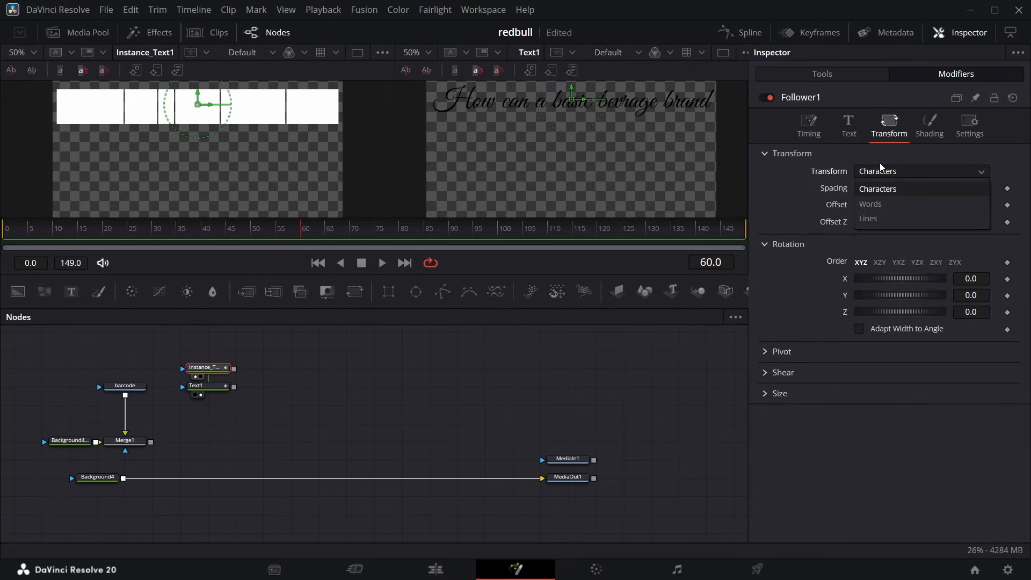
left_click(892, 202)
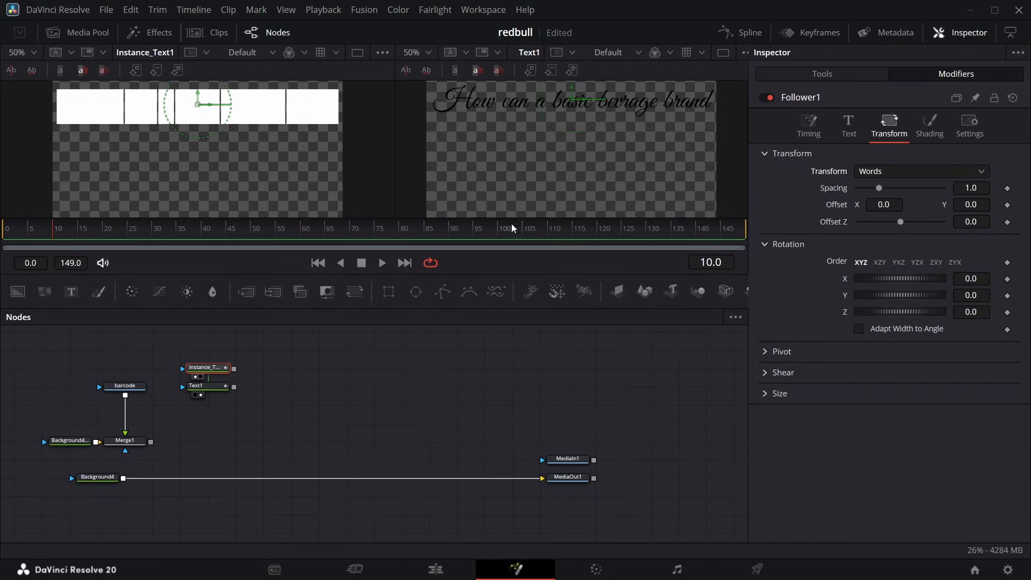
Keyframe the Follower1 word offset at 0.0 on frame 10 and at X 0.158, Y 0.0 on frame 0.
left_click(1007, 207)
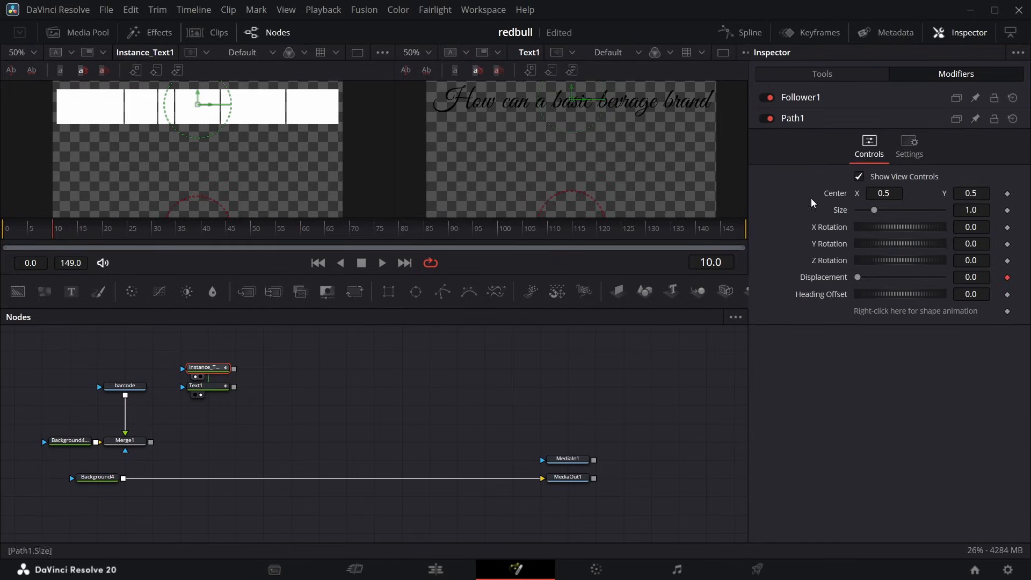
left_click(841, 95)
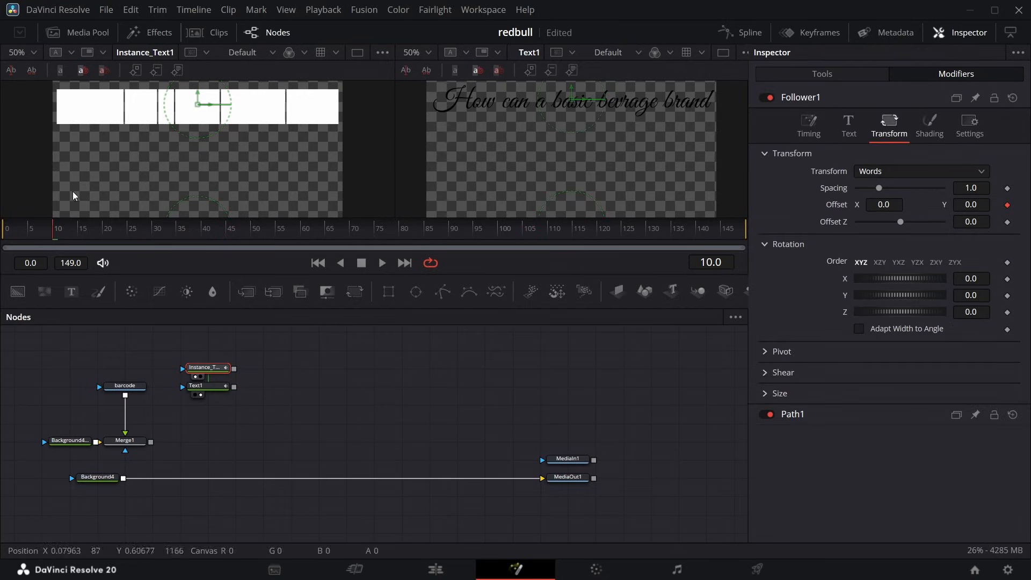
left_click(3, 226)
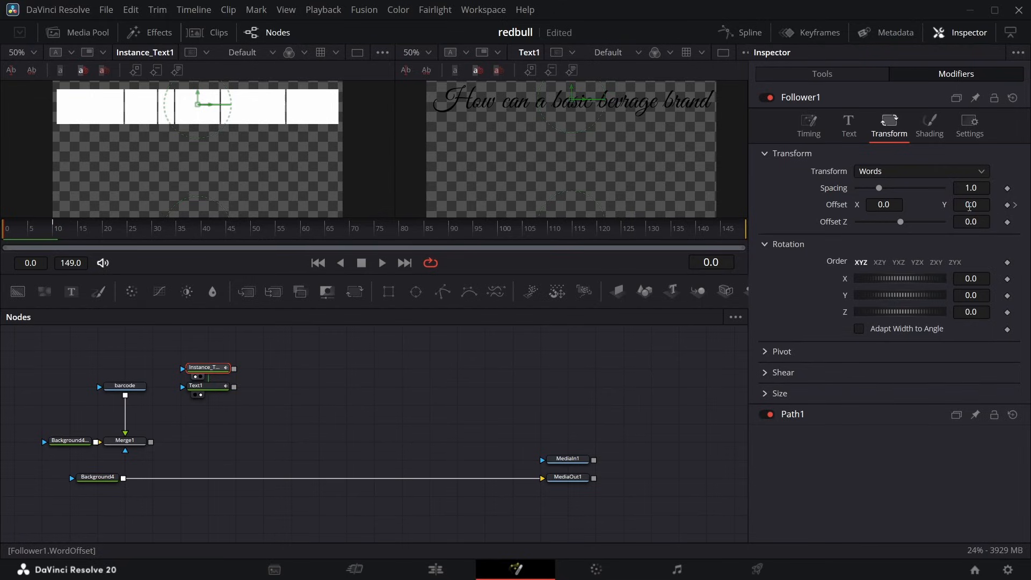
left_click_drag(967, 206, 976, 206)
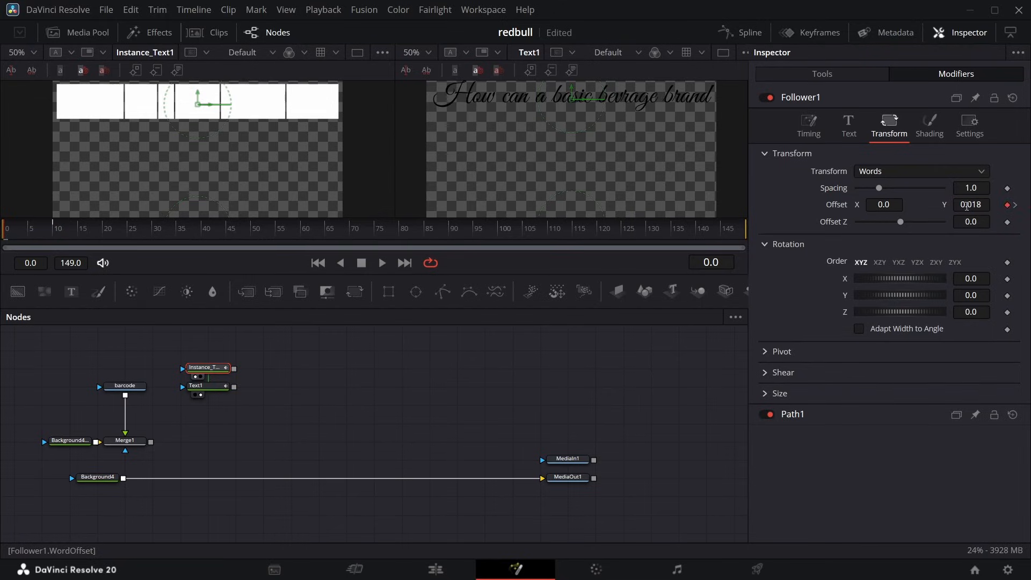
key("ctrl+z")
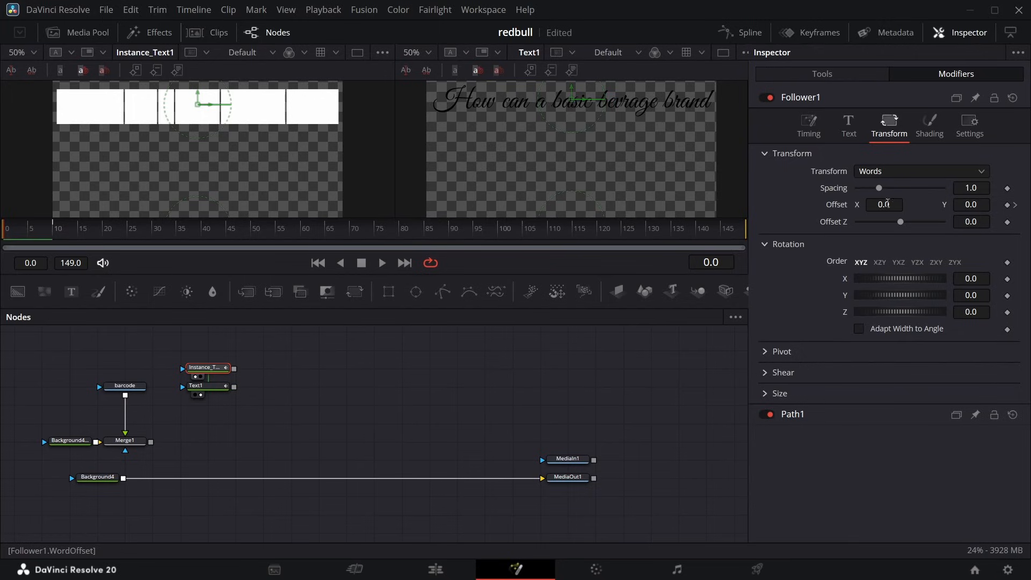
left_click_drag(887, 203, 972, 203)
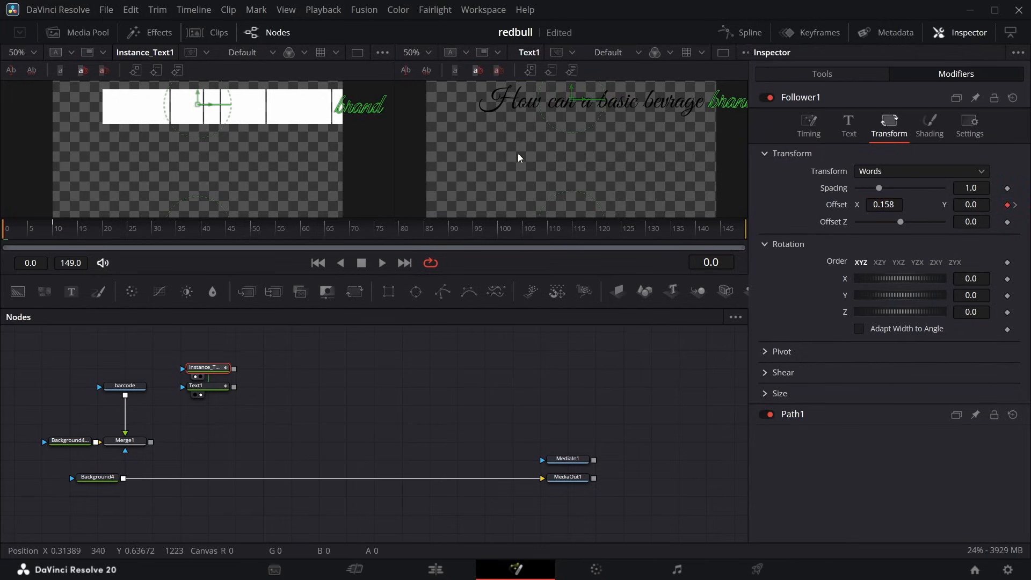
Keyframe the opacity of Follower1 shading element 5 from 0.0 at frame 0 to 1.0 at frame 10.
left_click(930, 126)
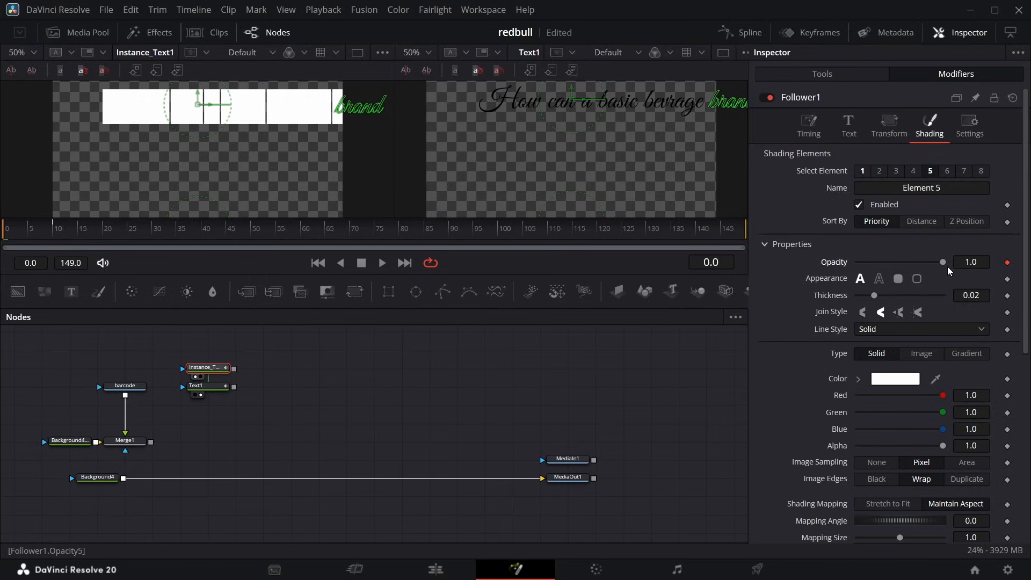
left_click_drag(942, 262, 3, 226)
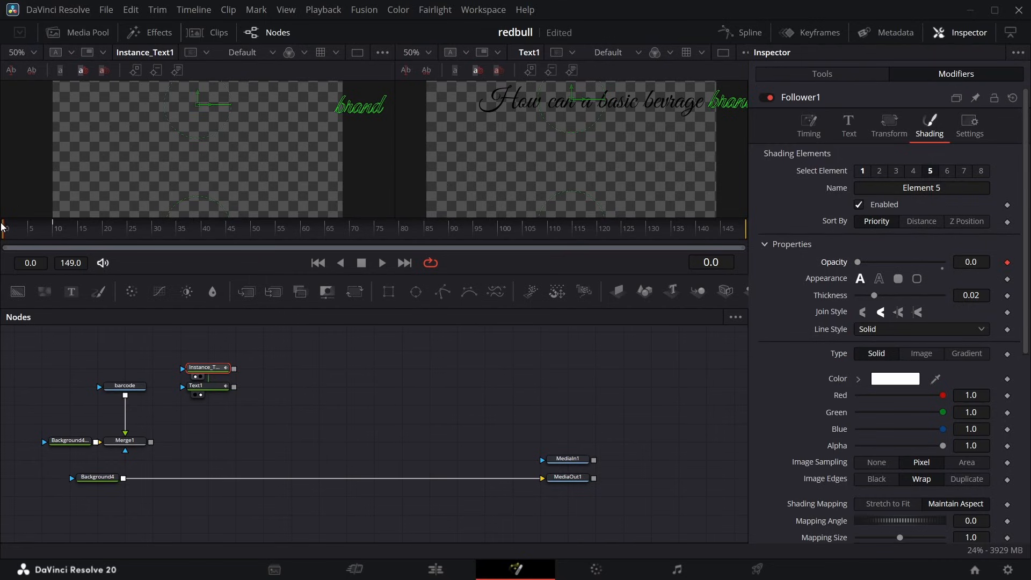
left_click(56, 231)
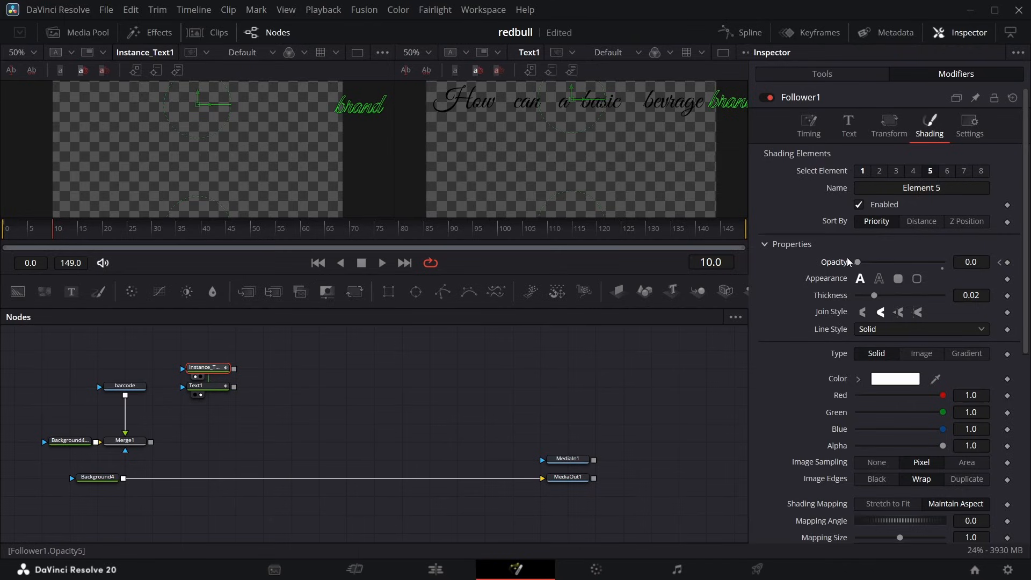
left_click_drag(858, 262, 956, 280)
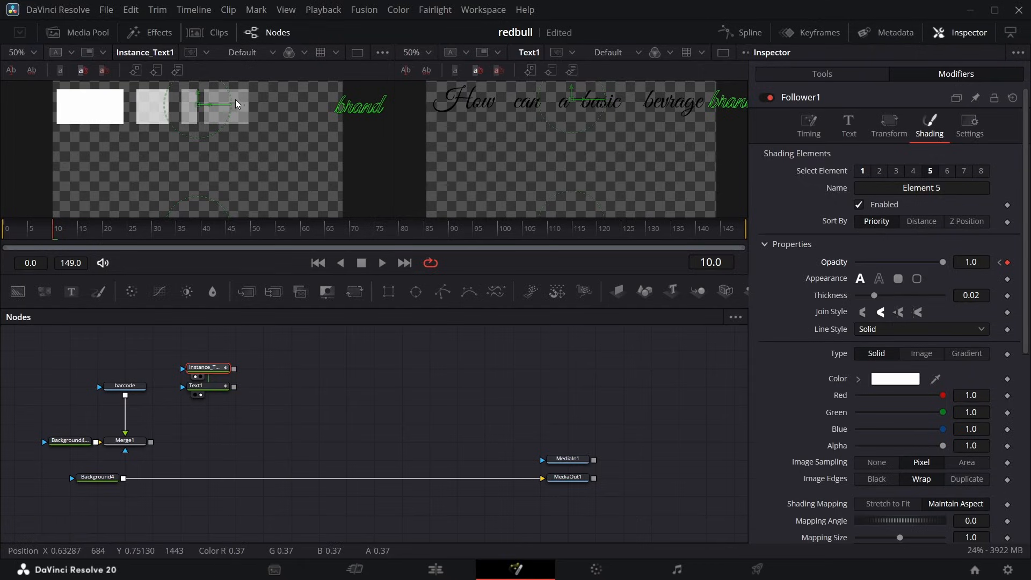
Connect Instance_Text1 as the effect mask of Text1 and merge Text1 over the Merge1 output.
left_click_drag(233, 375, 267, 367)
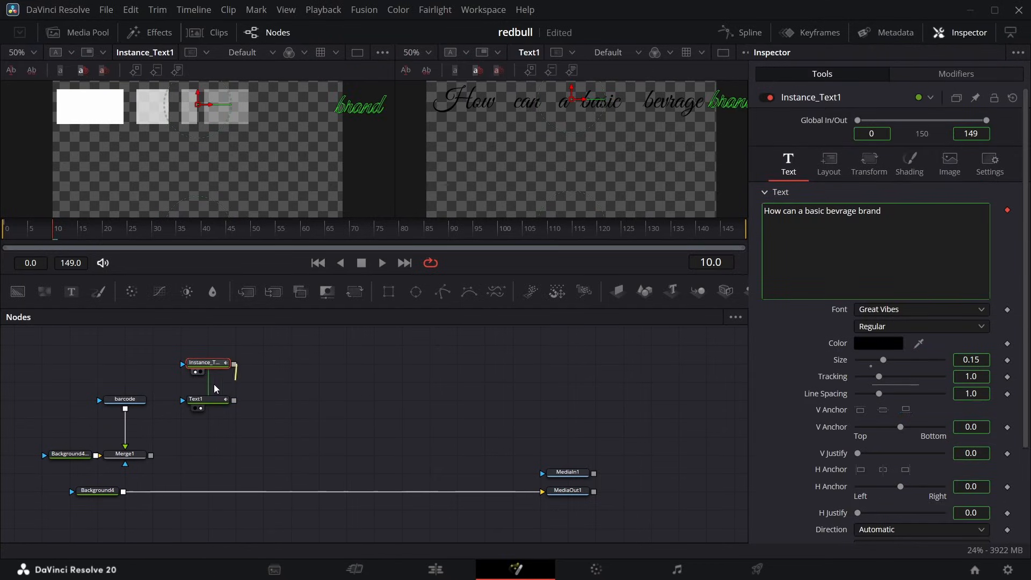
left_click_drag(192, 398, 179, 401)
left_click_drag(235, 364, 151, 456)
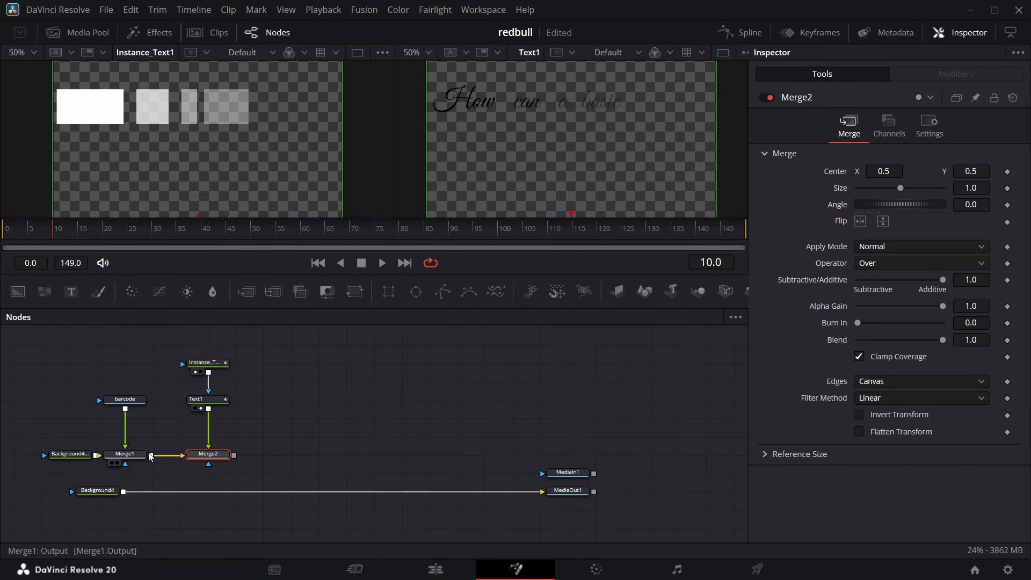
Show Merge2 in both viewers, put the MediaIn1 reference beside it, and compare the headline reveal up to frame 21.
left_click(196, 463)
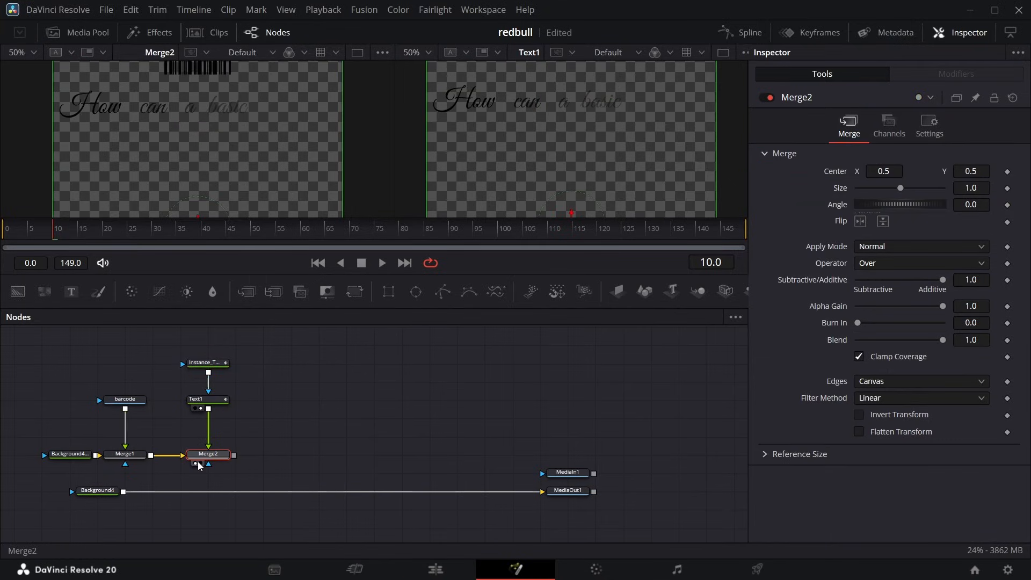
left_click(200, 464)
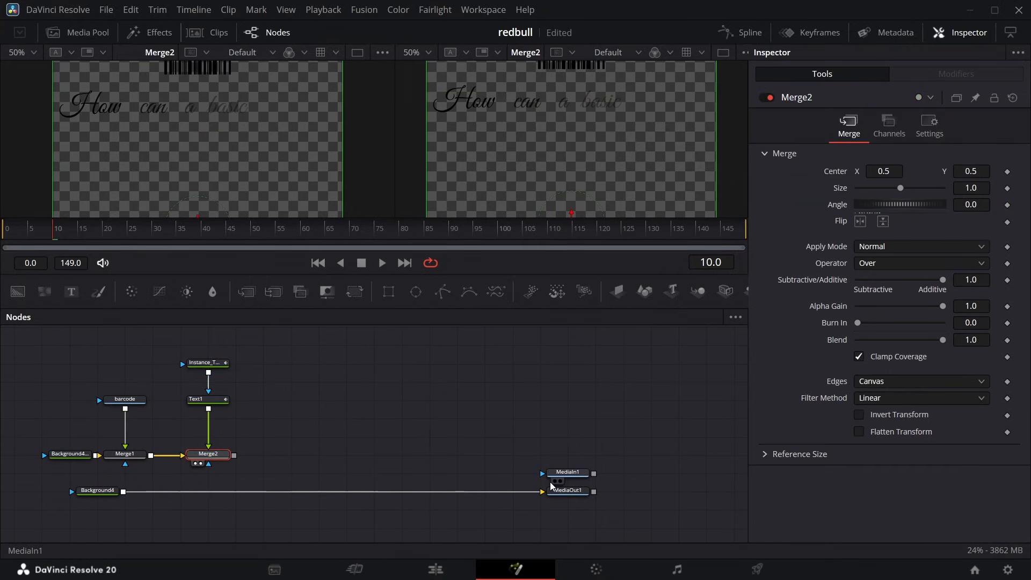
left_click(555, 481)
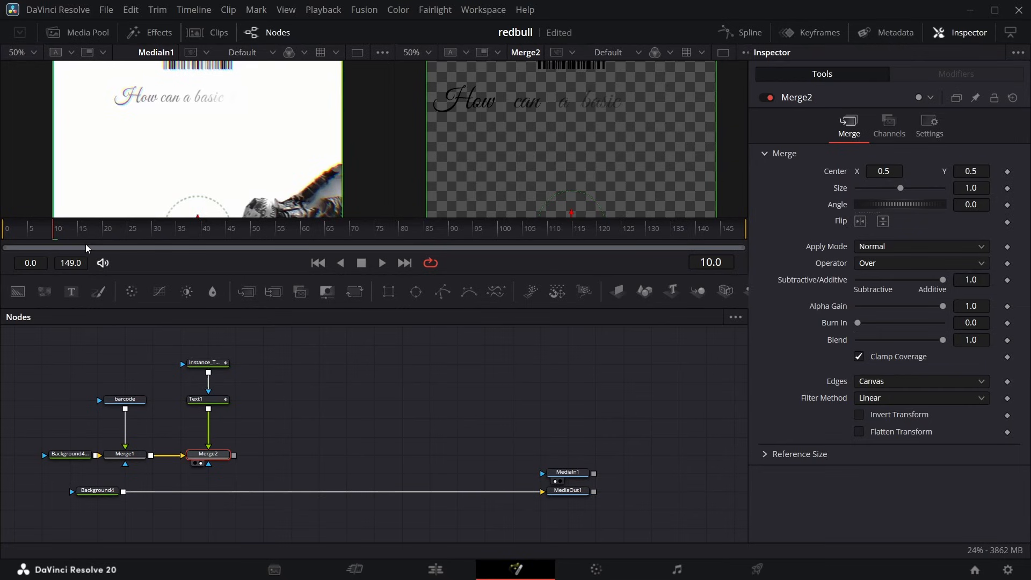
left_click_drag(59, 234, 107, 237)
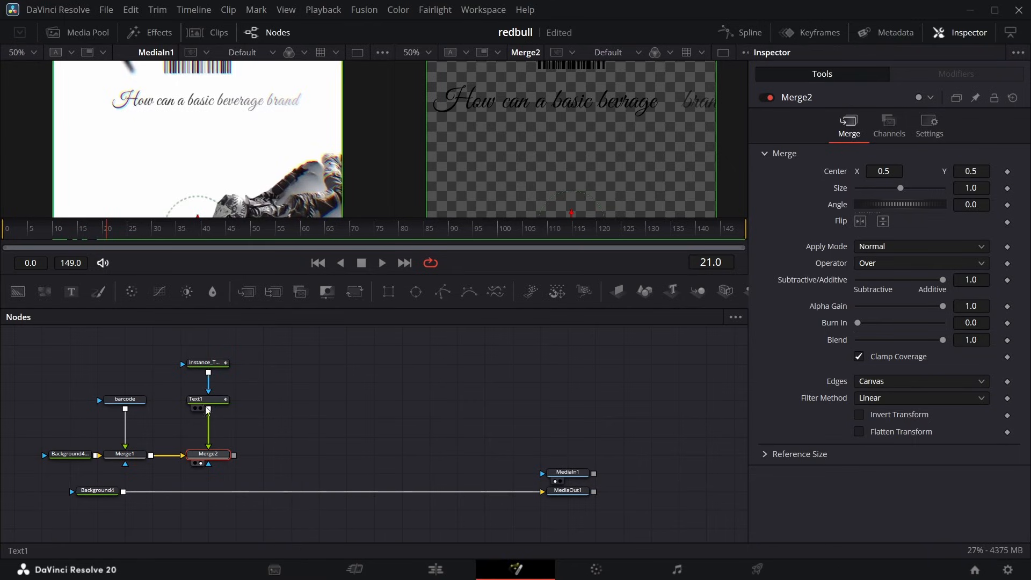
Set the Follower1 delay between each character on Text1 to 0.47.
left_click(208, 401)
left_click(961, 75)
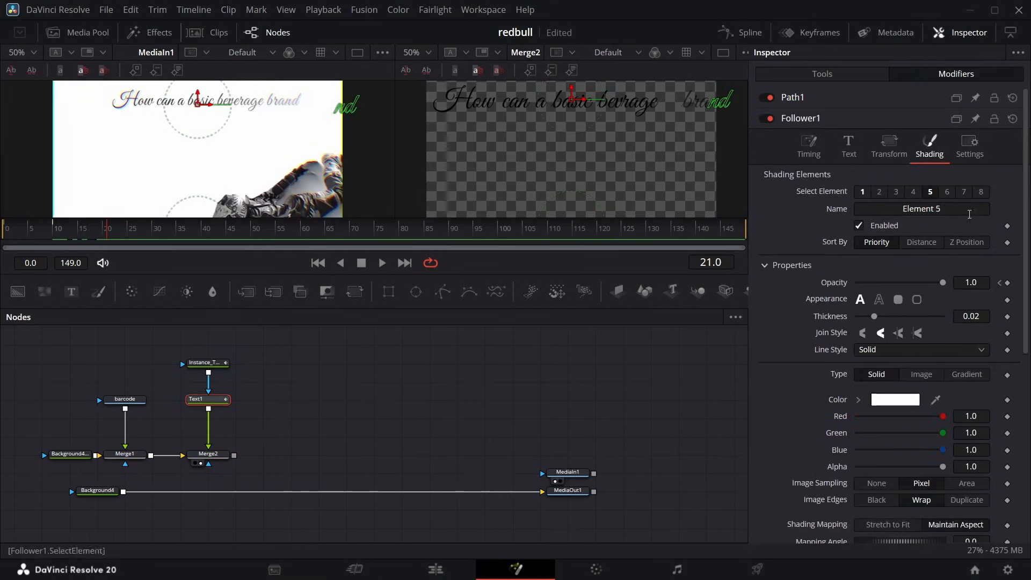
left_click(808, 146)
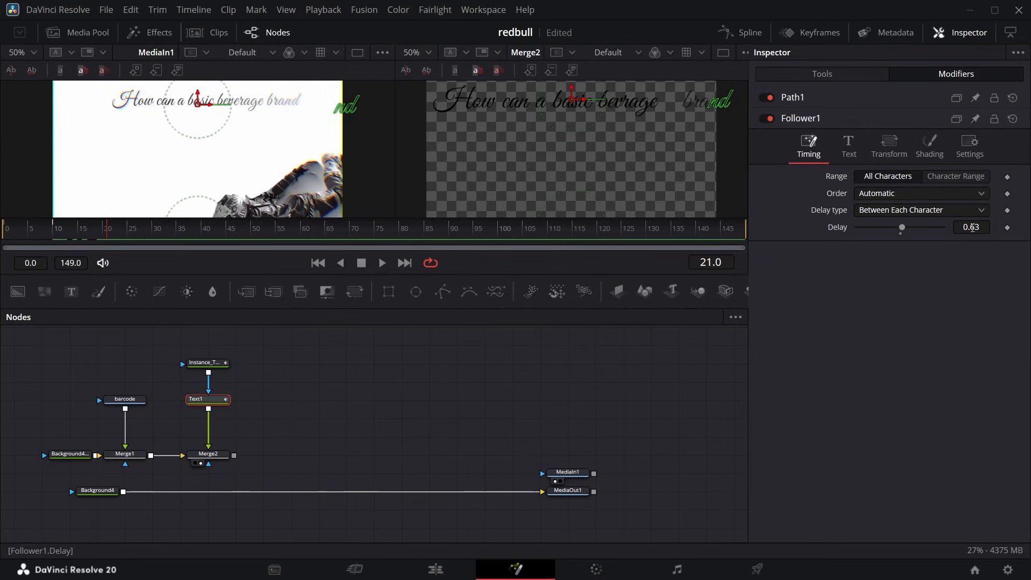
left_click_drag(971, 227, 963, 228)
Play the headline animation from the start twice to compare its reveal timing with the reference.
left_click_drag(106, 232, 5, 239)
key("space")
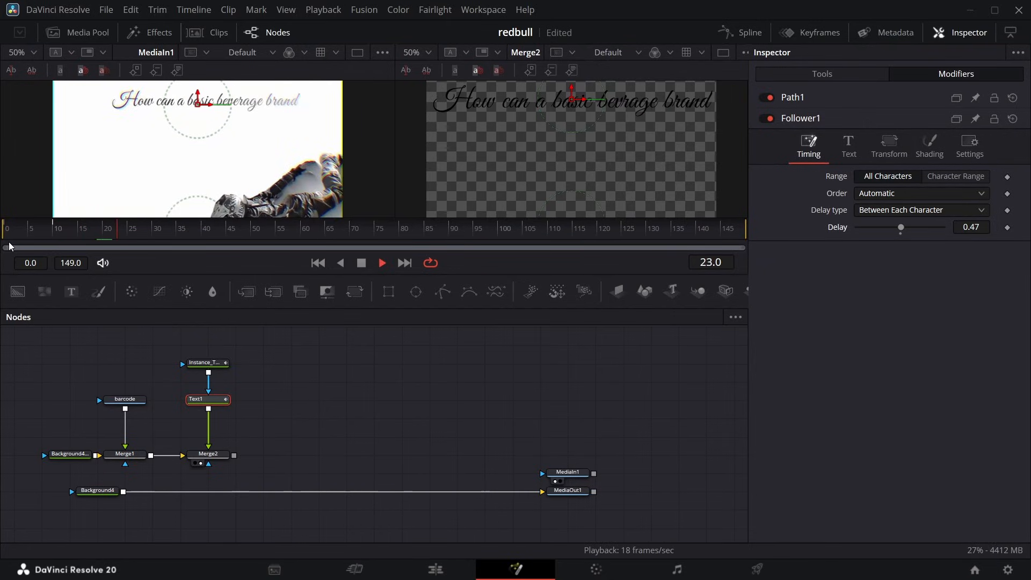
key("space")
left_click(9, 231)
key("space")
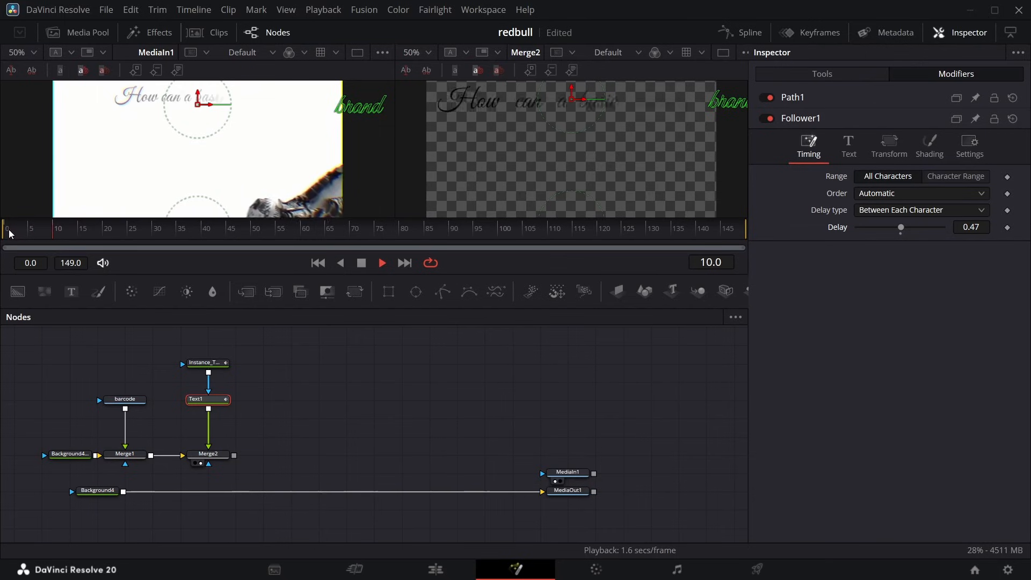
key("space")
Apply an ease-out to Text1's word offset and opacity curves between frames 0 and 10 in the spline editor.
left_click(751, 35)
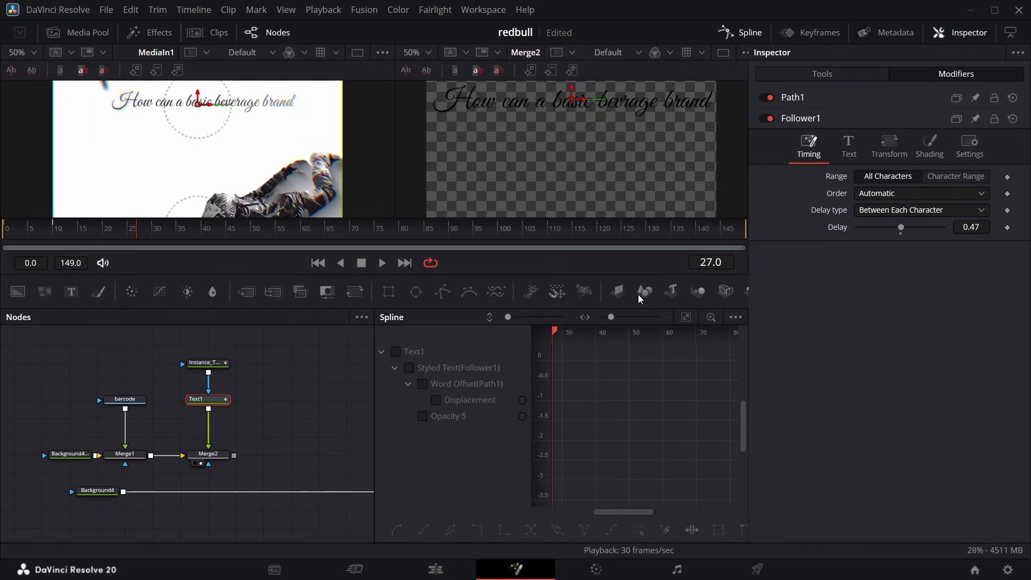
left_click(397, 351)
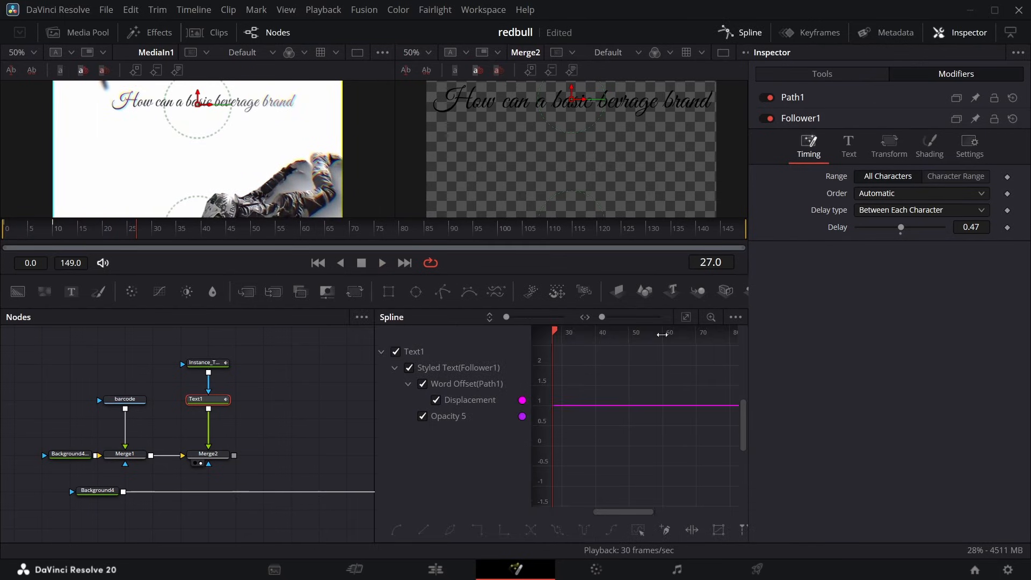
left_click(685, 322)
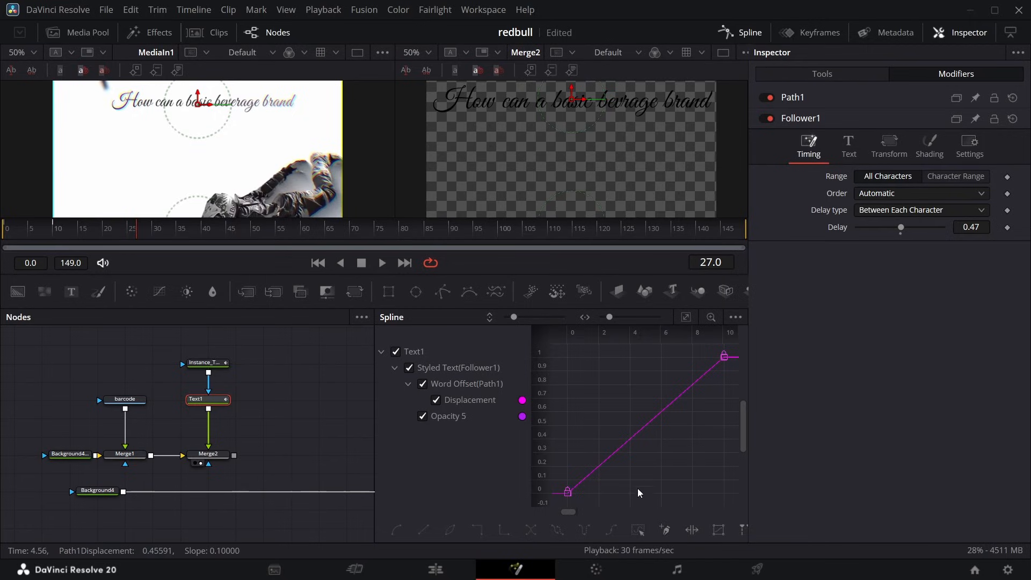
left_click(620, 447)
right_click(656, 472)
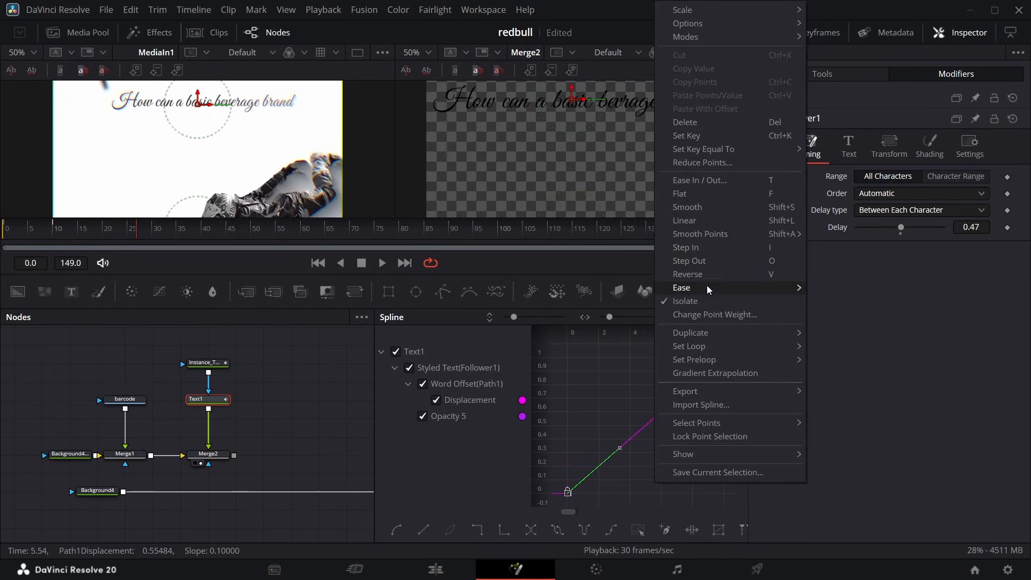
mouse_move(766, 291)
left_click(838, 329)
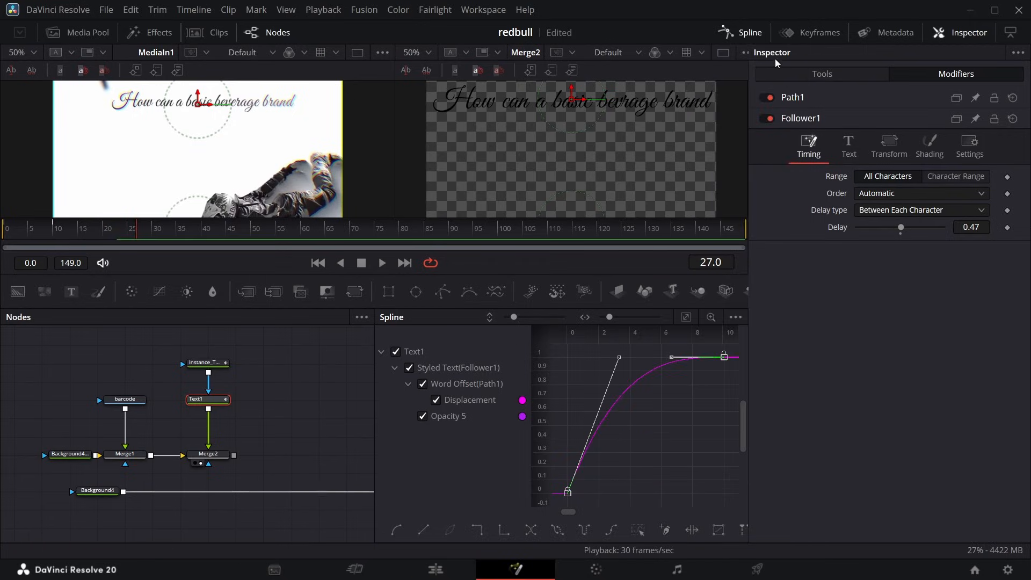
left_click(750, 33)
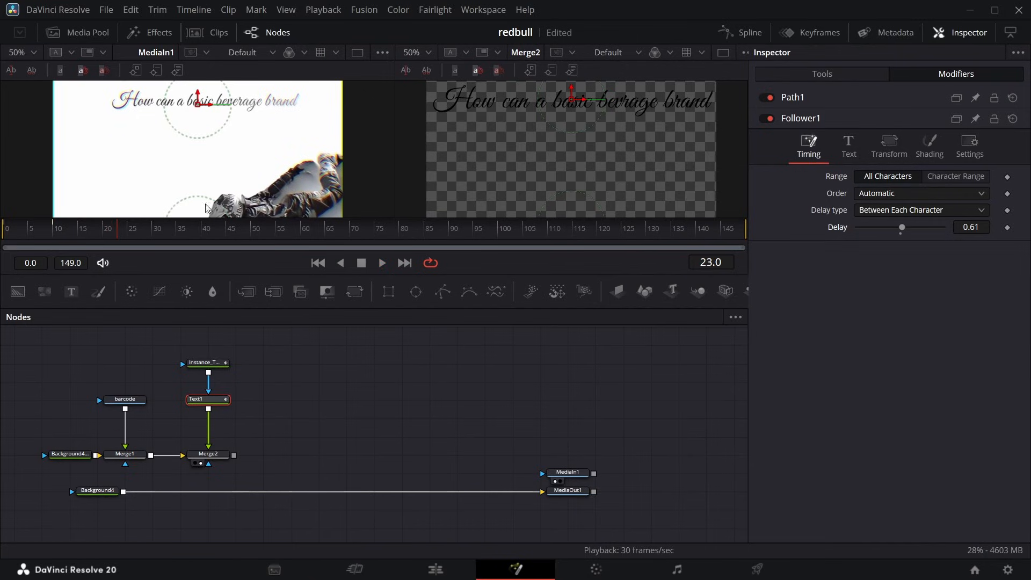
Move Instance_Text1, Text1 and Merge2 away from Merge1 and add a new unconnected Text+ node in the gap.
left_click_drag(235, 352, 310, 455)
left_click(310, 456)
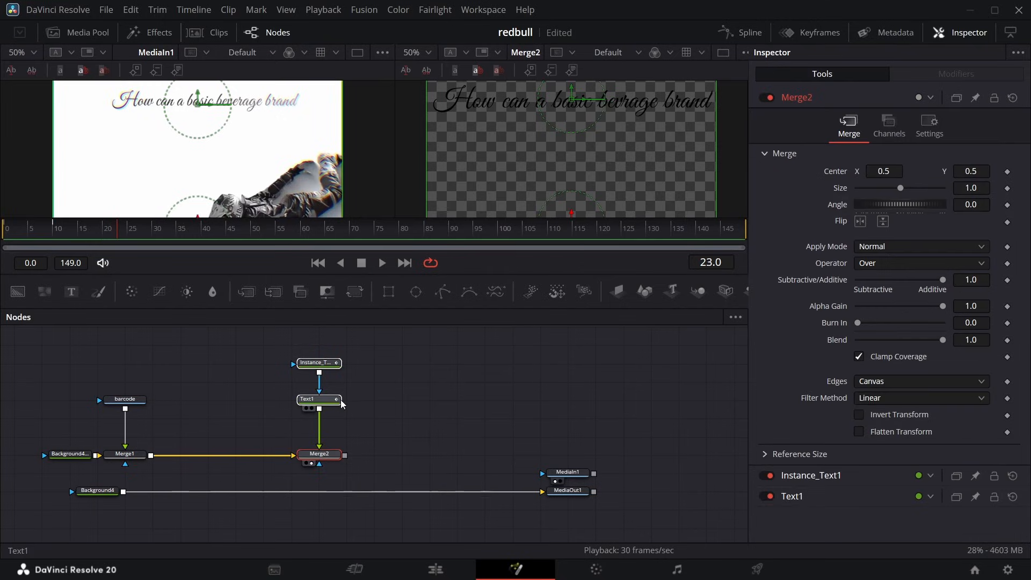
left_click_drag(70, 291, 187, 386)
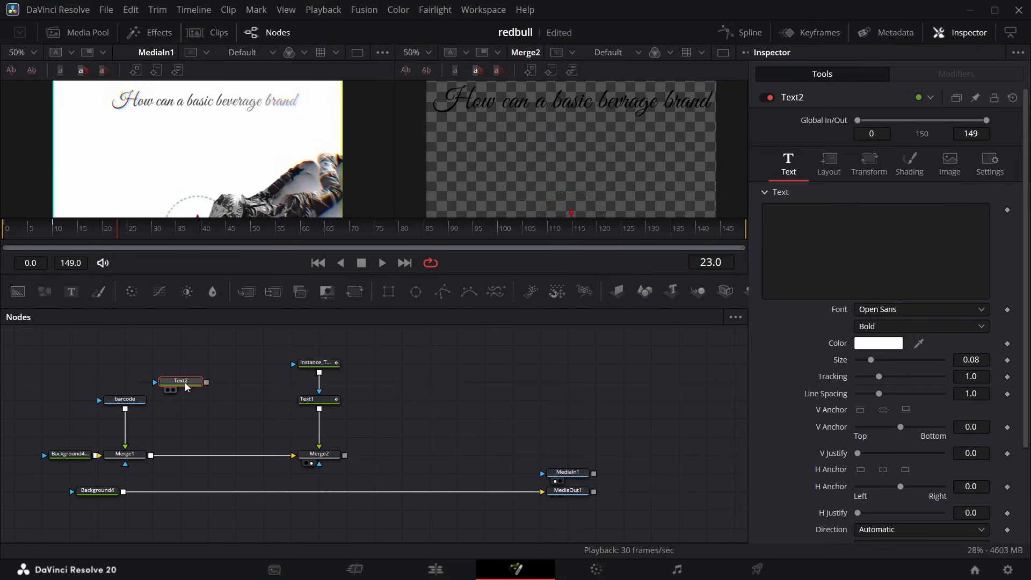
Copy the headline "How can a basic bevrage brand" from Text1 into Text2 and align the Text2 node beside barcode.
left_click(319, 400)
left_click(788, 161)
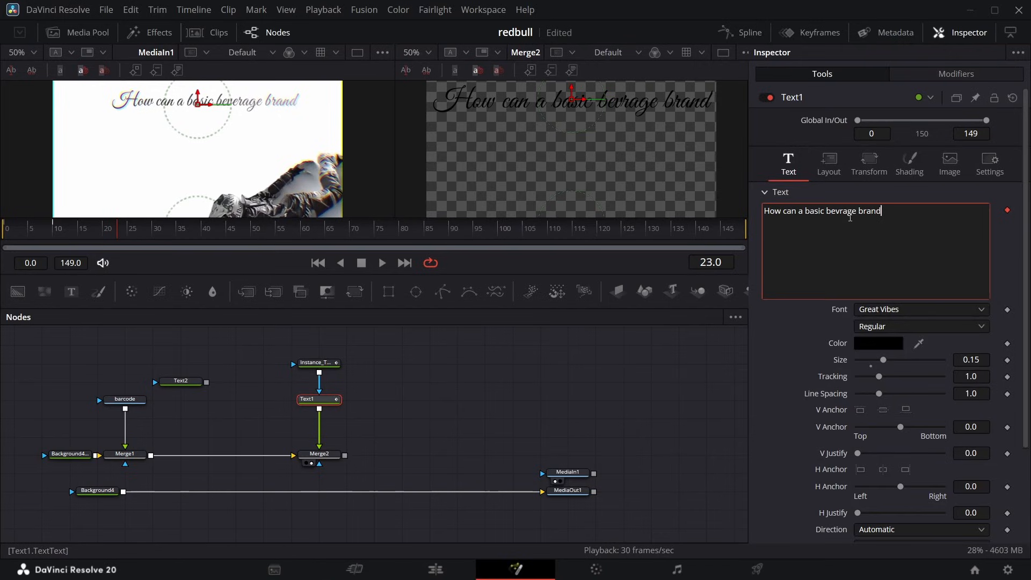
left_click_drag(883, 211, 761, 199)
key("ctrl+c")
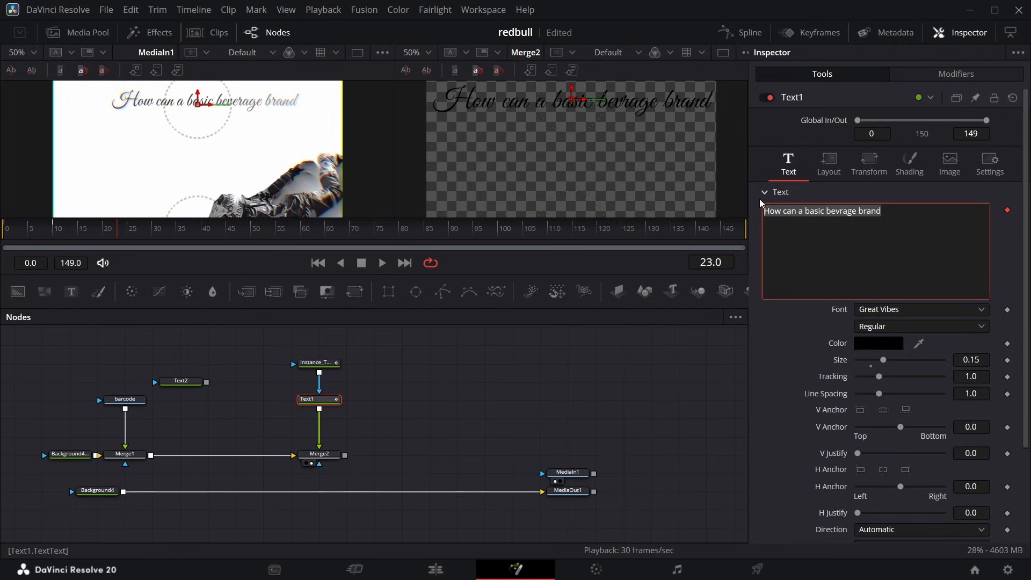
left_click(178, 382)
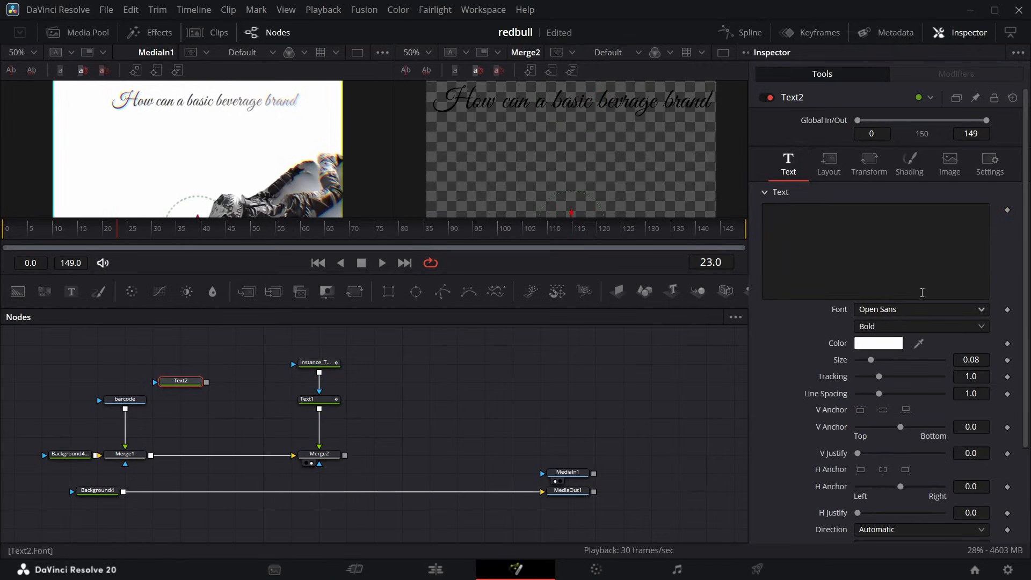
left_click(922, 231)
key("ctrl+v")
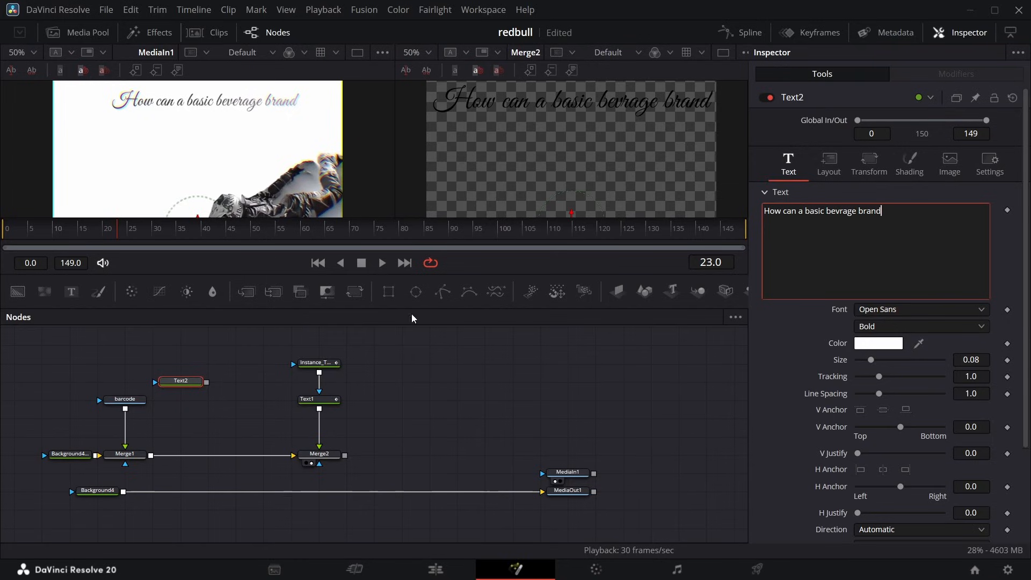
left_click_drag(196, 381, 196, 399)
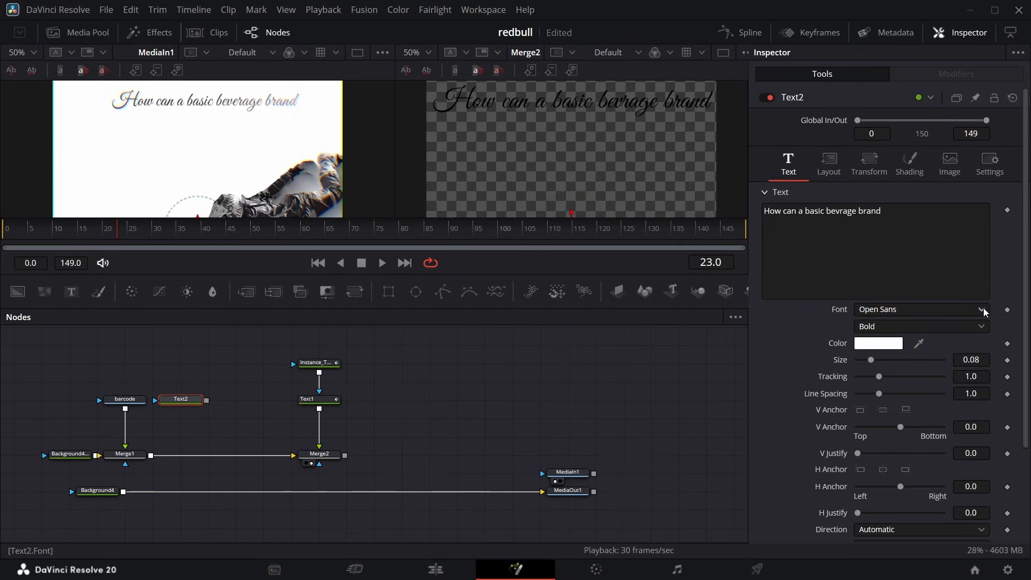
Format Text2 in Great Vibes Regular with black color #000000 and size 0.15.
left_click(913, 309)
scroll(911, 301, "up", 10)
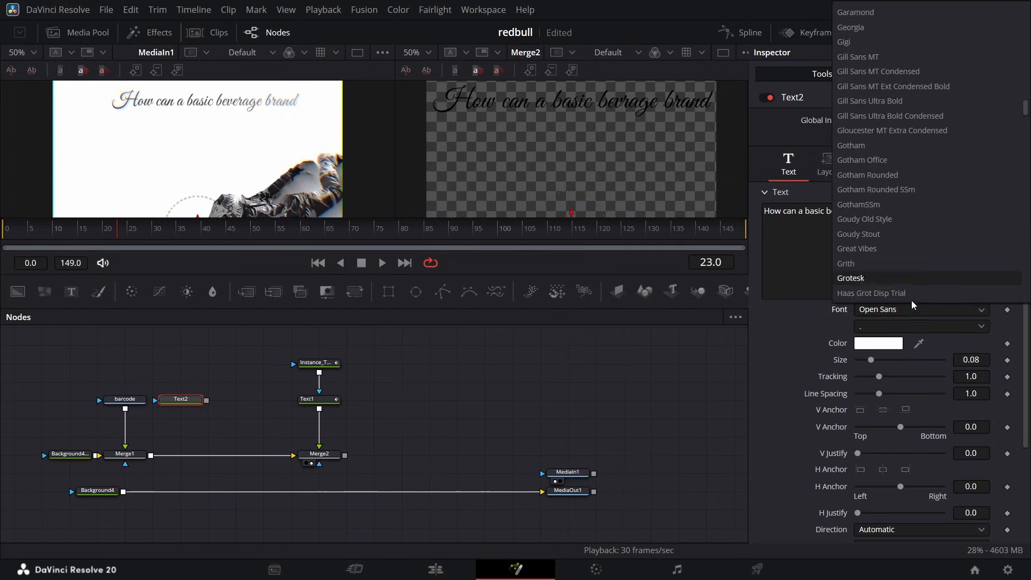
left_click(880, 57)
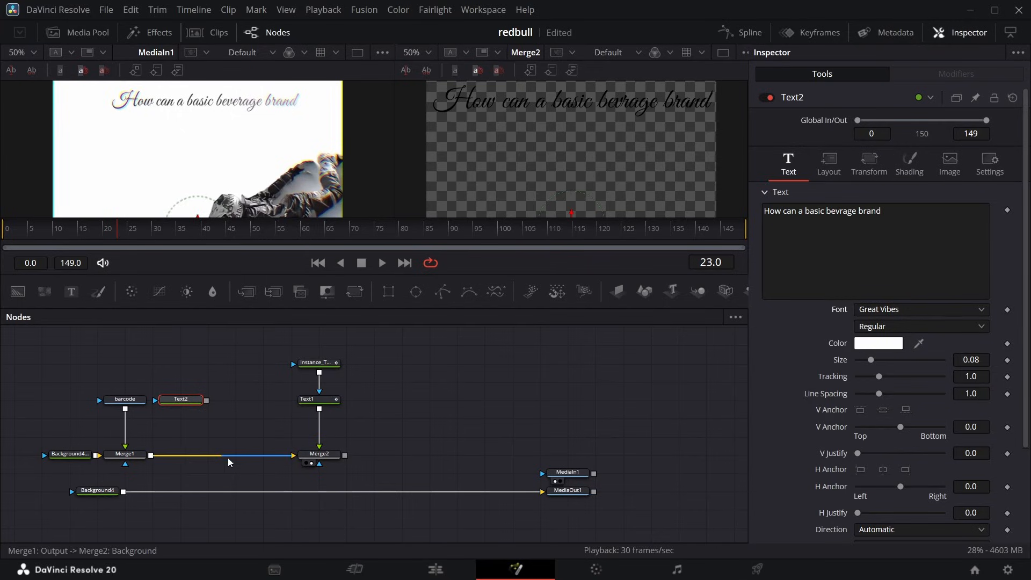
left_click(885, 347)
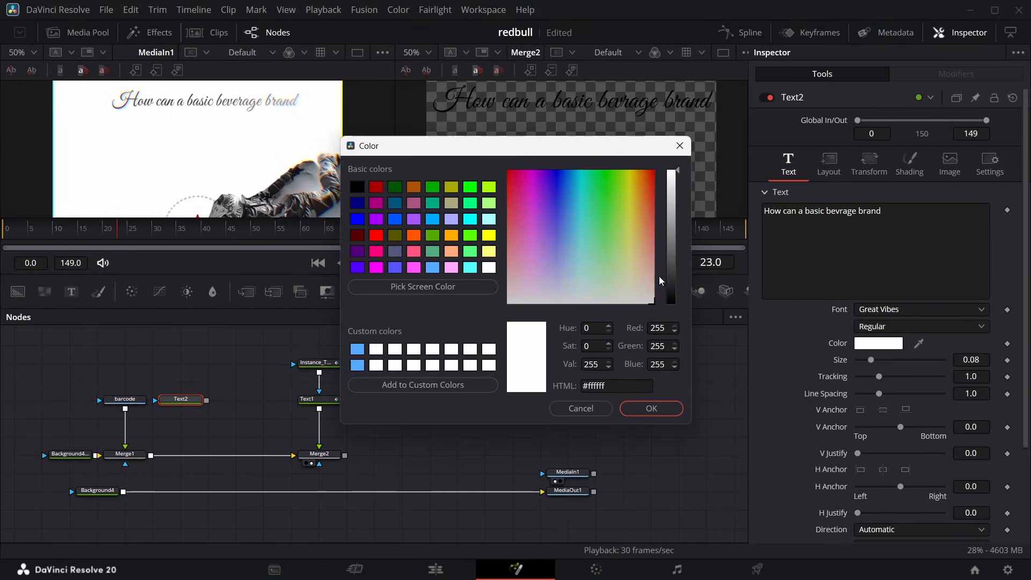
left_click_drag(676, 196, 692, 434)
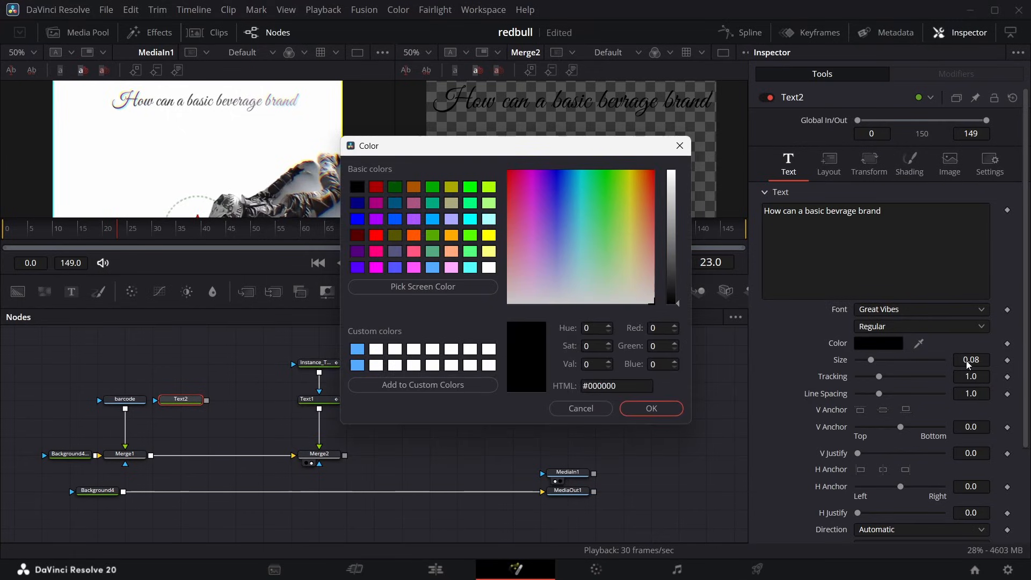
key("Return")
left_click(986, 361)
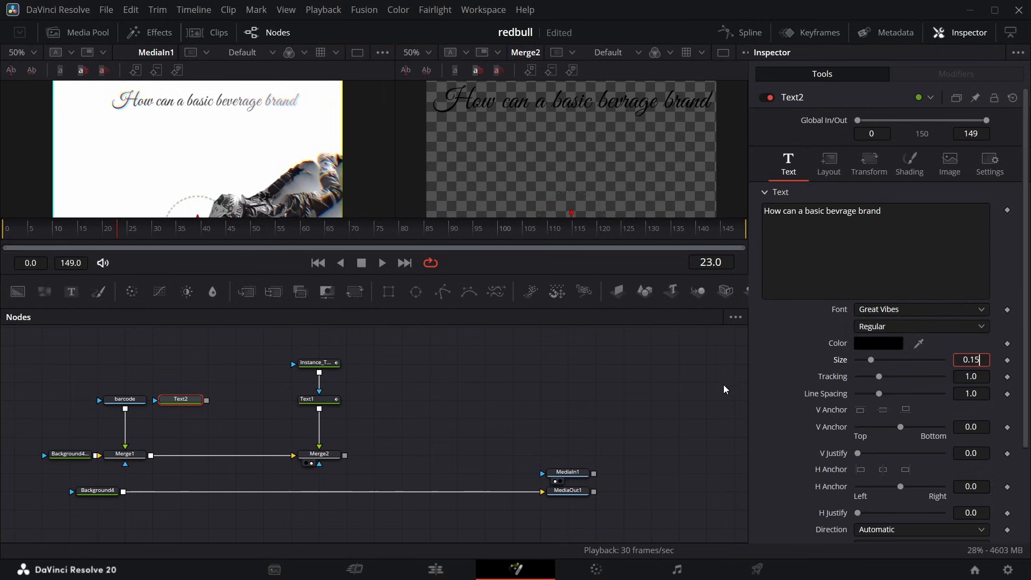
key("Return")
Check Text1's layout center and set Text2's center Y to the same value, 0.743.
mouse_move(189, 408)
left_click(183, 389)
left_click(314, 399)
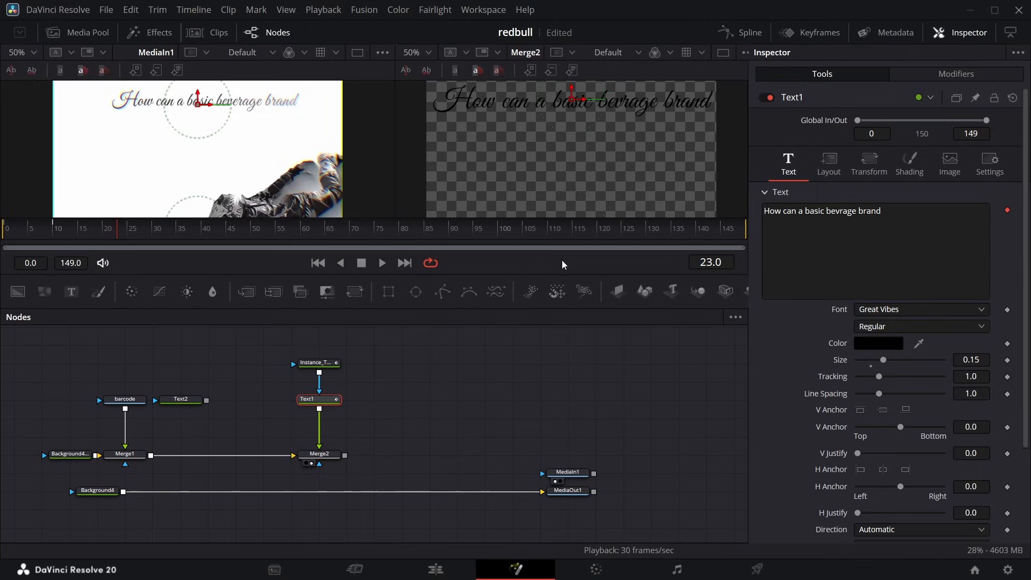
left_click(829, 171)
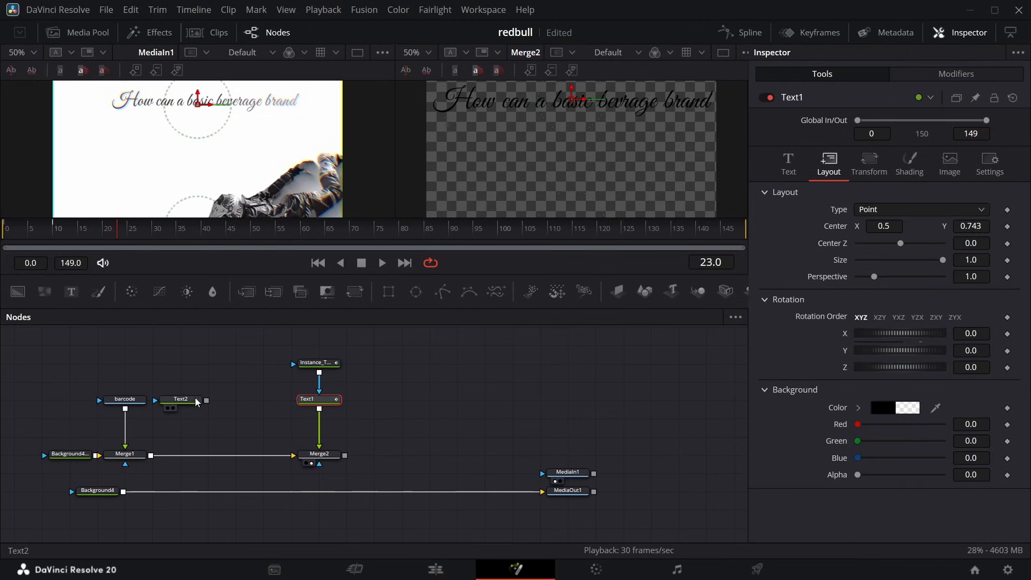
left_click(180, 399)
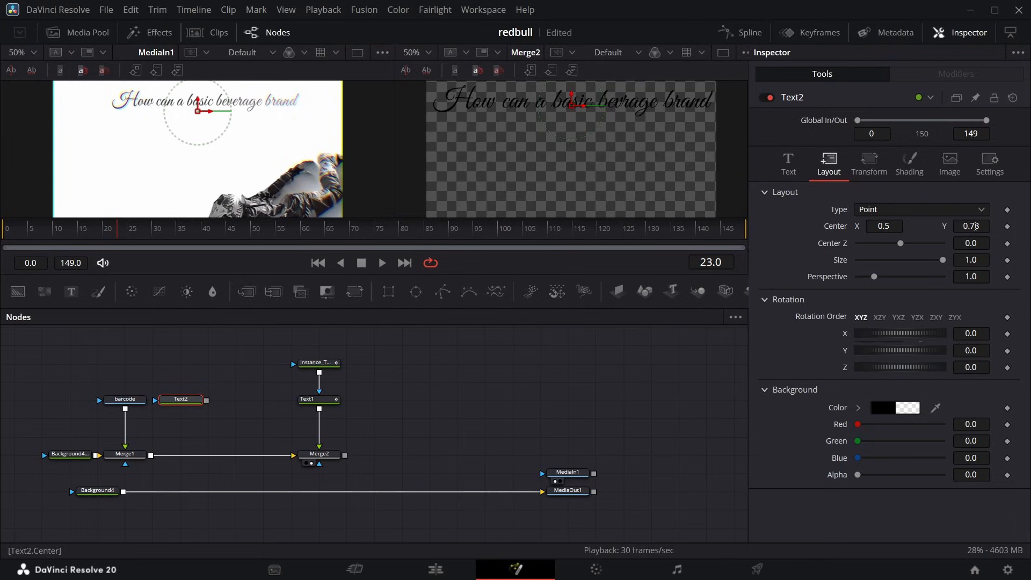
key("Return")
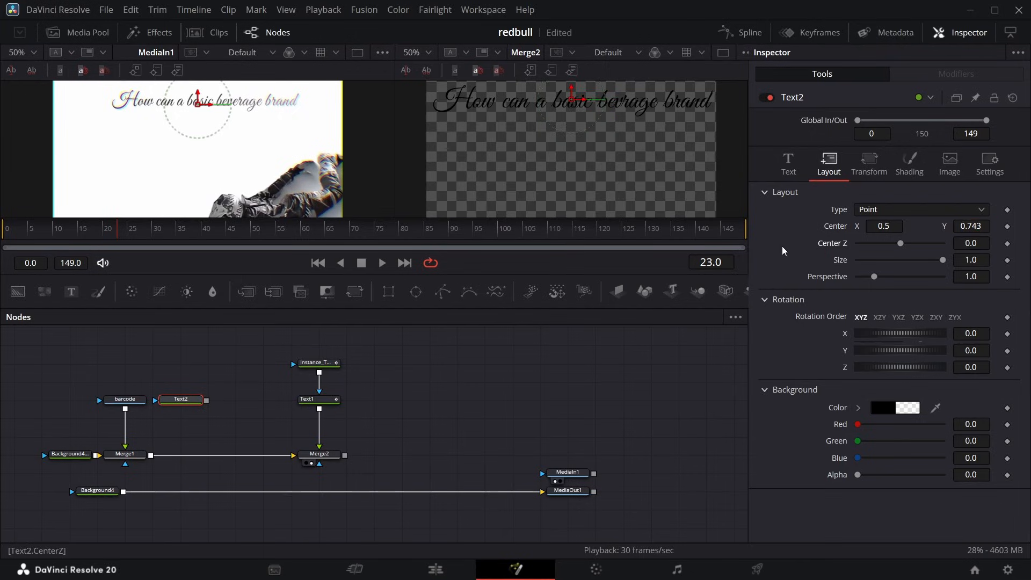
Merge Text2 over the Merge1 output and add a Follower modifier to Text2's styled text.
left_click_drag(207, 400, 151, 457)
left_click(180, 399)
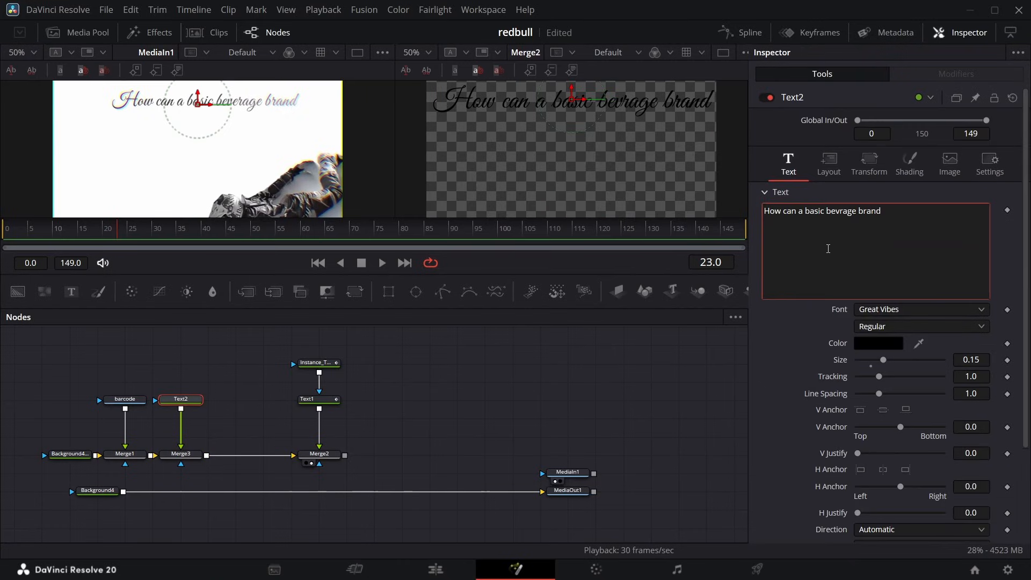
right_click(828, 249)
left_click(881, 331)
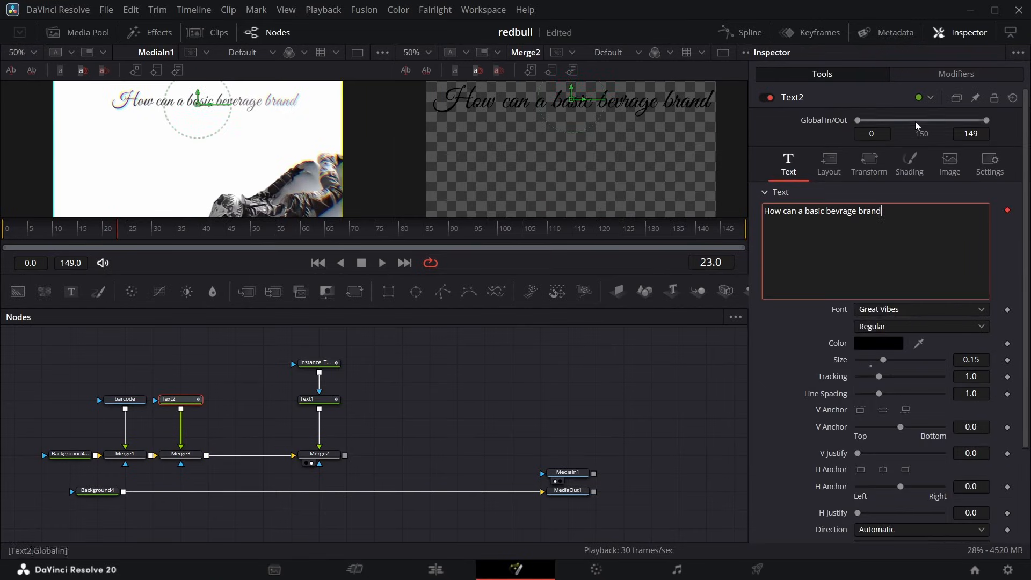
Keyframe the opacity of Follower2's shading element 1 at 1.0 on frame 10.
left_click(944, 73)
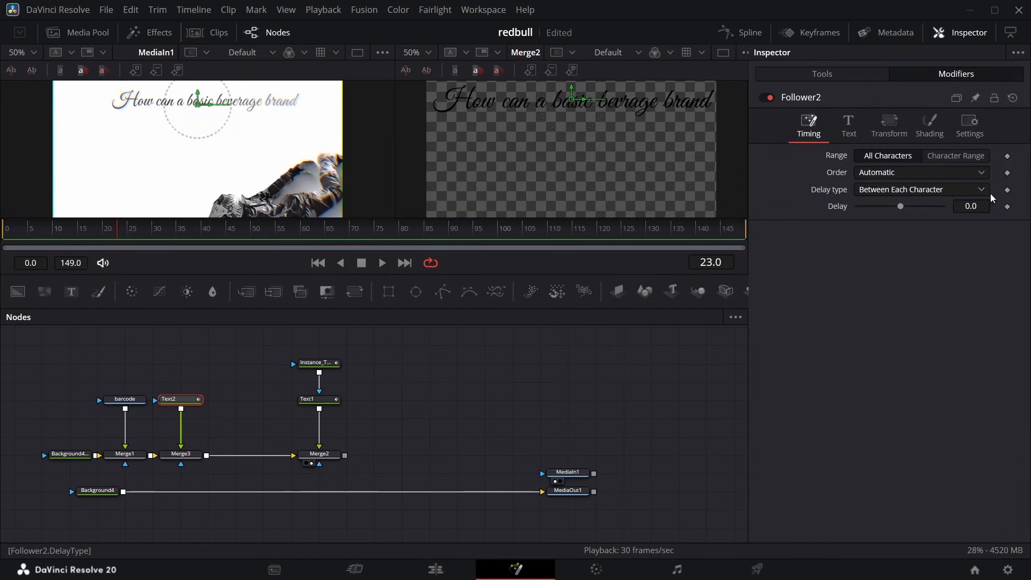
left_click(936, 127)
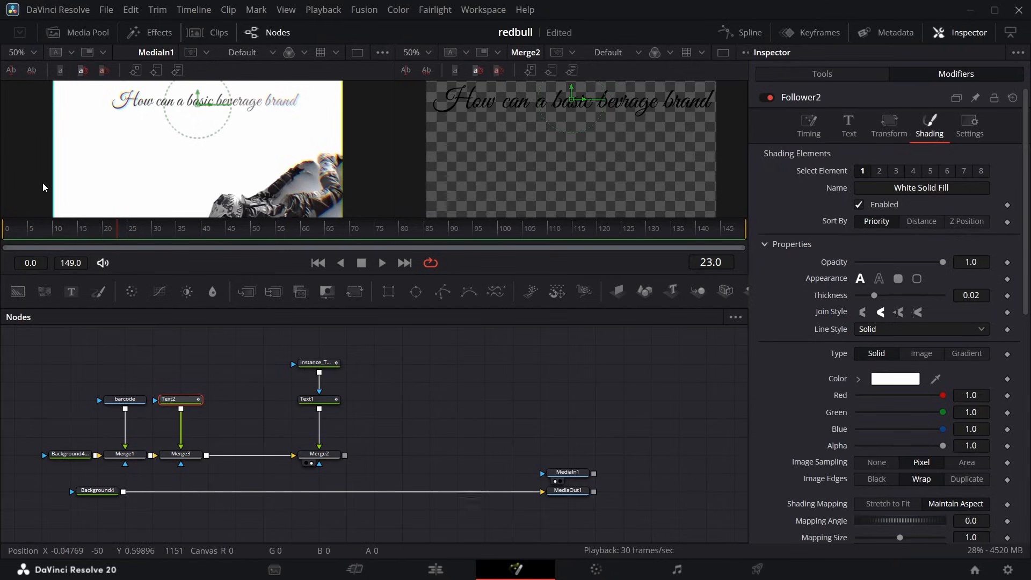
left_click(54, 228)
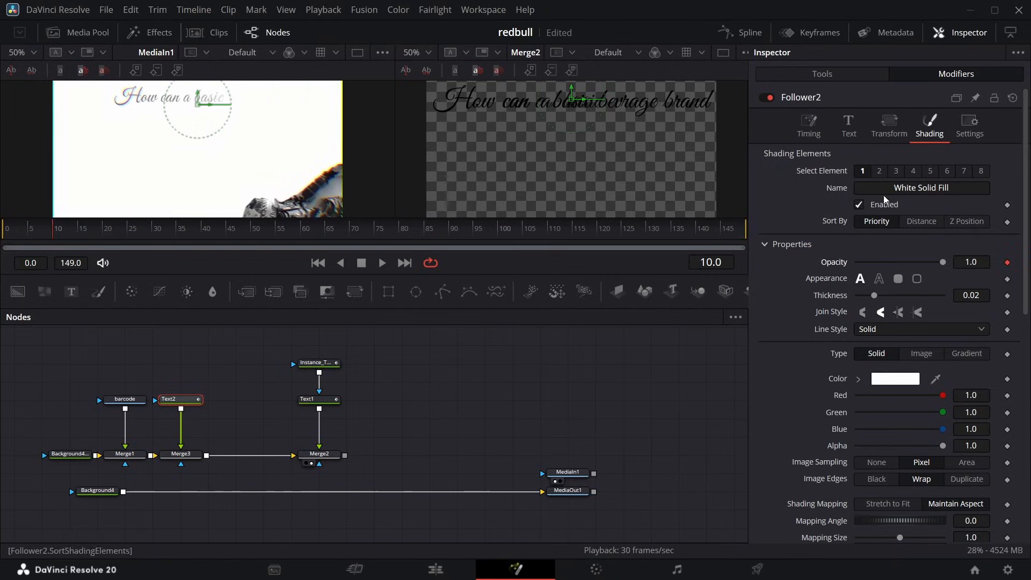
Keyframe Follower2's character offset from X 0.11 on frame 0 to 0.0 on frame 10, and its opacity at 0.0 on frame 0.
left_click(891, 129)
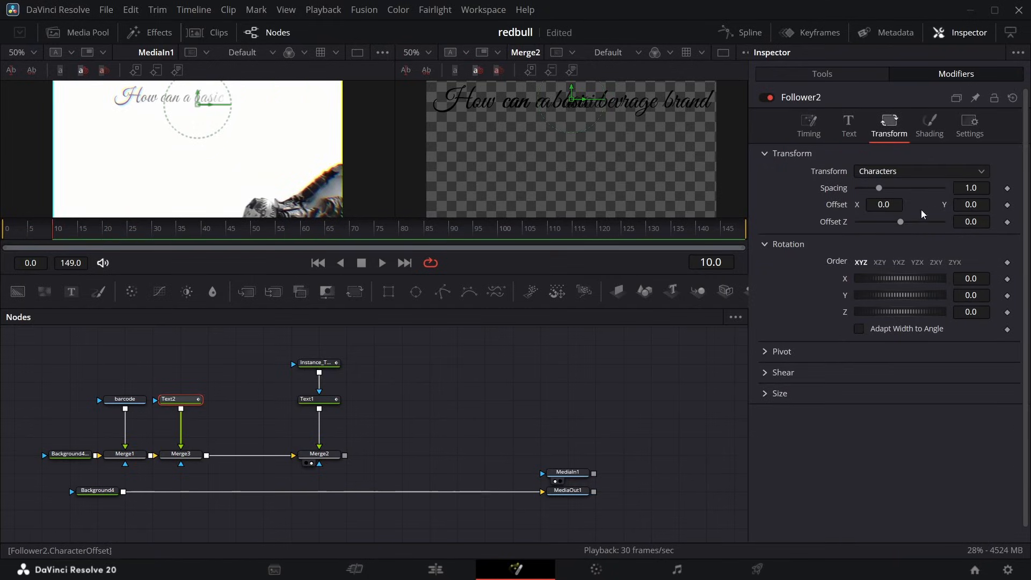
left_click(1009, 205)
key("Home")
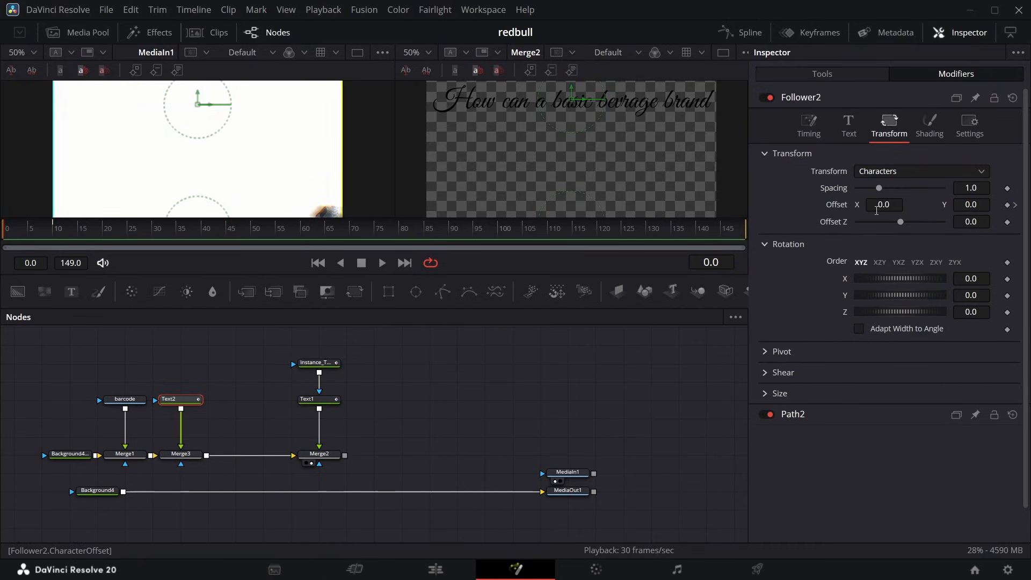
left_click_drag(877, 211, 945, 211)
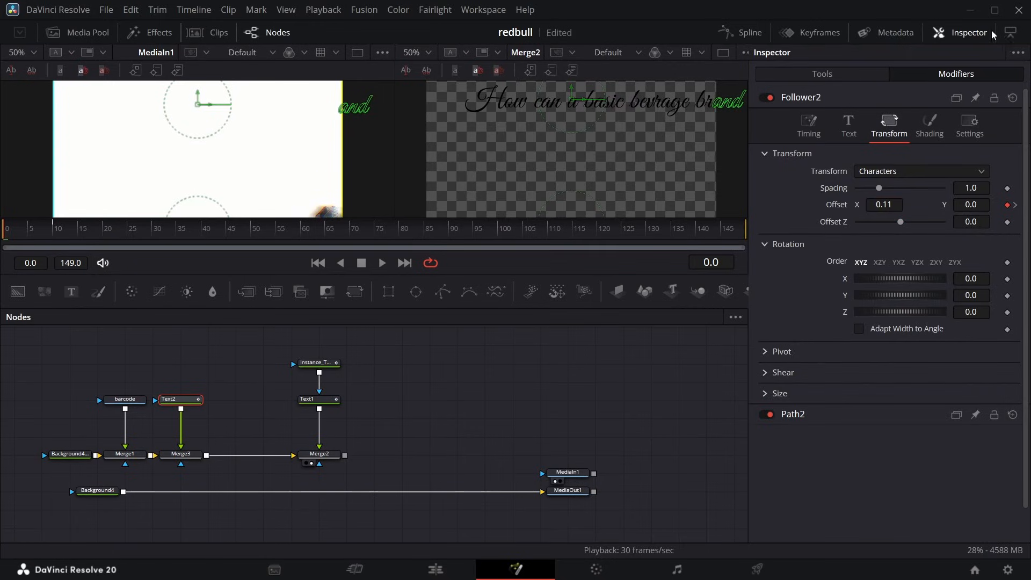
left_click(925, 119)
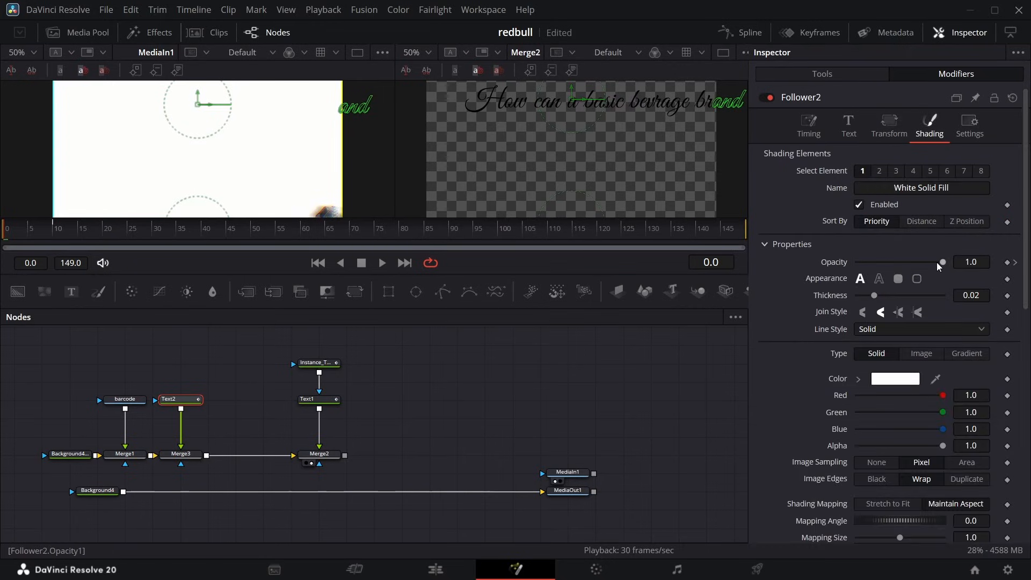
left_click_drag(943, 262, 665, 282)
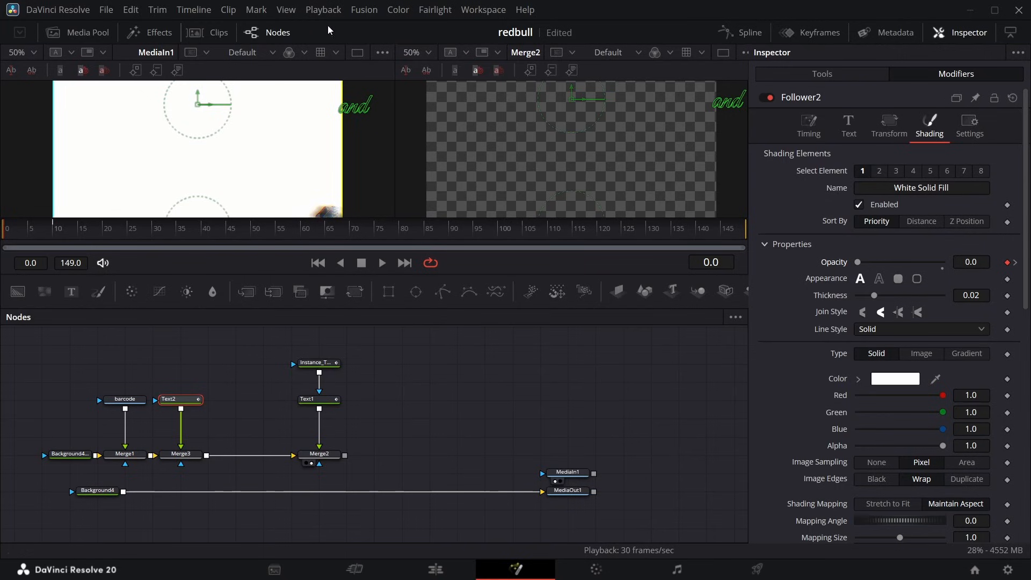
Apply Out Cubic easing to the spline keyframes of Text2's follower offset displacement and opacity.
left_click(741, 32)
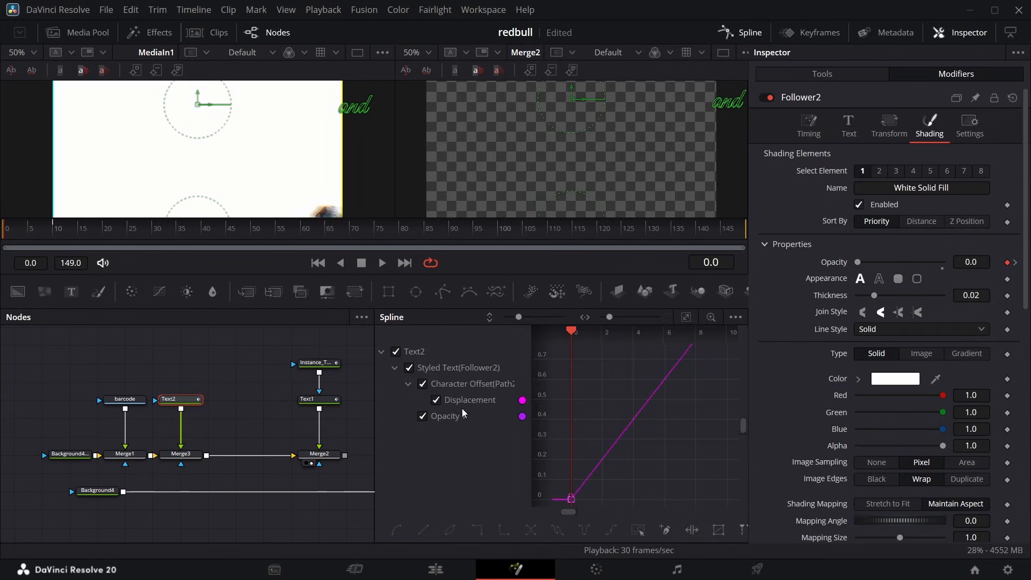
left_click(639, 529)
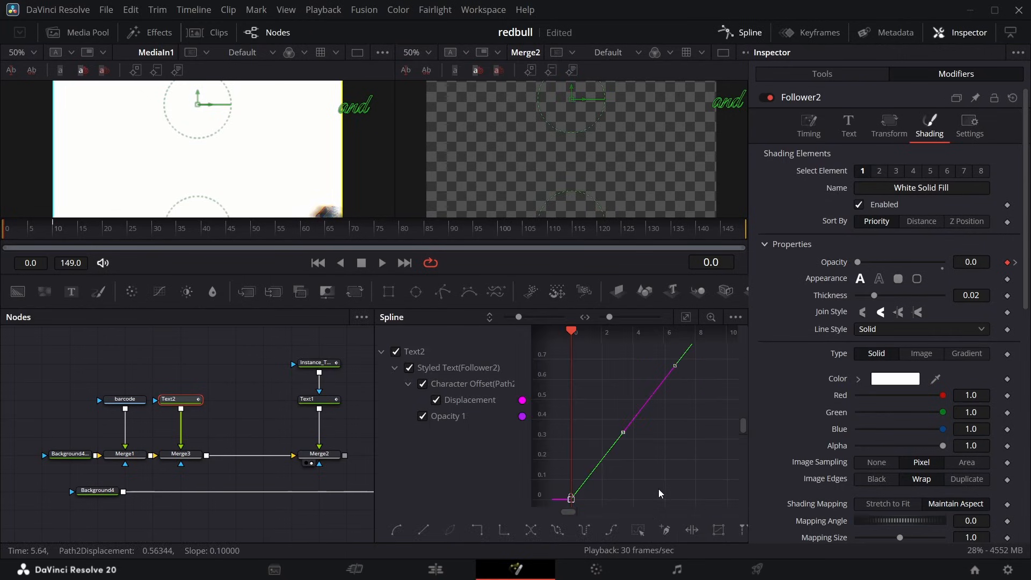
right_click(658, 488)
mouse_move(709, 298)
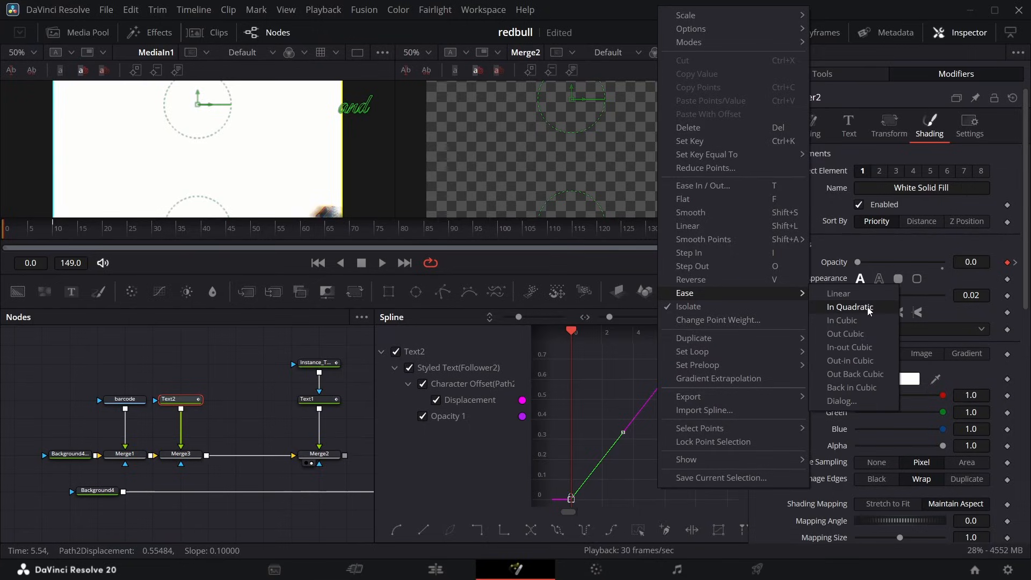
left_click(865, 335)
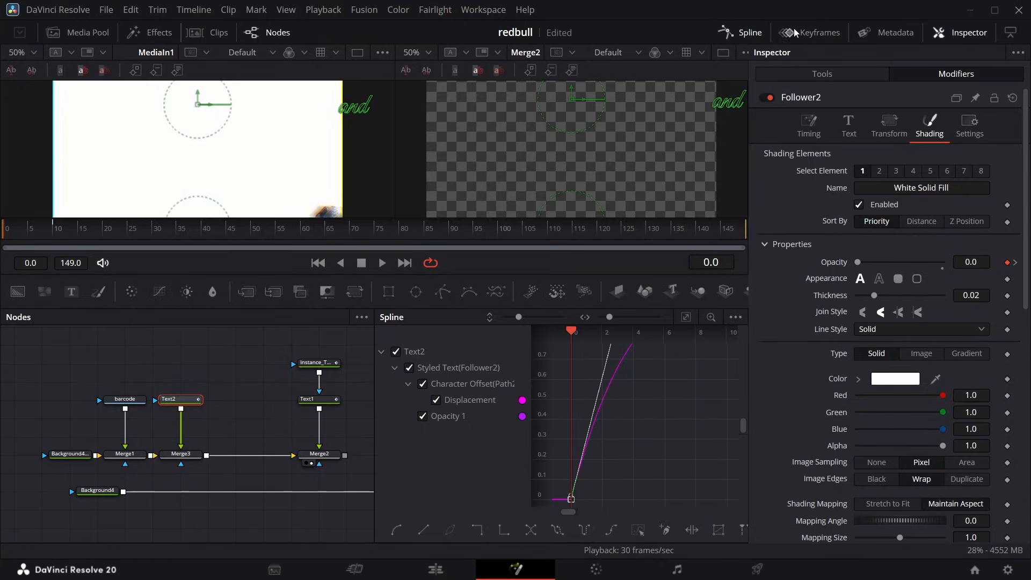
left_click(750, 33)
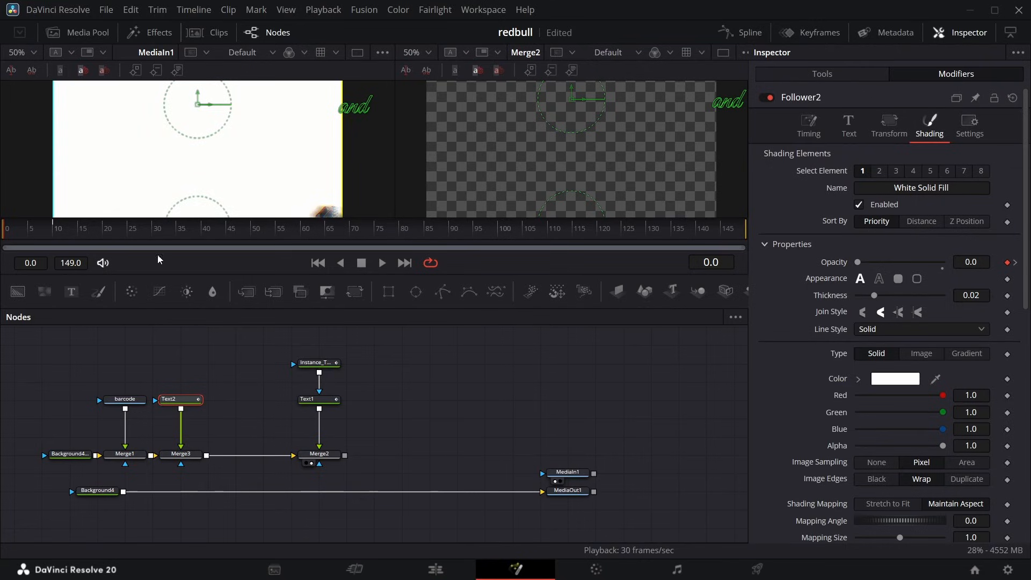
Preview the headline reveal up to frame 13 and disable Merge2 to hide the overlapping Text1 layer.
left_click_drag(19, 232, 73, 232)
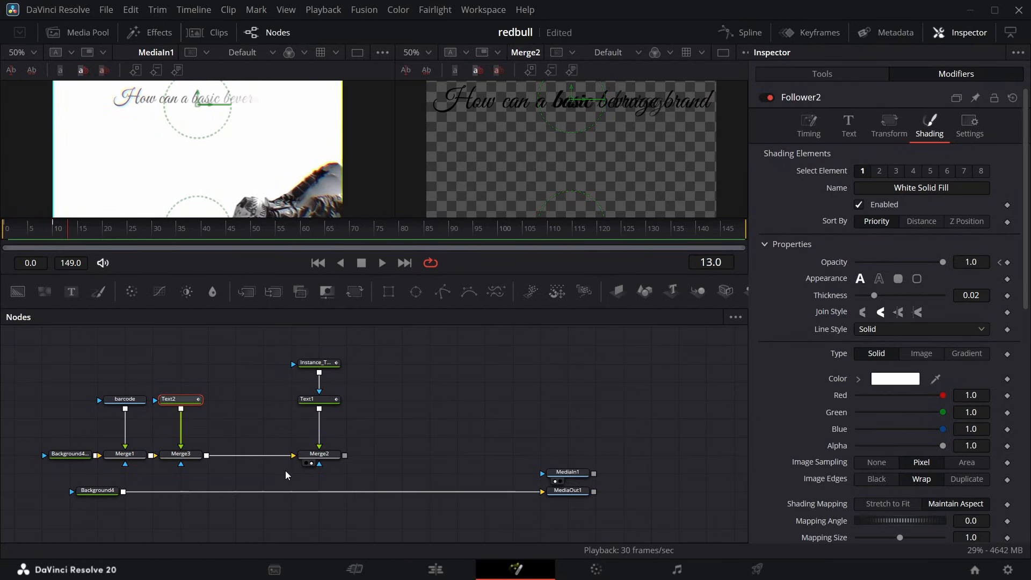
left_click(320, 454)
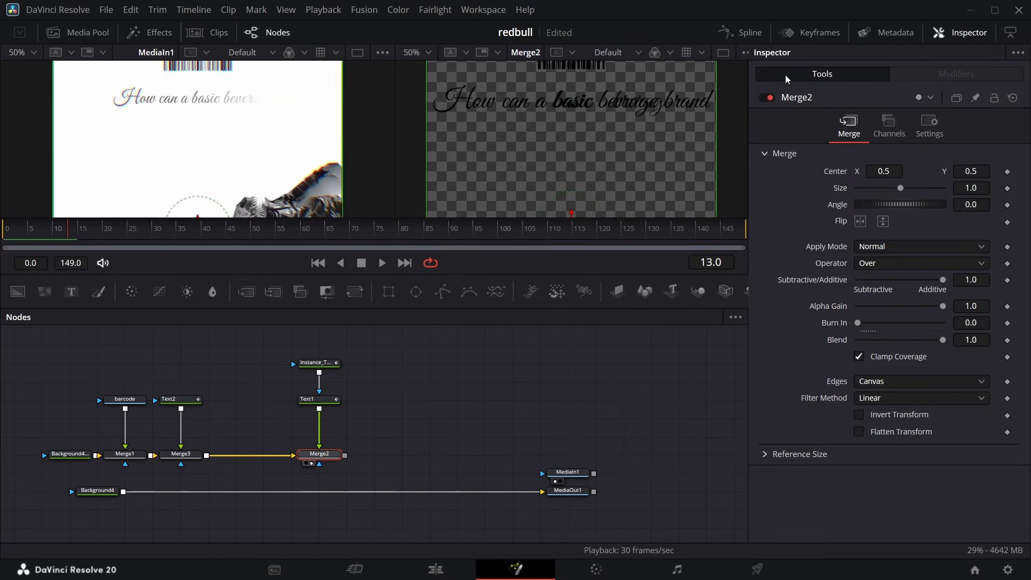
left_click(768, 97)
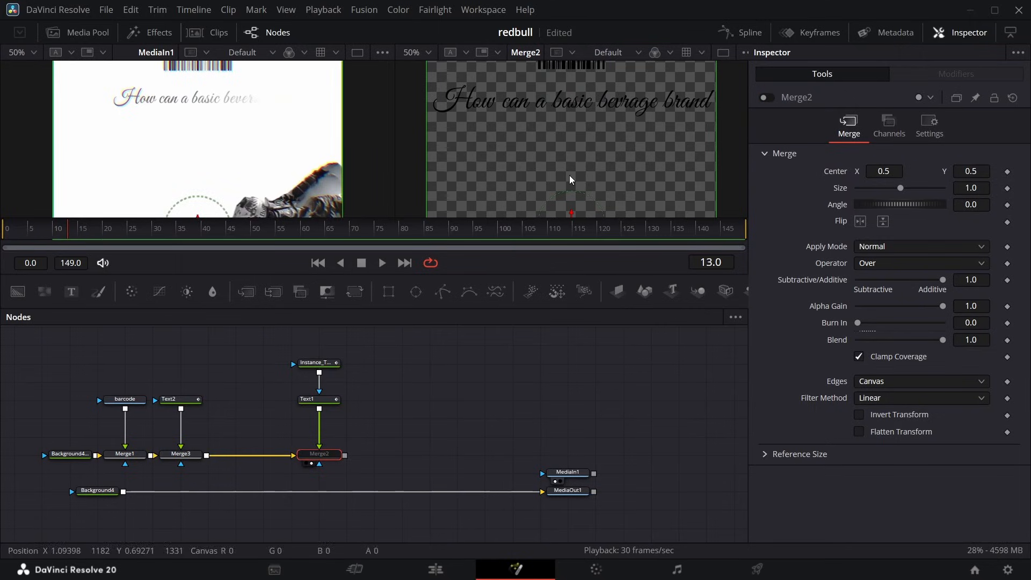
Set Text2's Follower2 delay between each character to 0.62.
left_click(181, 399)
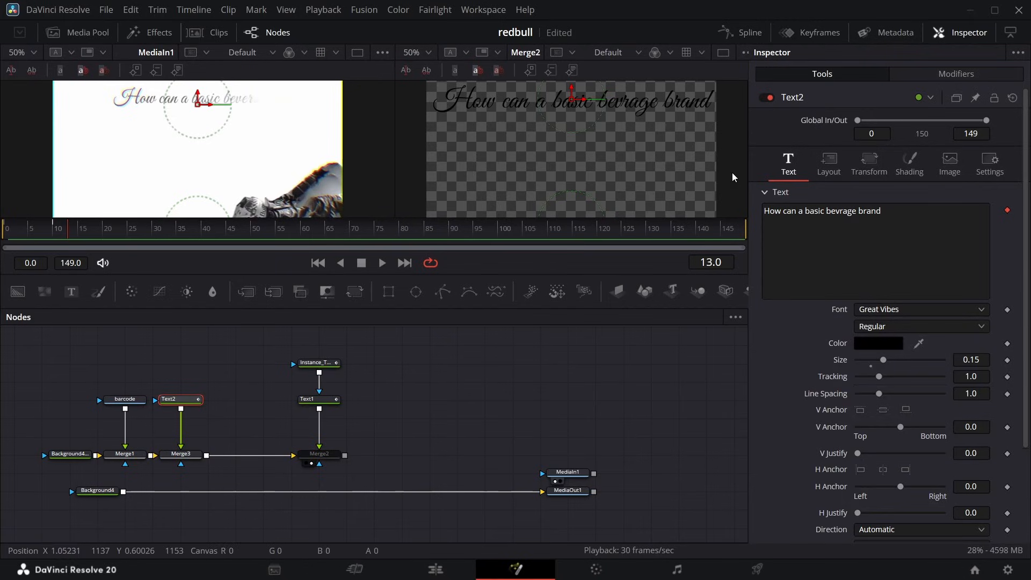
left_click(922, 81)
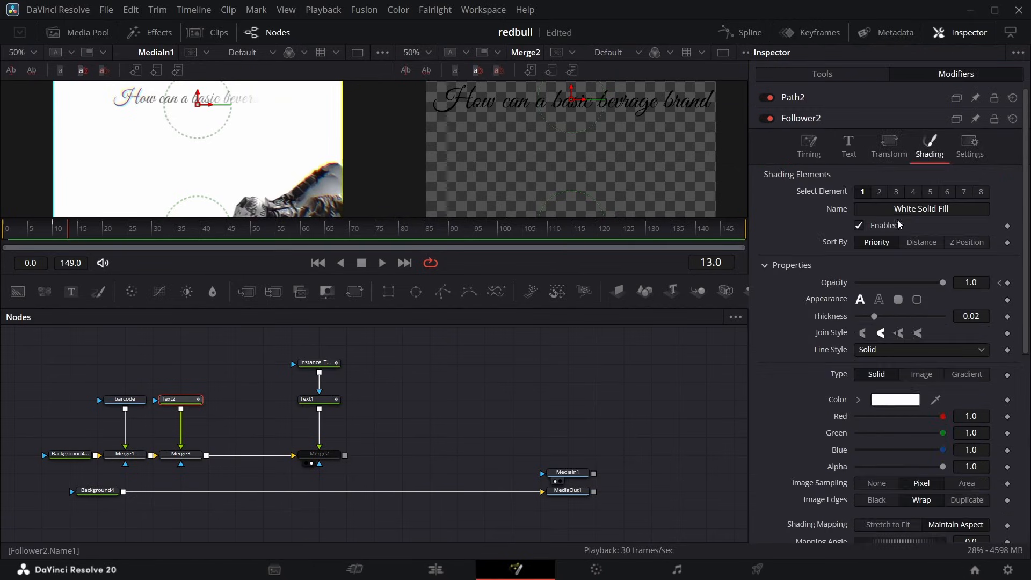
left_click(808, 145)
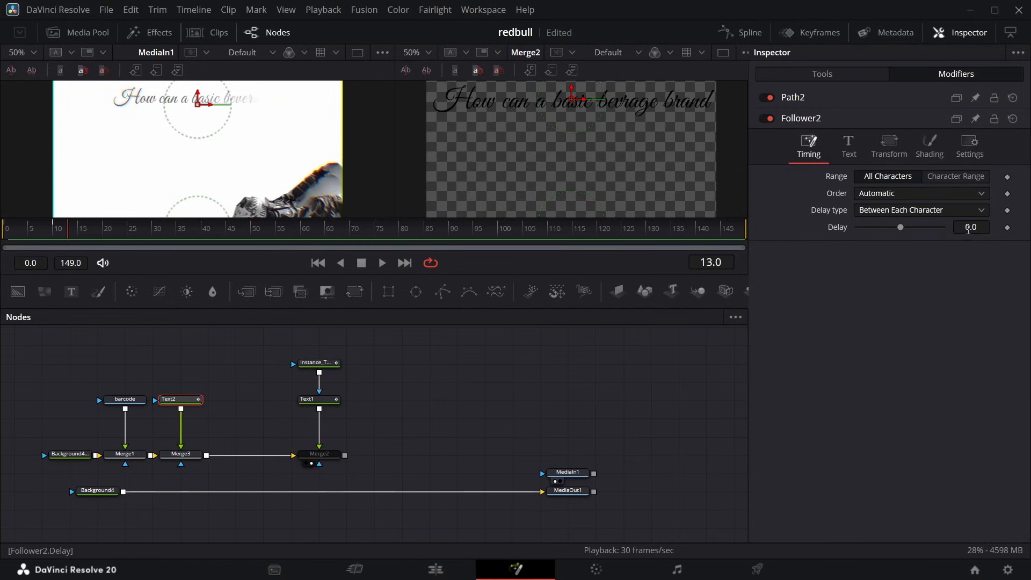
left_click_drag(969, 227, 993, 227)
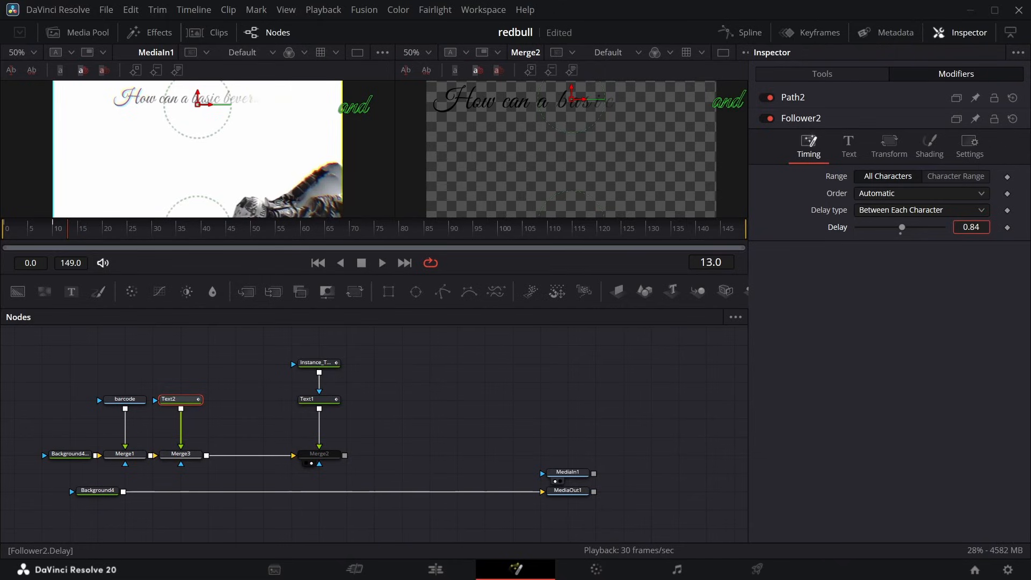
left_click_drag(993, 227, 995, 227)
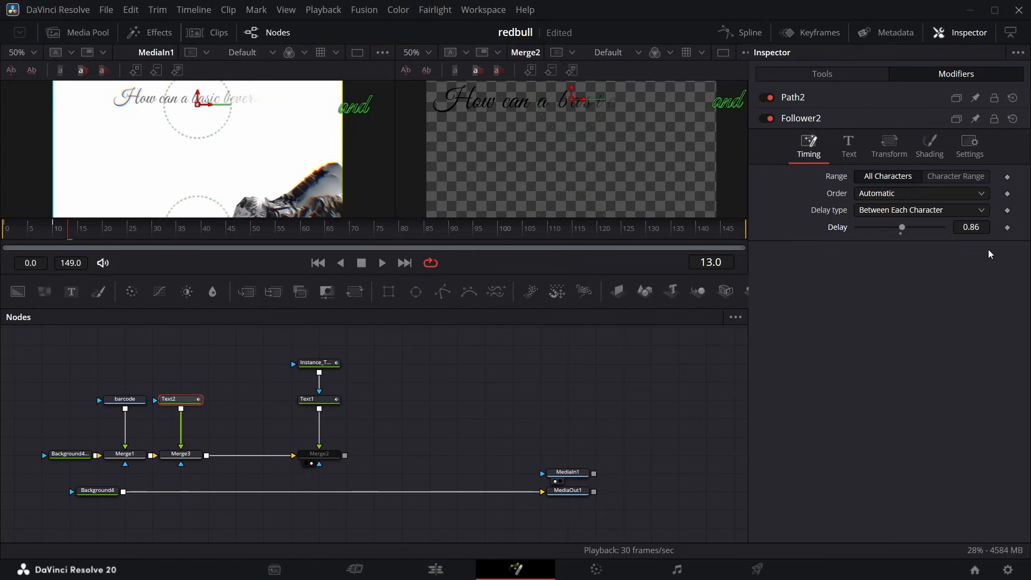
left_click_drag(979, 227, 970, 227)
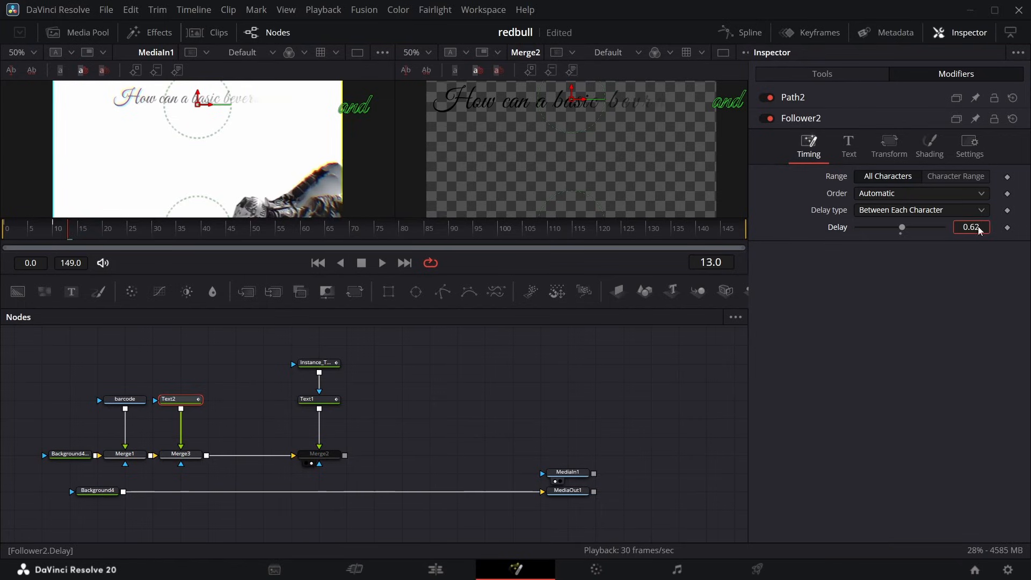
Compare the headline reveal timing with the reference clip and examine the reference through frame 62 at 25% view scale.
left_click_drag(65, 231, 127, 240)
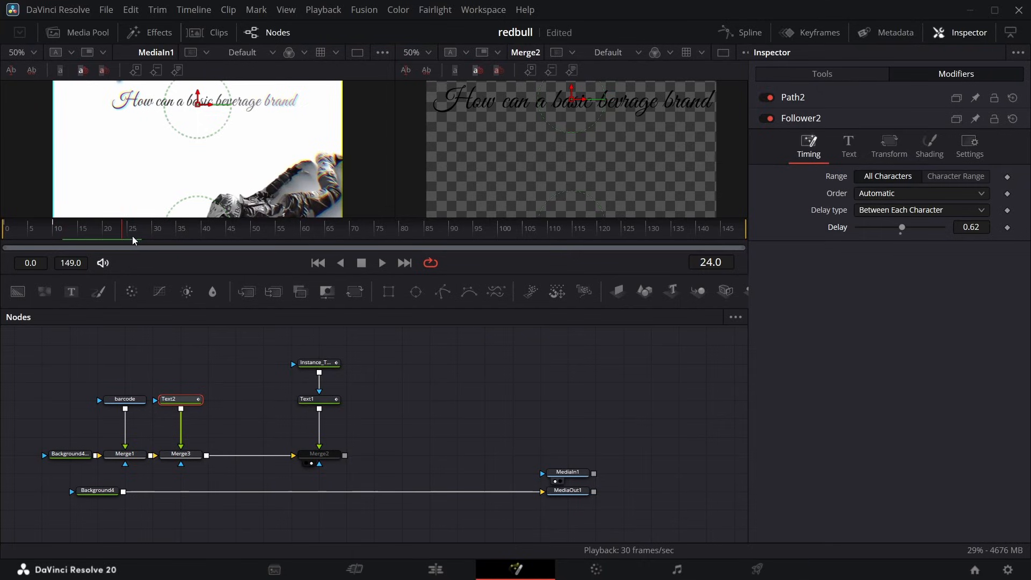
left_click_drag(135, 240, 130, 268)
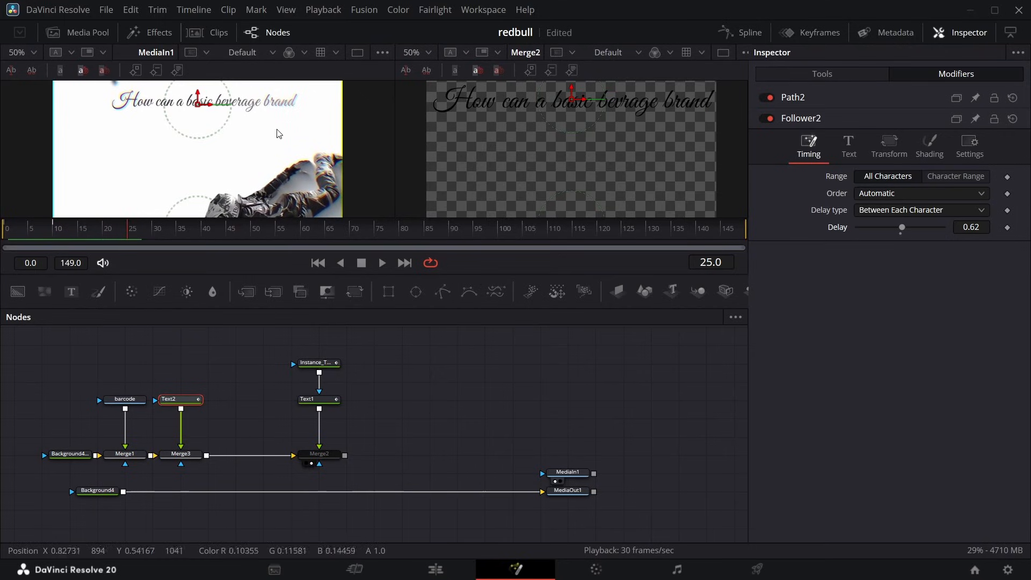
scroll(224, 188, "down", 2)
scroll(223, 189, "down", 1)
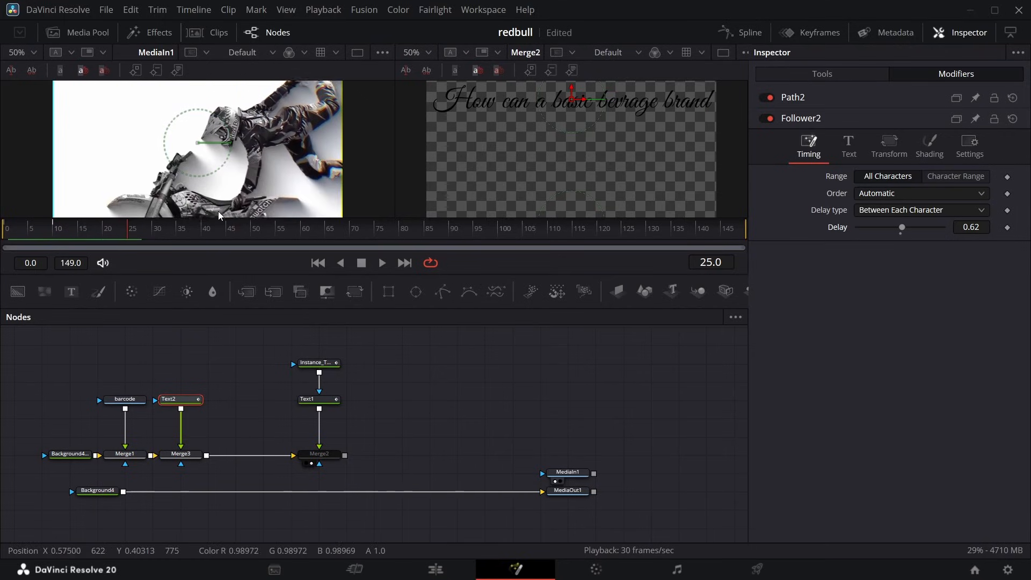
scroll(218, 211, "up", 1)
left_click_drag(123, 230, 191, 237)
scroll(226, 113, "up", 1)
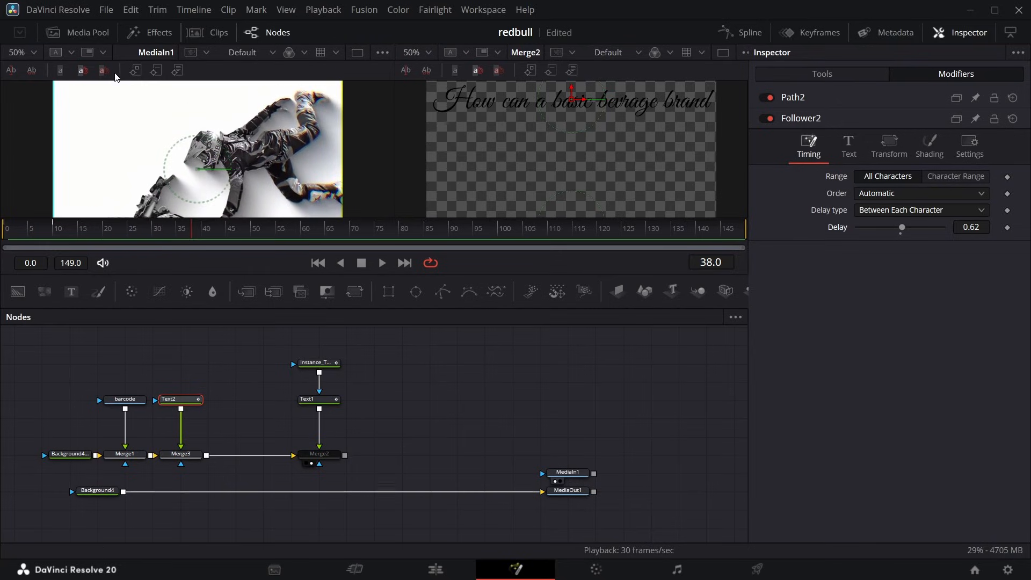
left_click(34, 52)
left_click(36, 92)
left_click_drag(194, 224, 313, 234)
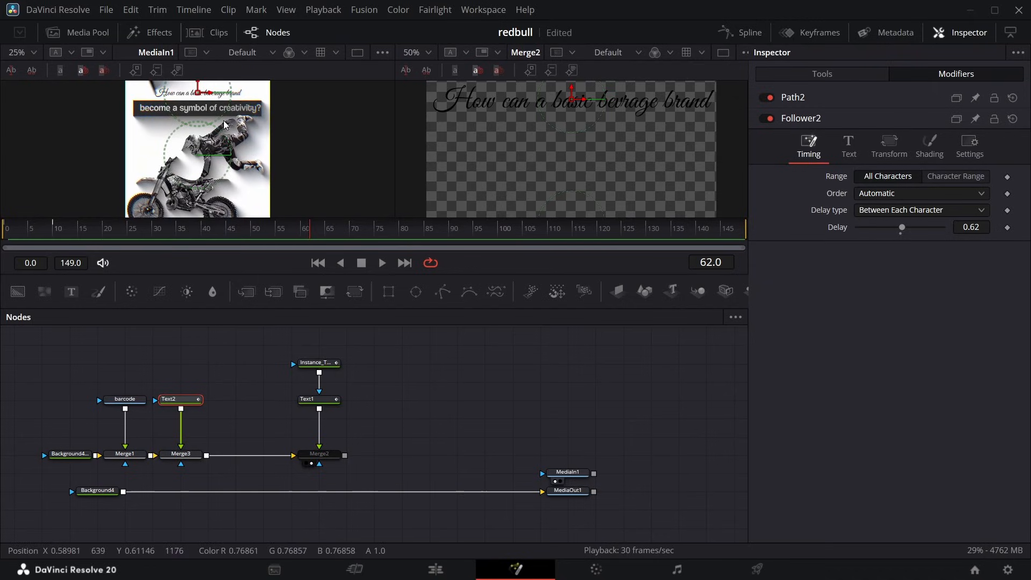
Replace Text1's text with "become a symbol of creativity".
left_click(314, 400)
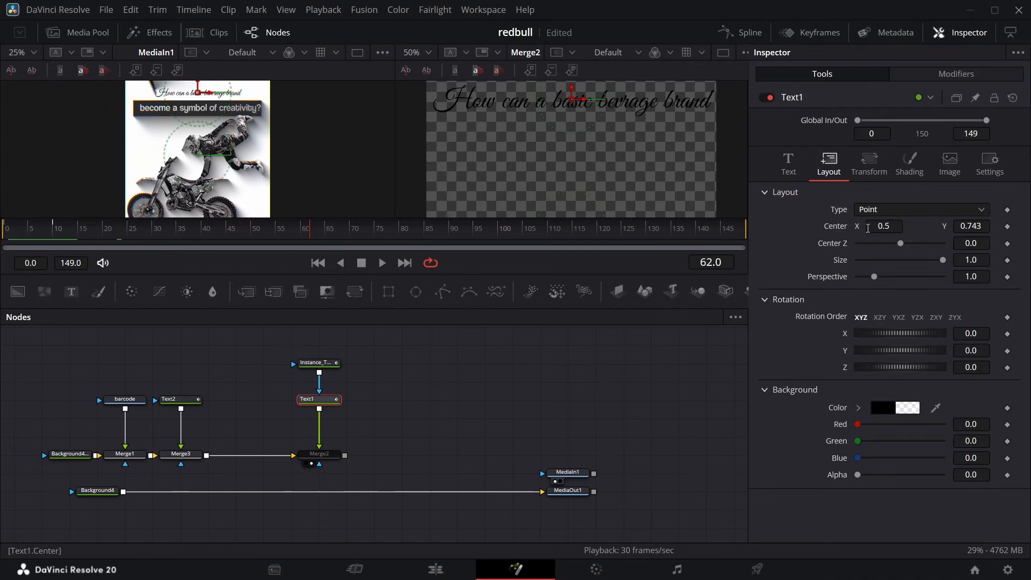
left_click(788, 164)
left_click(900, 225)
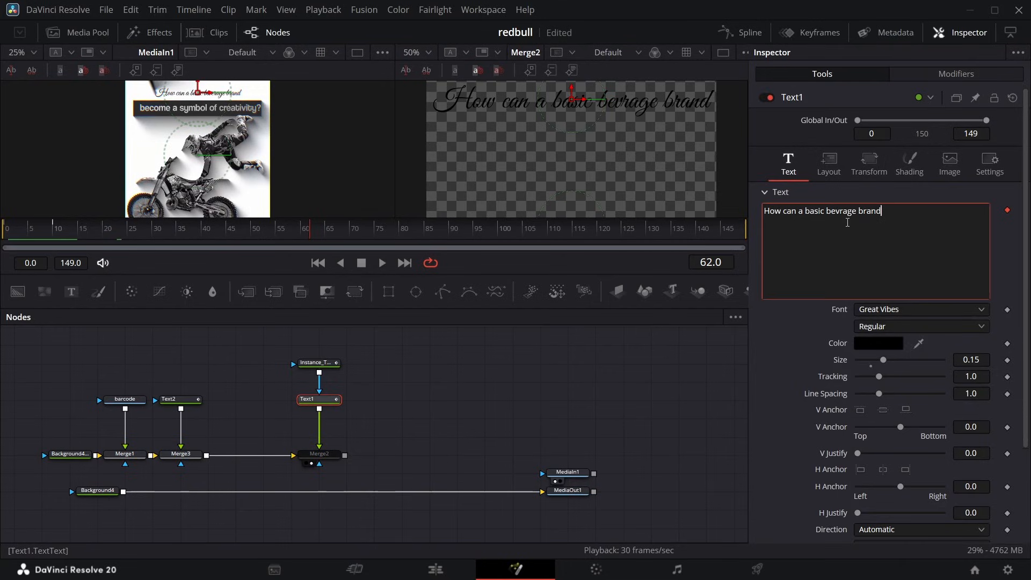
key("ctrl+a")
type("become a symbol of creativity")
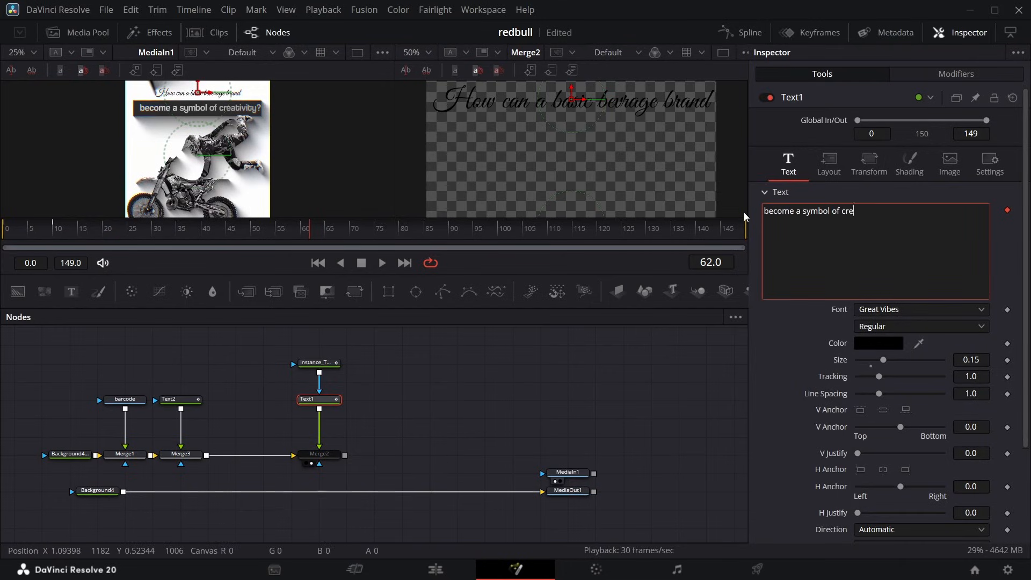
Re-enable Merge2 and lower Text1 beneath the script headline by setting its layout center Y to 0.689.
left_click(320, 456)
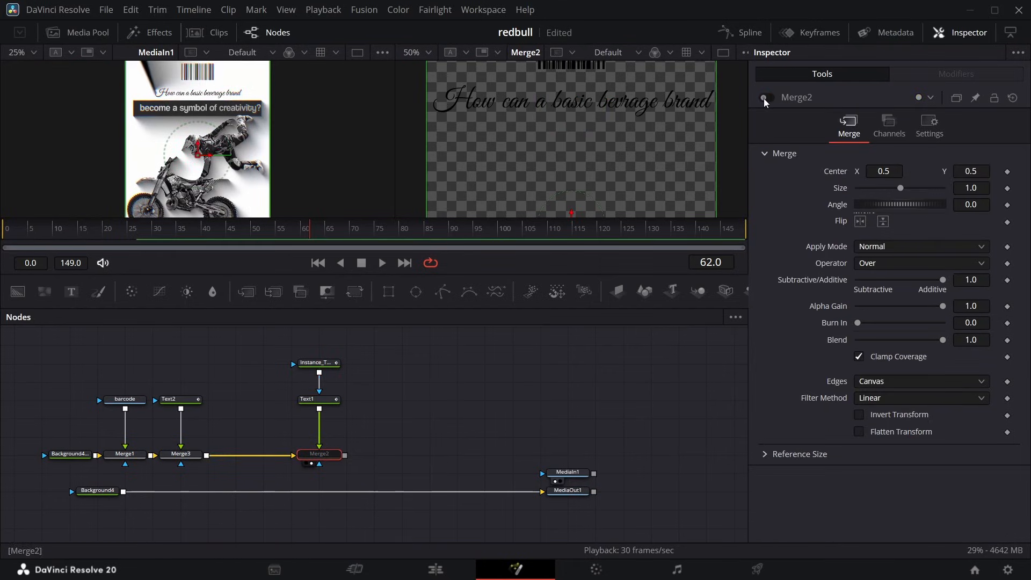
left_click(331, 403)
left_click(829, 163)
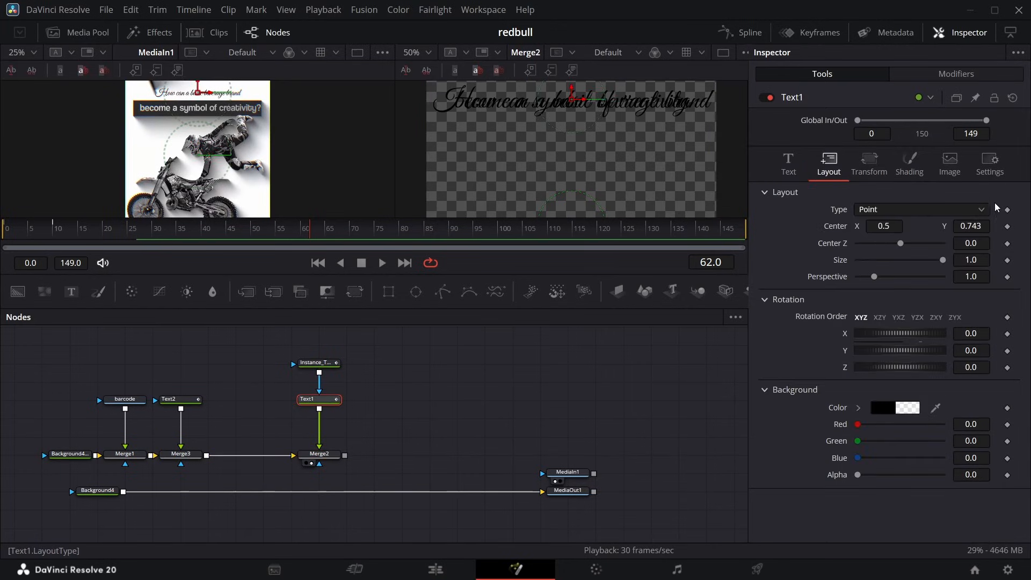
left_click_drag(977, 232, 952, 232)
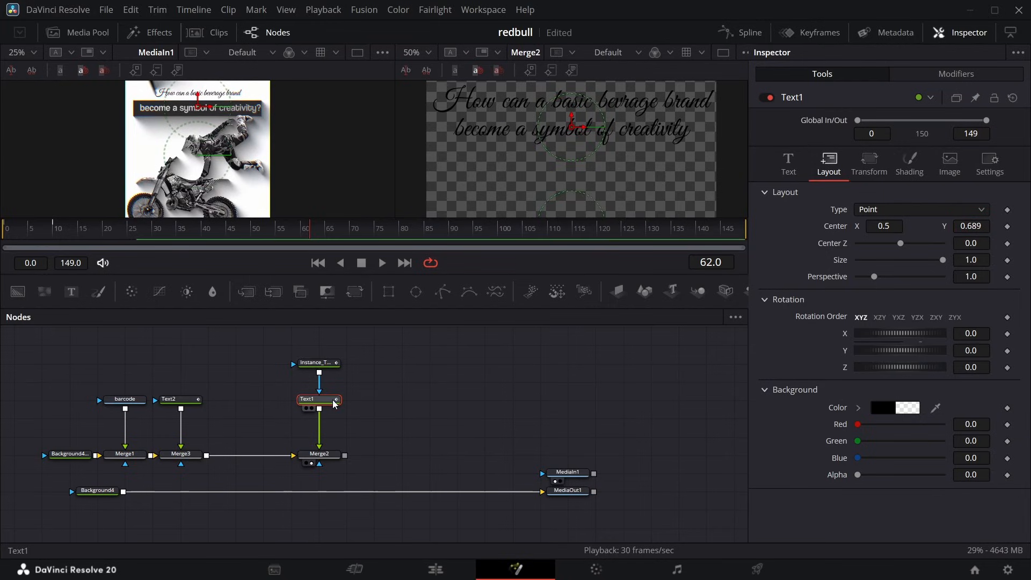
Change Text1's font to Coolvetica and set its size to 0.08.
left_click(788, 176)
left_click(907, 309)
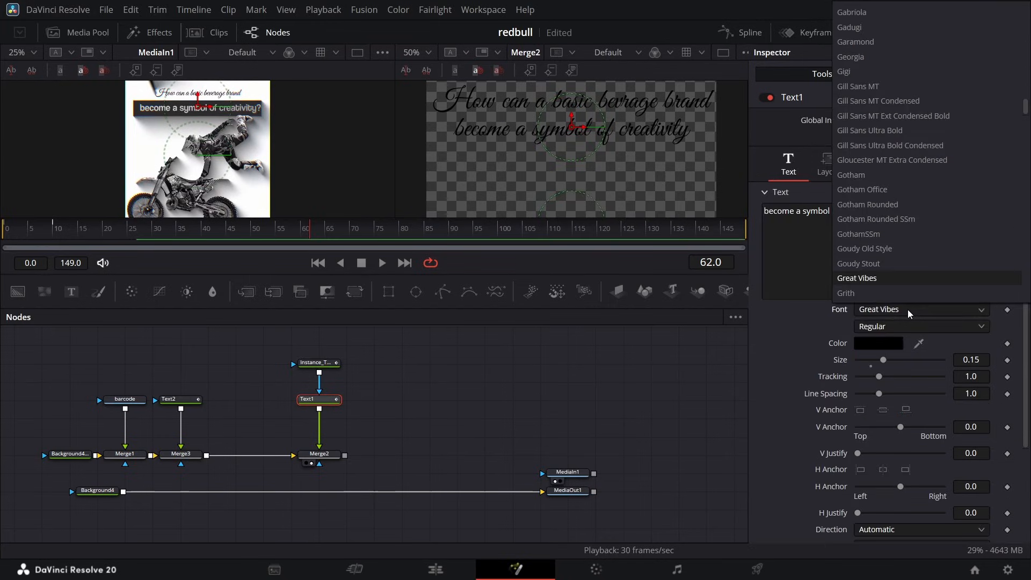
scroll(906, 301, "down", 5)
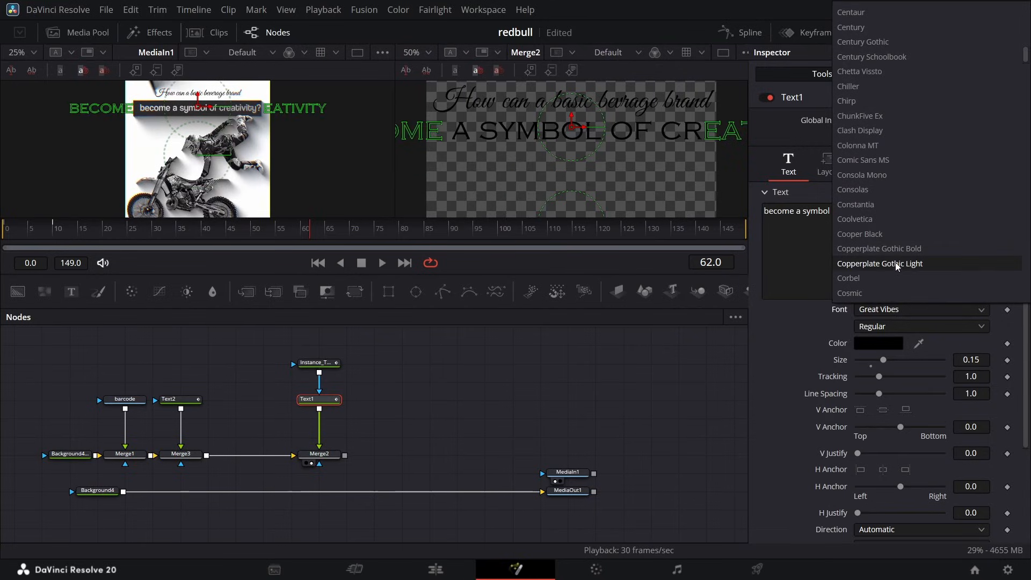
left_click(887, 221)
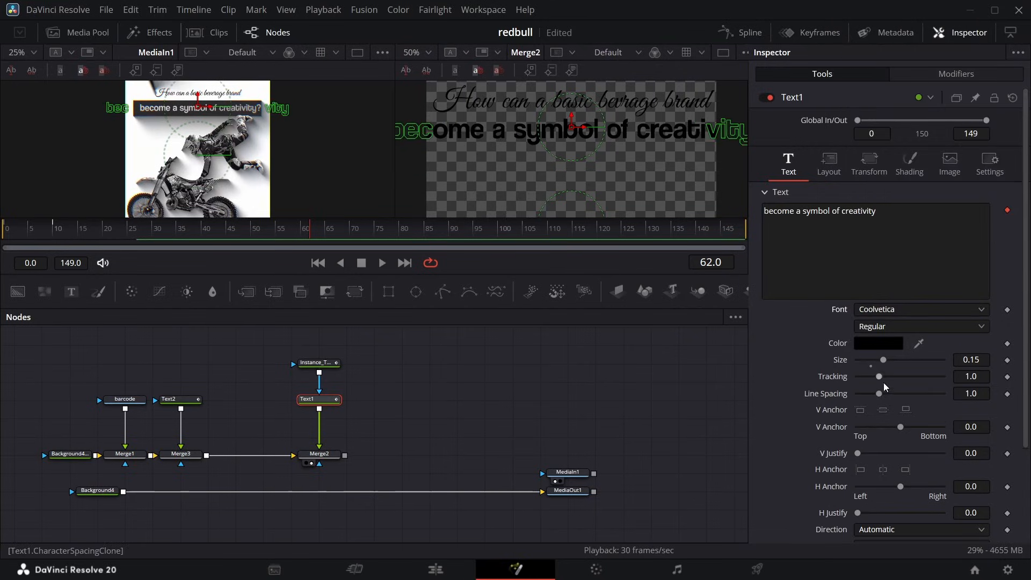
left_click_drag(978, 364, 936, 364)
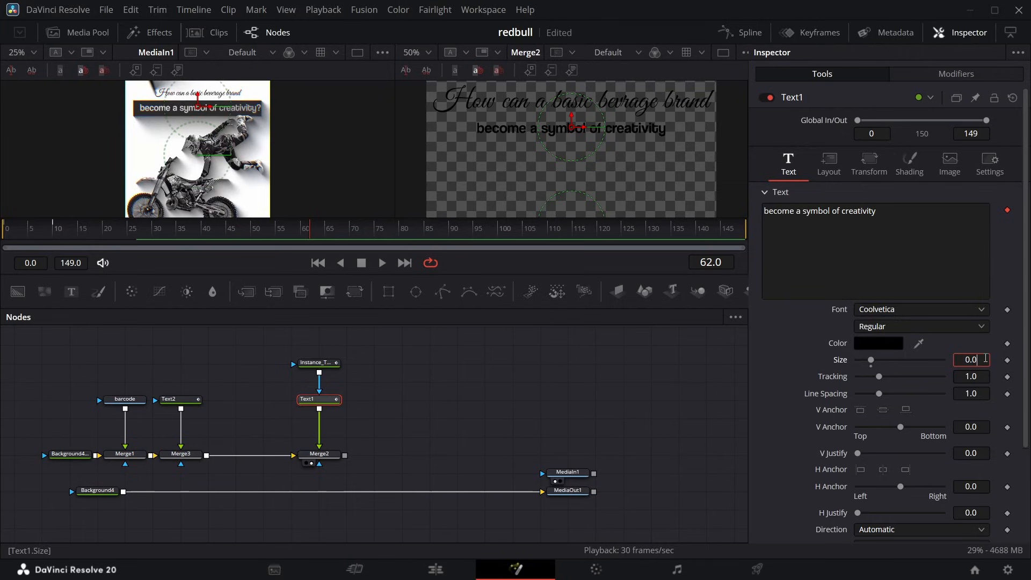
type("8")
key("Return")
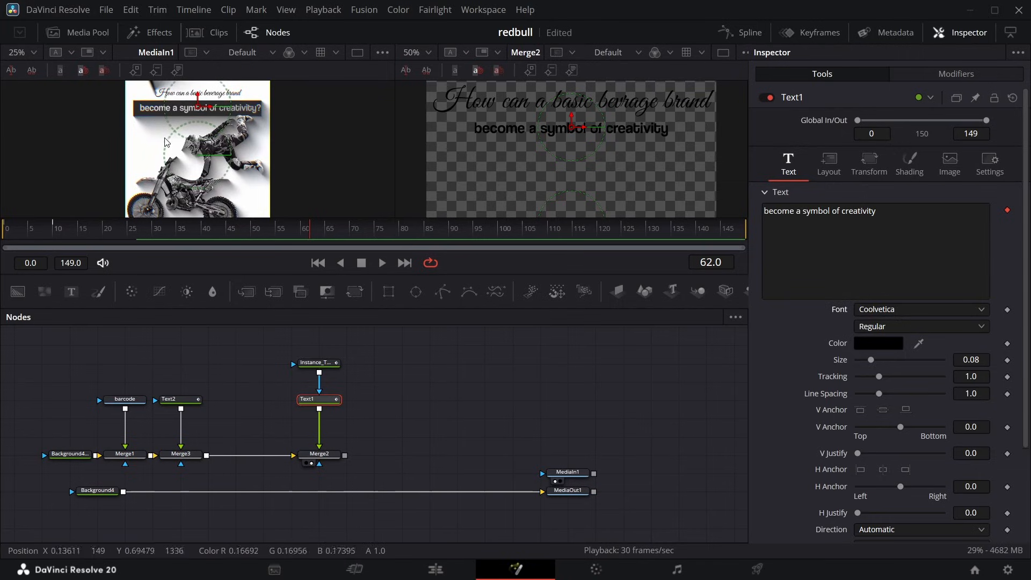
Set Text1's color to white (#ffffff).
left_click(885, 341)
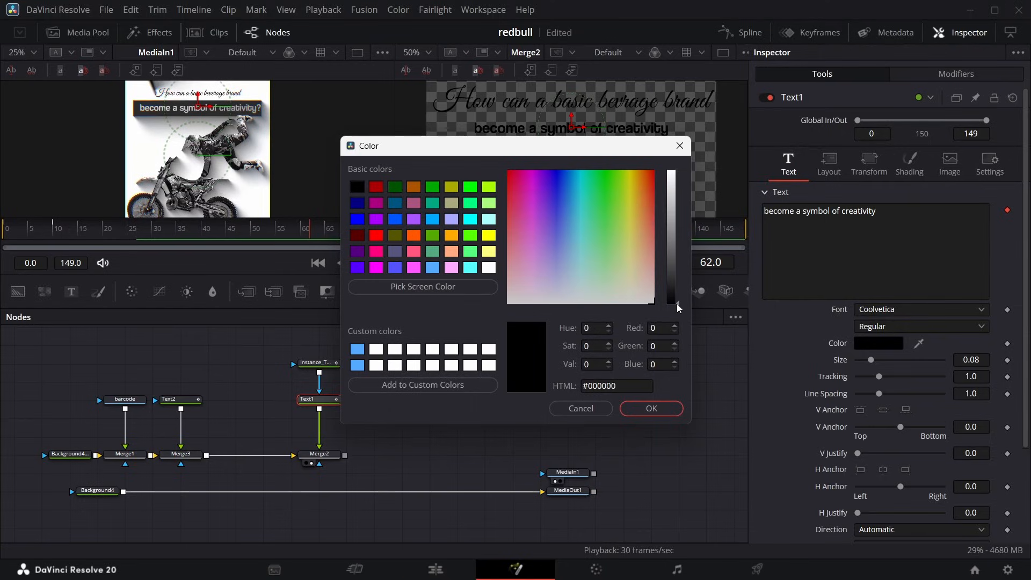
left_click_drag(678, 308, 707, 120)
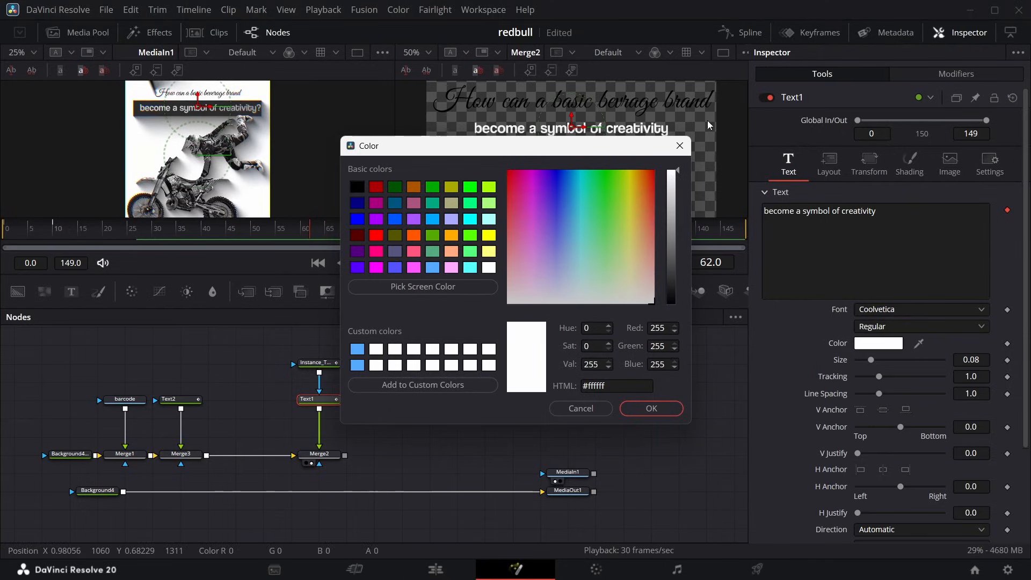
left_click(651, 408)
Merge a copied background with a rectangle mask beneath Text1 and make it opaque dark grey (#181818, alpha 1.0).
left_click_drag(46, 321, 225, 400)
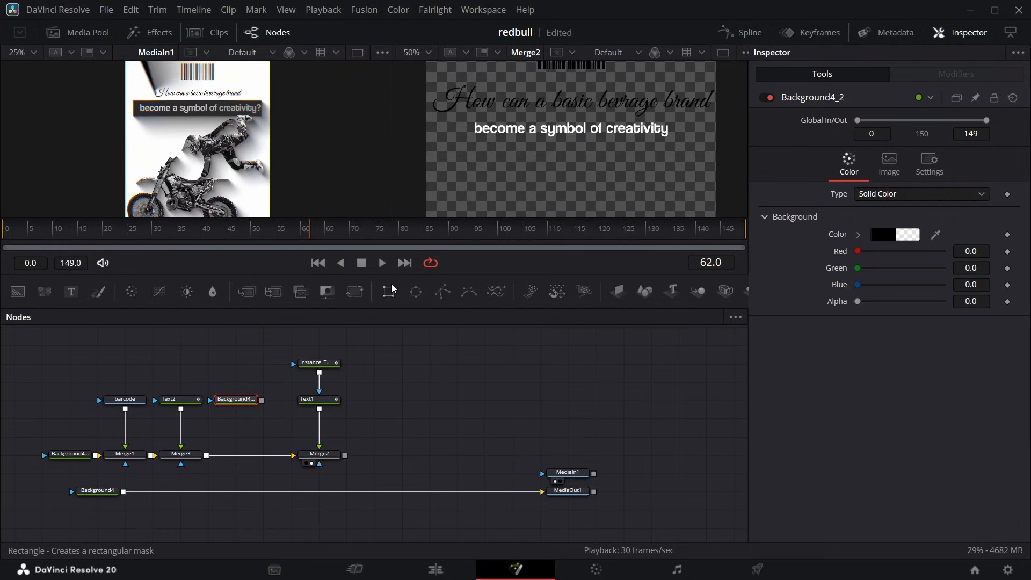
left_click_drag(388, 287, 215, 456)
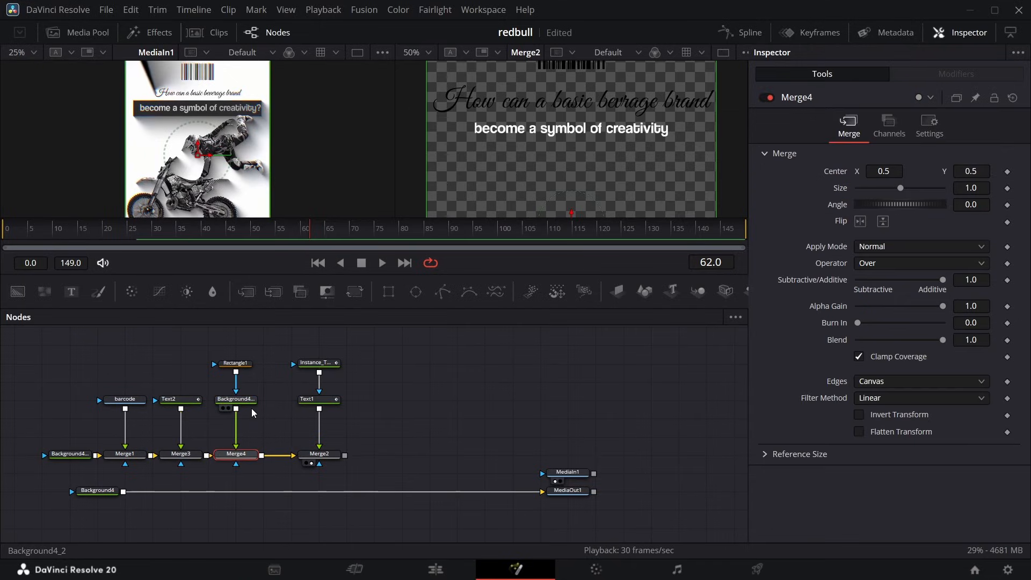
left_click(237, 399)
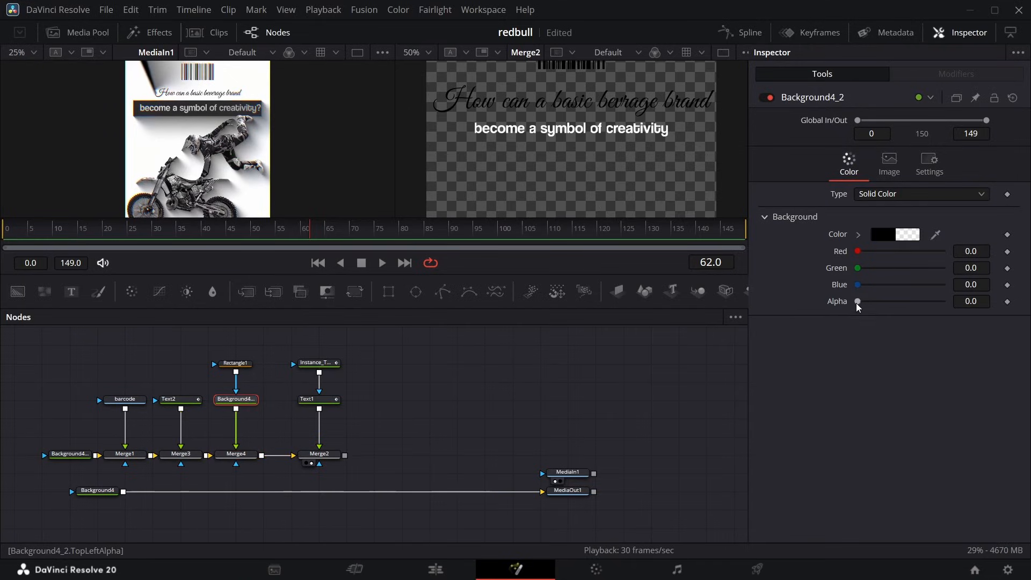
left_click_drag(857, 303, 970, 299)
left_click(894, 235)
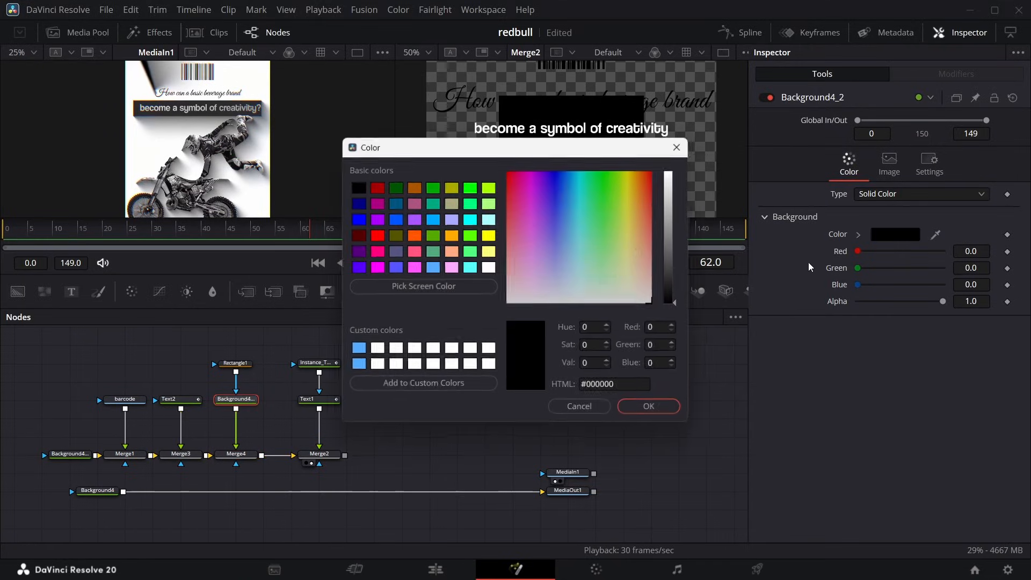
left_click_drag(672, 291, 675, 302)
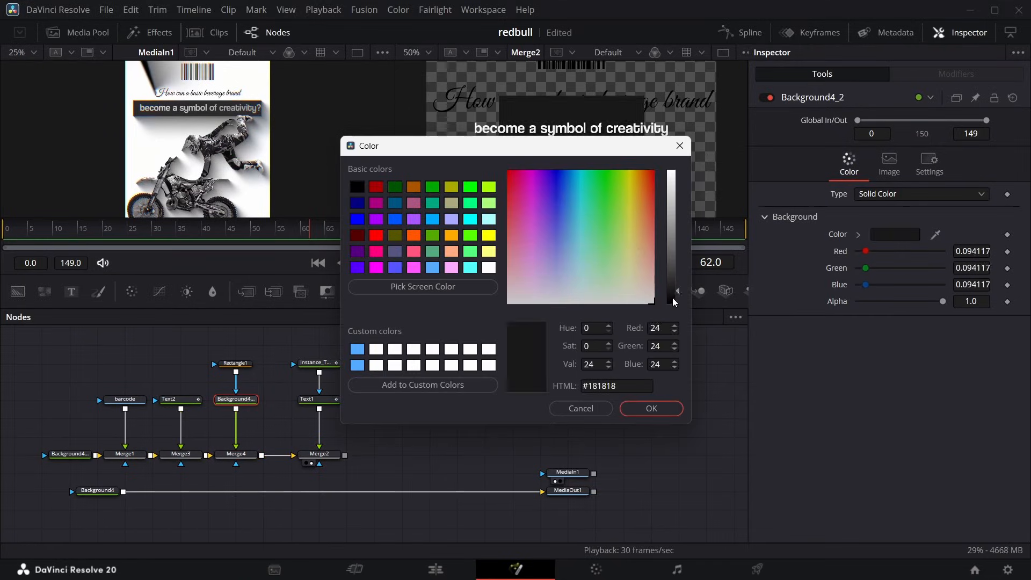
left_click(653, 409)
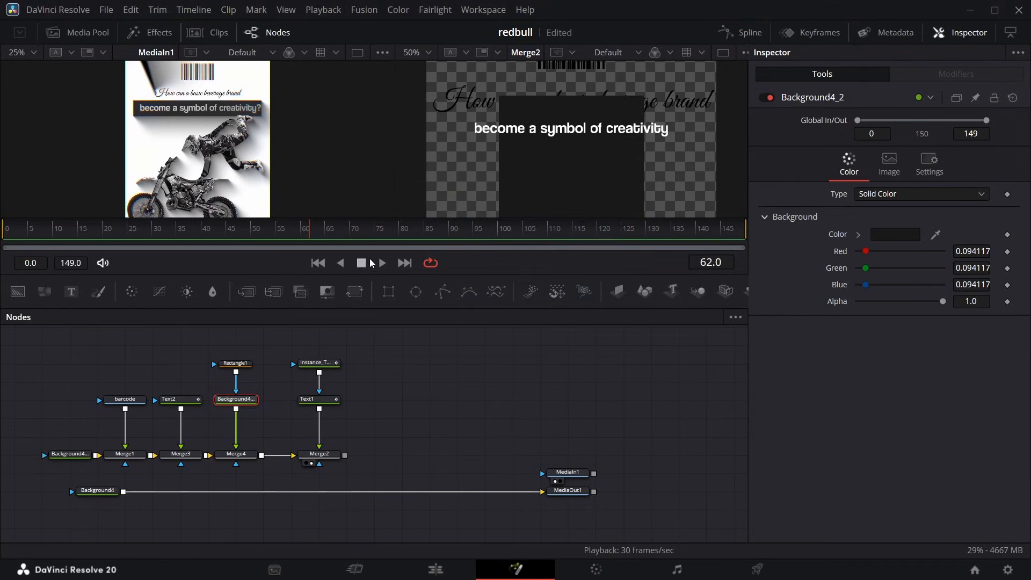
Shape Rectangle1 into a thin bar behind the second text line with center Y 0.685, width about 0.726 and height 0.036.
left_click(247, 364)
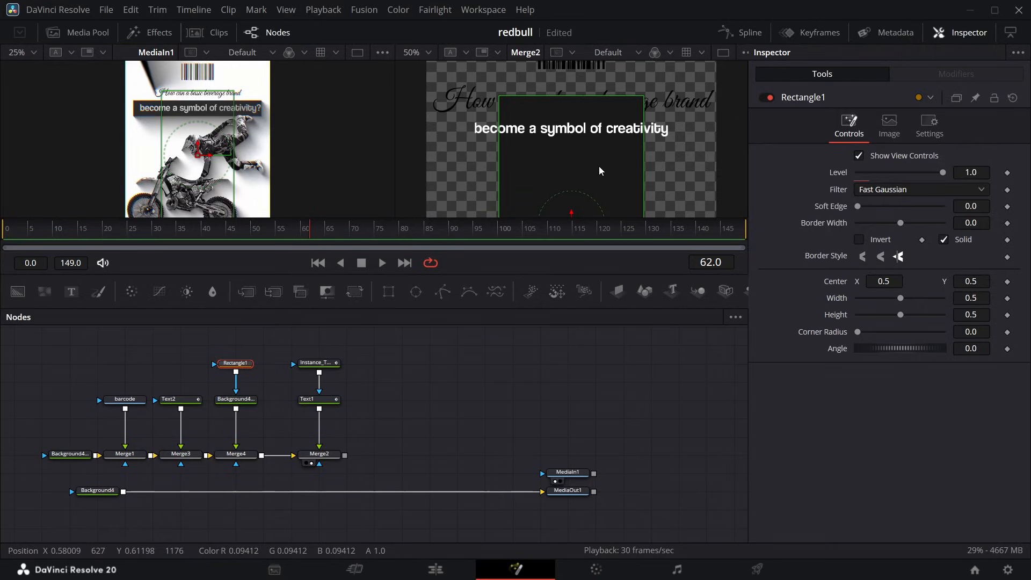
left_click_drag(643, 146, 706, 152)
left_click_drag(969, 281, 1023, 281)
left_click_drag(969, 315, 730, 315)
mouse_move(974, 281)
left_mouse_down()
mouse_move(962, 315)
mouse_move(977, 315)
mouse_move(923, 298)
mouse_move(862, 298)
mouse_move(972, 281)
left_mouse_up()
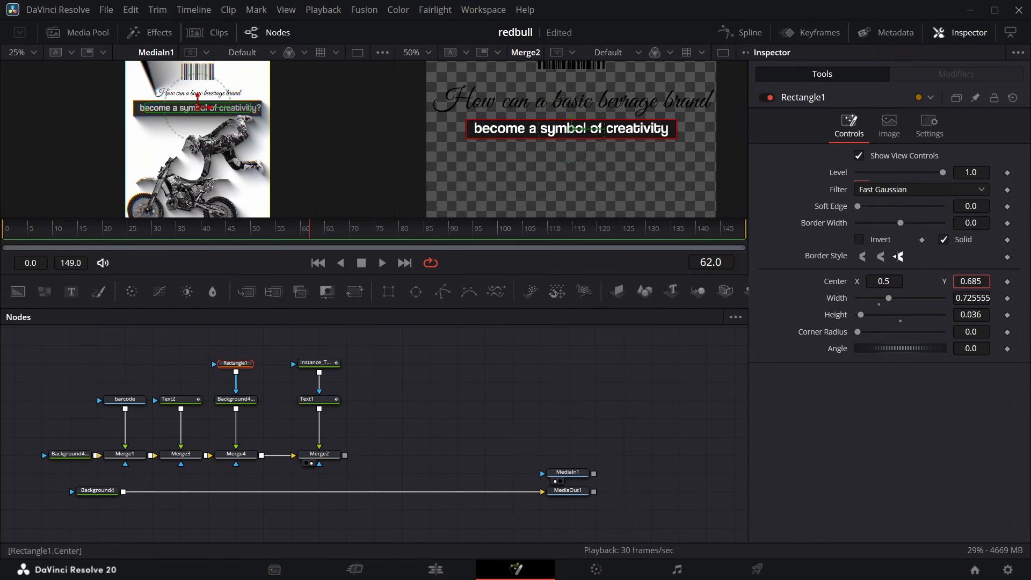
Set Text1's size to 0.075.
left_click(309, 397)
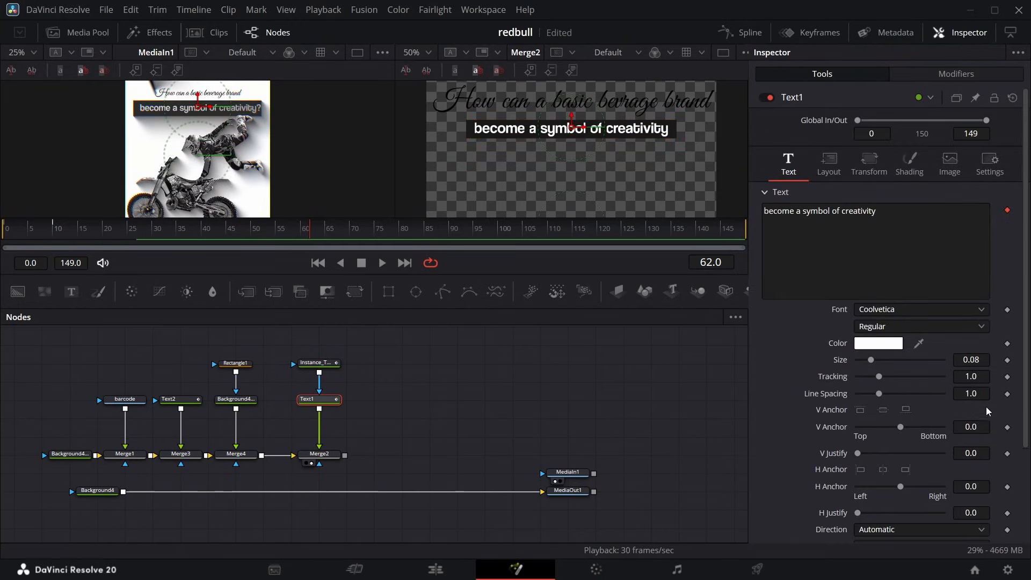
left_click(982, 360)
key("BackSpace")
type("75")
key("Return")
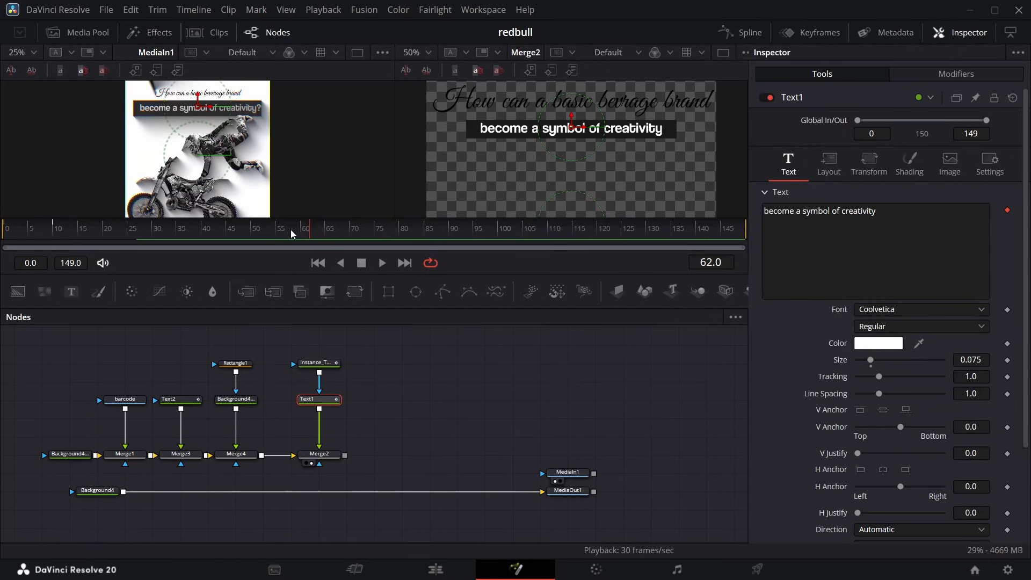
Add a rectangle mask to Merge4 enclosing the dark bar, with center Y 0.687, width about 0.861 and height 0.094.
left_click_drag(303, 233, 191, 230)
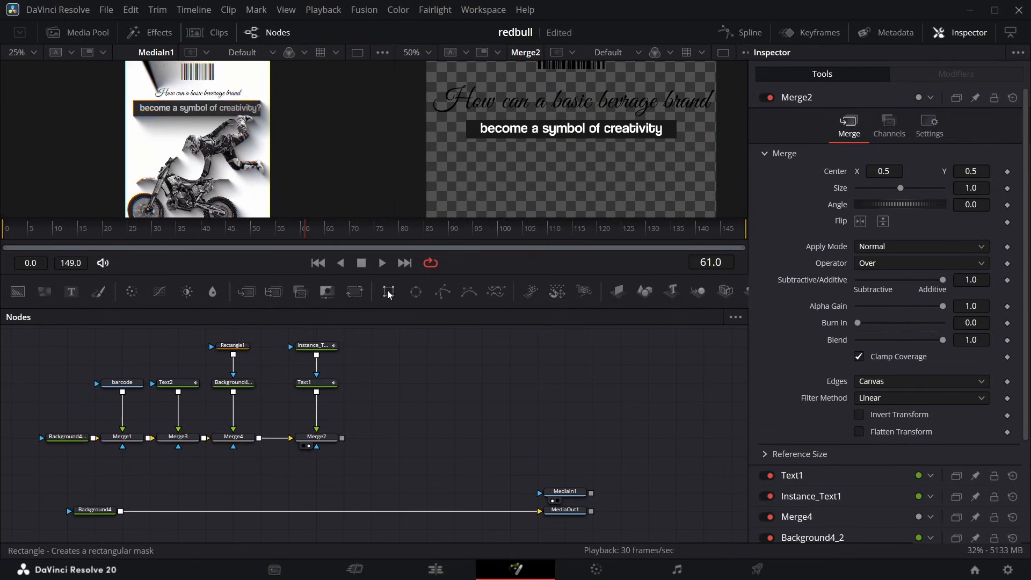
left_click_drag(389, 292, 243, 483)
left_click(270, 458)
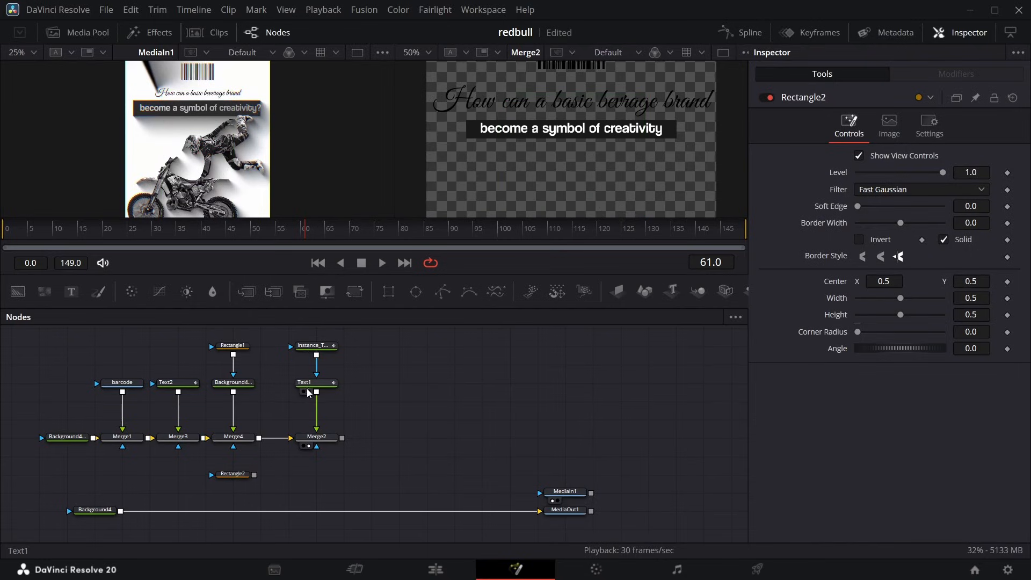
left_click(235, 477)
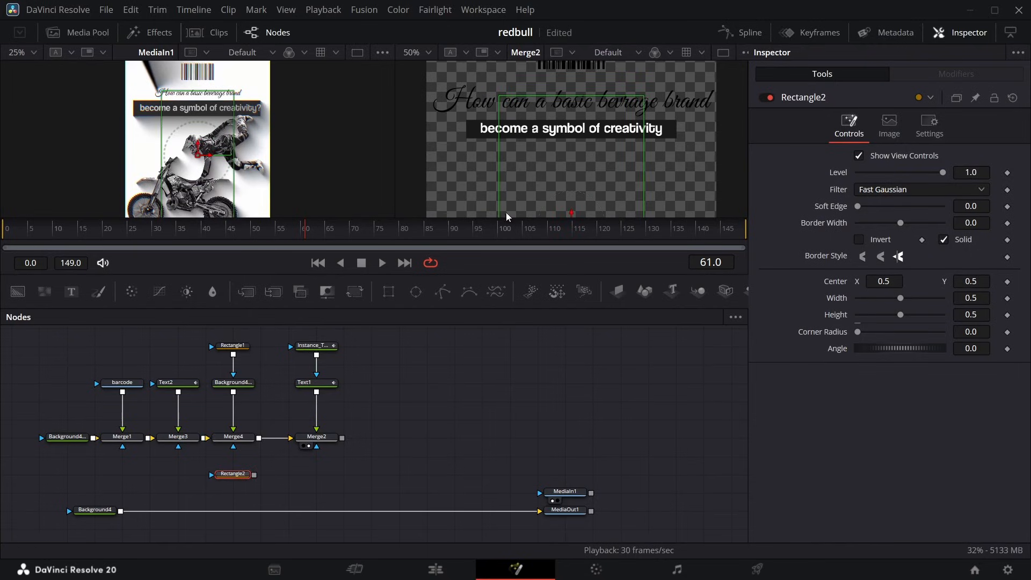
left_click_drag(571, 212, 572, 114)
left_click_drag(644, 154, 699, 154)
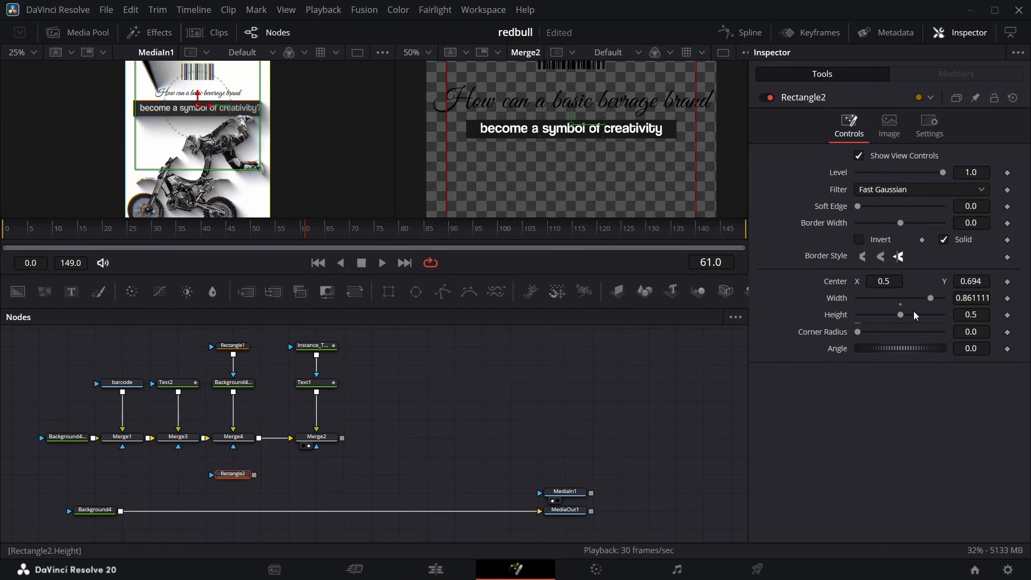
left_click_drag(902, 318, 869, 320)
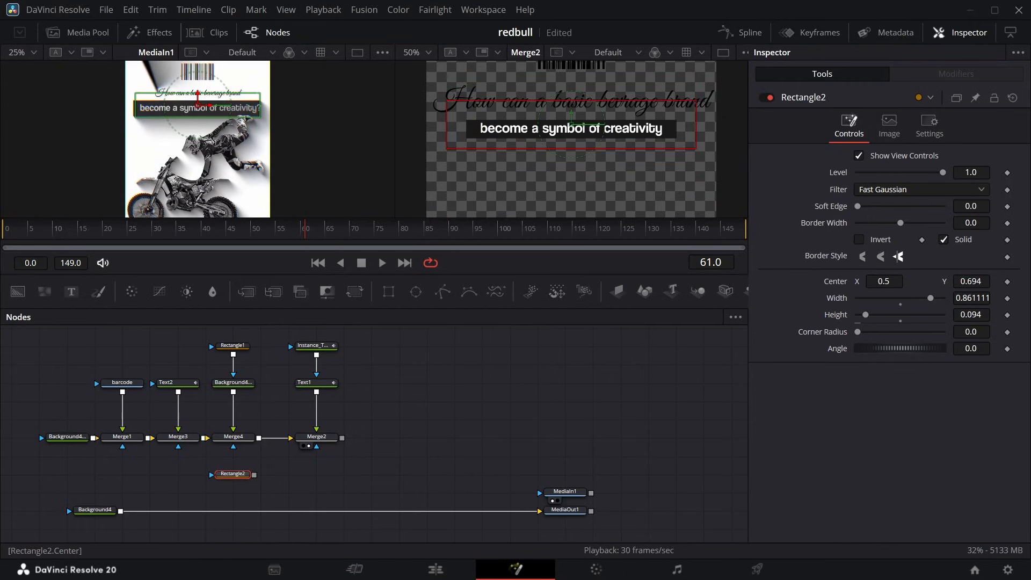
left_click_drag(971, 282, 967, 282)
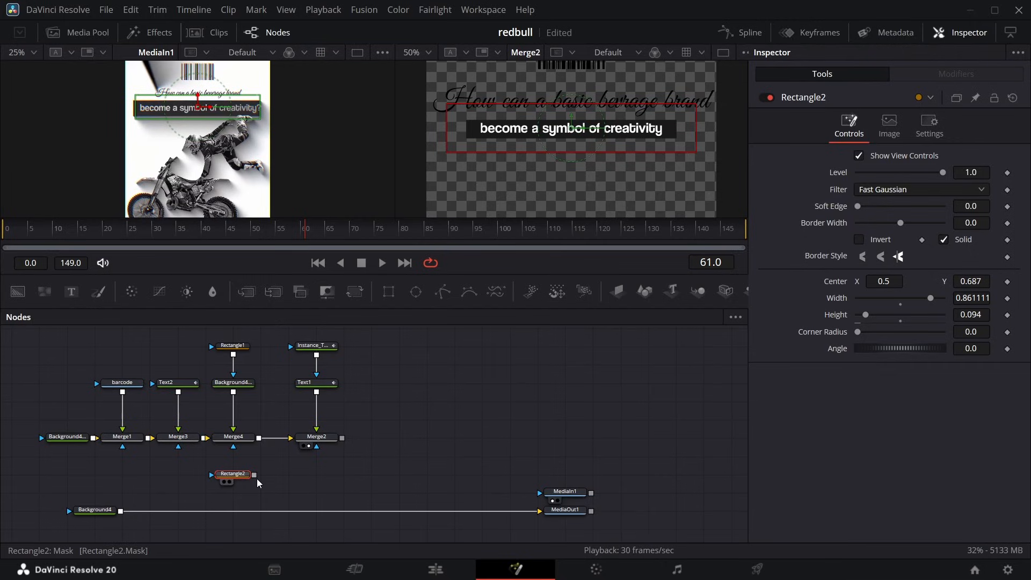
left_click_drag(255, 478, 233, 445)
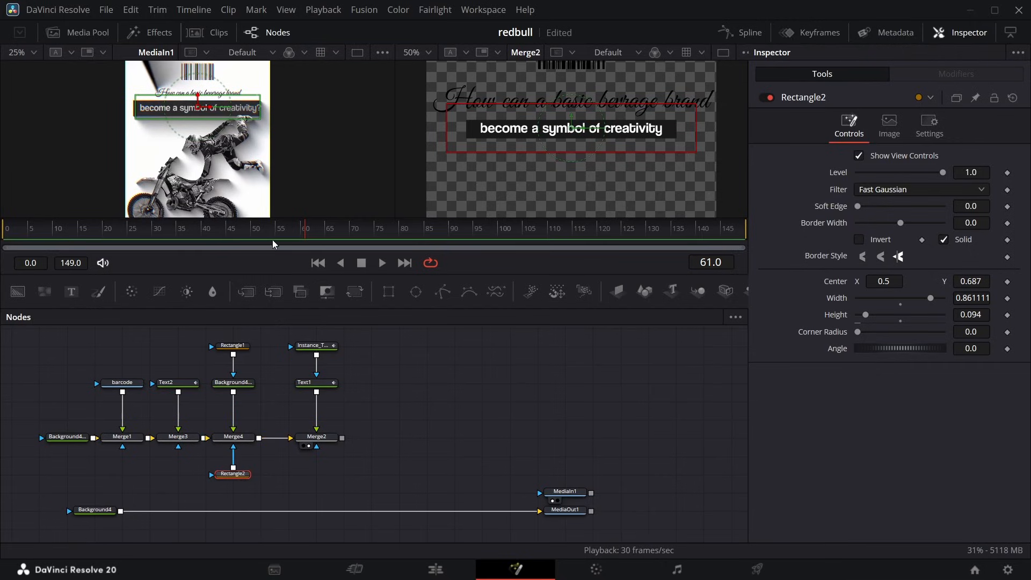
Keyframe Rectangle2's center X from -0.33 at frame 38 to 0.5 at frame 70, with a soft edge of 0.0567.
left_click_drag(297, 234, 194, 234)
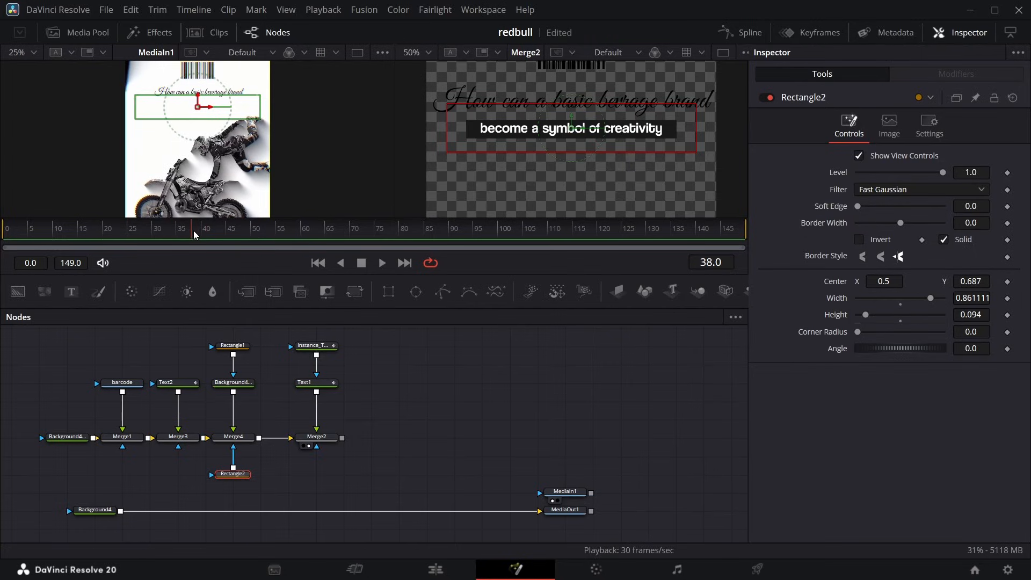
left_click(1007, 283)
left_click_drag(195, 234, 347, 239)
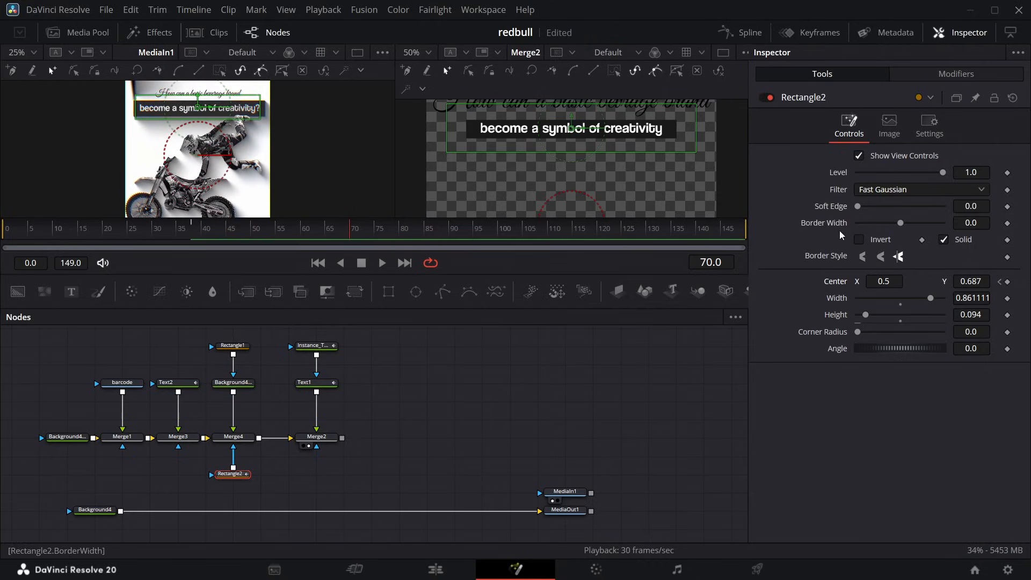
left_click(1007, 282)
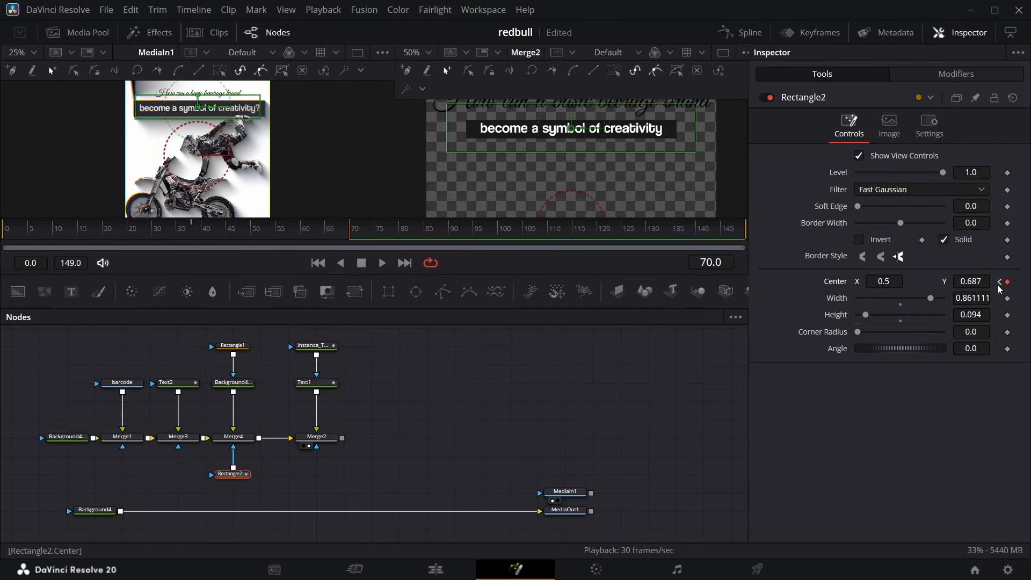
left_click_drag(898, 281, 810, 282)
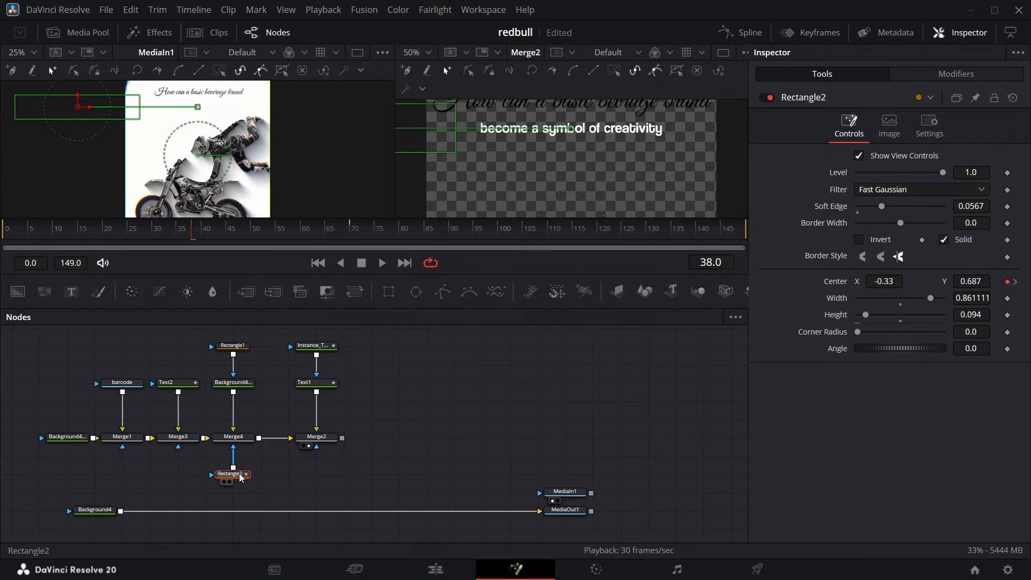
Apply an ease to Rectangle2's center displacement curve in the spline editor and preview the bar's reveal against the reference.
left_click(749, 33)
right_click(641, 480)
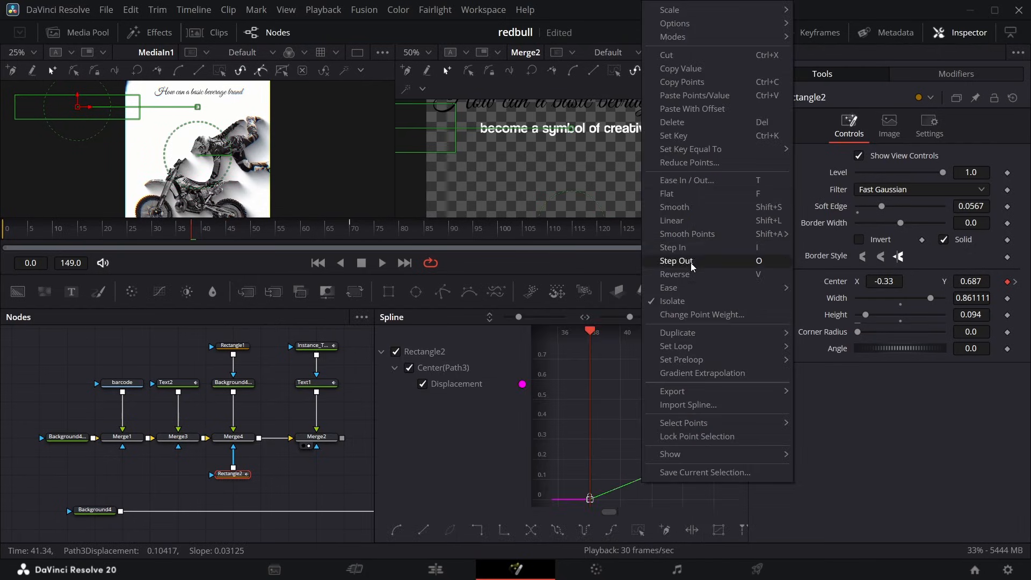
mouse_move(698, 287)
left_click(838, 329)
left_click(747, 33)
left_click_drag(226, 237, 266, 237)
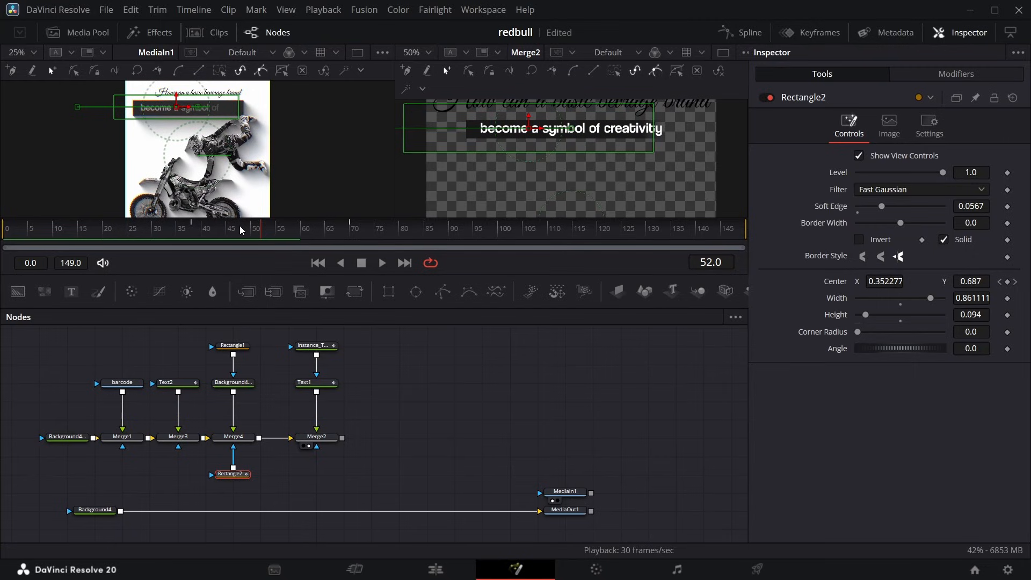
left_click_drag(261, 229, 313, 232)
Remove the position offset keyframes from the Transform settings of Text1's Follower1 modifier.
left_click(328, 384)
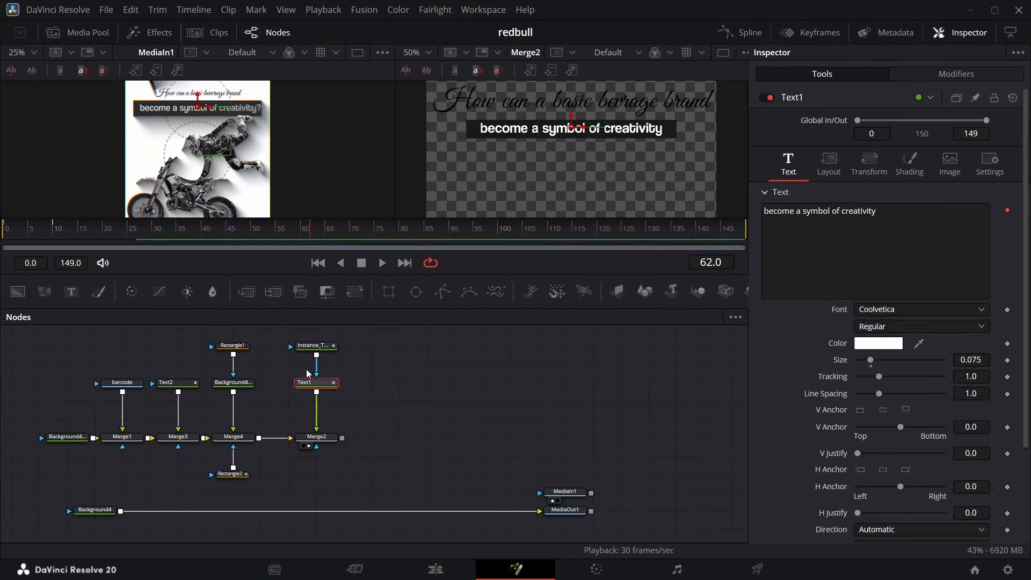
left_click(929, 73)
left_click(889, 144)
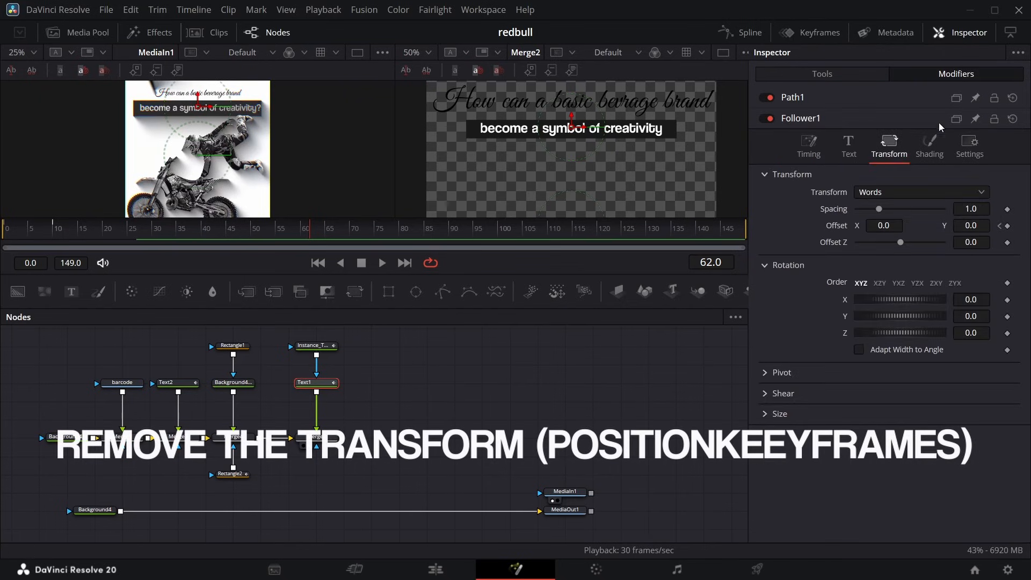
double_click(827, 227)
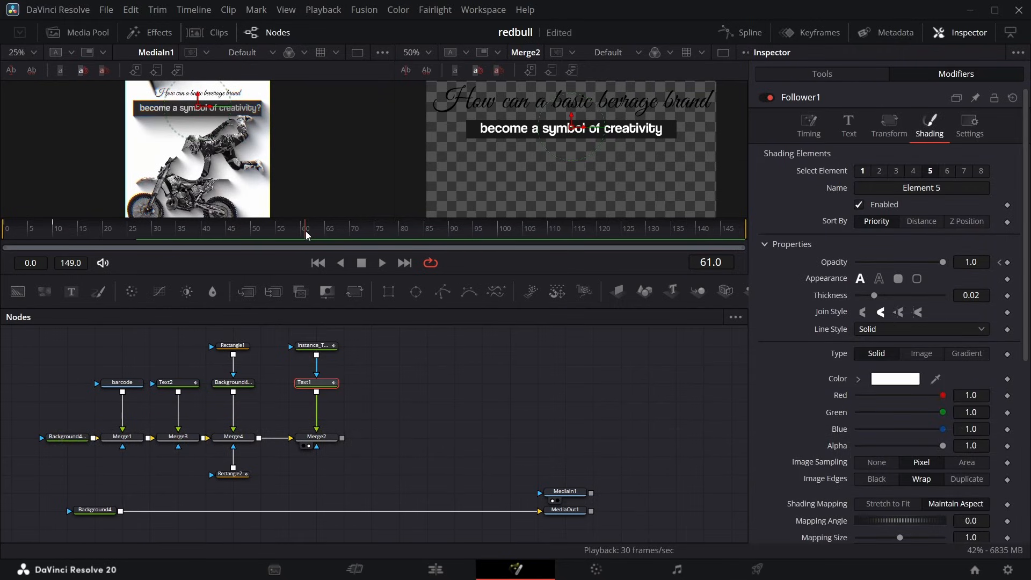
Shift Text1's Follower1 opacity keyframes so that they start at frame 45.
left_click_drag(301, 231, 230, 234)
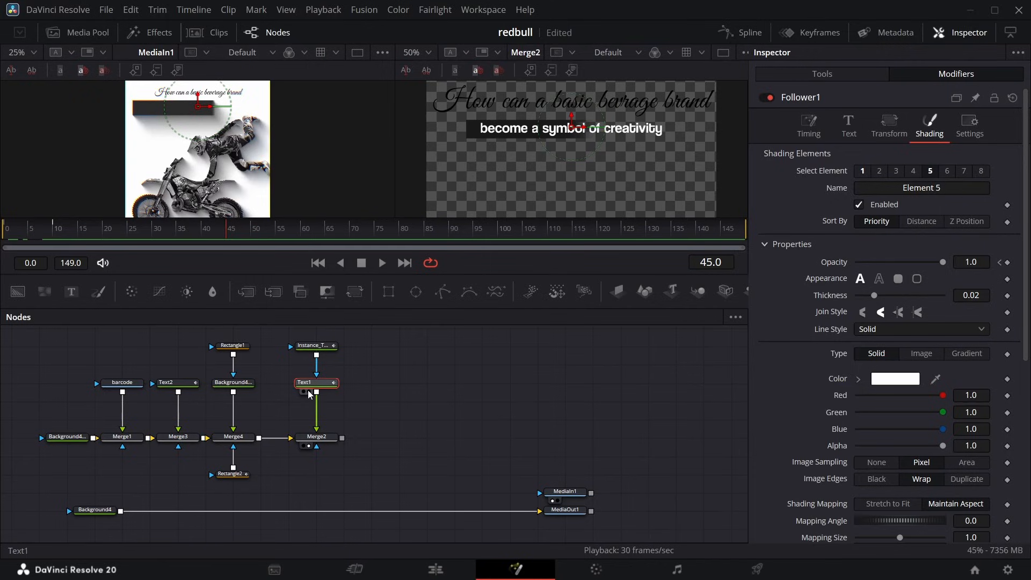
left_click(831, 34)
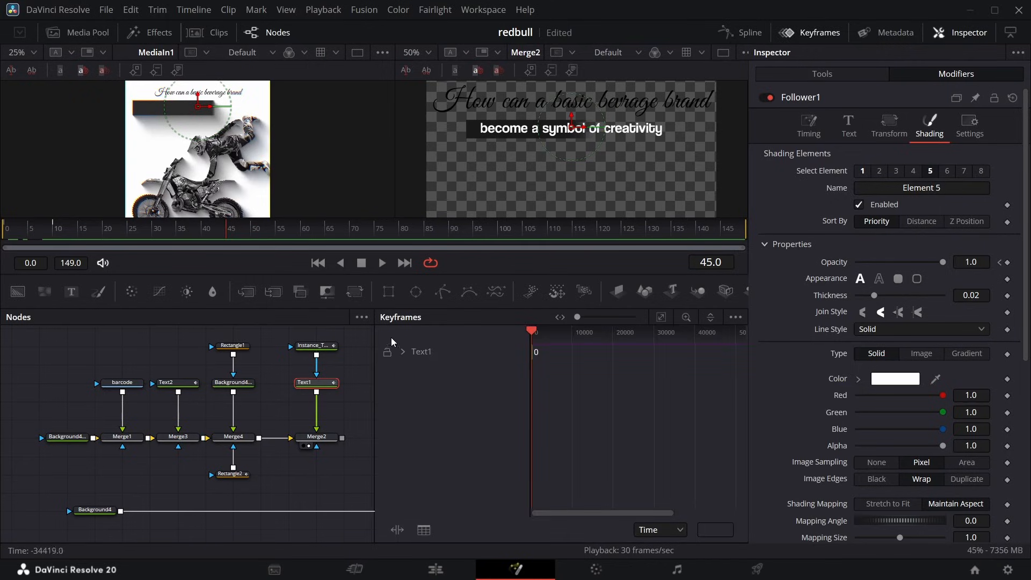
left_click(403, 351)
left_click(661, 317)
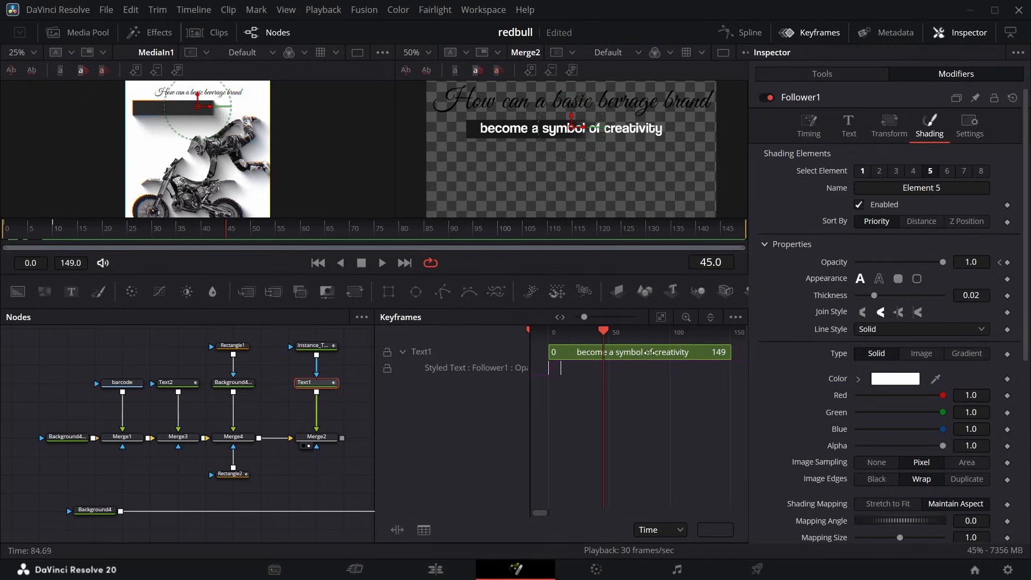
left_click_drag(543, 369, 603, 379)
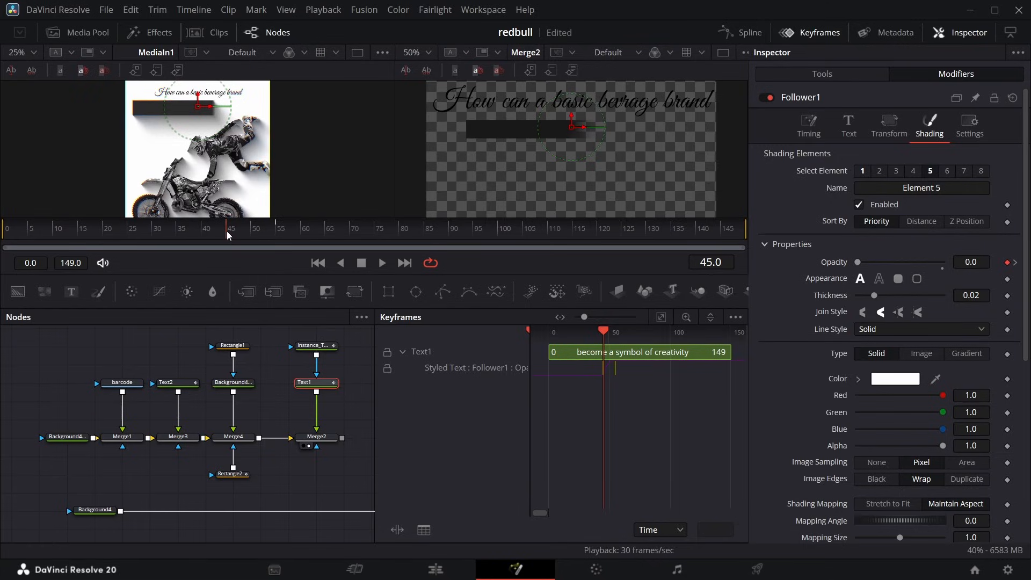
Add a question mark to the end of Text1's text and set Follower1's delay between characters to 0.61.
left_click_drag(226, 231, 290, 240)
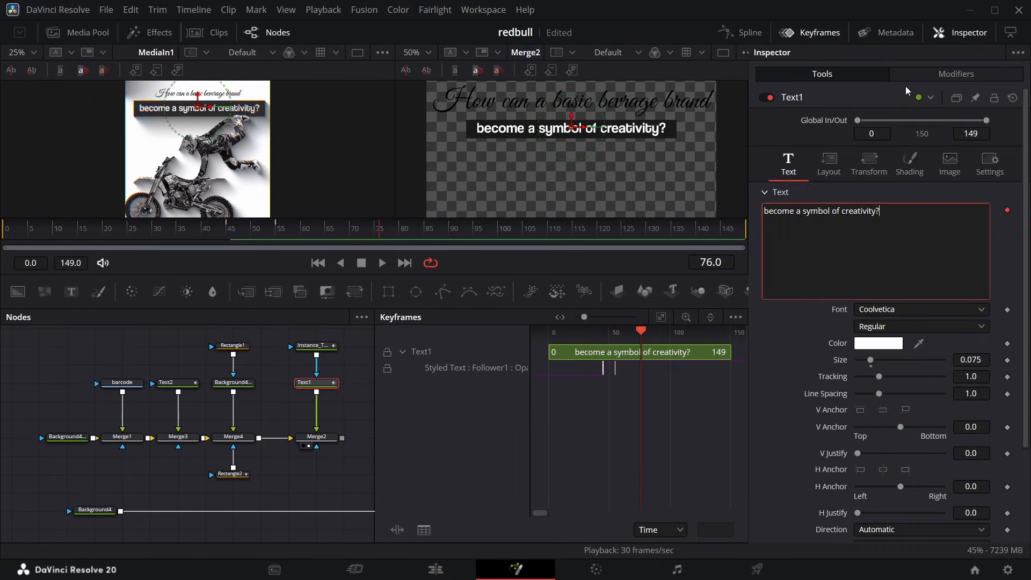
left_click(914, 74)
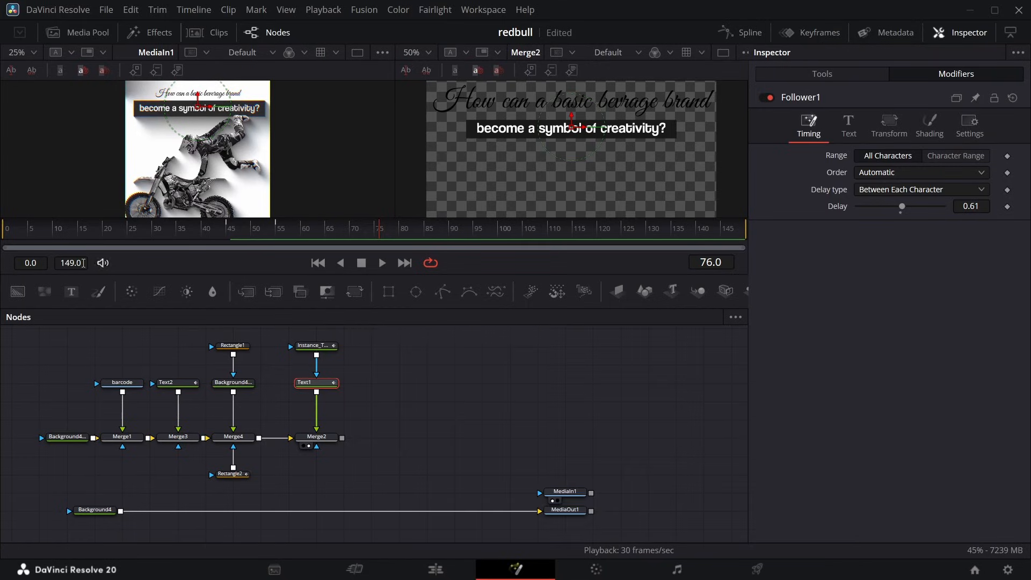
Bring 3.png from the media pool into the composition as a node named biker and merge it over Merge2's output.
left_click(89, 32)
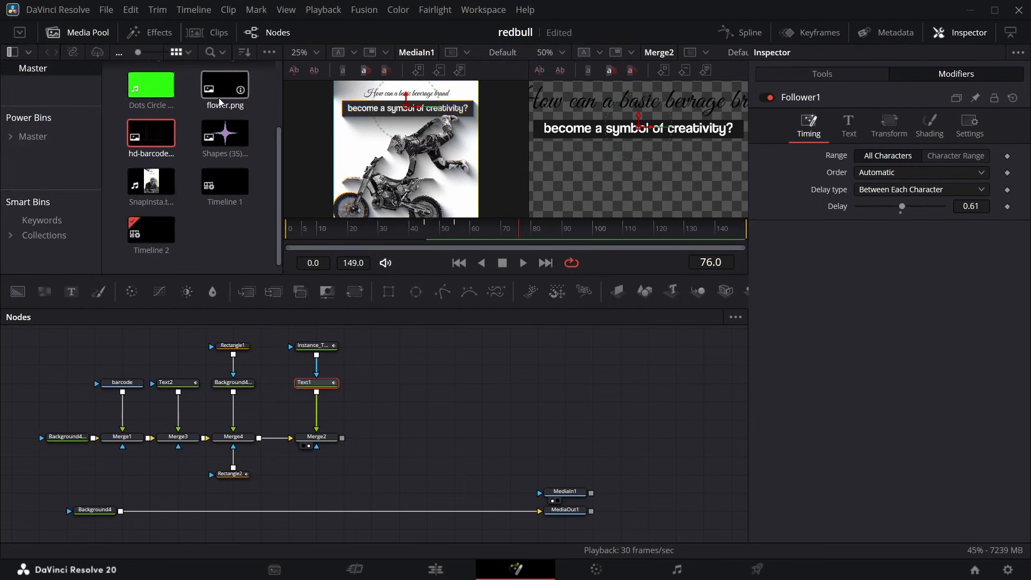
scroll(220, 102, "up", 2)
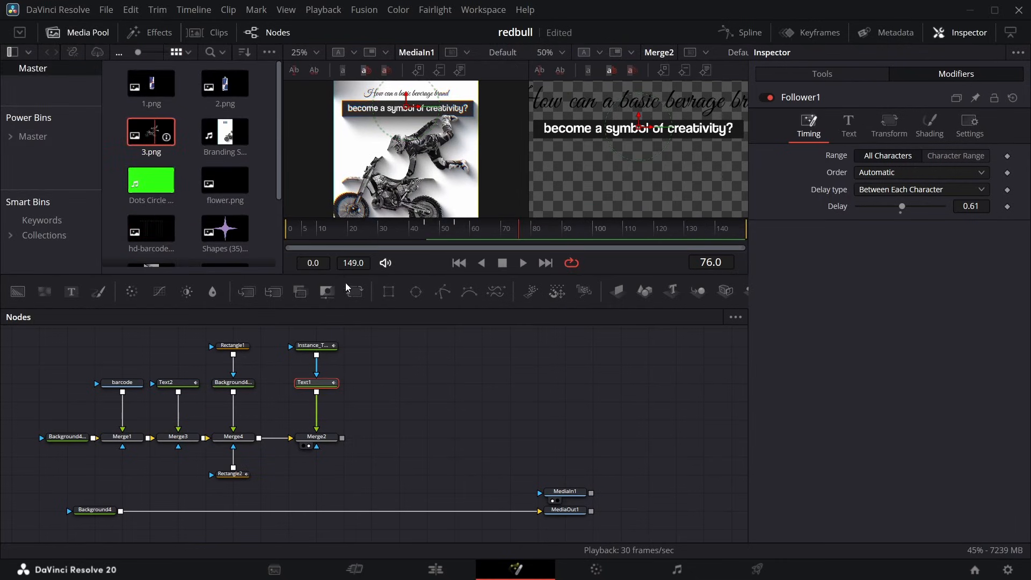
left_click_drag(348, 289, 403, 383)
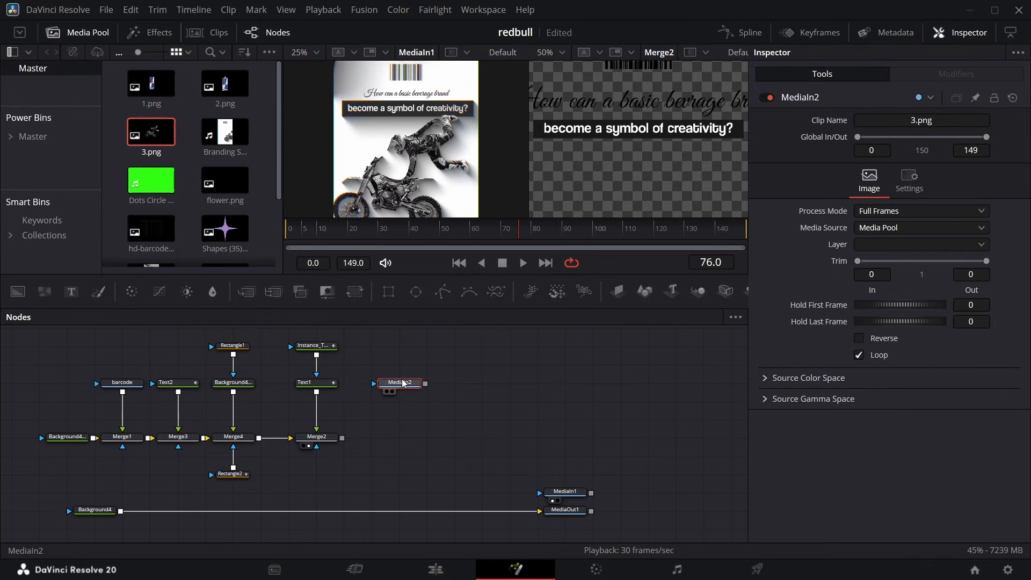
key("F2")
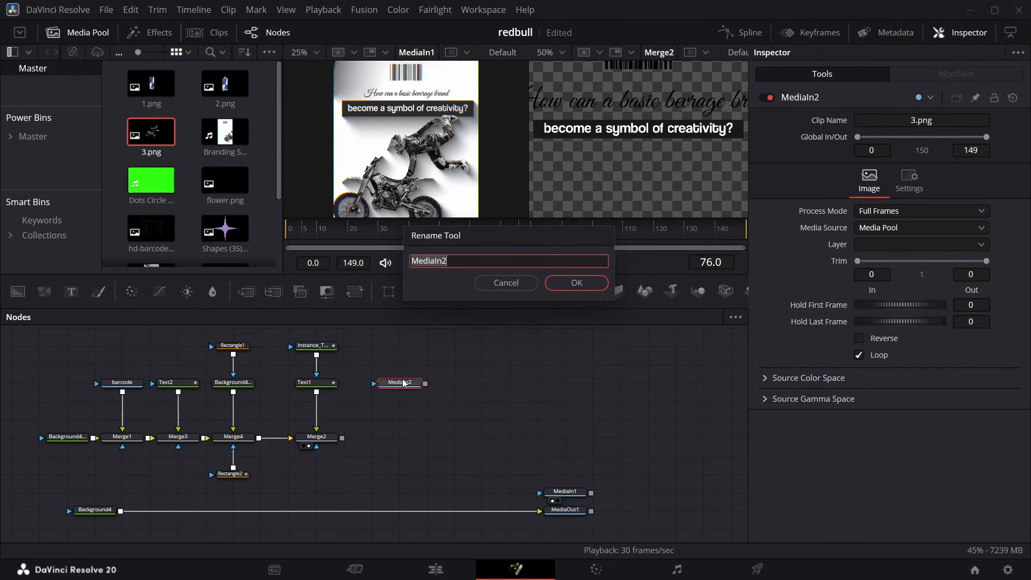
key("Return")
left_click_drag(426, 384, 342, 438)
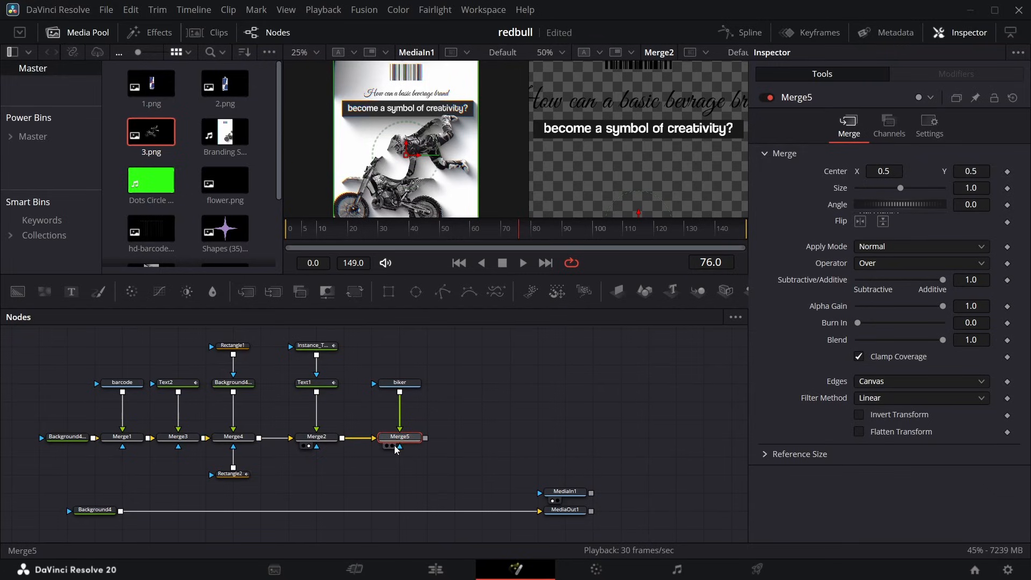
Move the biker node up and insert a Transform node between it and Merge5.
left_click_drag(409, 388, 411, 369)
left_click(411, 370)
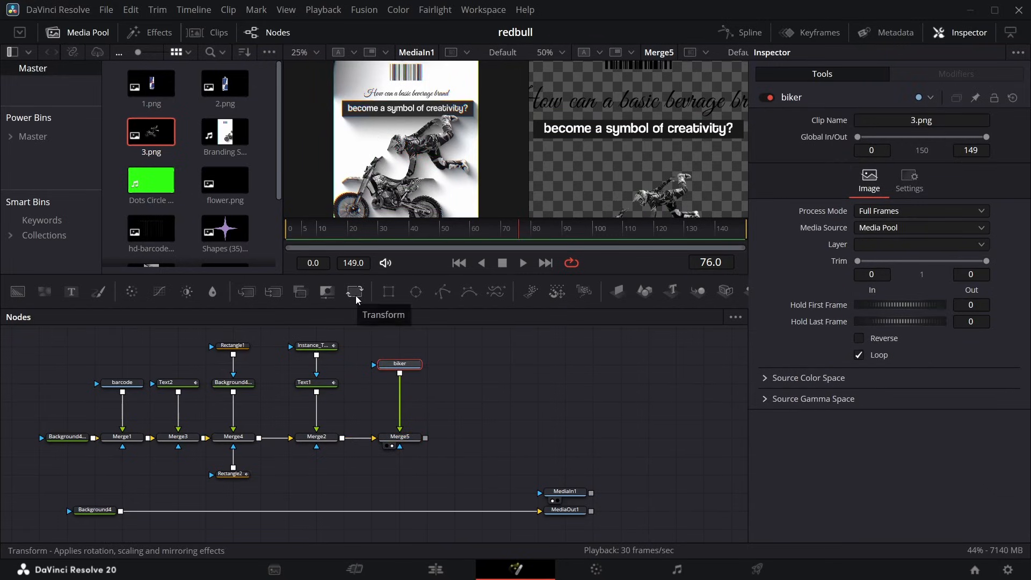
left_click_drag(355, 296, 413, 403)
left_click(86, 33)
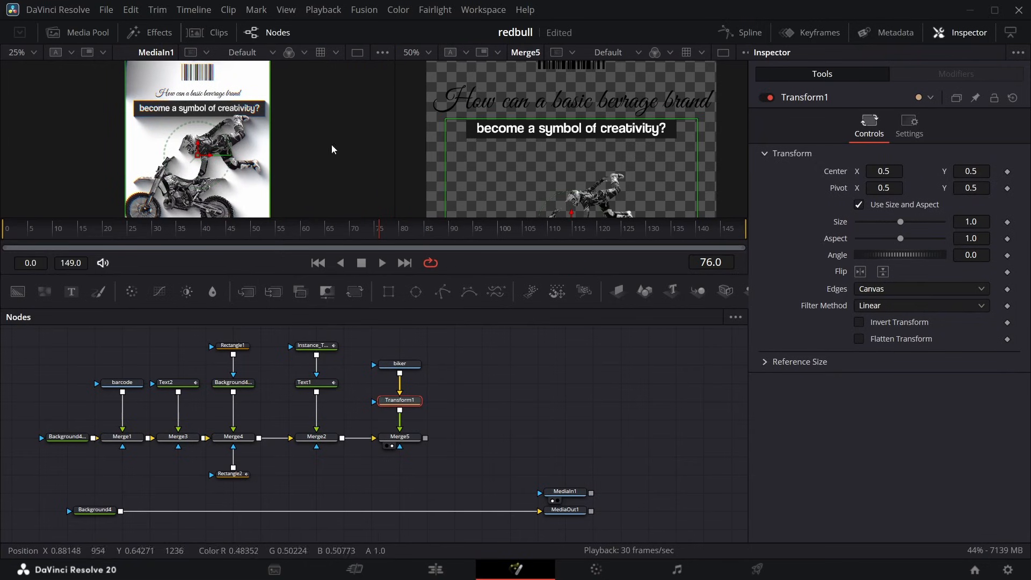
Change the color of Text1 to light grey #b6b6b6.
left_click(314, 383)
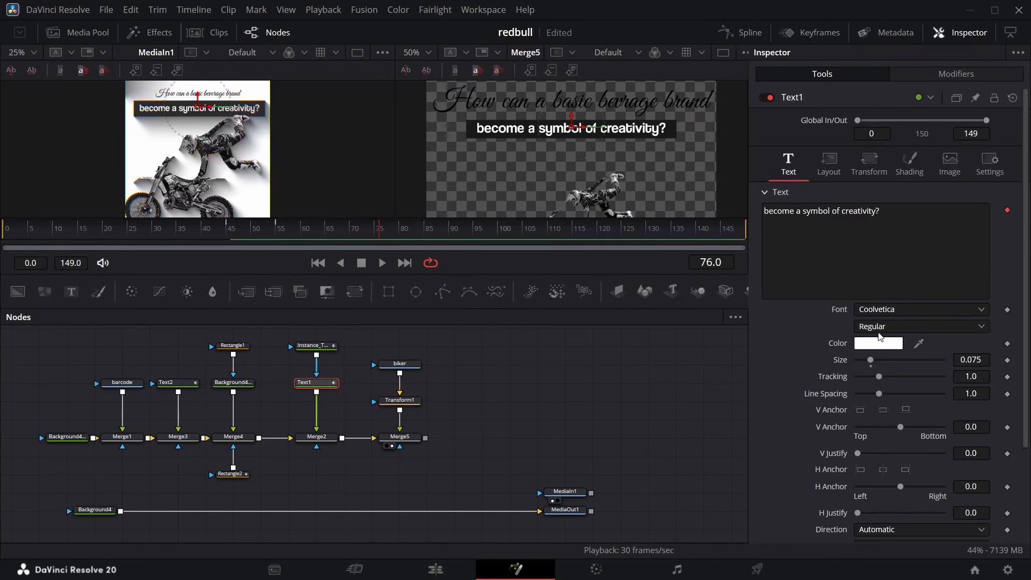
left_click(879, 342)
left_click_drag(675, 203, 673, 209)
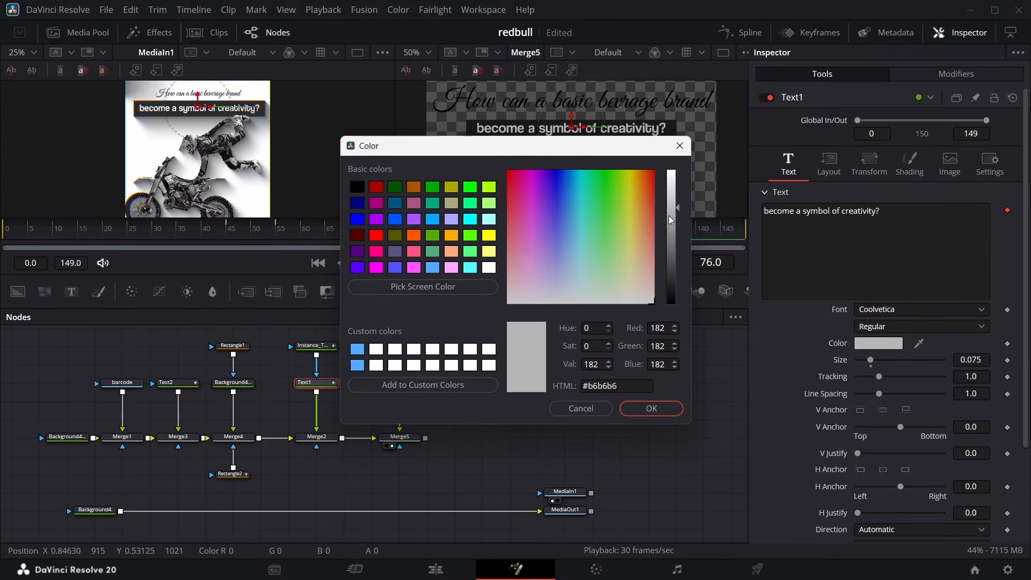
left_click(650, 406)
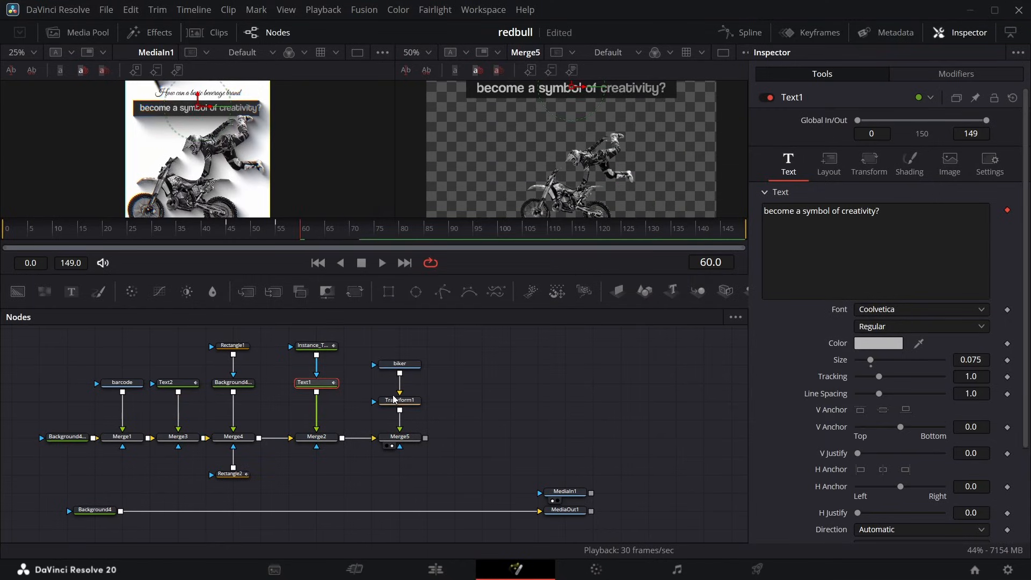
Match the biker to the reference by setting Transform1's size to 2.032 and its center to X 0.367, Y 0.455.
left_click(395, 398)
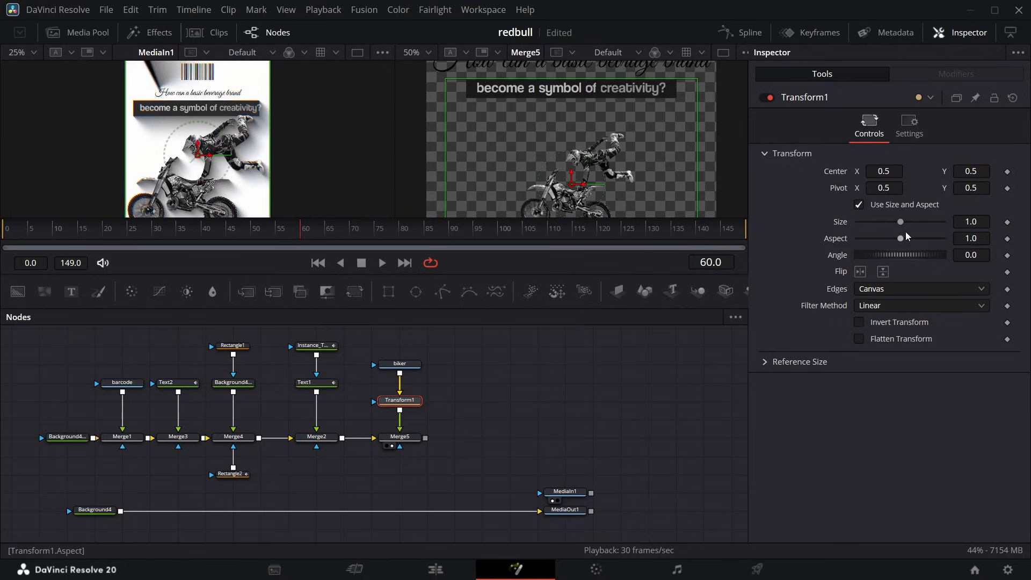
left_click_drag(902, 223, 911, 222)
left_click(324, 230)
scroll(497, 172, "down", 1)
left_click_drag(883, 172, 869, 171)
left_click_drag(971, 171, 965, 171)
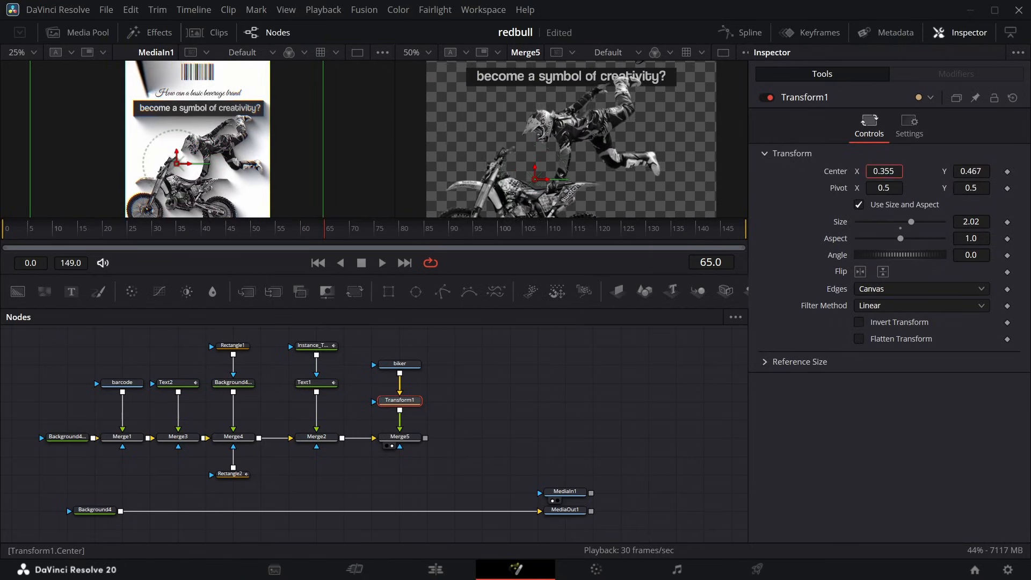
left_click_drag(884, 171, 881, 171)
scroll(474, 172, "down", 2)
scroll(474, 171, "down", 1)
scroll(483, 140, "down", 2)
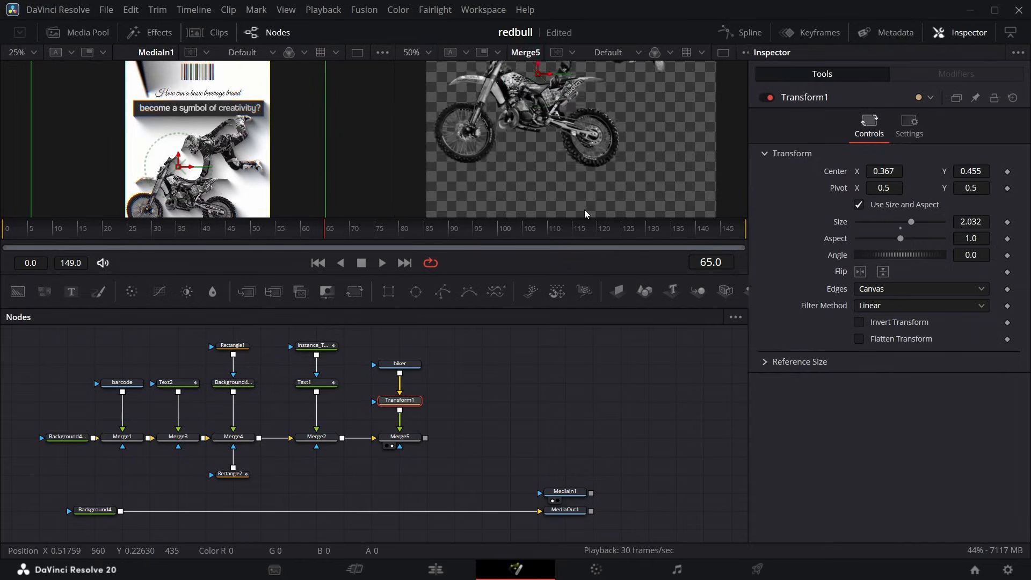
scroll(188, 194, "down", 3)
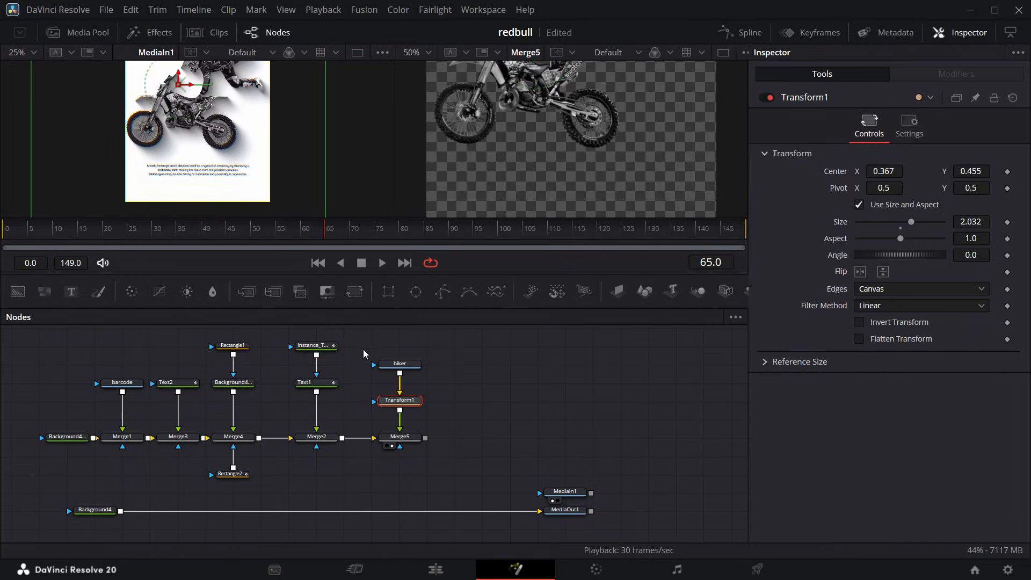
Duplicate Text1 together with its instance beside the biker branch and merge the copied text over Merge5's output.
left_click_drag(350, 347, 313, 388)
left_click(472, 379)
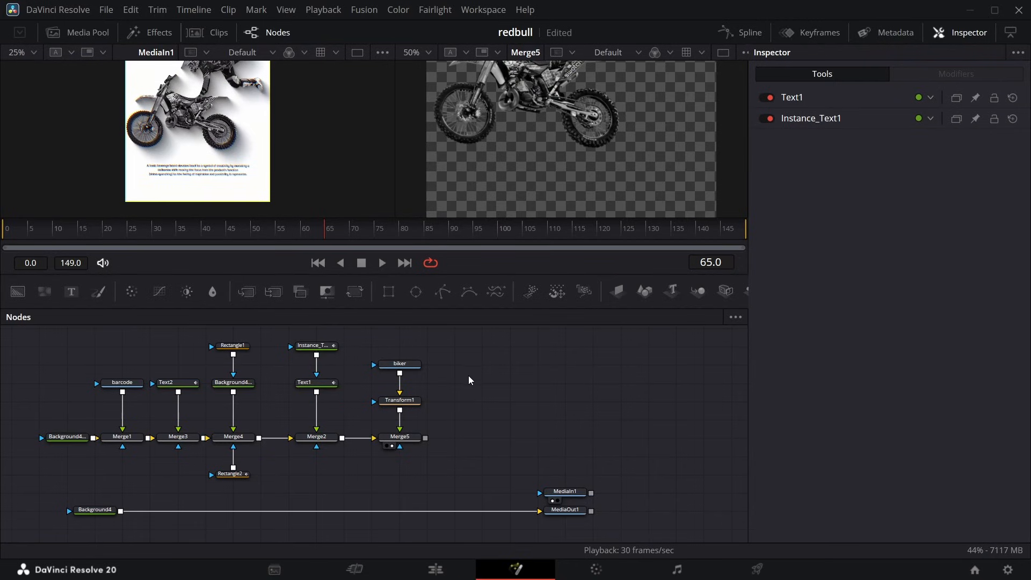
key("ctrl+v")
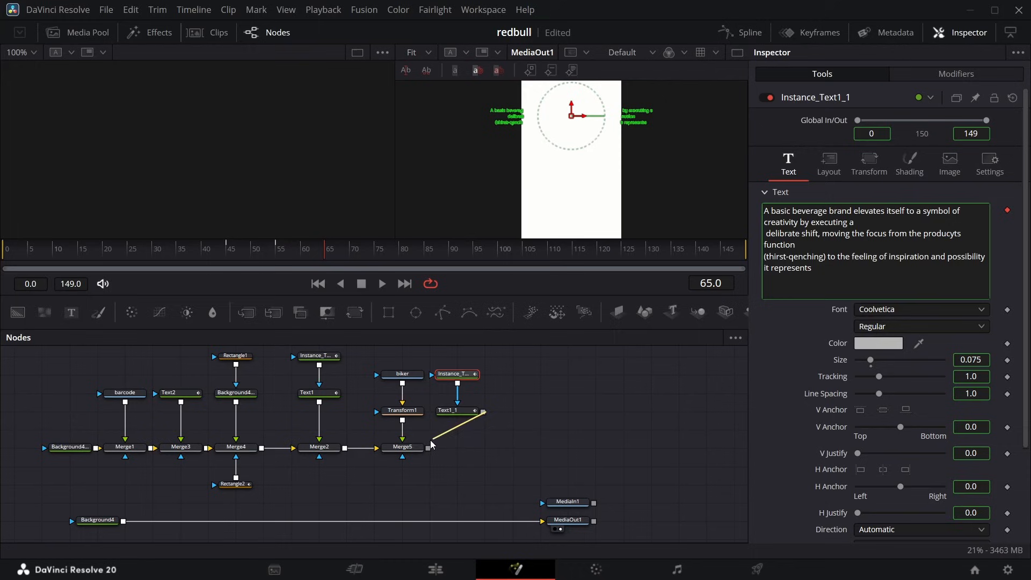
left_click_drag(431, 439, 428, 448)
left_click(428, 50)
left_click(421, 101)
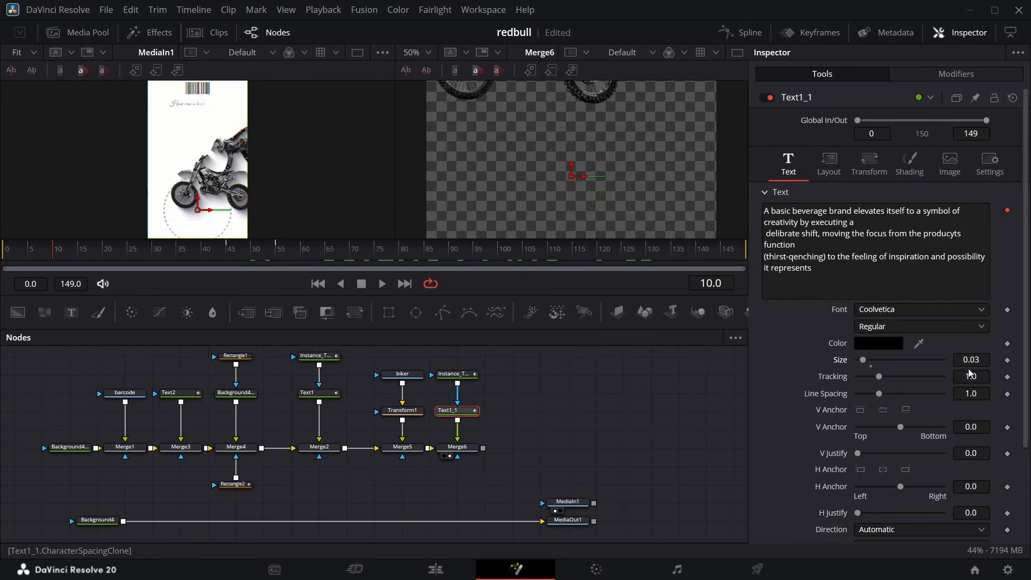
Shift Text1_1's Follower opacity keyframes to start at frame 10 and preview the paragraph's reveal against the reference up to frame 65.
left_click(812, 37)
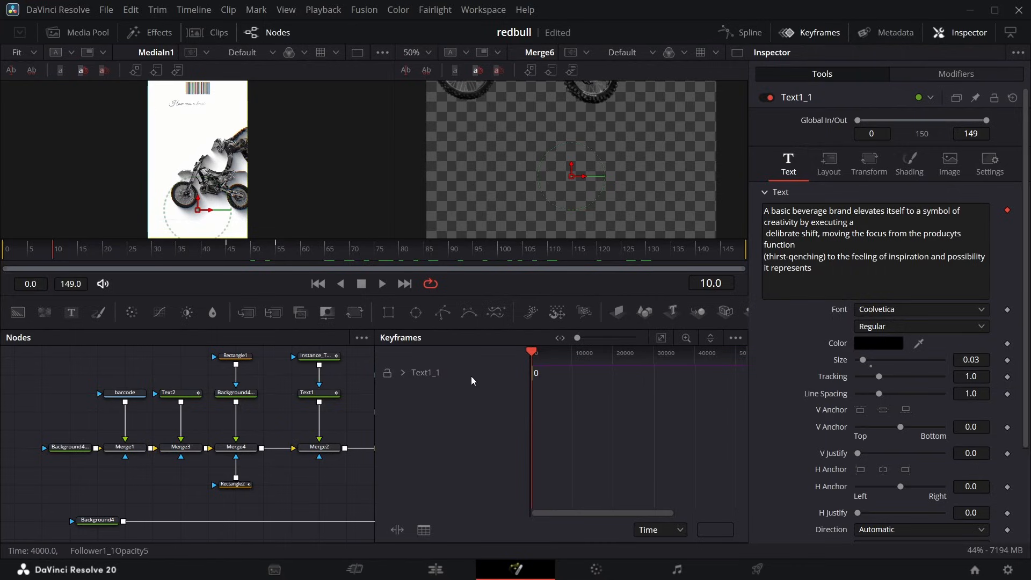
left_click(403, 372)
left_click(661, 338)
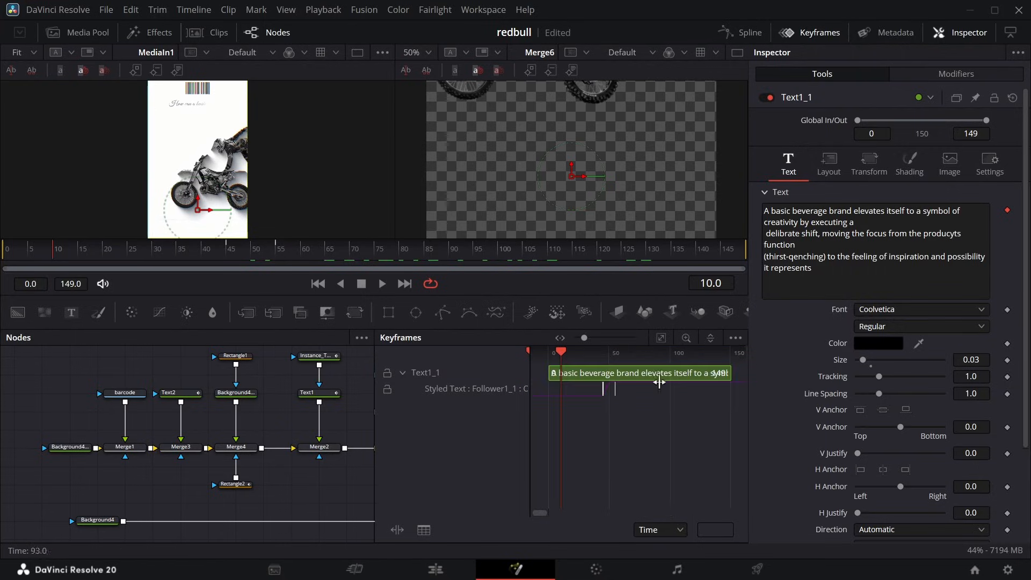
left_click_drag(610, 397, 597, 391)
key("space")
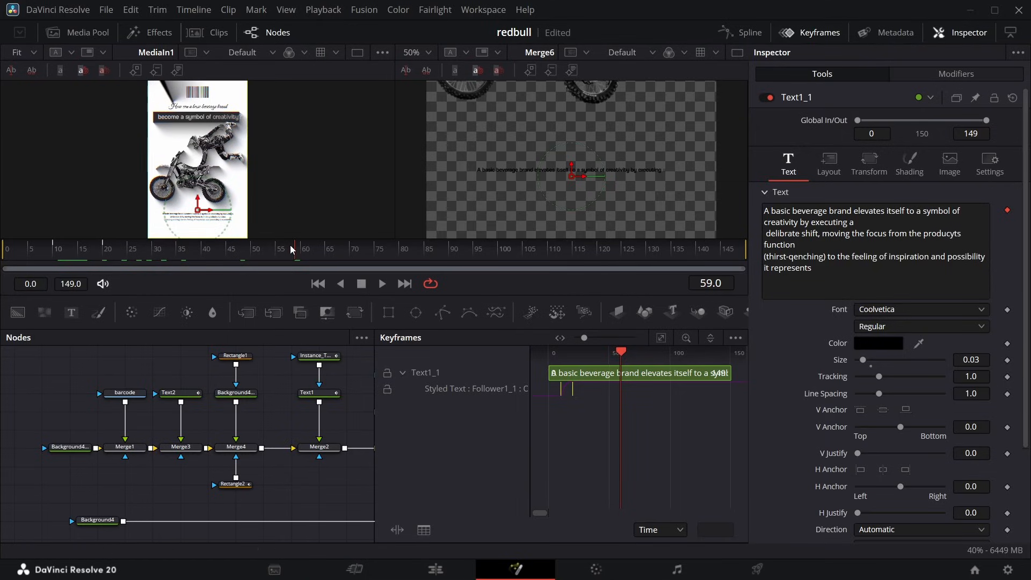
left_click(276, 248)
left_click_drag(276, 249, 326, 249)
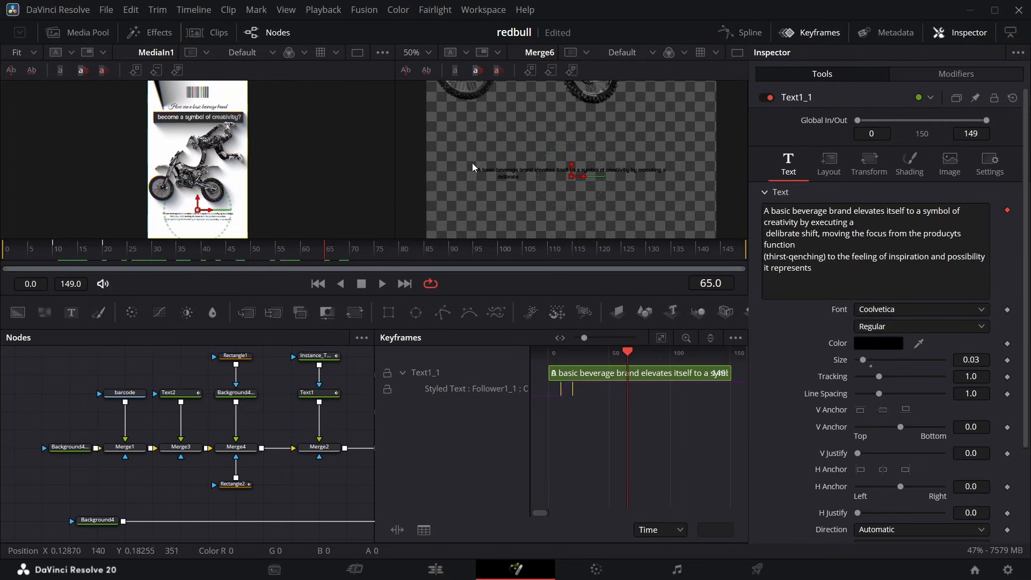
left_click(413, 52)
left_click(417, 81)
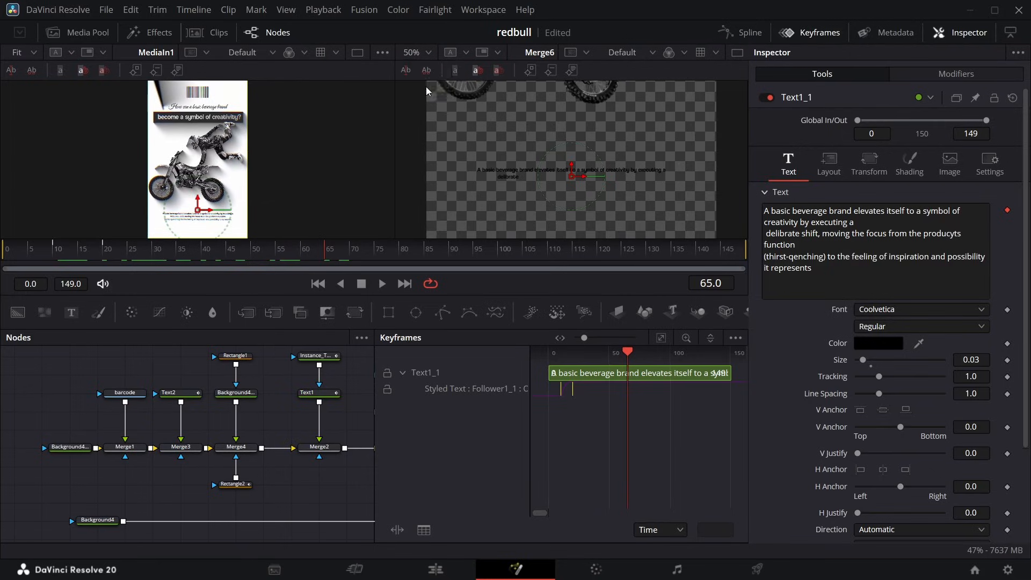
left_click_drag(572, 129, 574, 229)
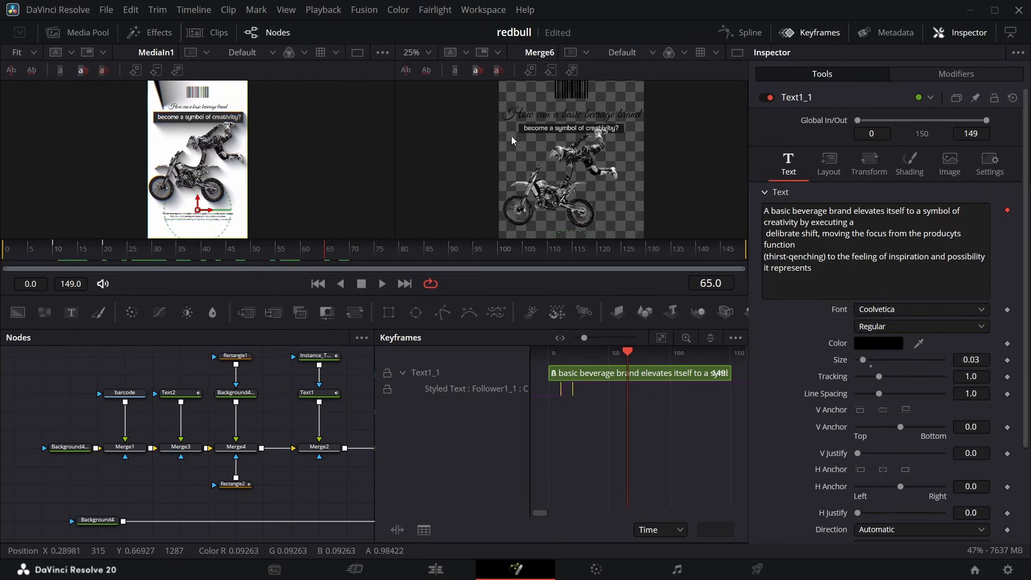
Build a 3D scene from Merge6's output with Image Plane 3D, Camera 3D, Merge 3D and Renderer 3D nodes.
left_click_drag(320, 262, 97, 304)
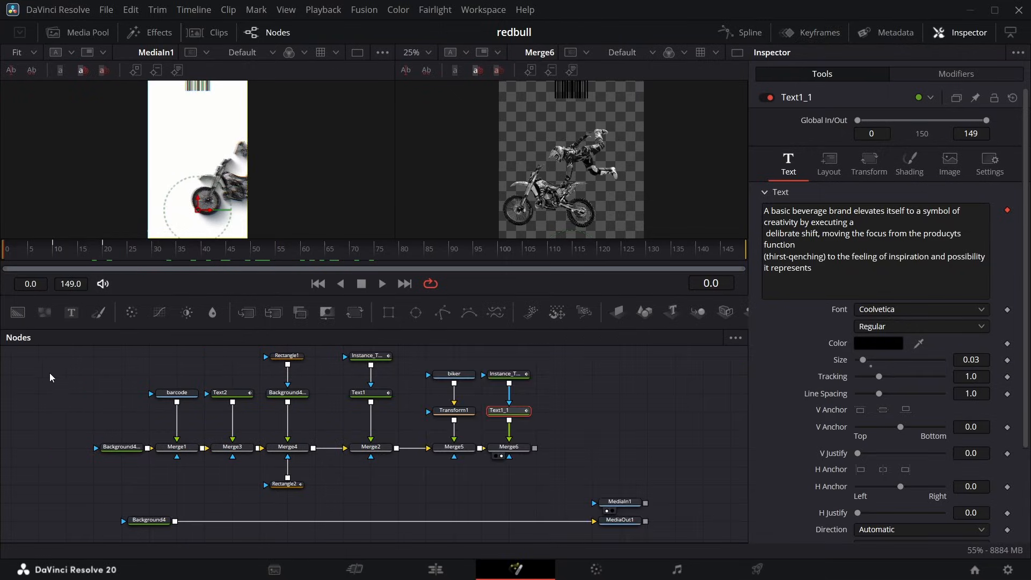
left_click_drag(50, 355, 539, 478)
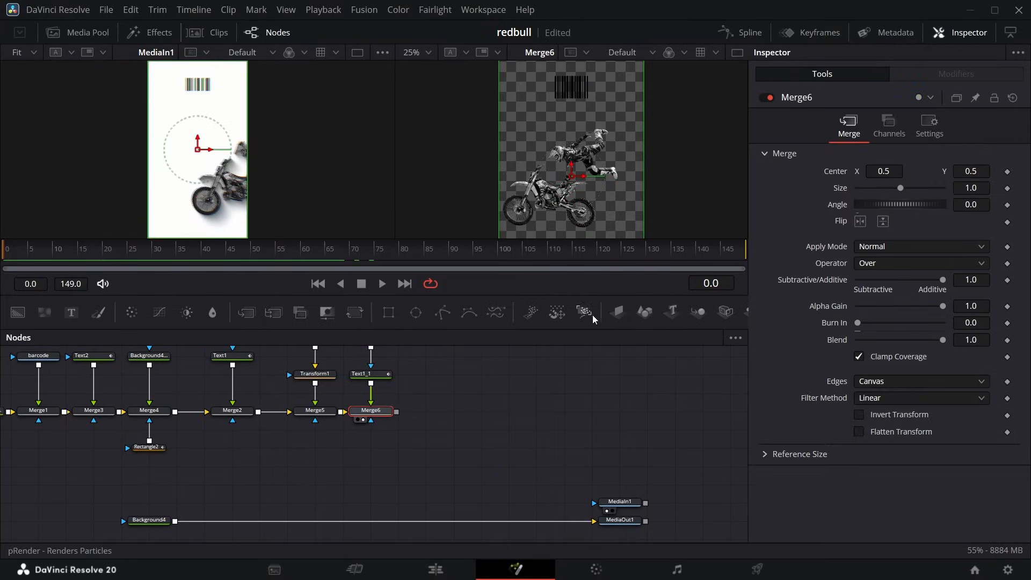
left_click(618, 312)
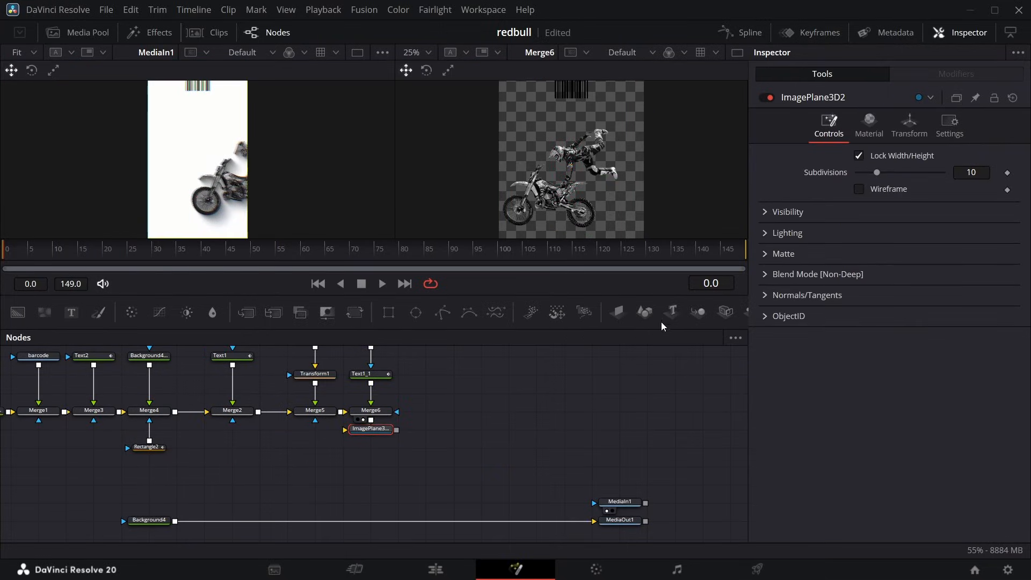
left_click(720, 313)
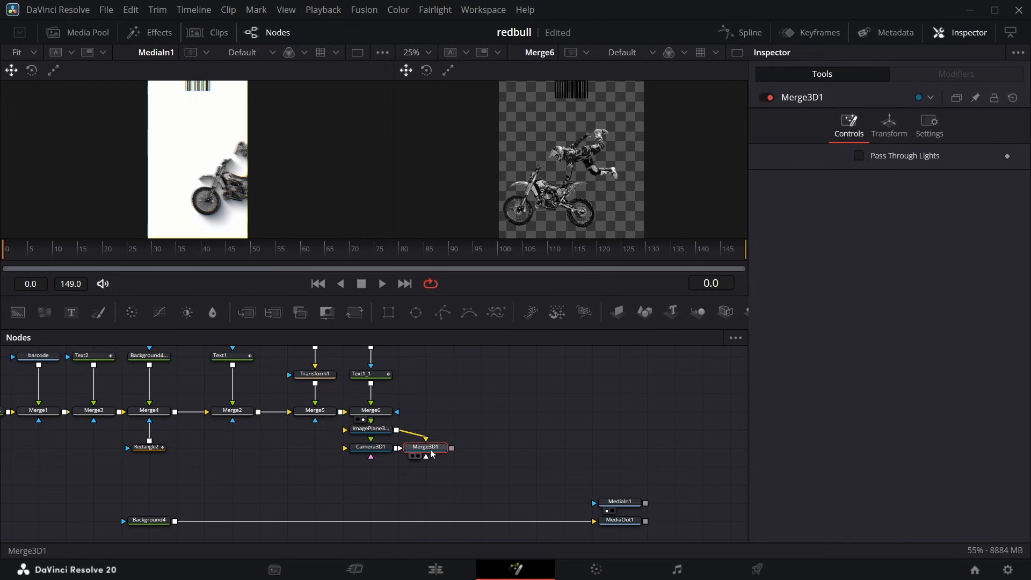
key("shift+space")
type("r")
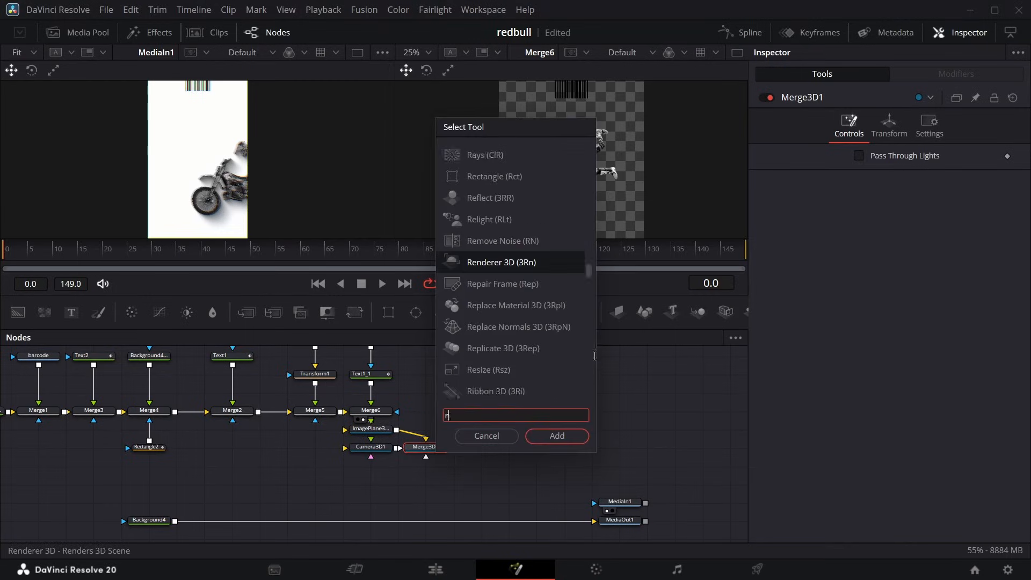
type("ender")
key("Return")
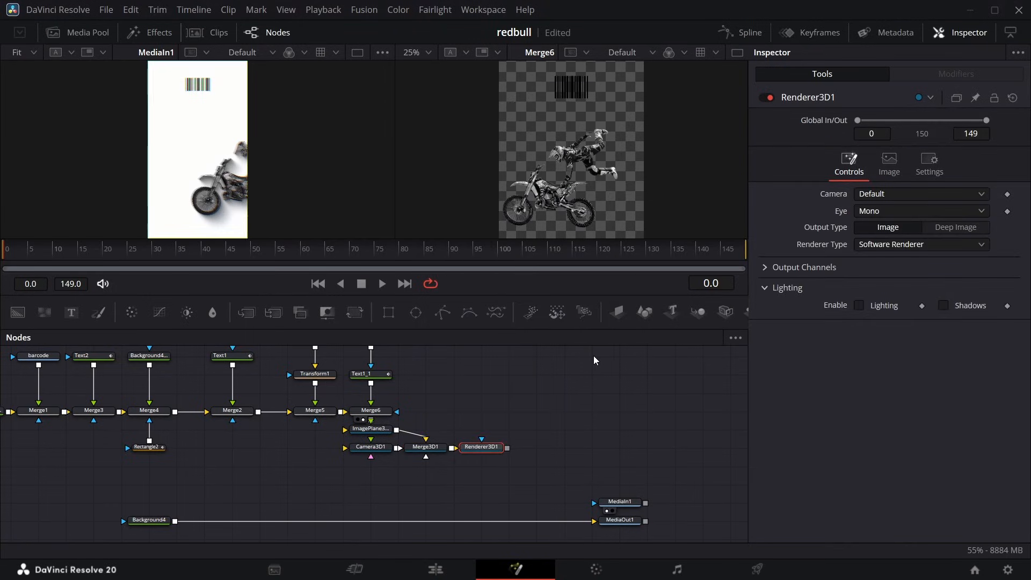
Switch Renderer3D1 to hardware rendering and merge its output over Background4 ahead of MediaOut1.
left_click(904, 245)
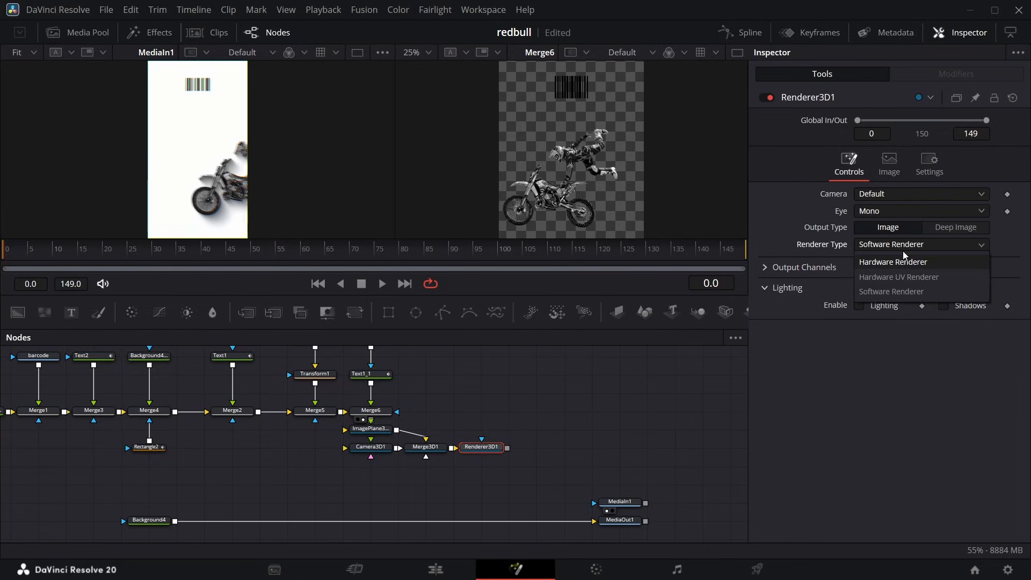
left_click(903, 252)
left_click(888, 247)
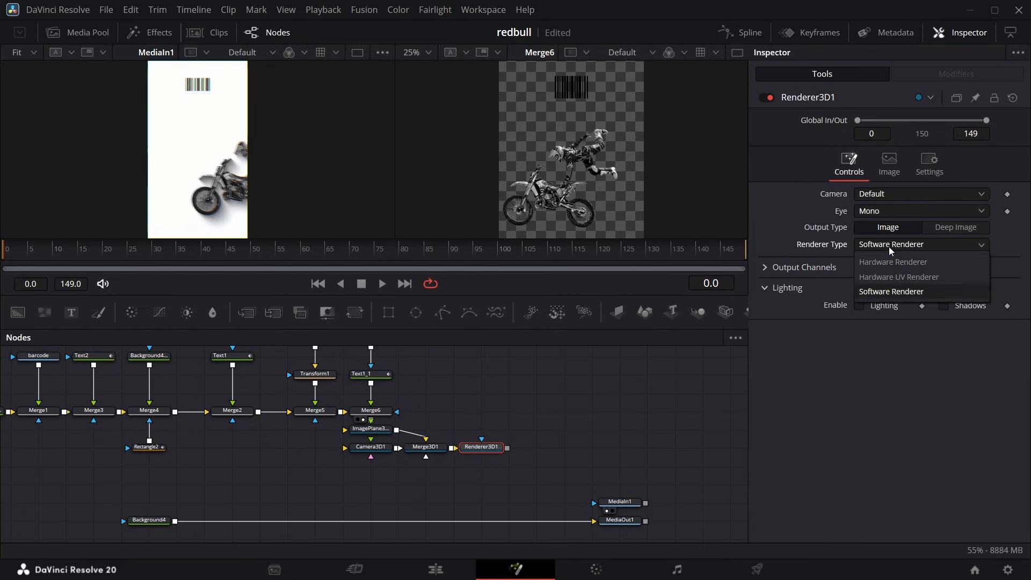
left_click(886, 275)
left_click_drag(491, 452, 175, 522)
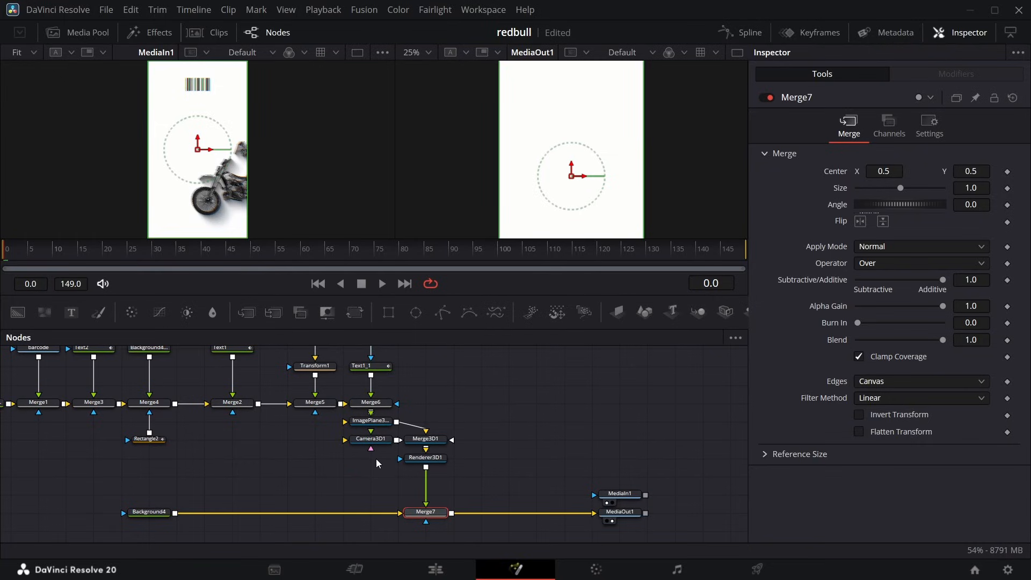
Set Camera3D1's Z translation to 4.65 and compare the framing with the reference at frame 60.
left_click(370, 438)
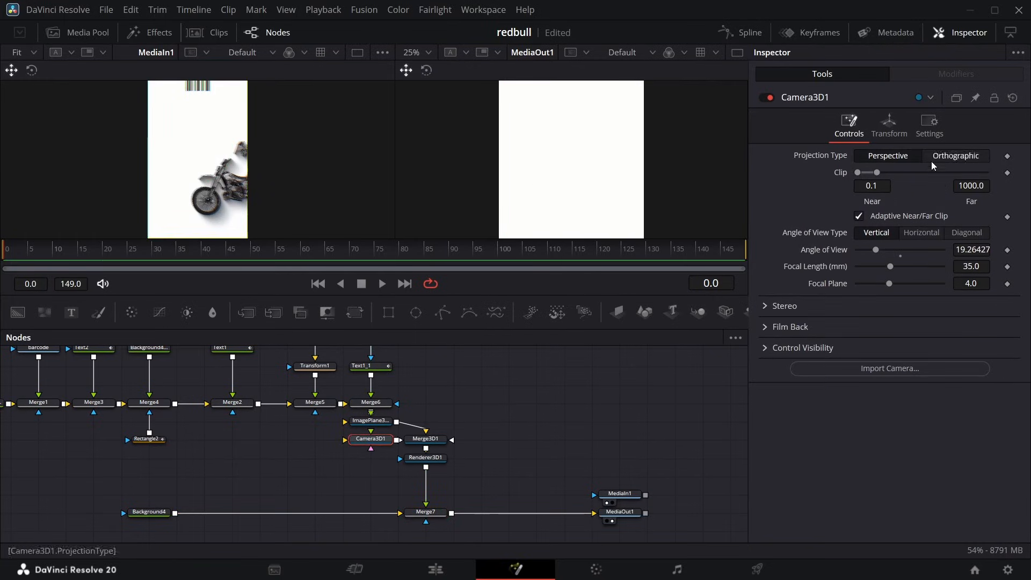
left_click(889, 126)
left_click_drag(967, 205, 1030, 205)
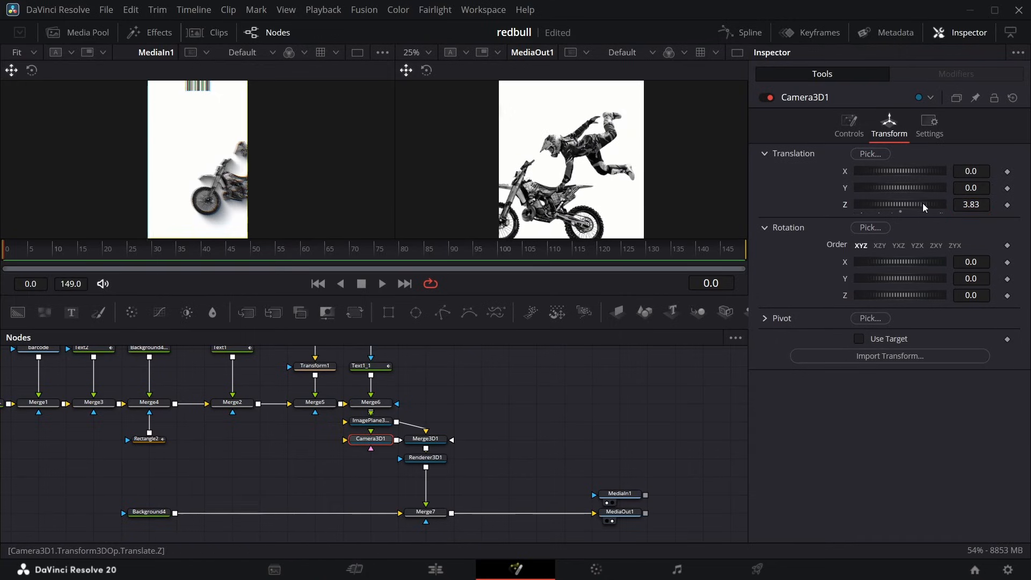
left_click(419, 52)
left_click(419, 69)
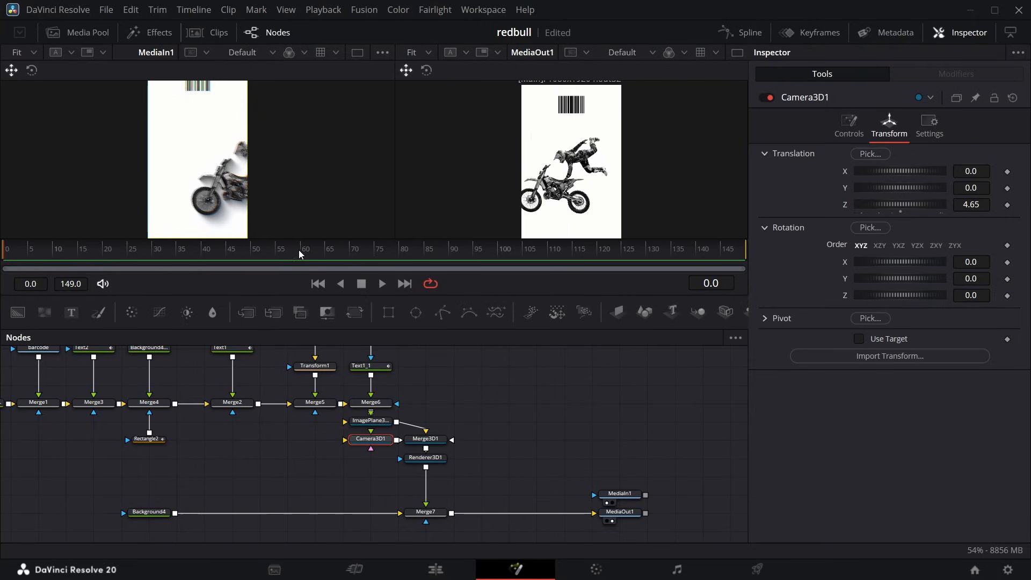
left_click_drag(299, 249, 301, 249)
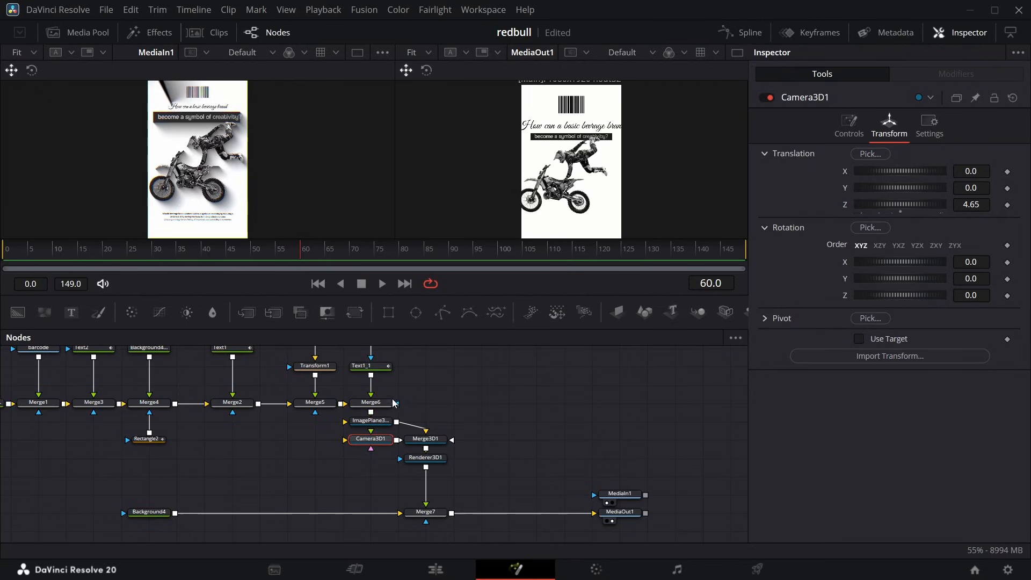
scroll(393, 402, "up", 3)
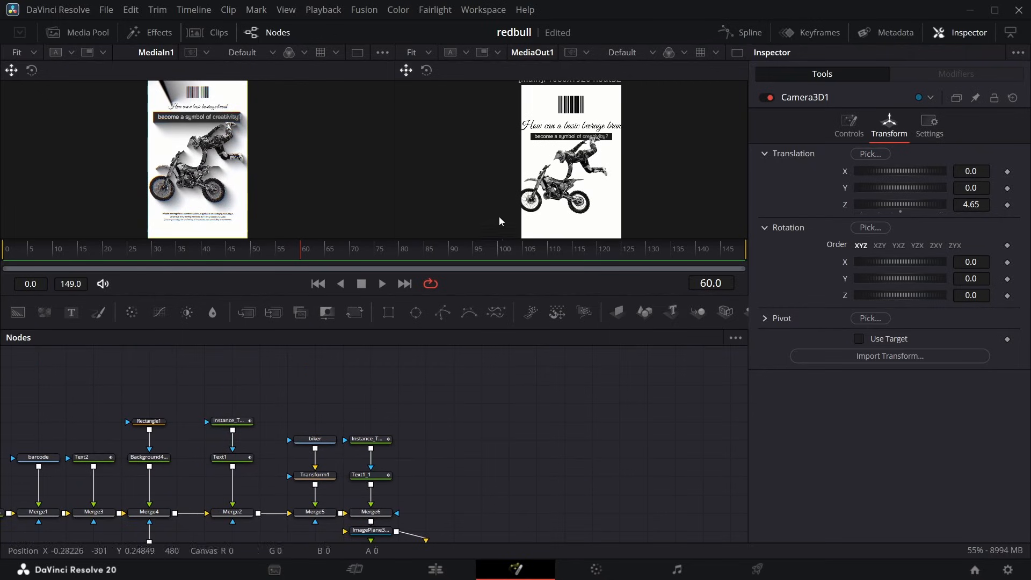
Add a Drop Shadow after Background4_2 with strength 0.646, angle 71, distance 0.0283 and blur 0.417.
scroll(186, 518, "left", 2)
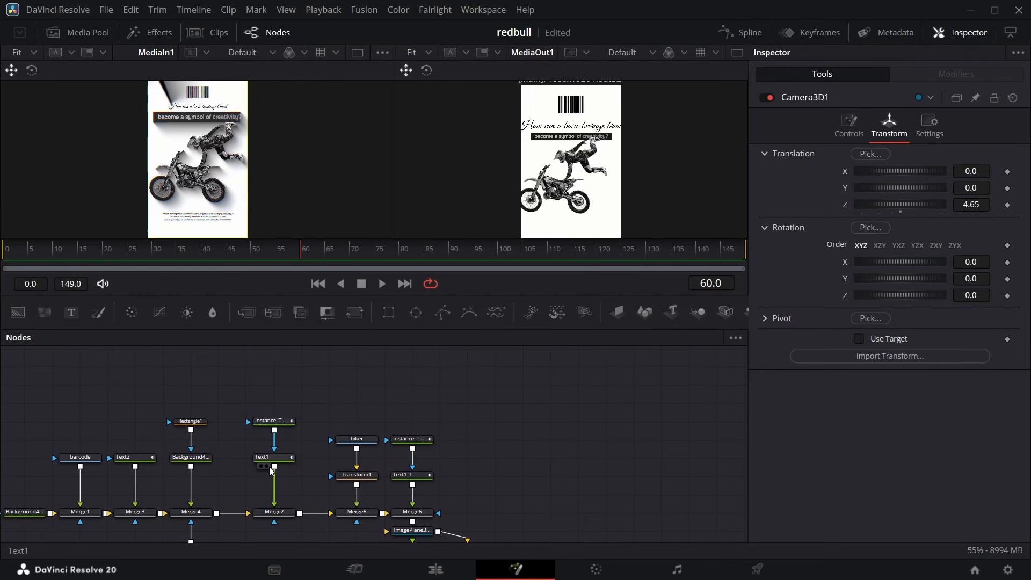
left_click(198, 457)
key("shift+space")
type("render")
key("BackSpace")
key("BackSpace")
key("BackSpace")
key("BackSpace")
key("BackSpace")
key("BackSpace")
type("drop")
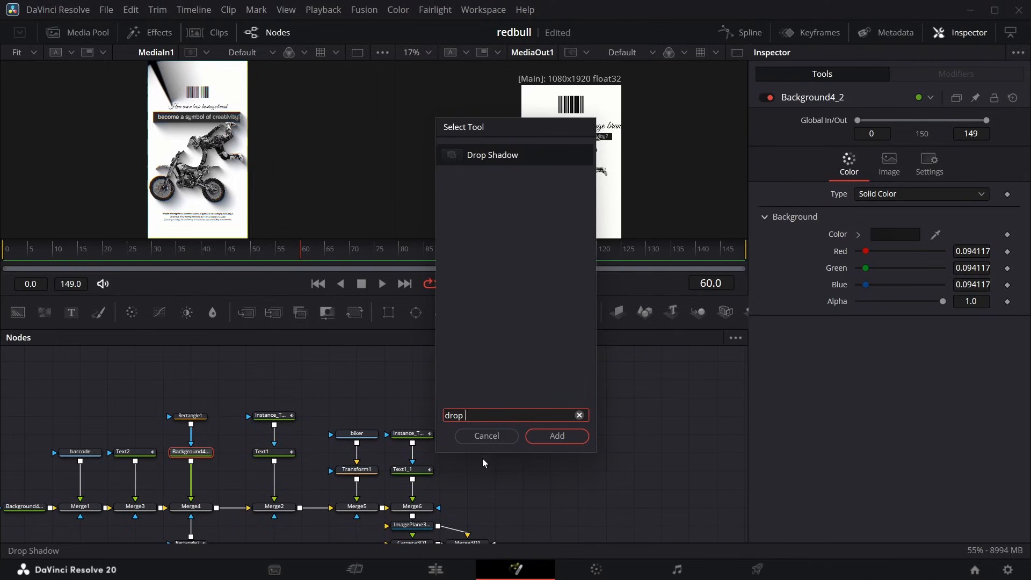
key("Return")
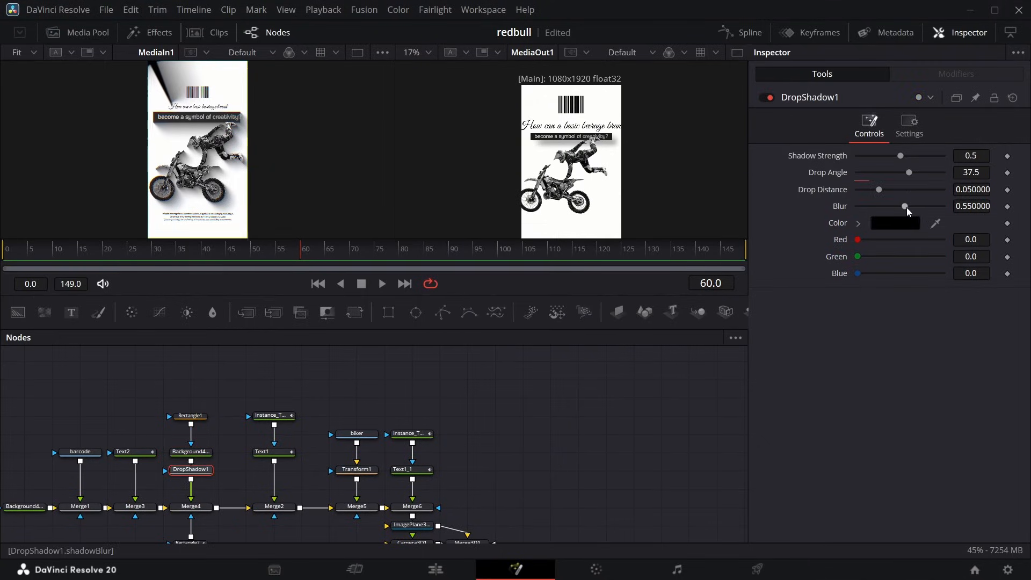
left_click_drag(906, 207, 859, 192)
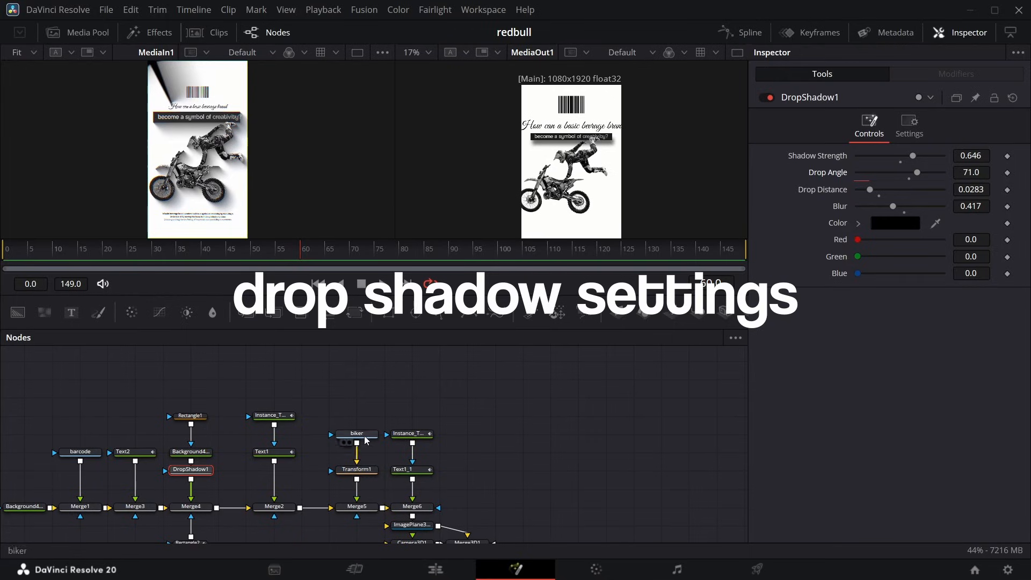
Add a Drop Shadow after the biker's Transform1, and set Transform1's Center X to 0.432.
left_click(358, 470)
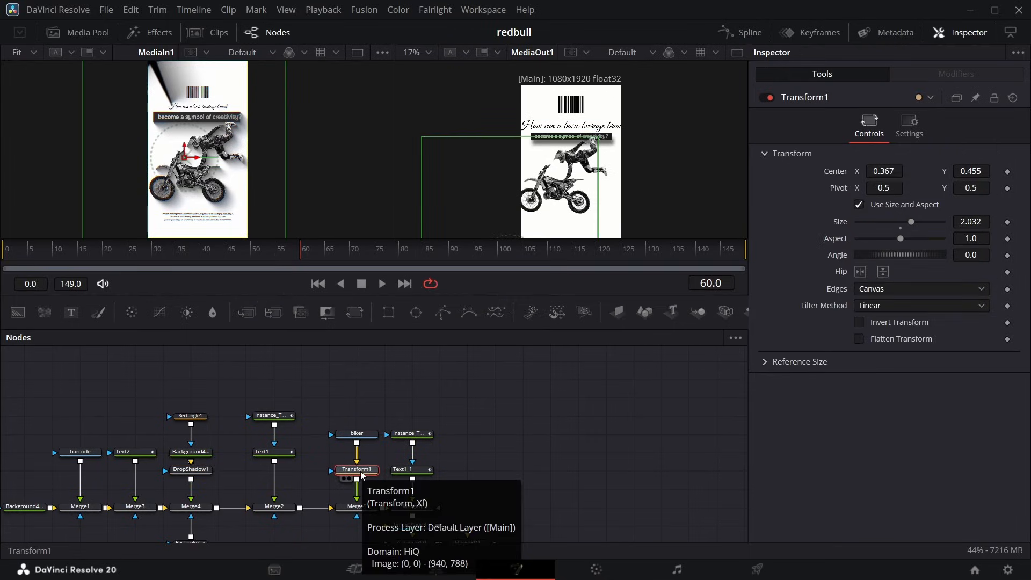
key("shift+space")
type("drop")
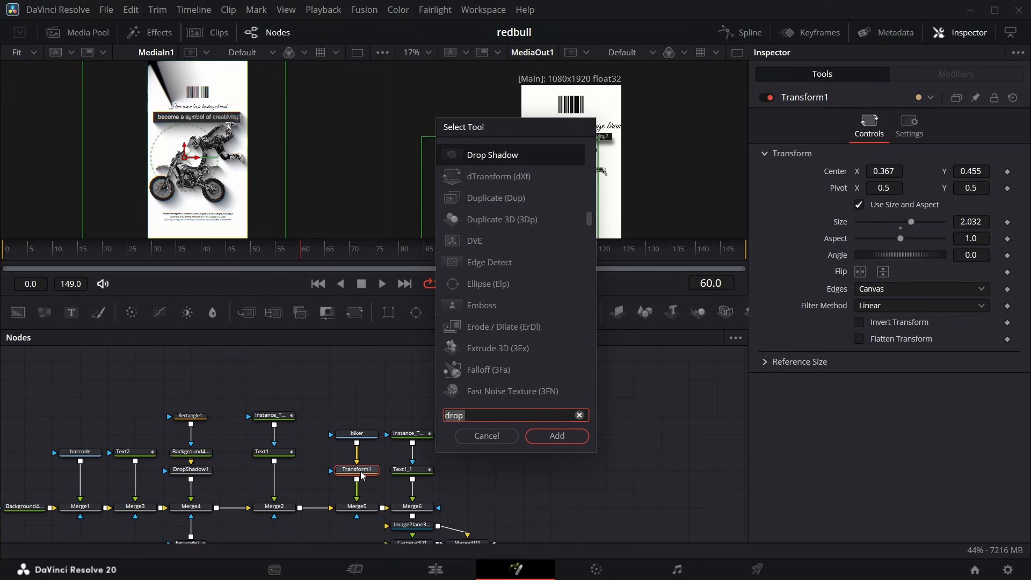
key("Return")
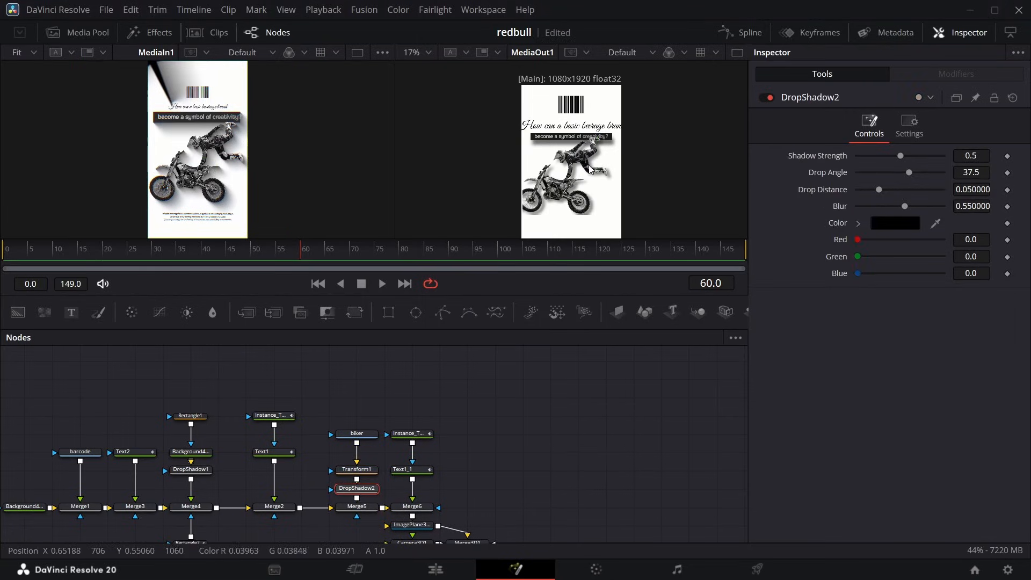
left_click(356, 469)
left_click_drag(879, 171, 914, 171)
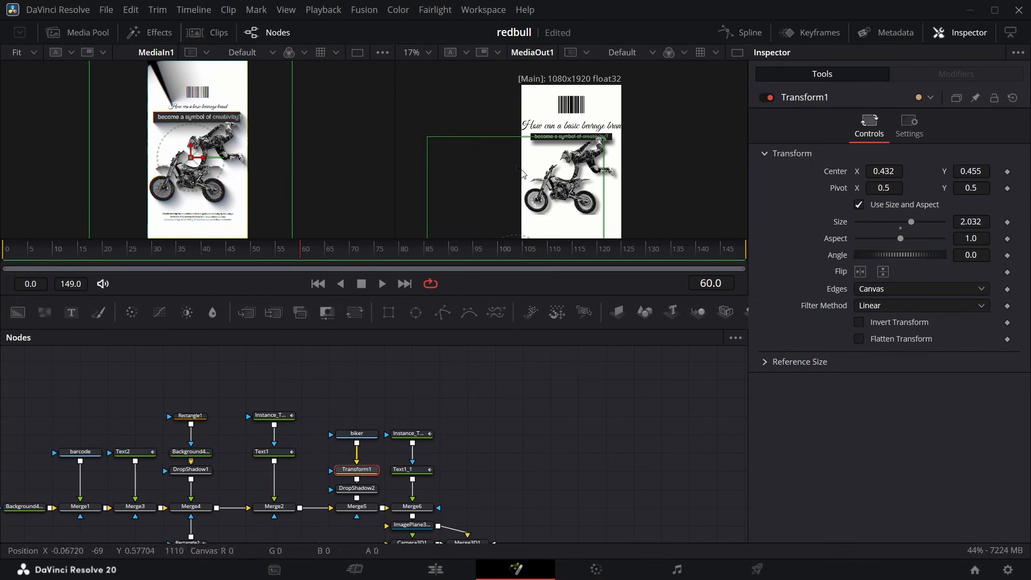
Shrink the barcode slightly through Merge1, and set the biker's Transform1 to Center 0.395, 0.463 and Size 1.903.
left_click(67, 454)
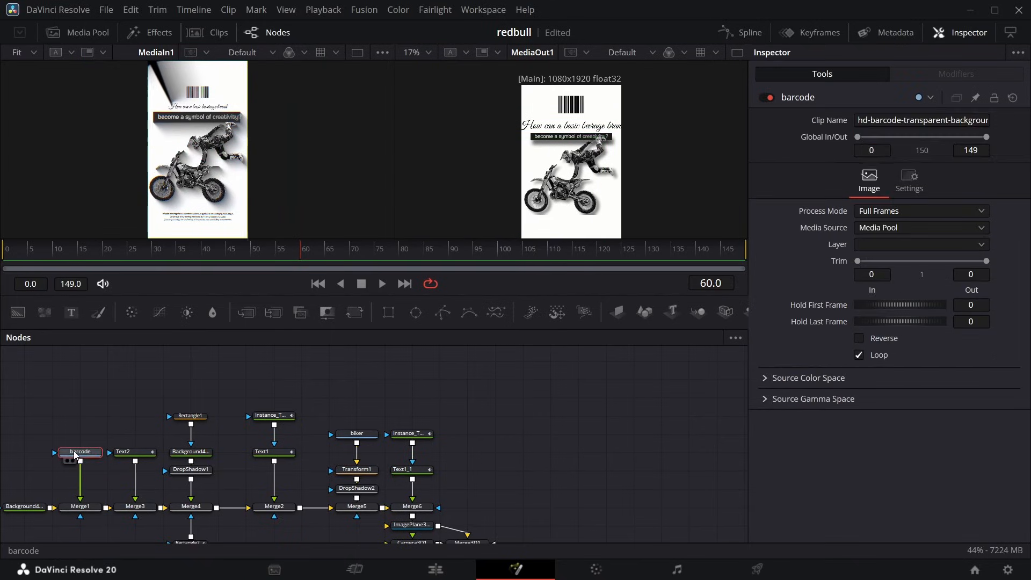
left_click(80, 506)
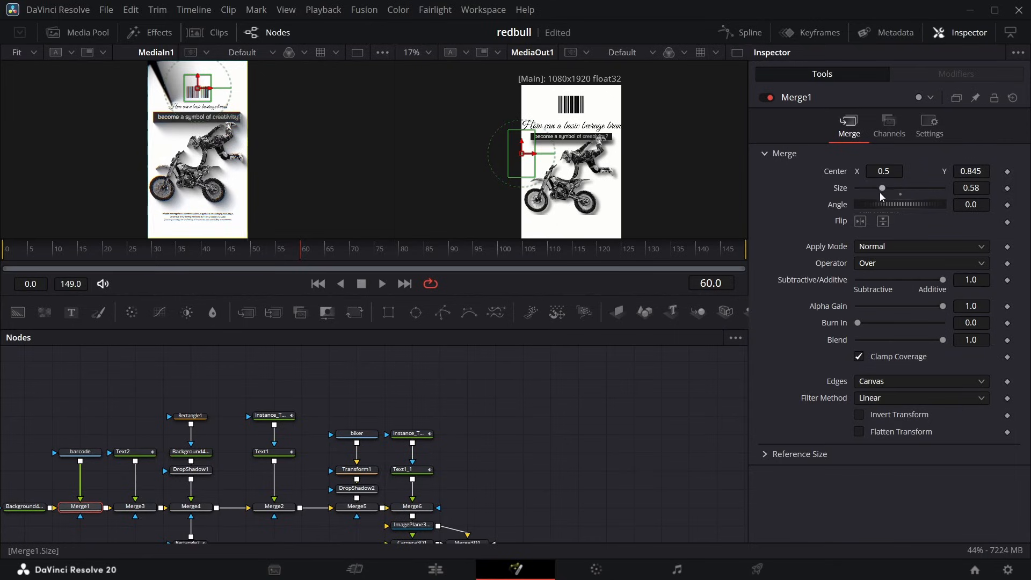
left_click(356, 468)
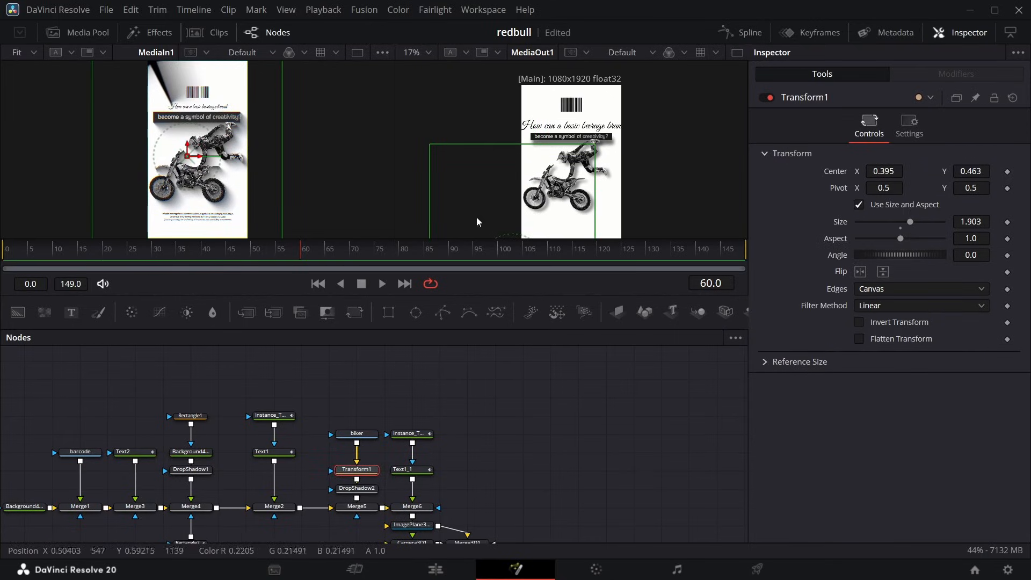
Keyframe Transform1's Center at frames 0 and 65, setting Center X to 0.901 at frame 0.
left_click_drag(291, 246, 2, 275)
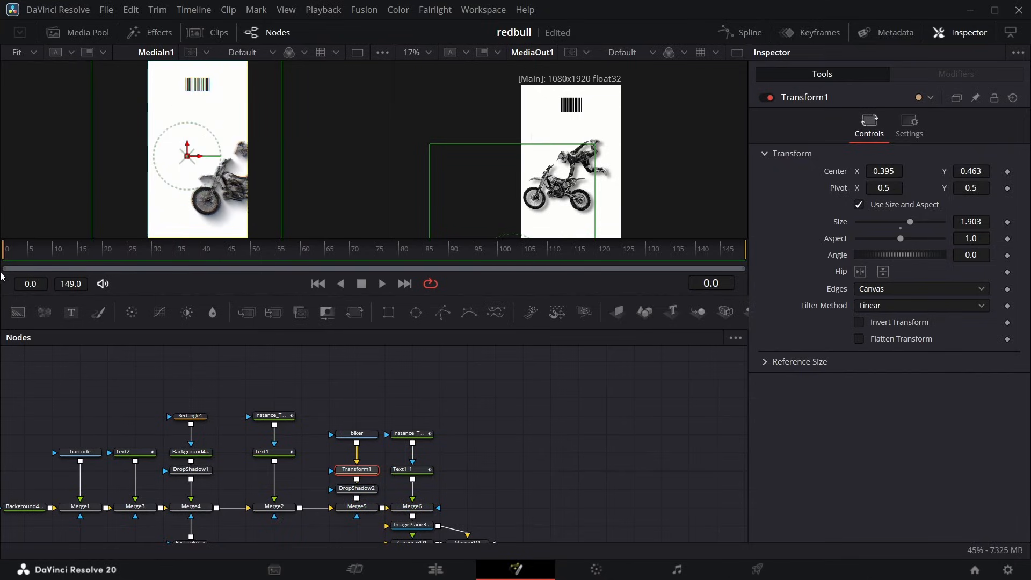
left_click(1007, 172)
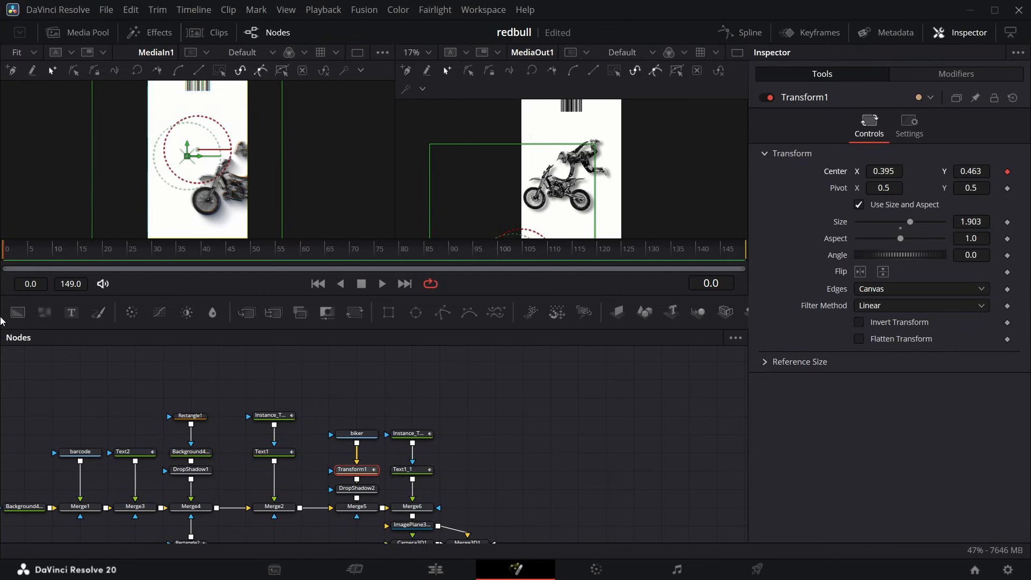
left_click_drag(11, 257, 331, 268)
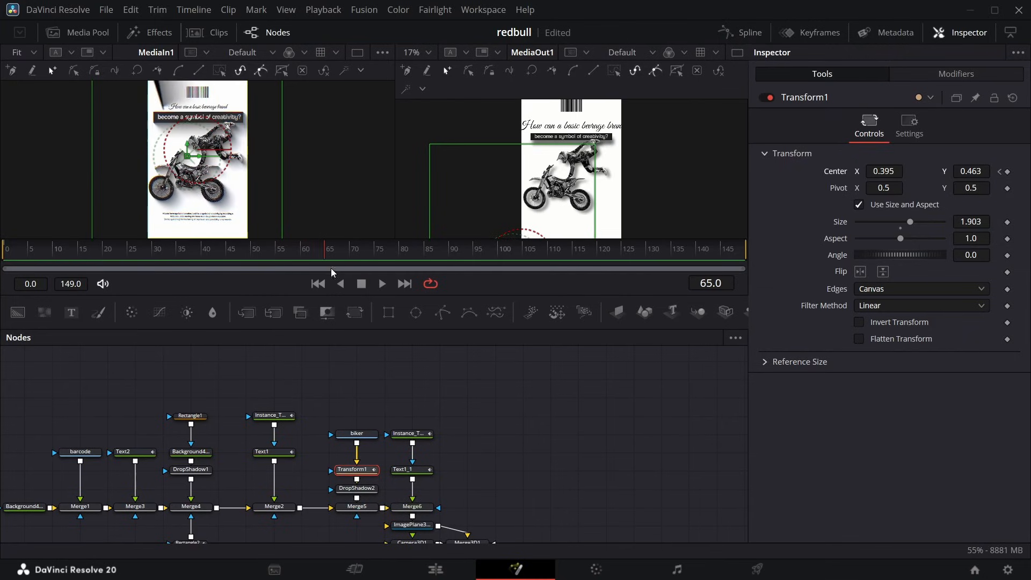
left_click(1007, 172)
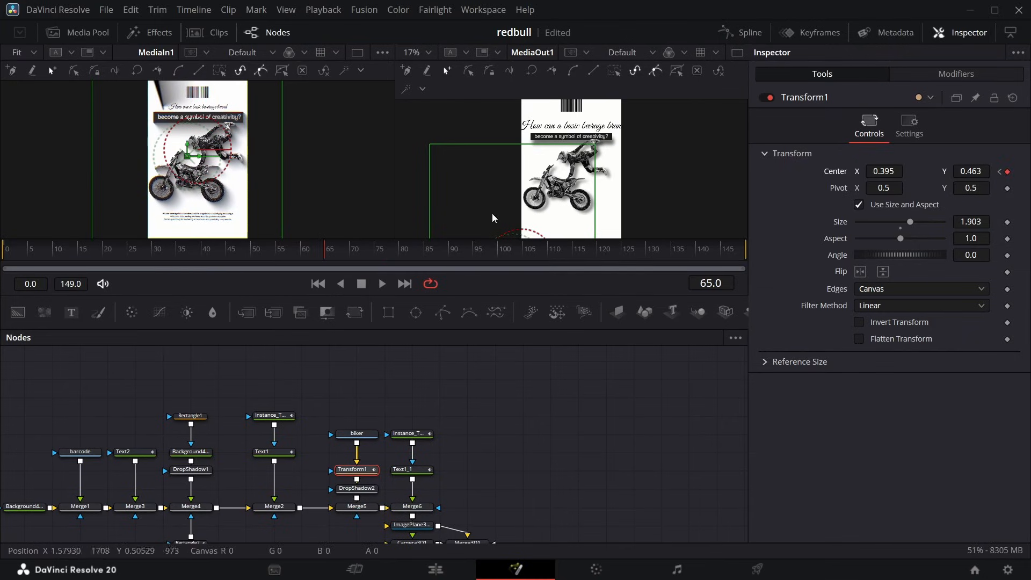
left_click(999, 172)
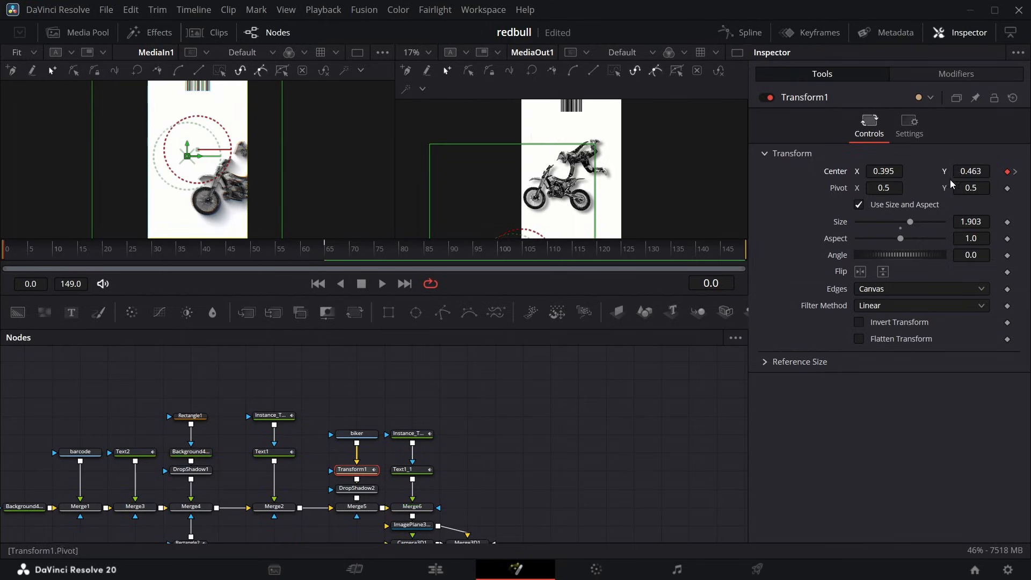
left_click_drag(886, 171, 1022, 171)
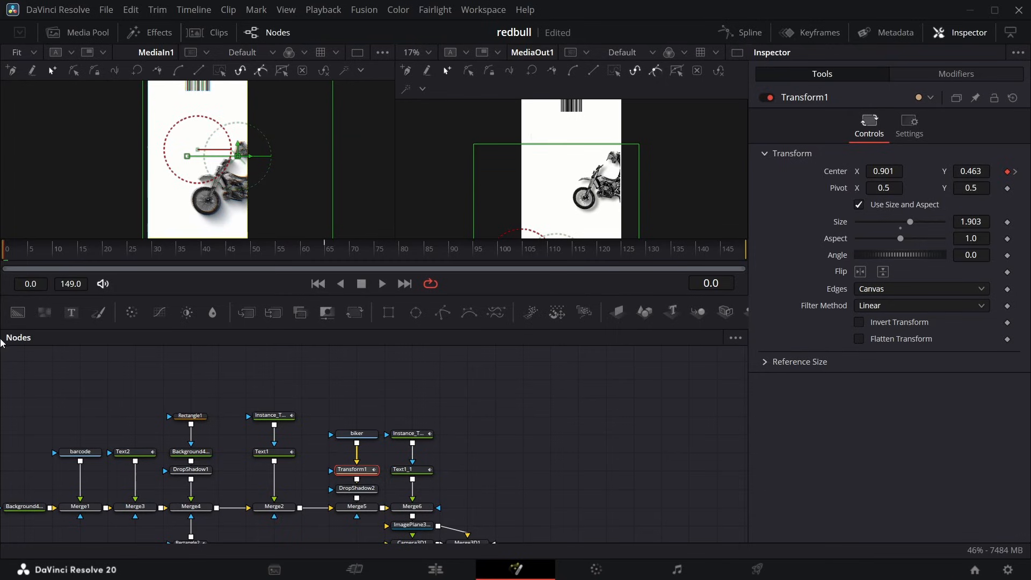
Ease out the biker's Center displacement curve, adjust its handles for a gentler slide-in, and preview the motion up to frame 69.
left_click(735, 29)
left_click(395, 372)
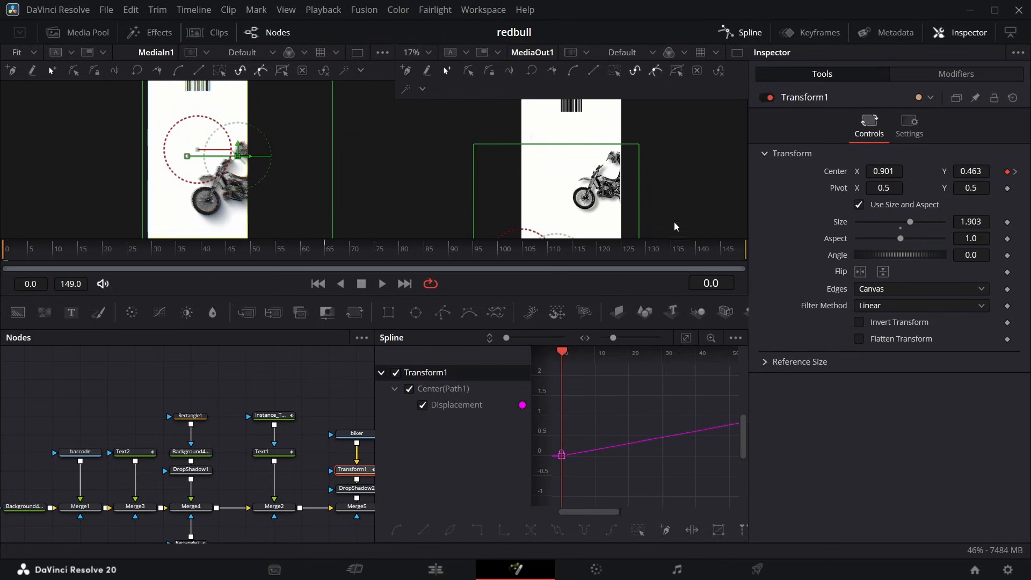
left_click(562, 455)
right_click(656, 434)
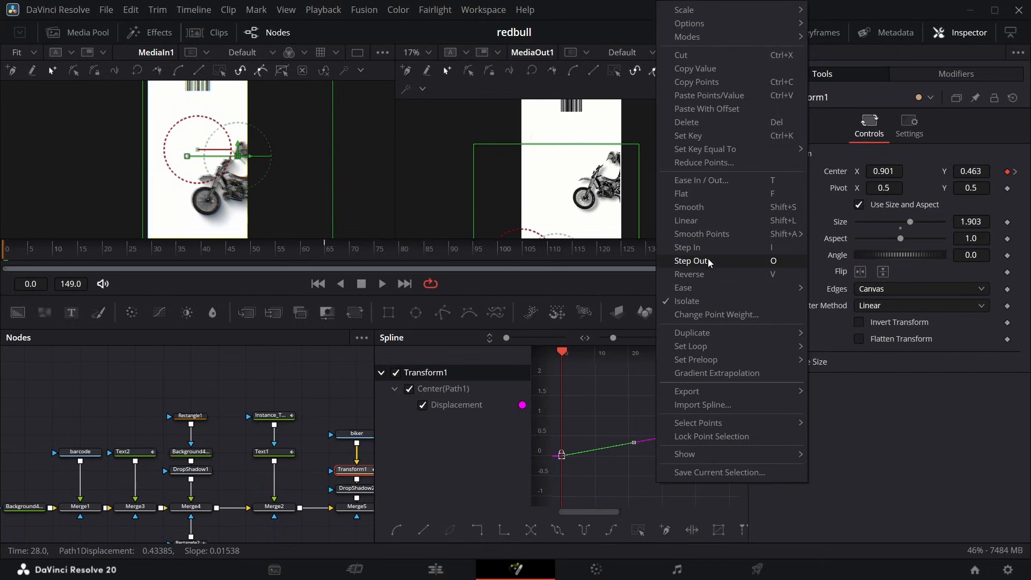
mouse_move(788, 292)
left_click(858, 329)
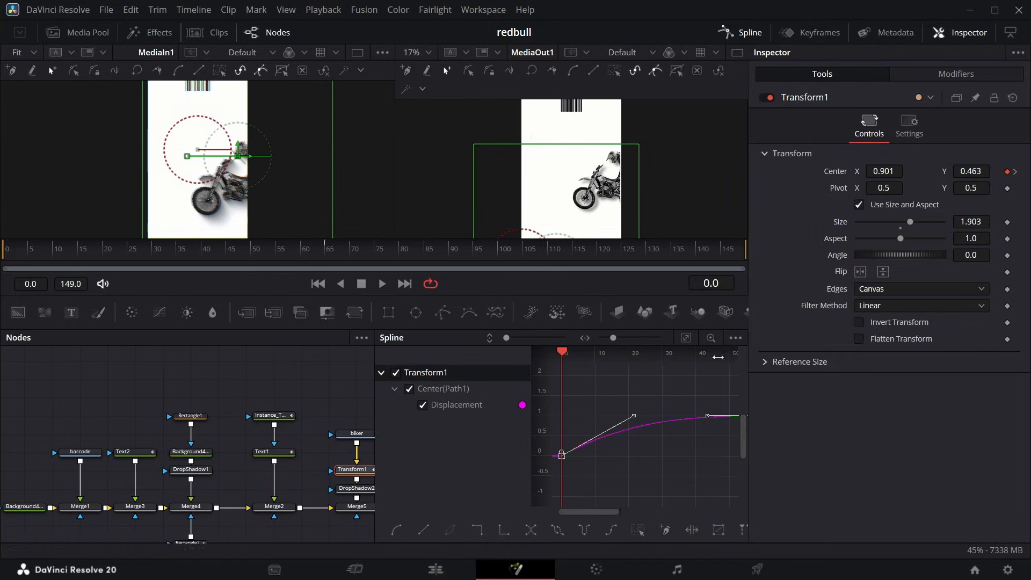
mouse_move(633, 416)
left_mouse_down()
mouse_move(627, 425)
mouse_move(641, 434)
left_mouse_up()
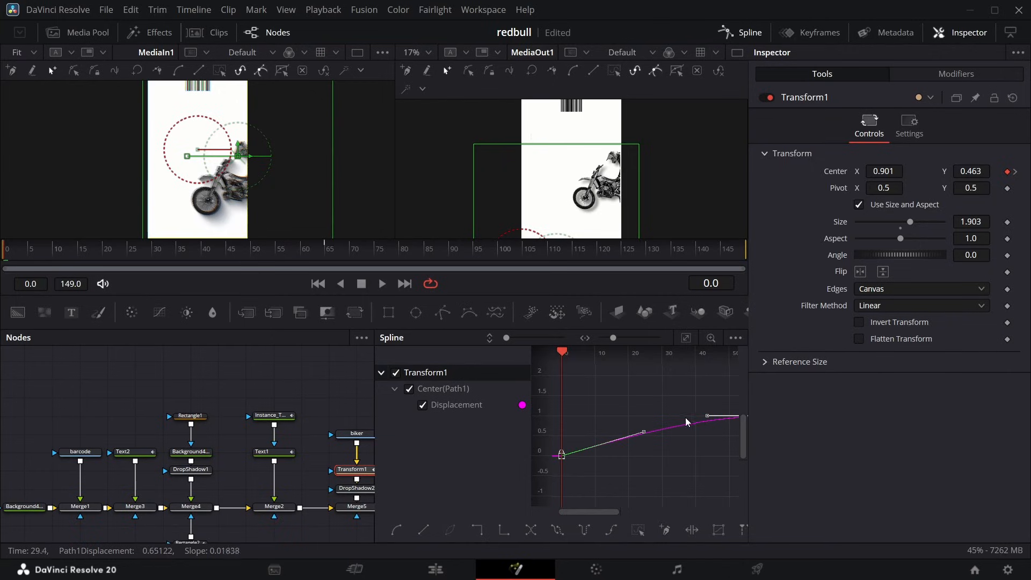
left_click_drag(705, 421, 697, 418)
left_click_drag(81, 263, 350, 269)
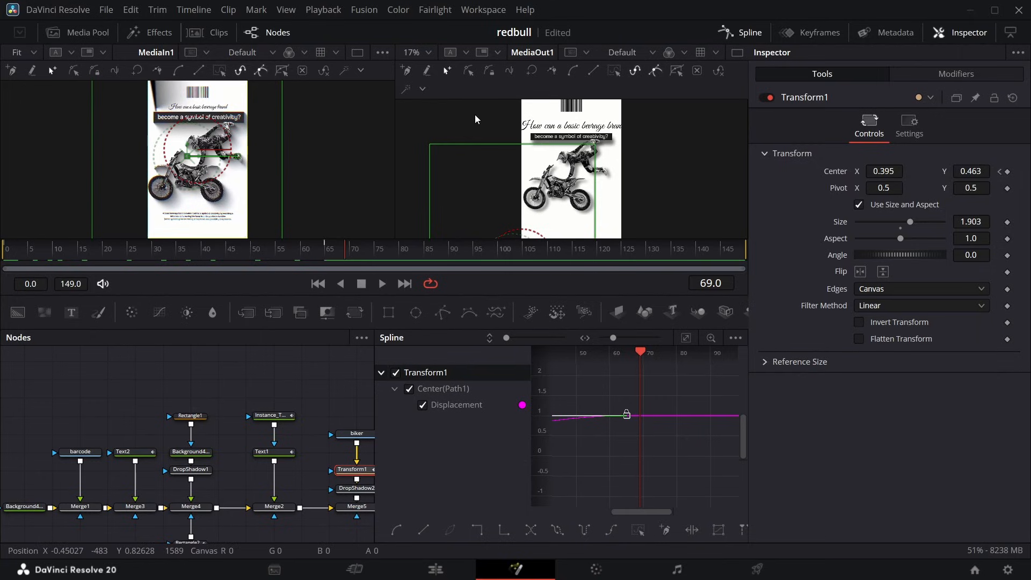
left_click(760, 27)
Bring Shapes (35).png from the media pool into the node graph and rename its node star.
scroll(162, 109, "up", 3)
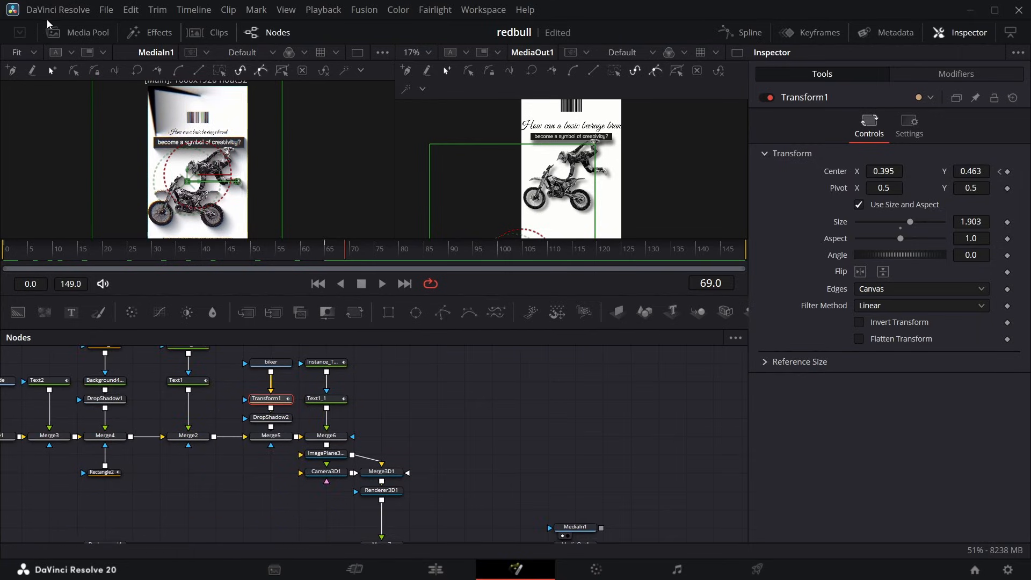
left_click(104, 31)
left_click_drag(224, 192, 430, 408)
left_click(78, 32)
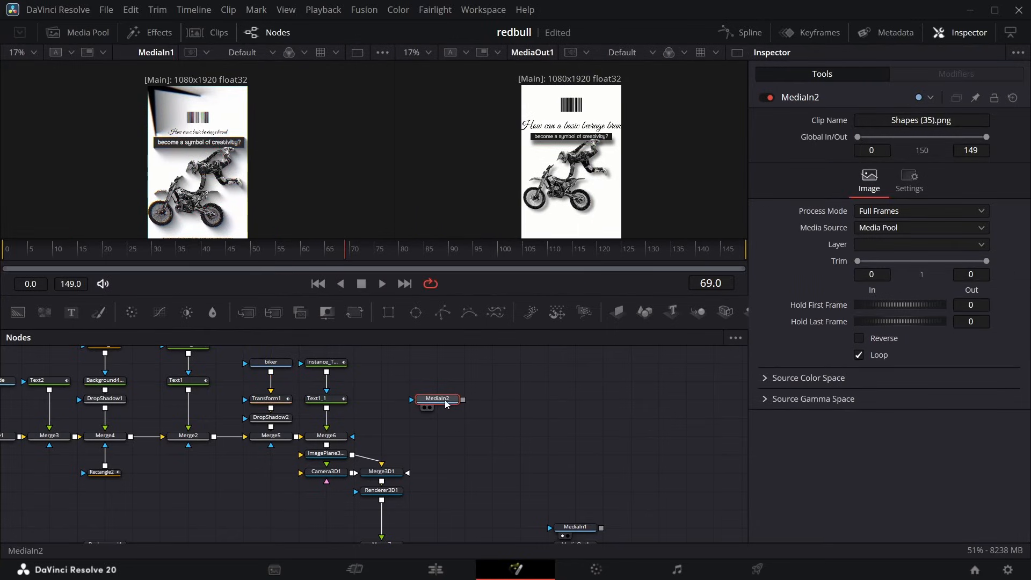
key("F2")
type("sta")
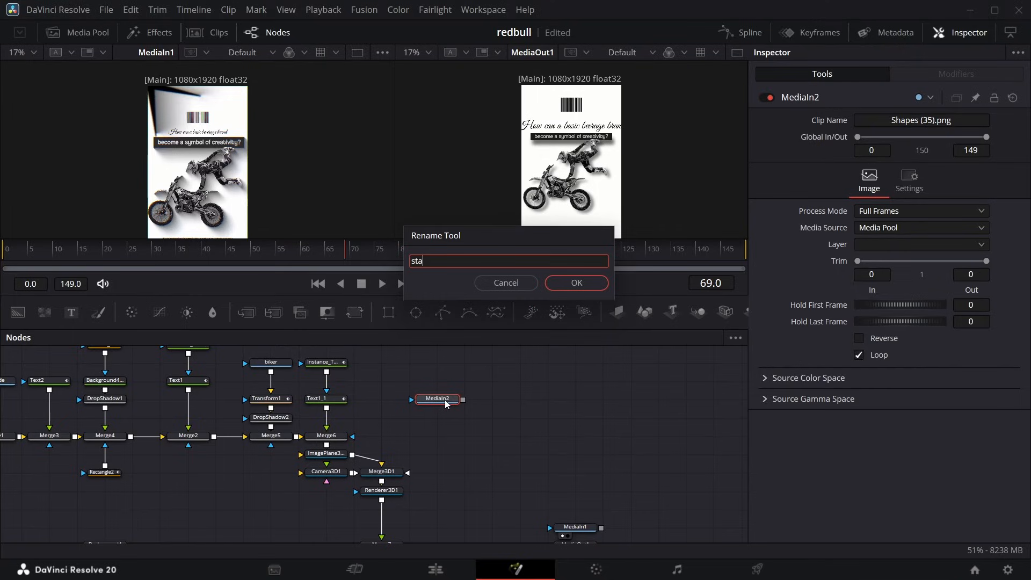
type("r")
key("Return")
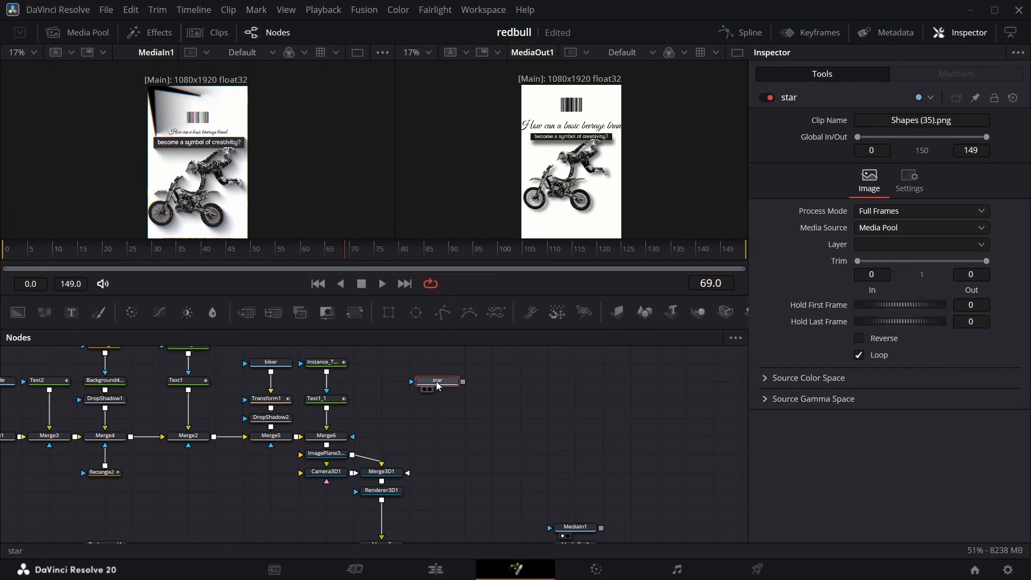
Add a Drop Shadow after the star node, place it below the star, and view its output in the second viewer.
key("shift+space")
type("drop")
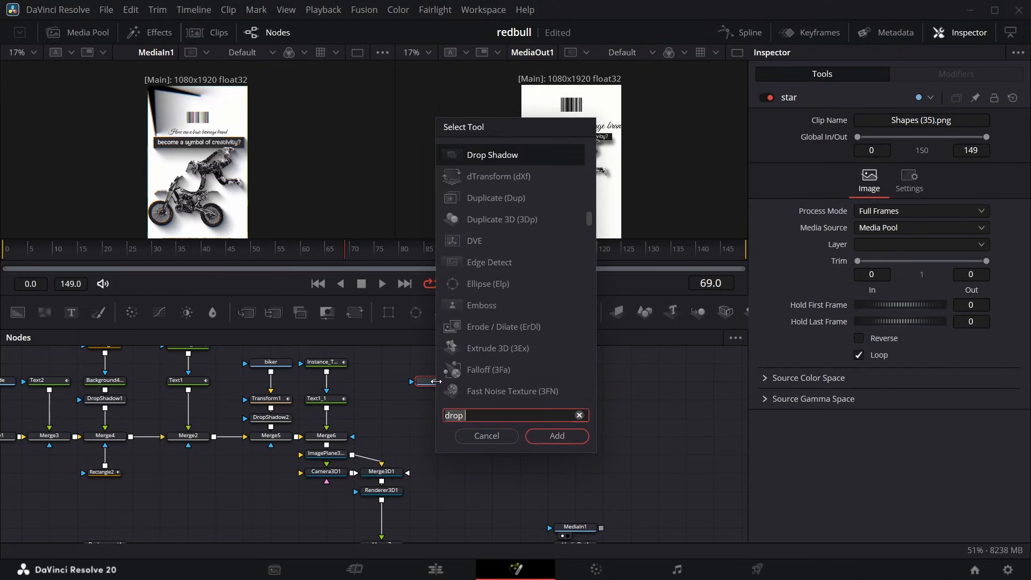
key("Return")
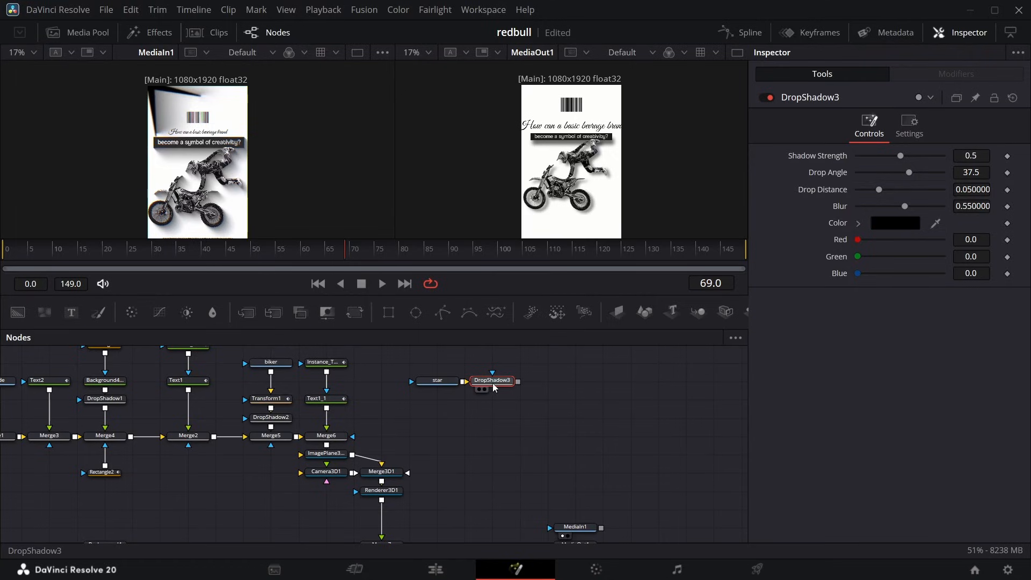
left_click_drag(509, 383, 454, 416)
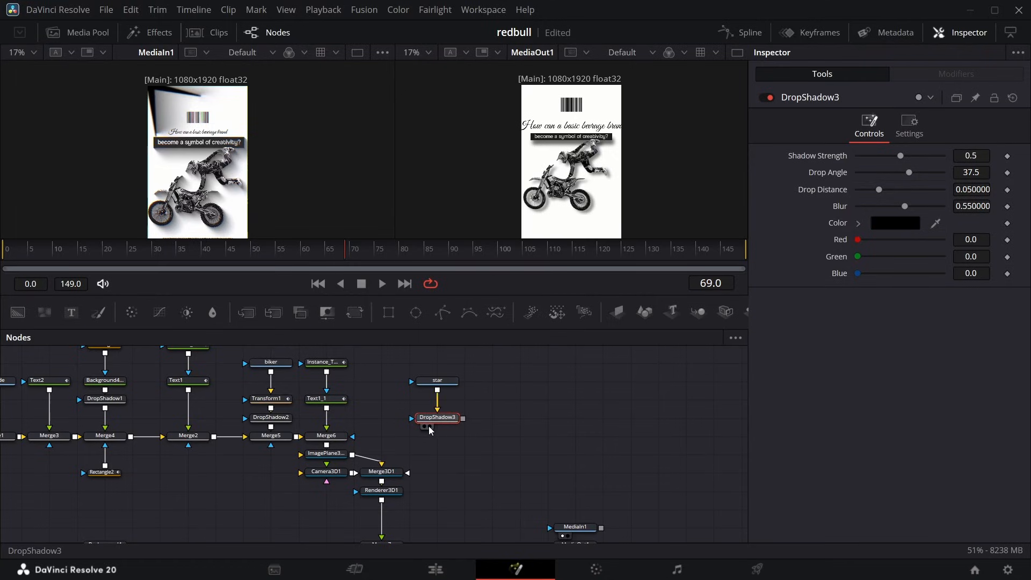
left_click(429, 426)
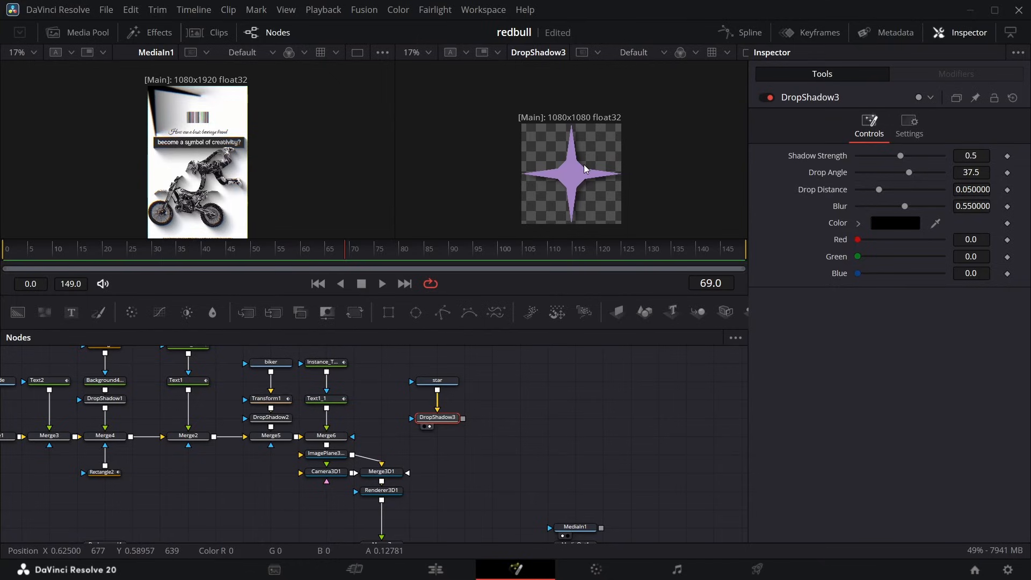
left_click(442, 381)
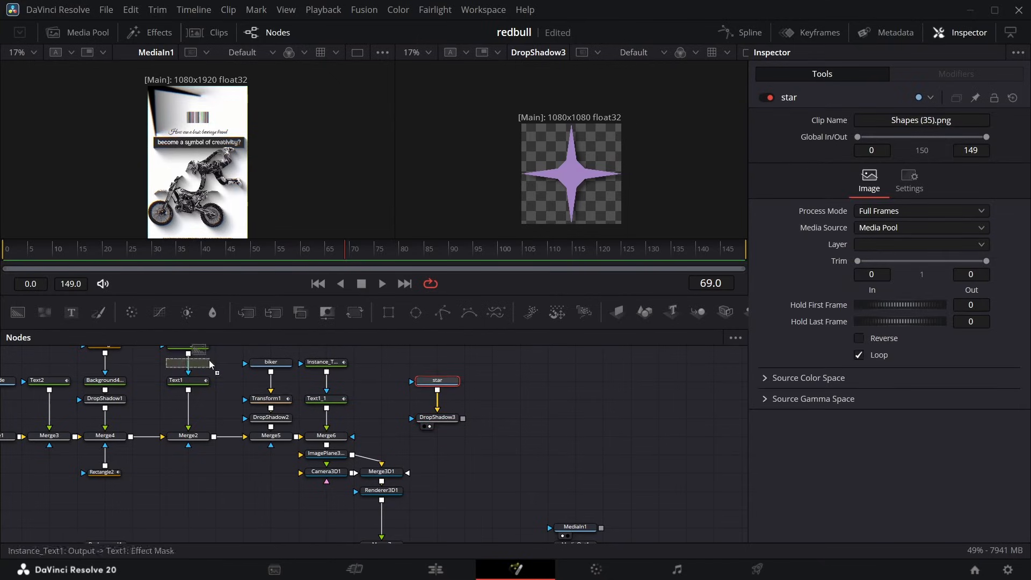
left_click_drag(210, 364, 385, 409)
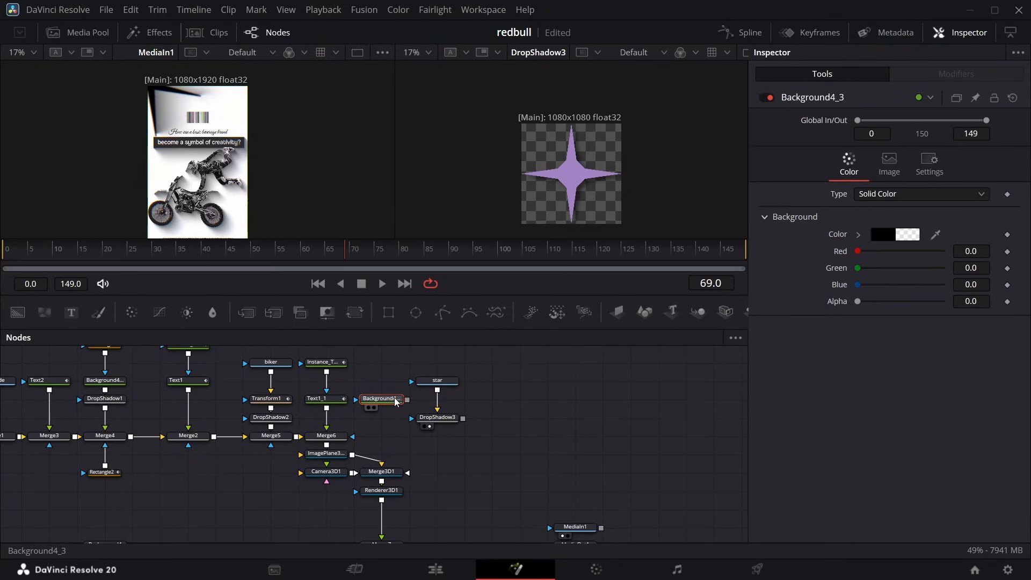
key("Delete")
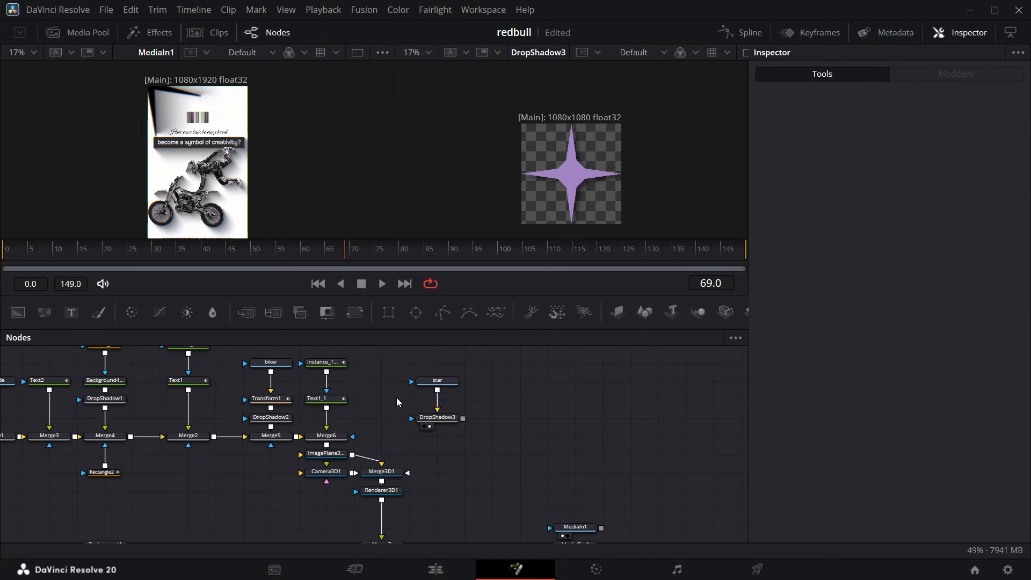
Insert a Color Generator between the star node and DropShadow3, and connect the star to its mask input as well.
left_click(441, 381)
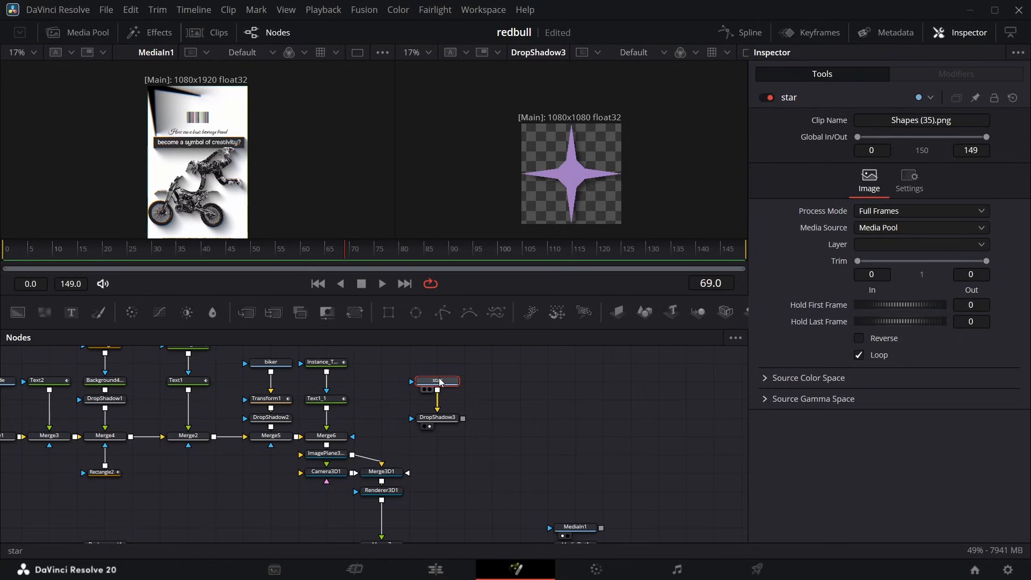
key("shift+space")
type("drop")
type("colo")
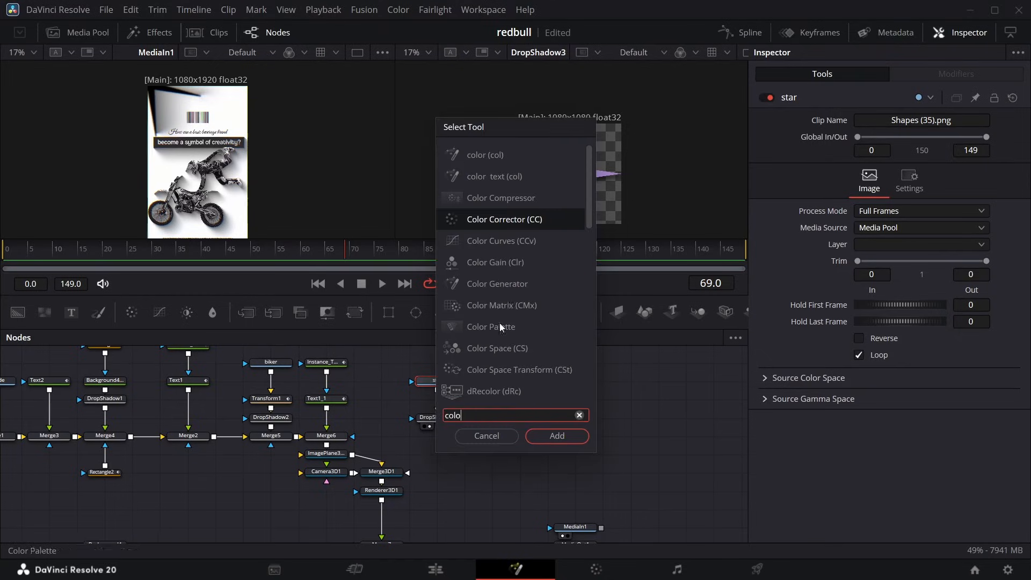
left_click(509, 283)
left_click(558, 442)
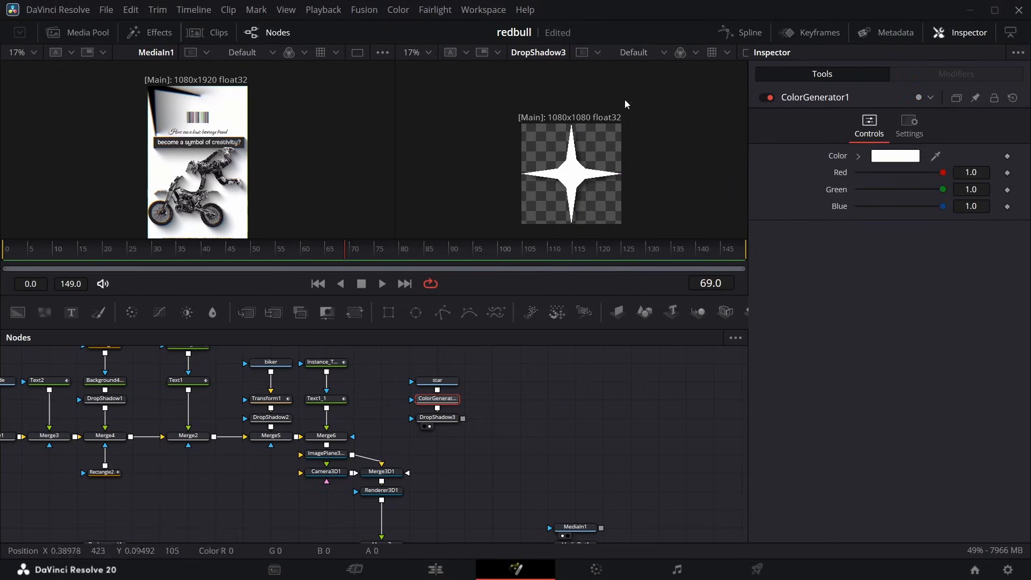
left_click_drag(437, 380, 414, 400)
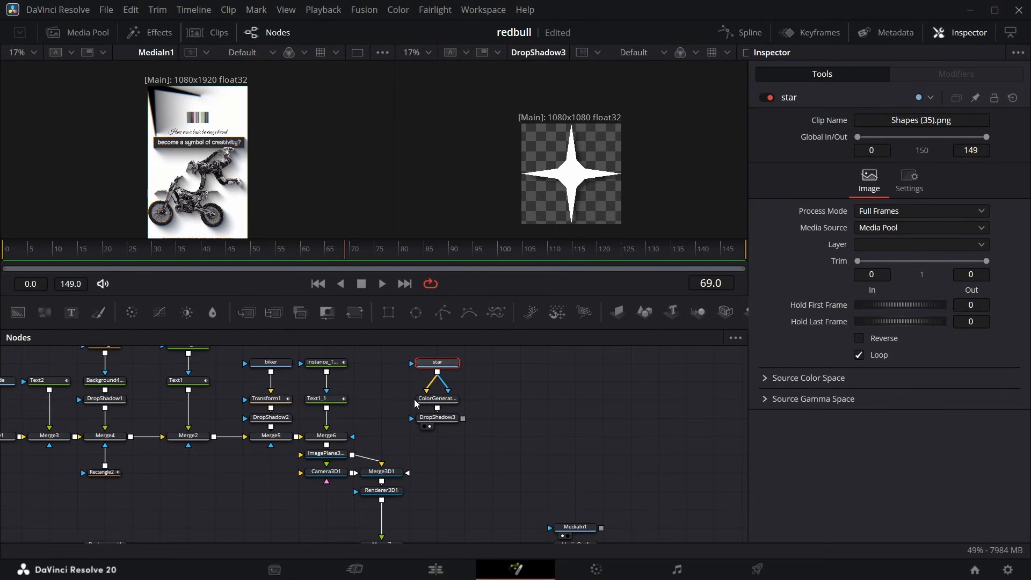
Set the star's generated color to black and its drop shadow to Drop Angle 43.0 and Drop Distance 0.0709.
left_click(437, 398)
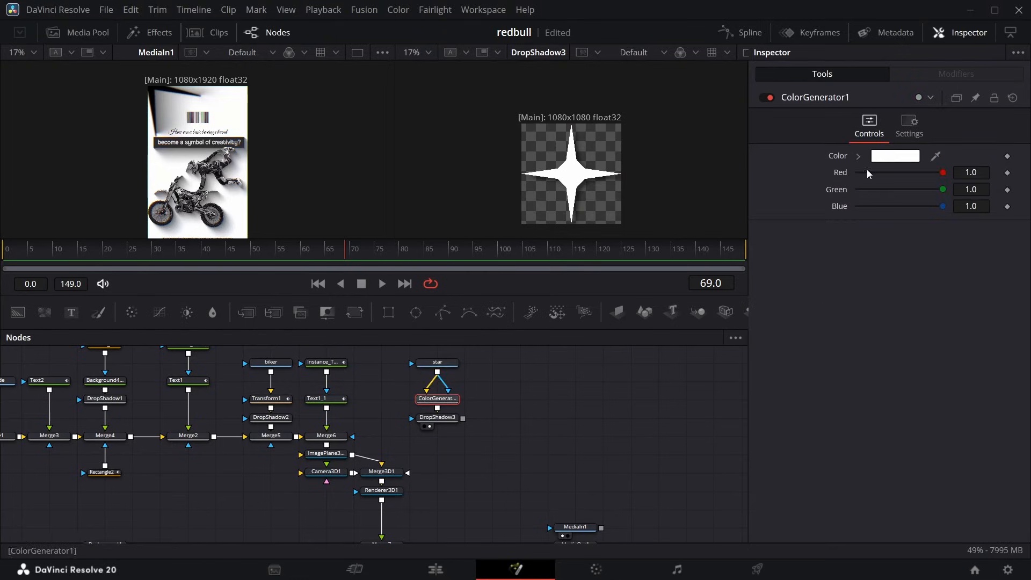
left_click(895, 156)
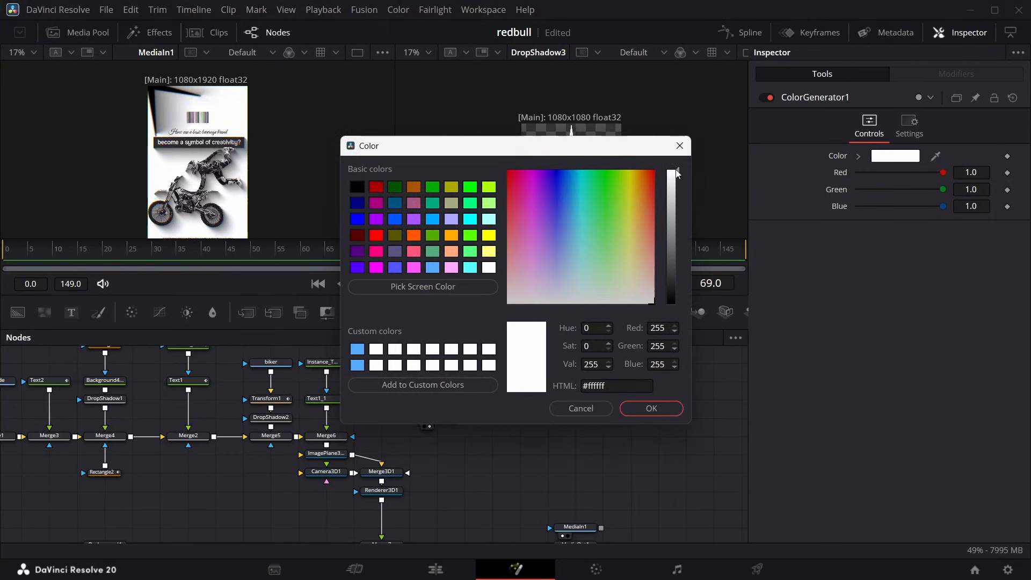
left_click_drag(681, 171, 672, 459)
left_click(651, 408)
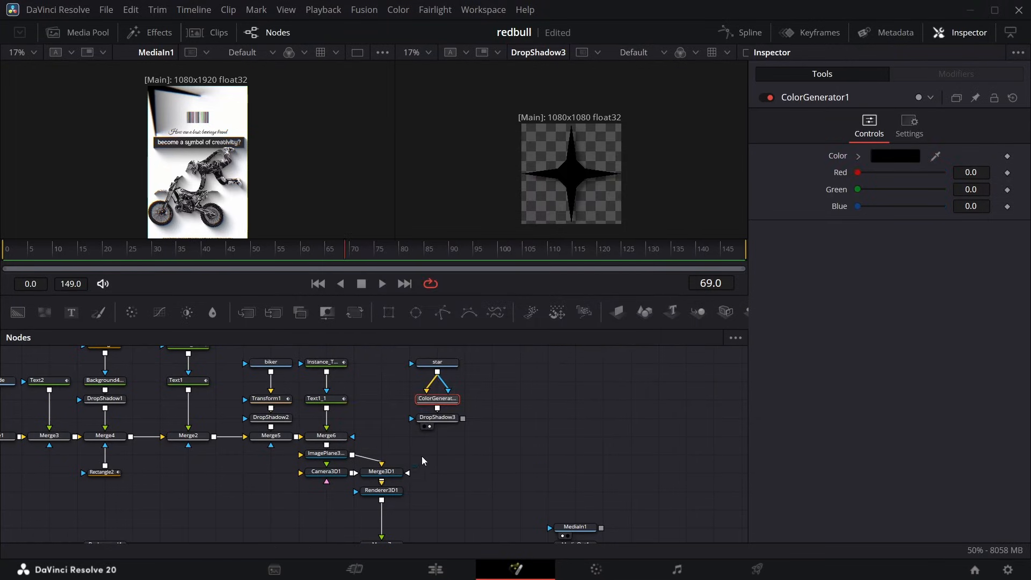
left_click(441, 421)
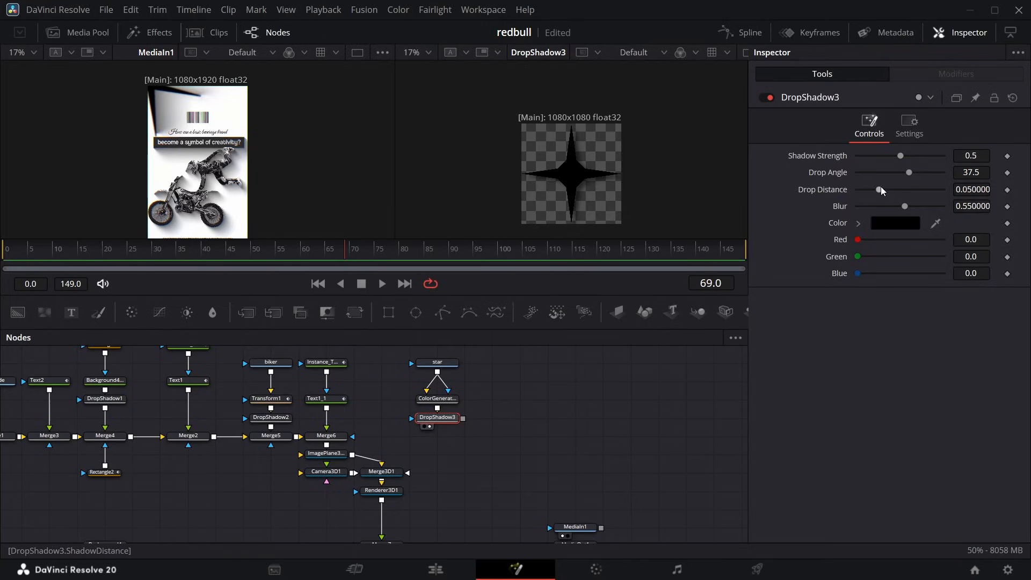
left_click_drag(880, 189, 910, 172)
Add a Gaussian Blur after the star's drop shadow with Strength 0.465, and save the project.
key("shift+space")
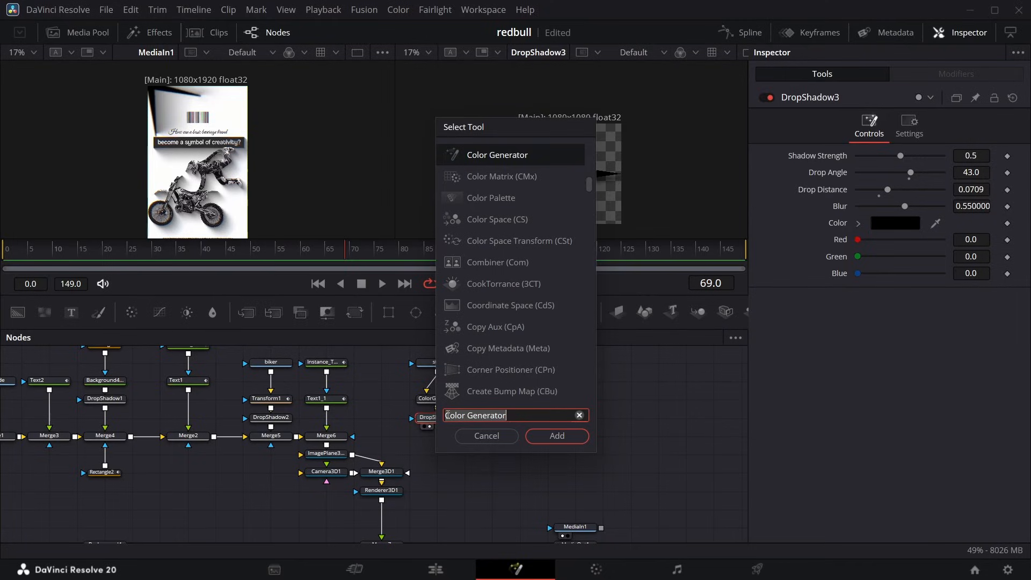
type("gau")
key("Return")
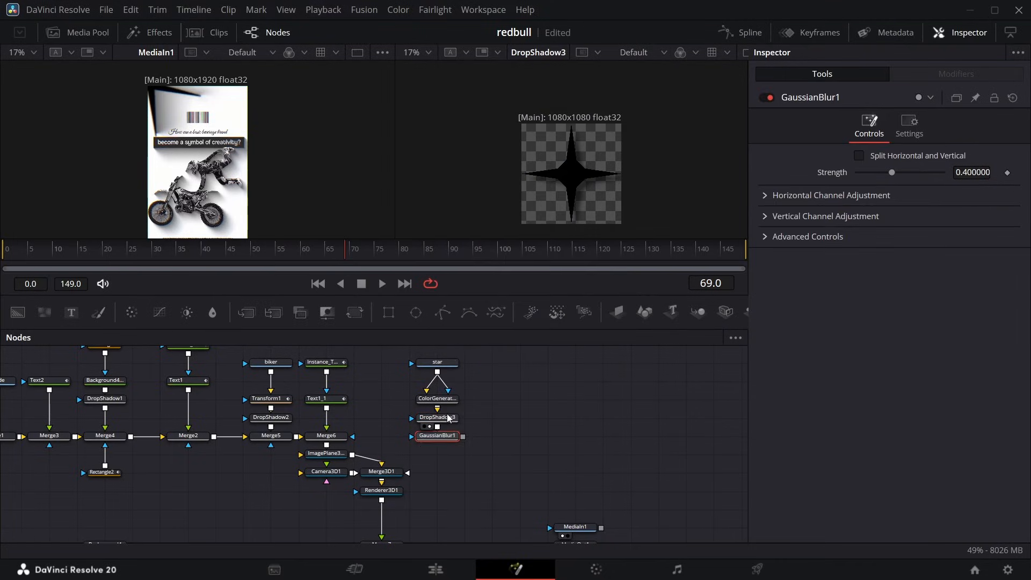
left_click_drag(895, 176, 898, 174)
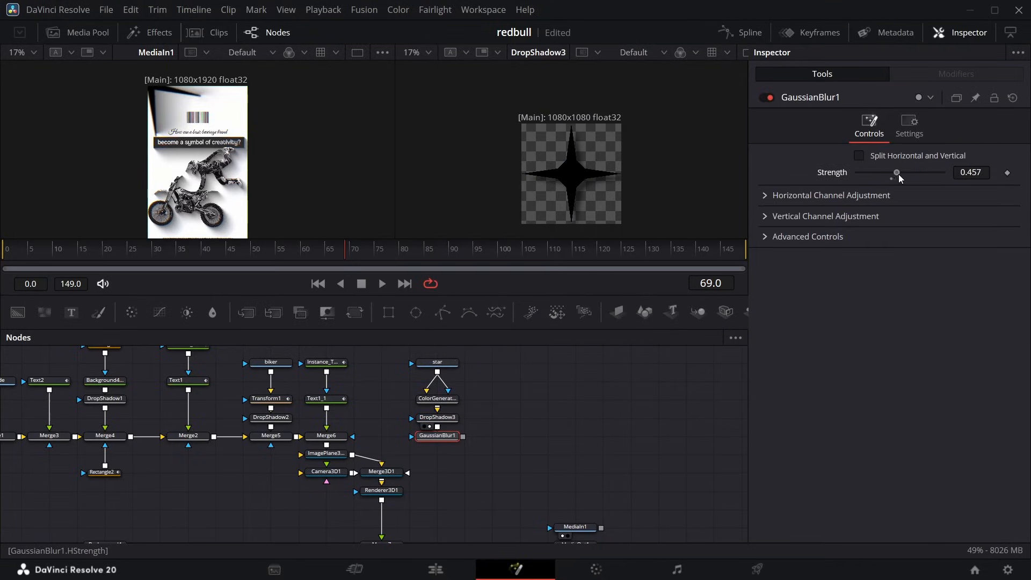
key("ctrl+s")
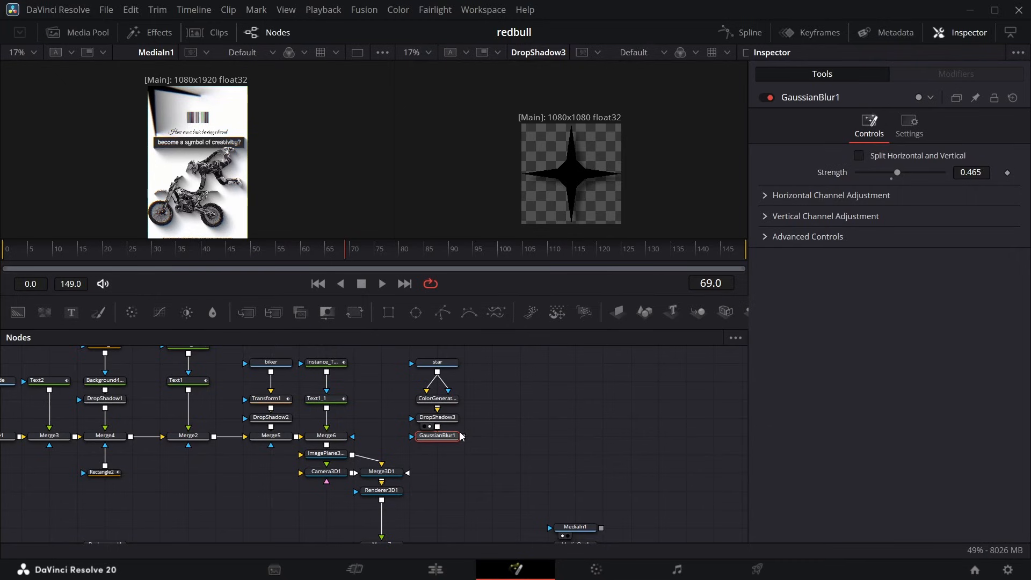
Add an Image Plane 3D after the star's blur, raise the star branch, connect it to Merge3D1, and view MediaOut1 in the second viewer.
left_click(618, 311)
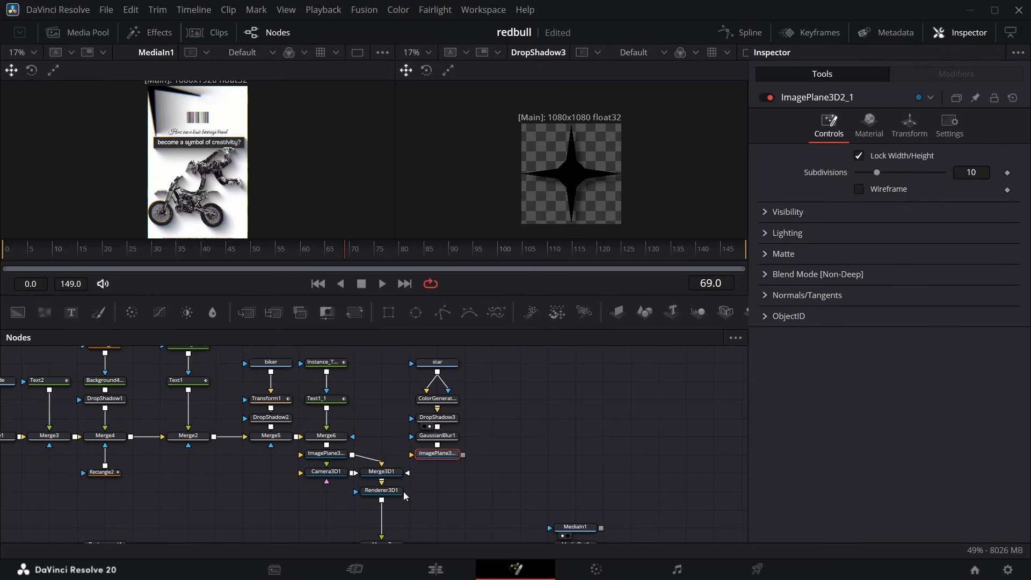
left_click_drag(404, 492, 489, 330)
left_click_drag(449, 490, 392, 514)
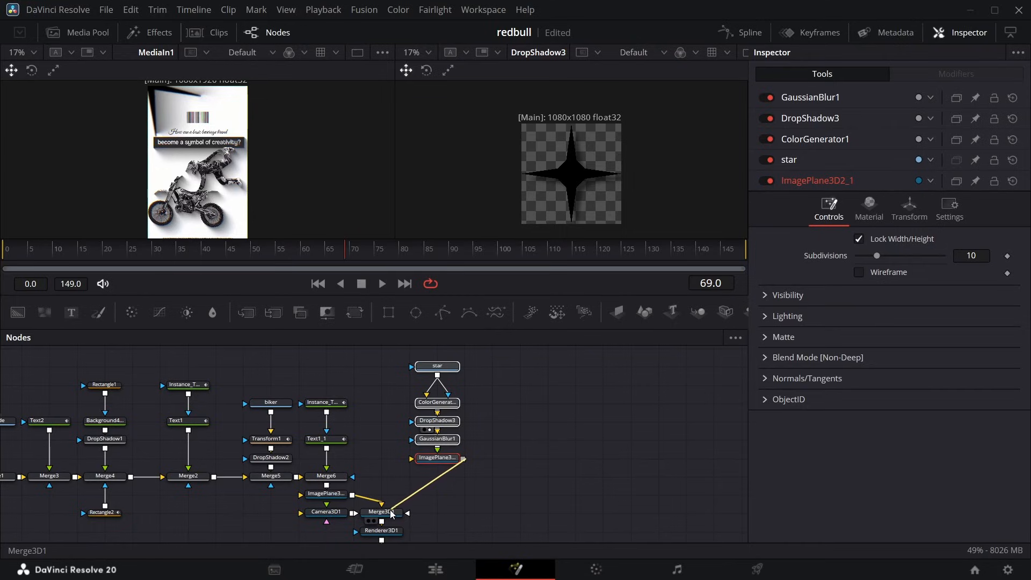
scroll(487, 490, "down", 5)
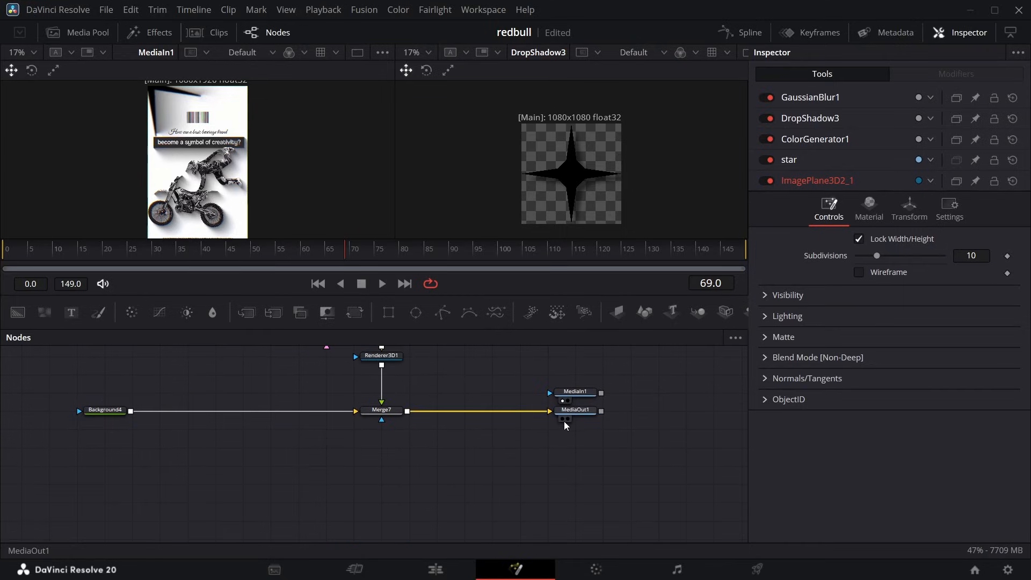
left_click(566, 420)
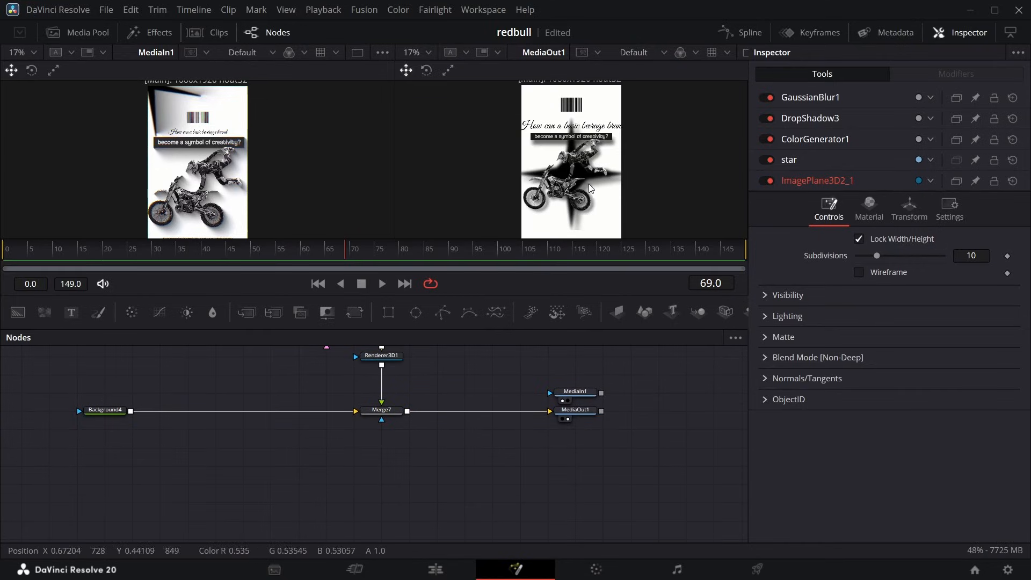
Set the star image plane's Z translation to 0.06 to bring the star in front of the biker.
scroll(362, 449, "up", 3)
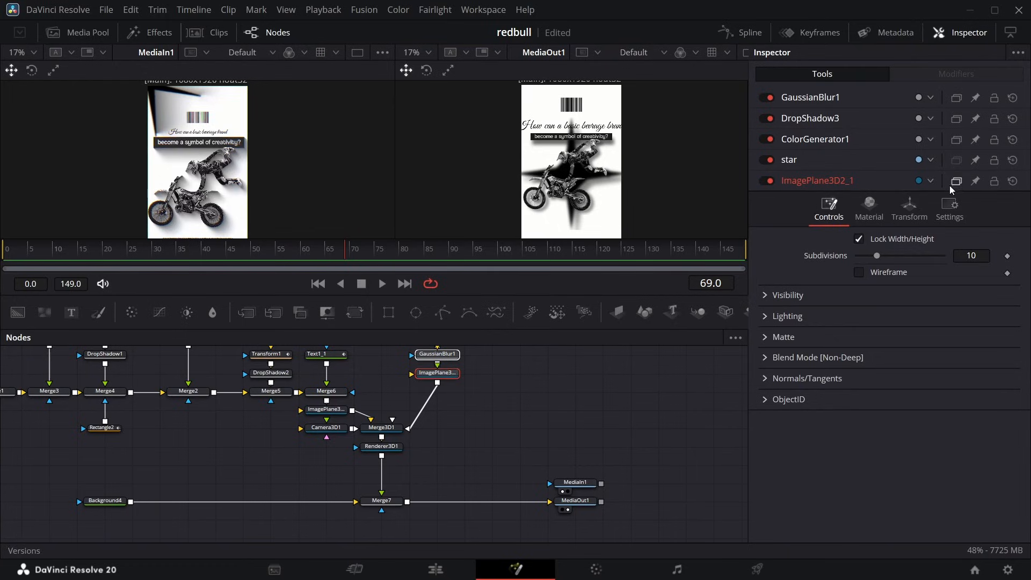
left_click(447, 355)
left_click(446, 375)
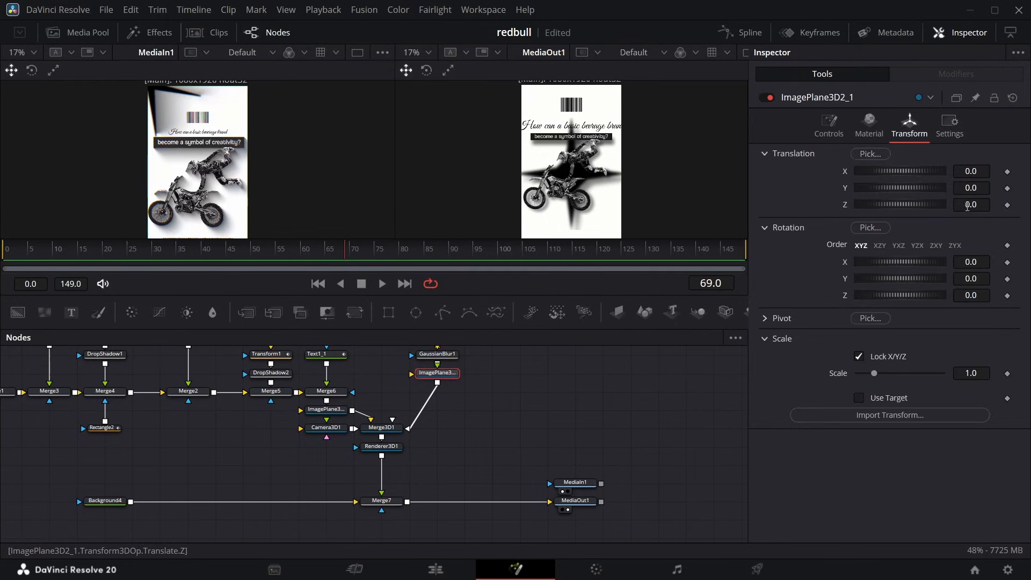
left_click_drag(967, 205, 971, 206)
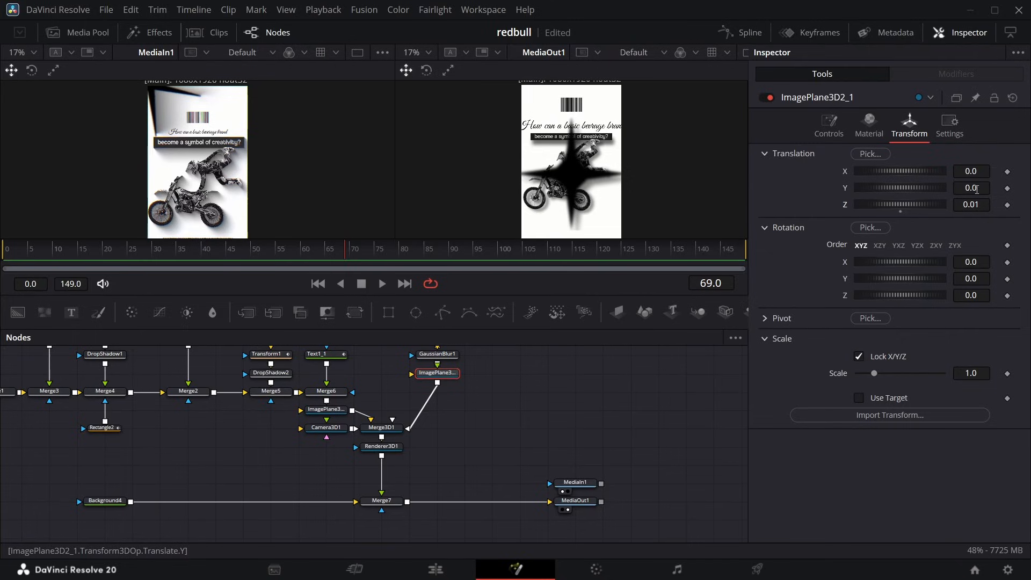
Place the star image plane at X translation -0.542 and Y translation 0.741, and set its Z rotation to -14.9.
left_click_drag(966, 189, 580, 5)
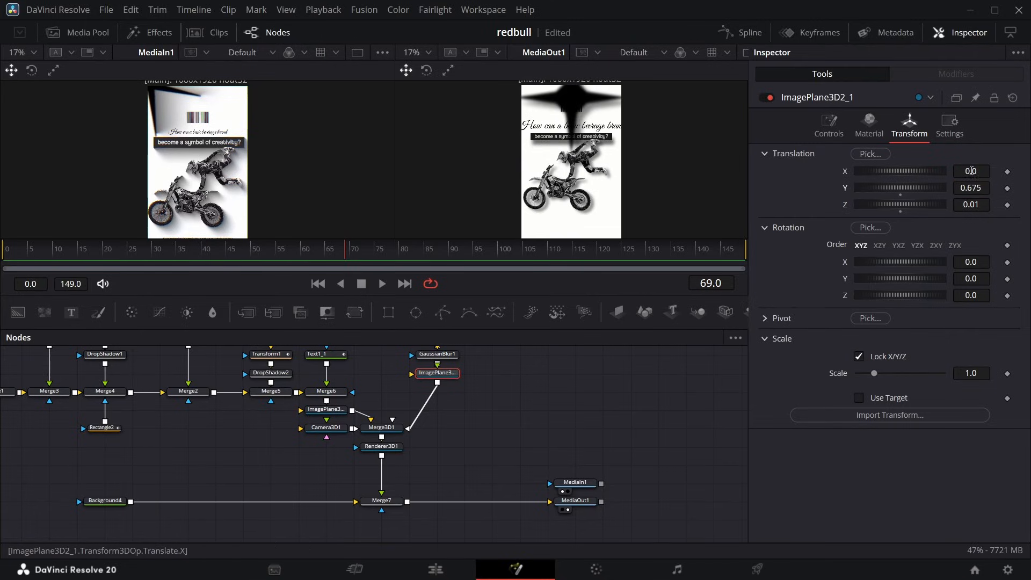
left_click_drag(971, 171, 835, 171)
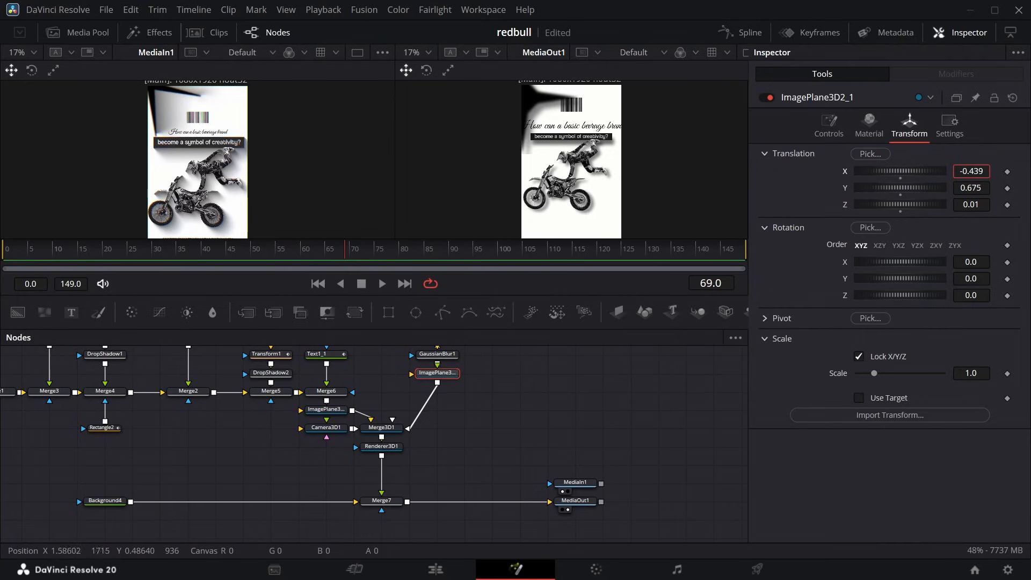
left_click_drag(970, 295, 890, 295)
mouse_move(973, 175)
left_mouse_down()
mouse_move(958, 175)
mouse_move(998, 185)
mouse_move(938, 171)
mouse_move(981, 188)
left_mouse_up()
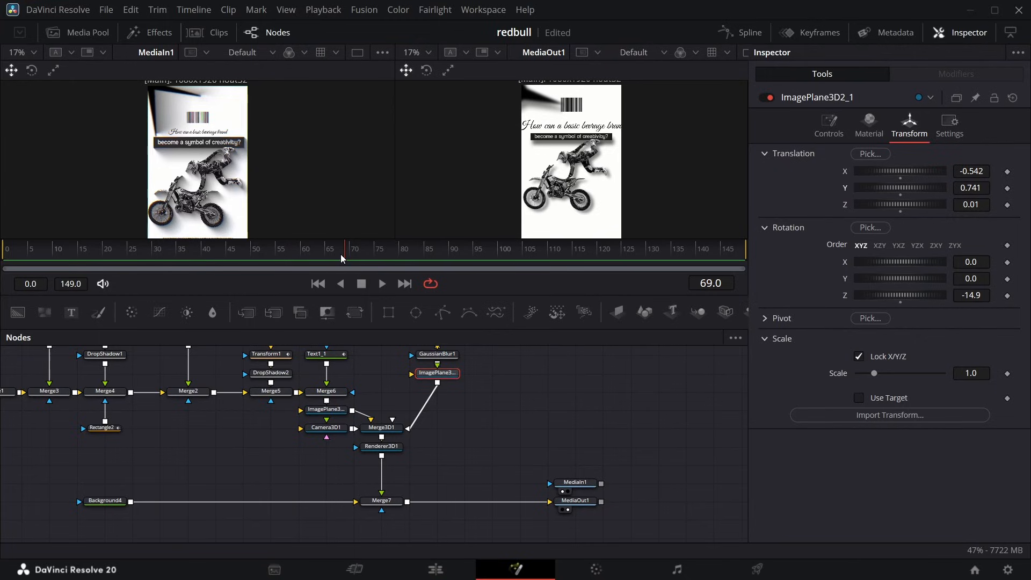
Animate the star image plane's Z rotation with keyframes of 335.0 at frame 0 and -14.9 at frame 120.
left_click_drag(340, 254, 599, 278)
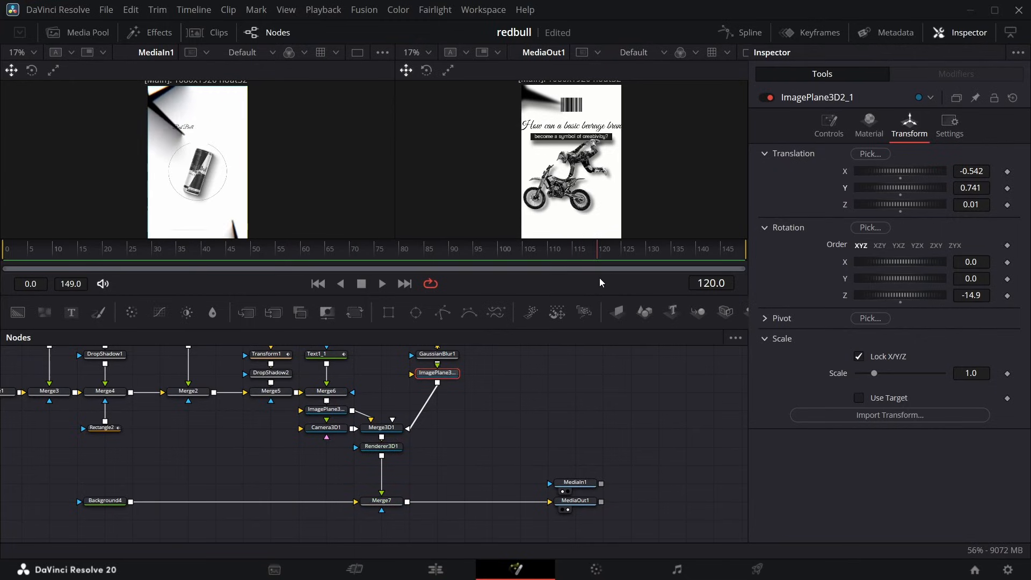
left_click(1006, 295)
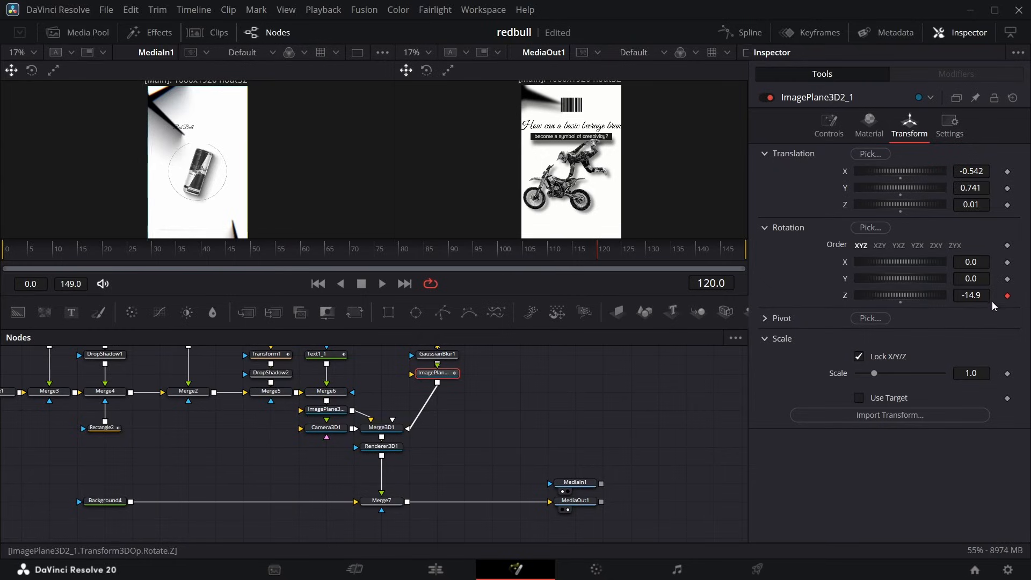
key("Home")
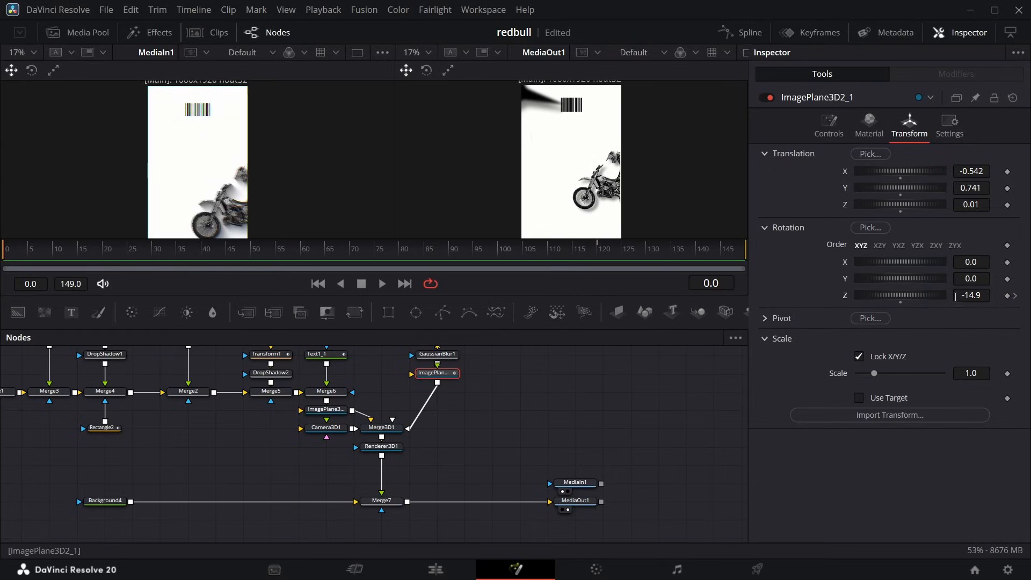
left_click_drag(966, 295, 1026, 295)
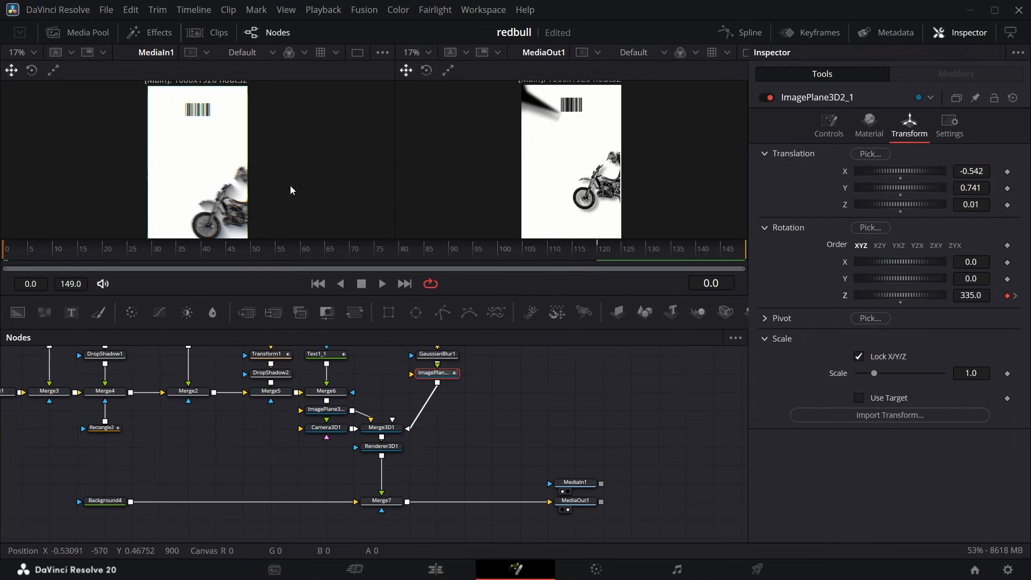
left_click_drag(7, 262, 4, 110)
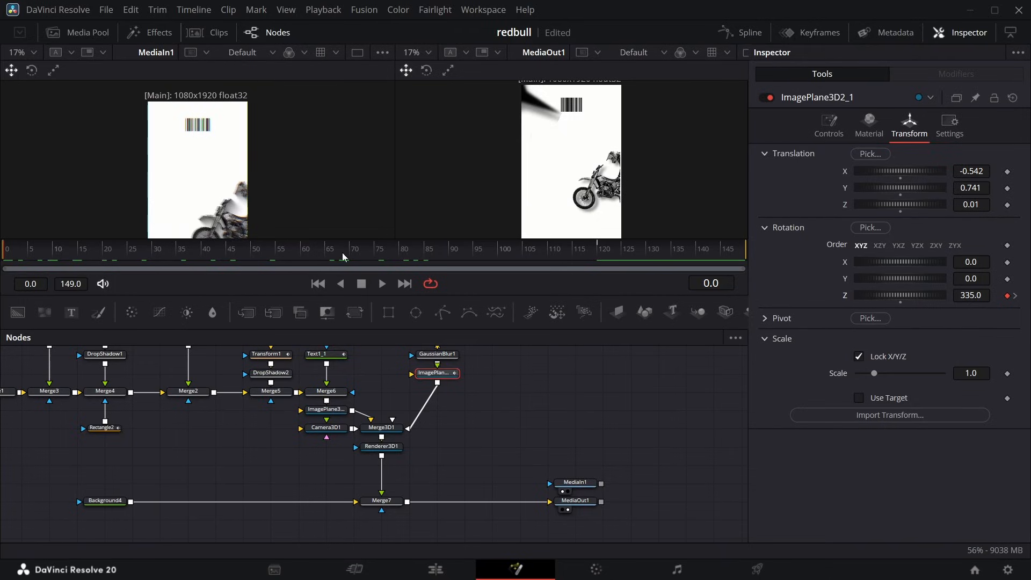
Move Camera3D1 away from Merge3D1 to make room and add a Transform 3D node after the camera.
left_click(333, 430)
left_click_drag(334, 431, 220, 429)
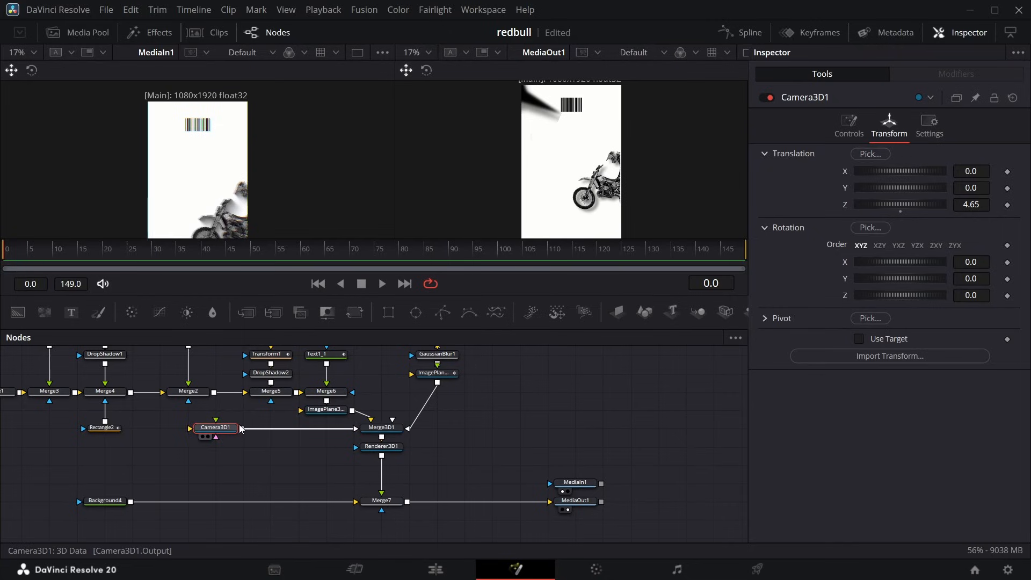
key("shift+space")
type("xf")
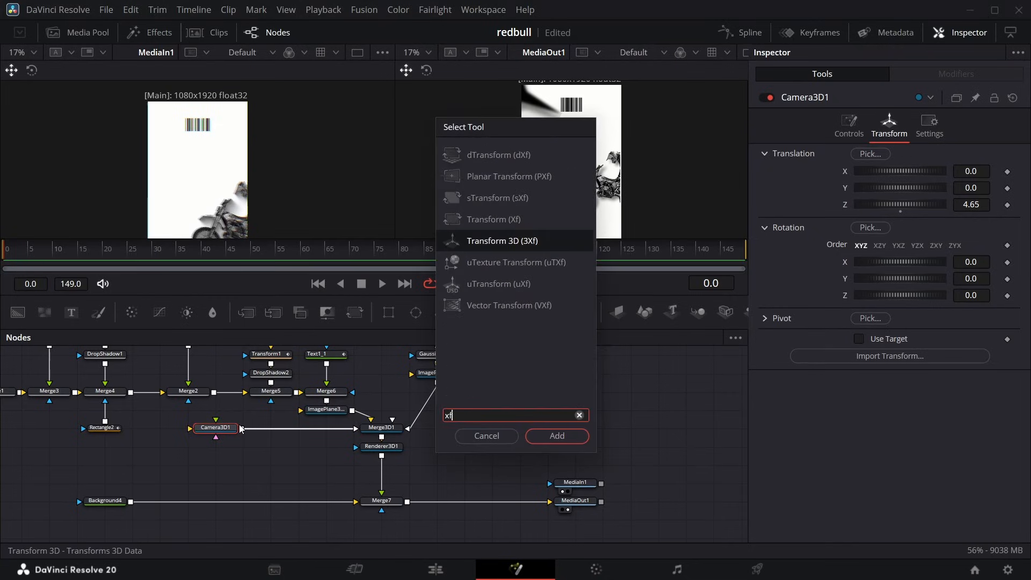
key("Return")
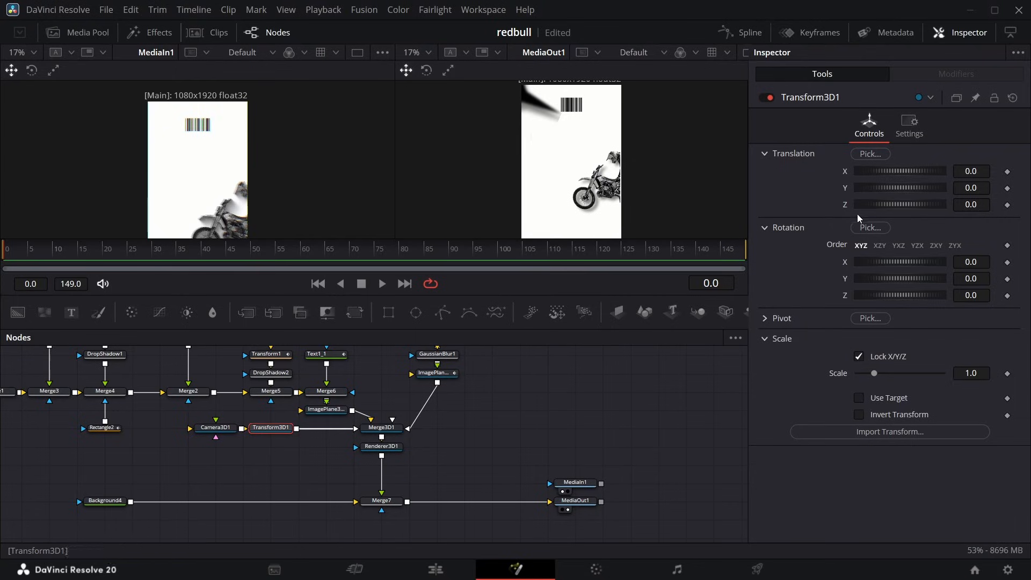
Keyframe the camera's Transform 3D Z translation at -0.42 on frame 0 and 0.0 on frame 35.
left_click(1007, 206)
left_click_drag(11, 255, 181, 289)
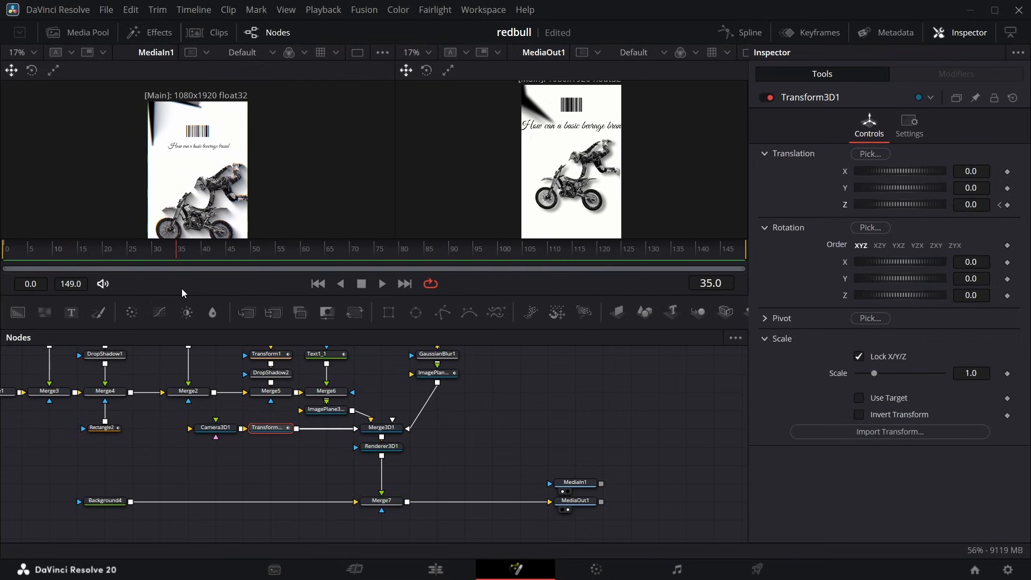
left_click(1007, 205)
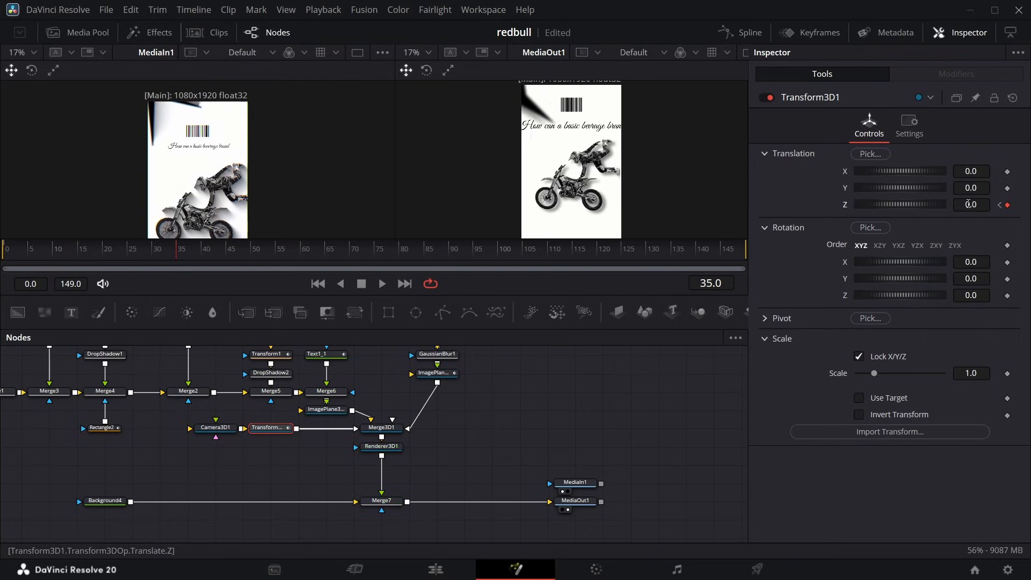
left_click(1000, 205)
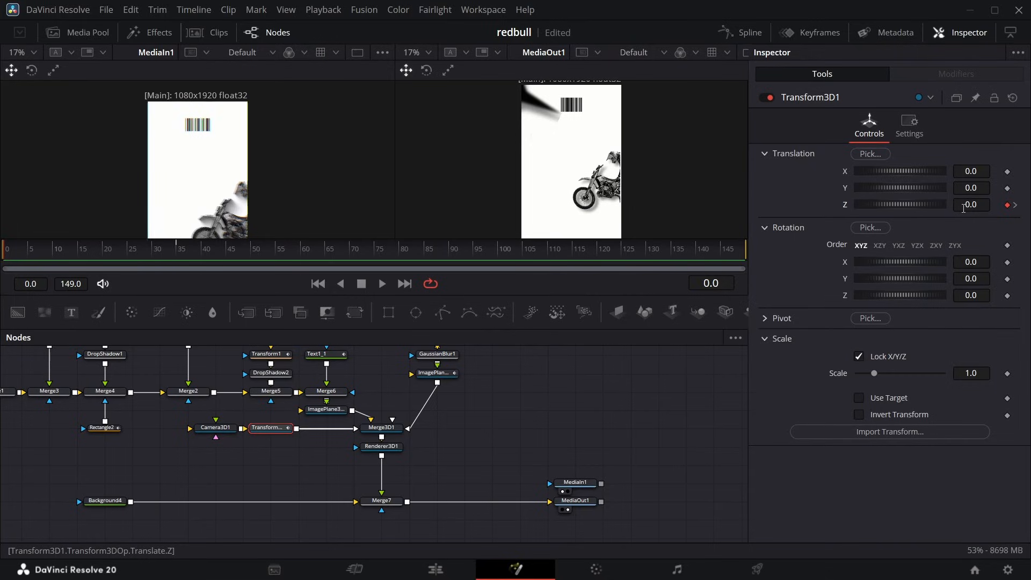
left_click_drag(967, 204, 946, 204)
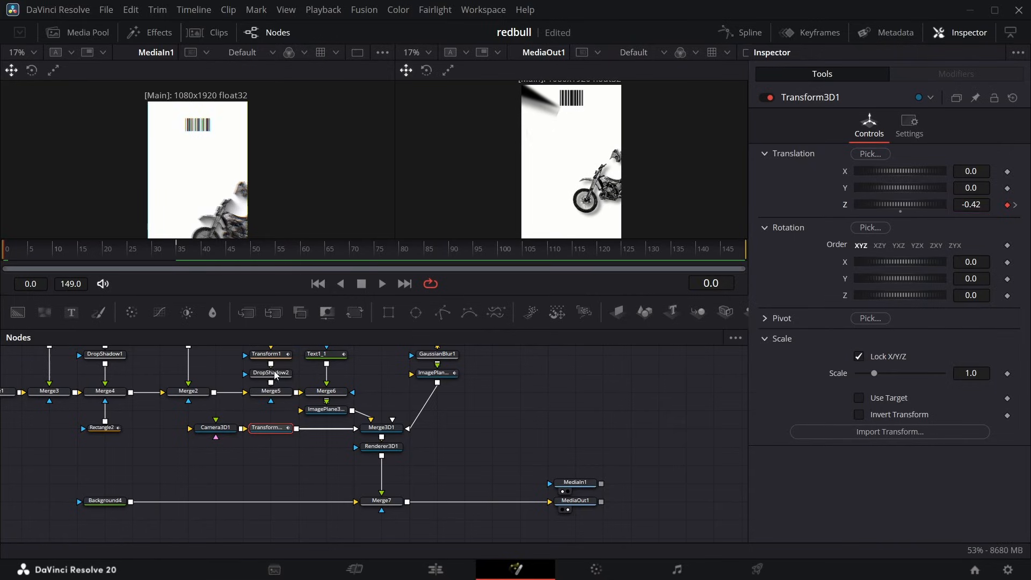
Keyframe the star image plane's Y translation at 1.043 on frame 0 and 0.741 on frame 15, and scrub through the move.
scroll(416, 413, "up", 2)
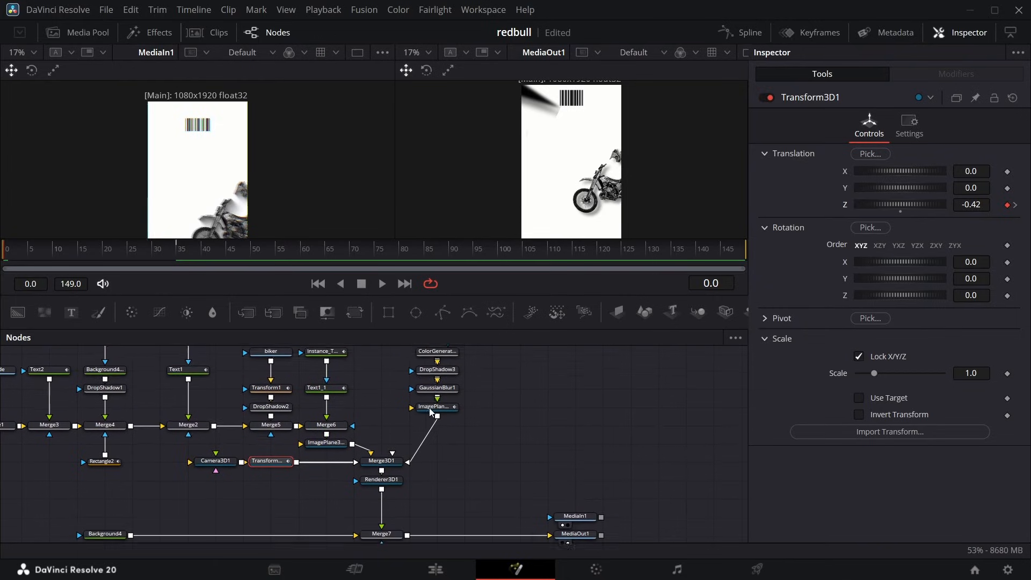
left_click(436, 410)
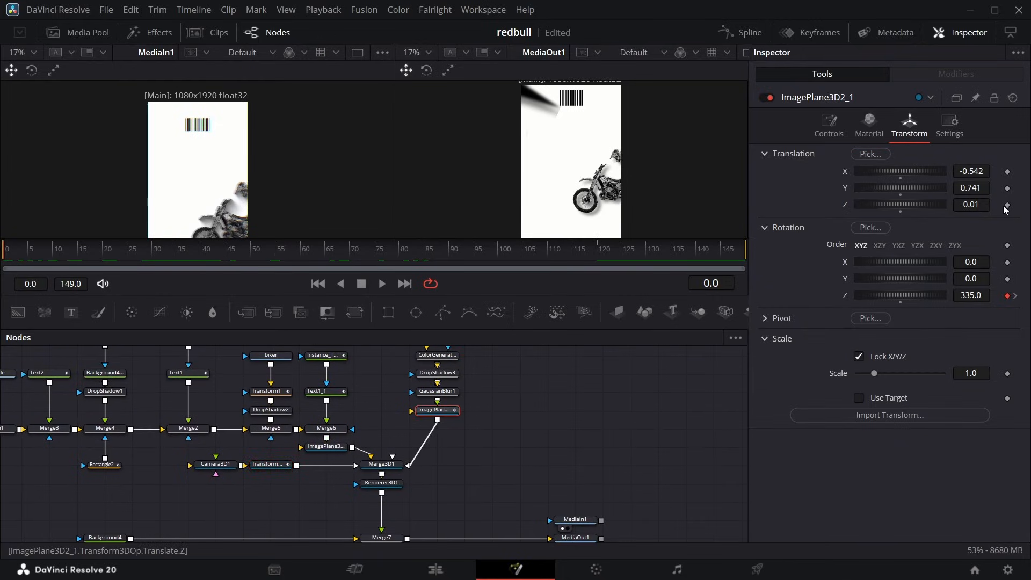
left_click(1007, 188)
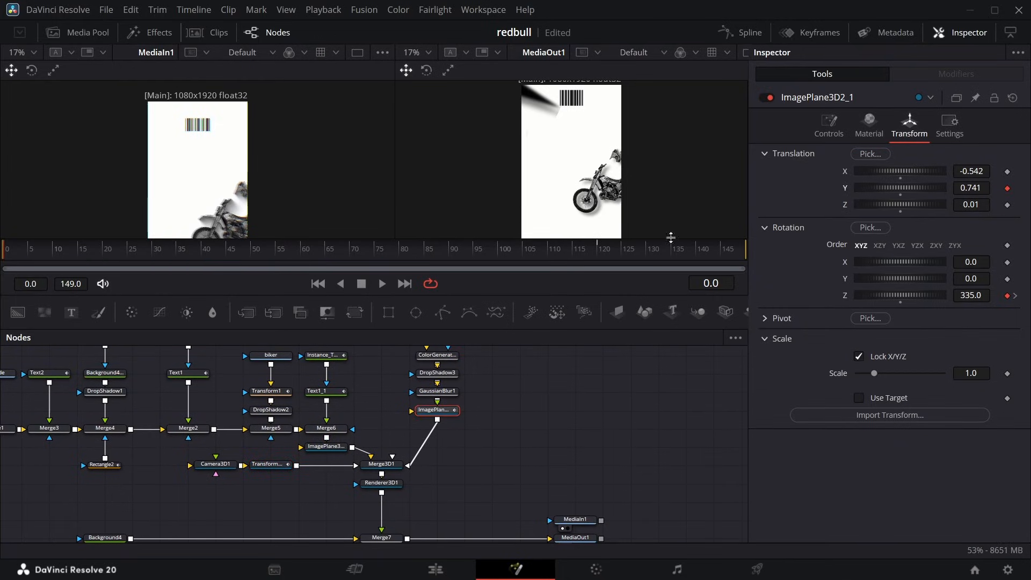
left_click(79, 257)
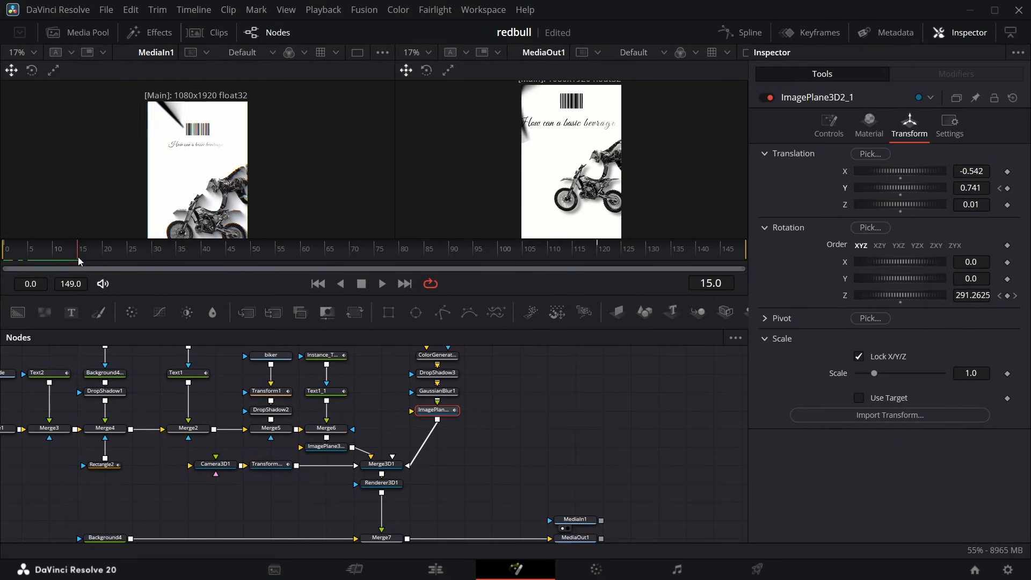
left_click(1000, 189)
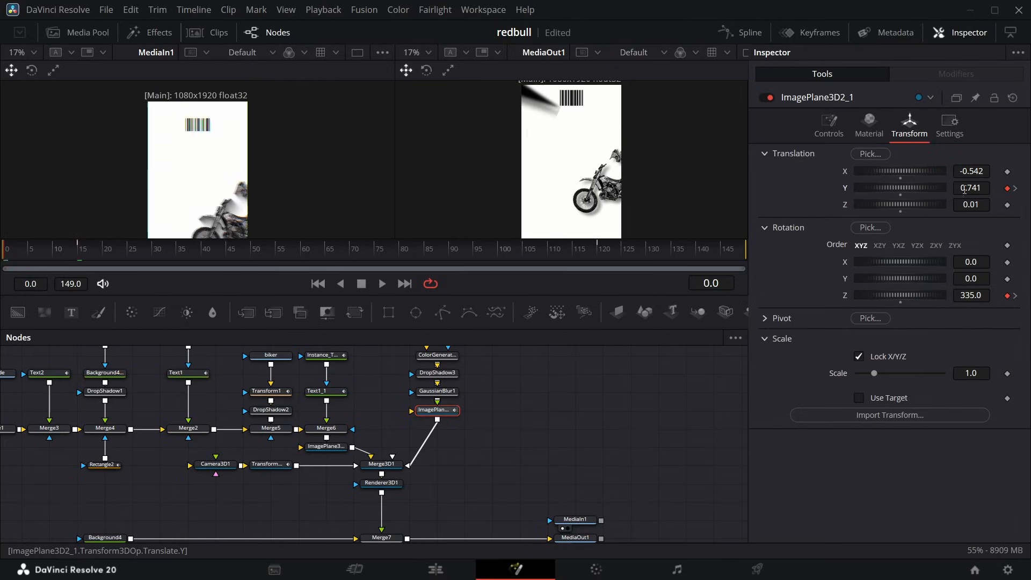
left_click_drag(963, 188, 1027, 187)
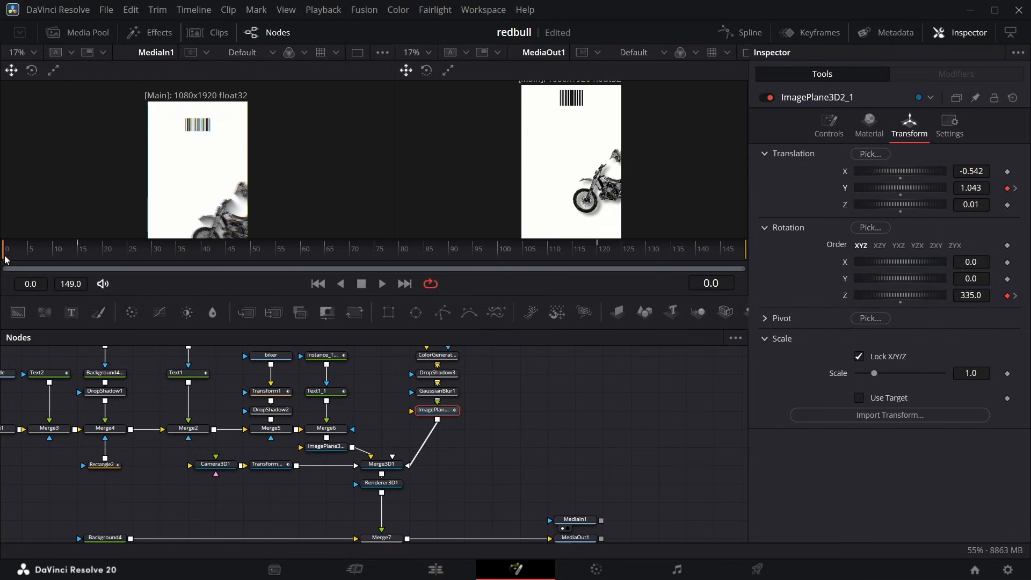
left_click_drag(11, 257, 131, 261)
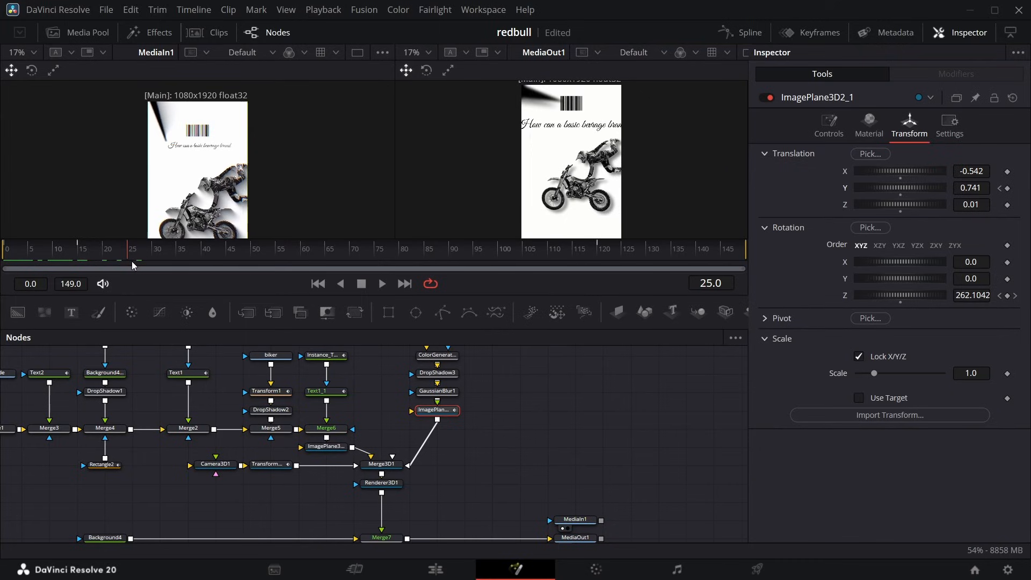
Ease the star image plane's Y Offset and Z Rotation curves with flat keyframe handles in the spline editor.
left_click(762, 32)
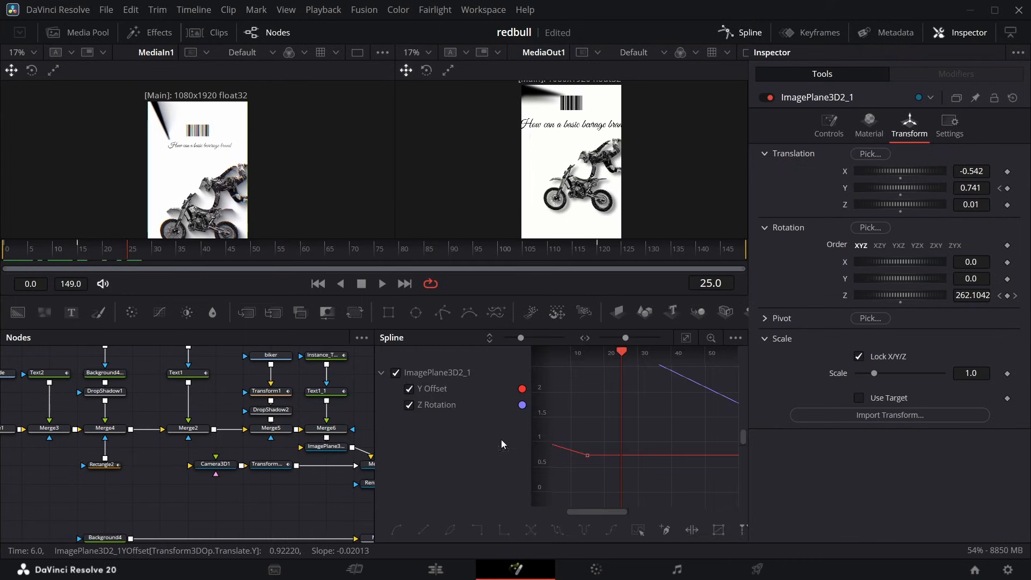
key("f")
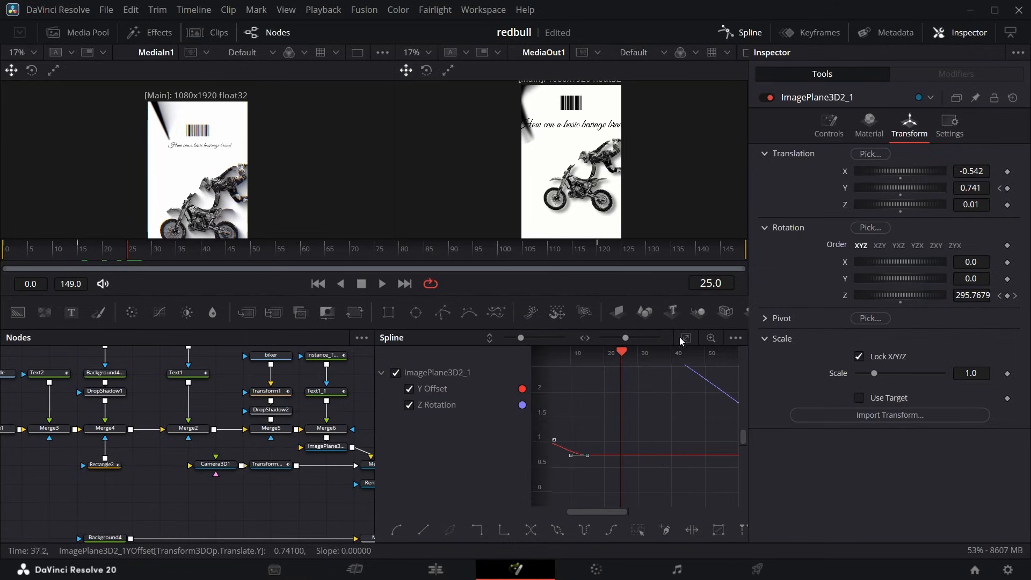
left_click(740, 34)
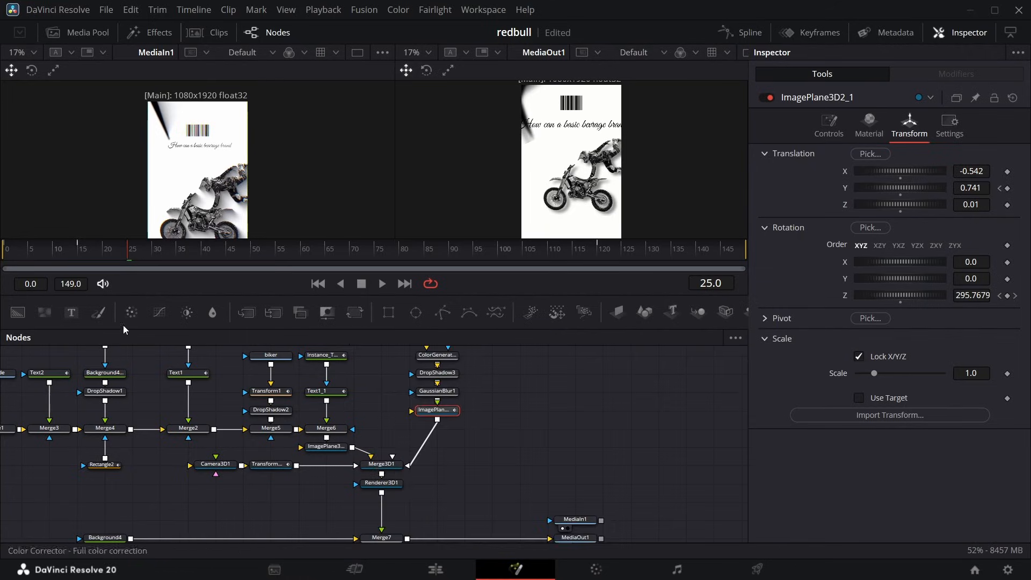
Fit the camera Transform 3D's Z Offset curve in the spline editor and ease its keyframes.
left_click(271, 464)
left_click(762, 32)
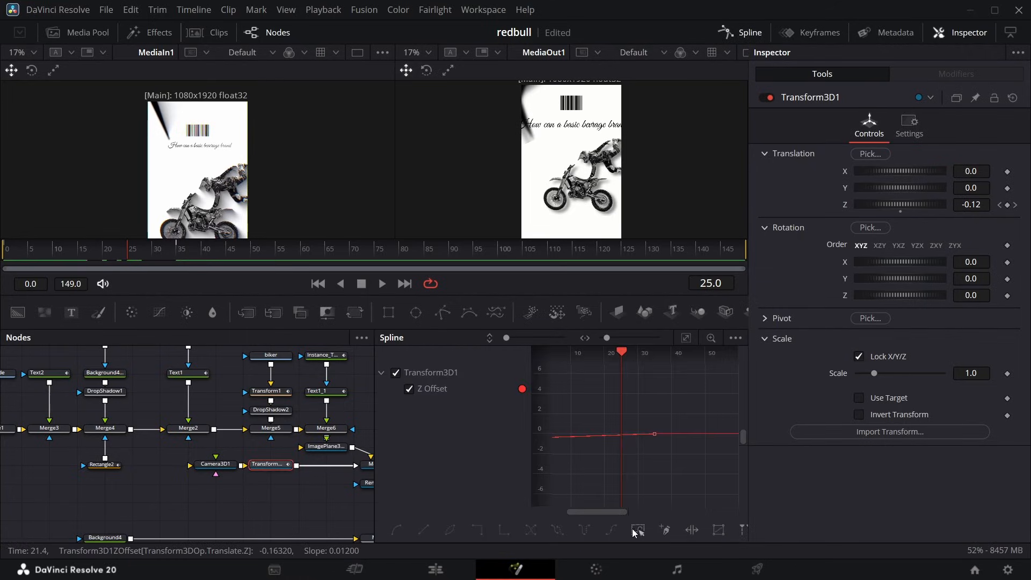
left_click(686, 337)
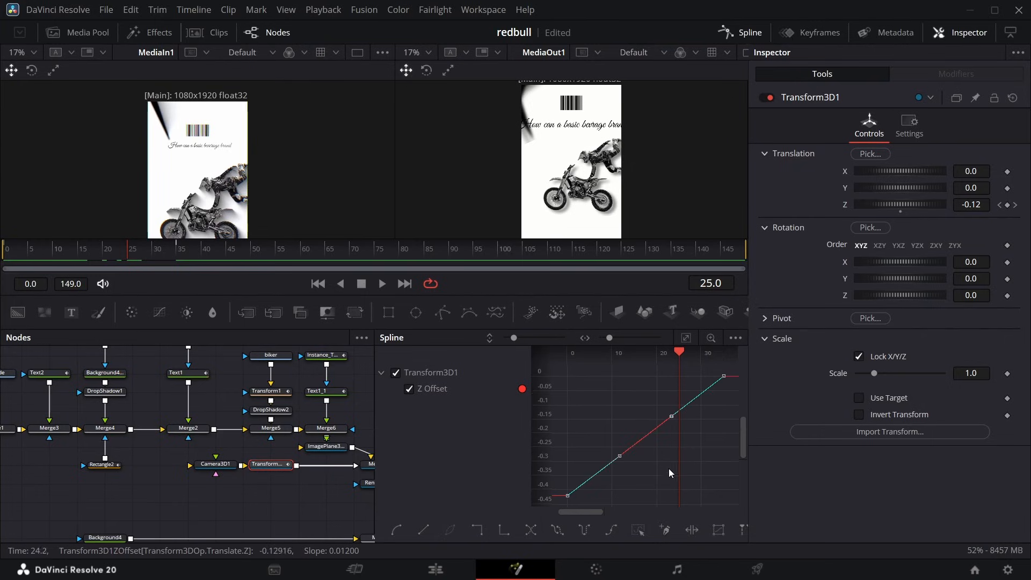
right_click(641, 482)
mouse_move(682, 288)
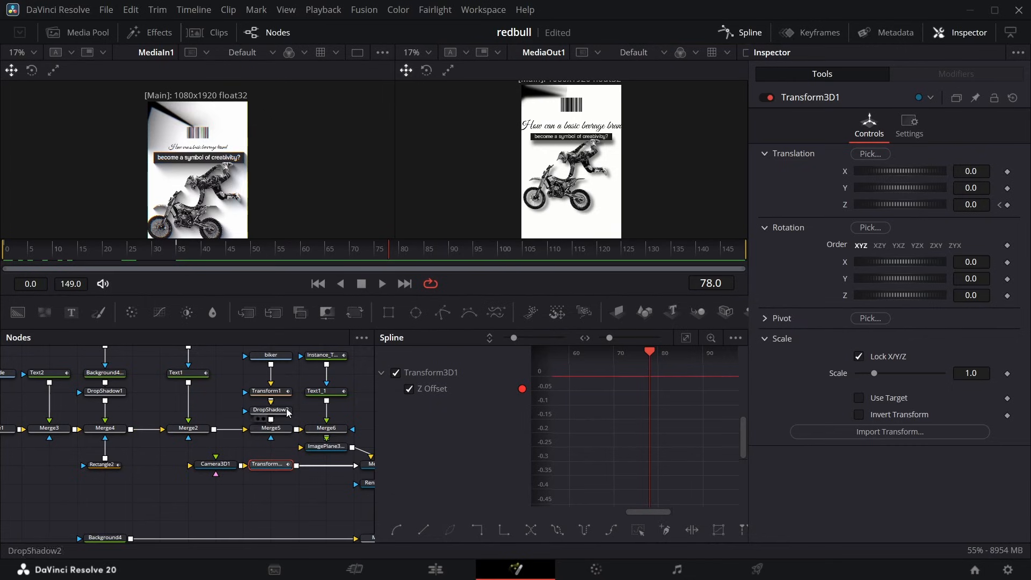
Set the size of the "How can a basic bevrage brand" text to 0.0887 and close the spline editor.
scroll(146, 398, "up", 4)
left_click(51, 425)
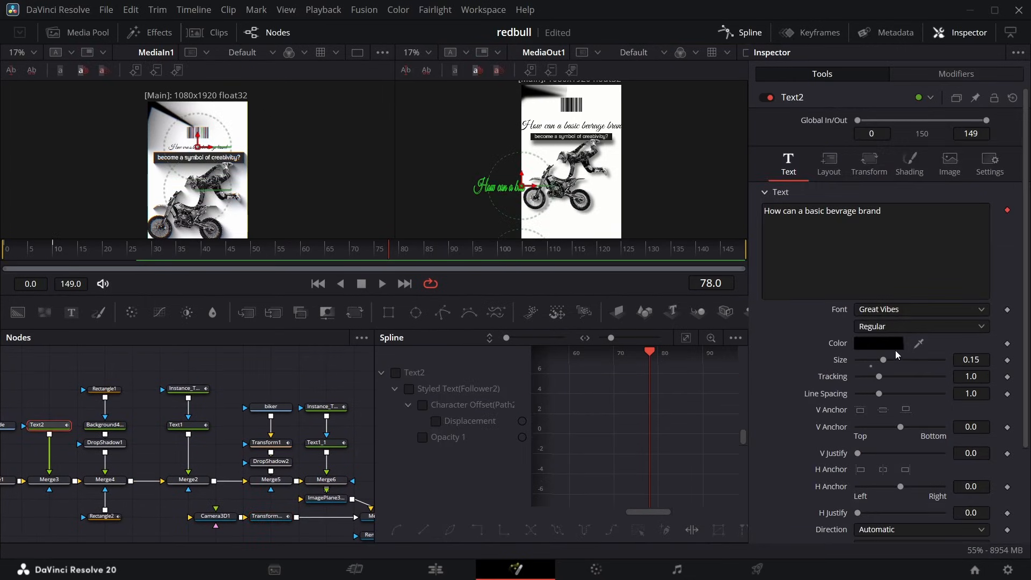
left_click_drag(978, 361, 288, 5)
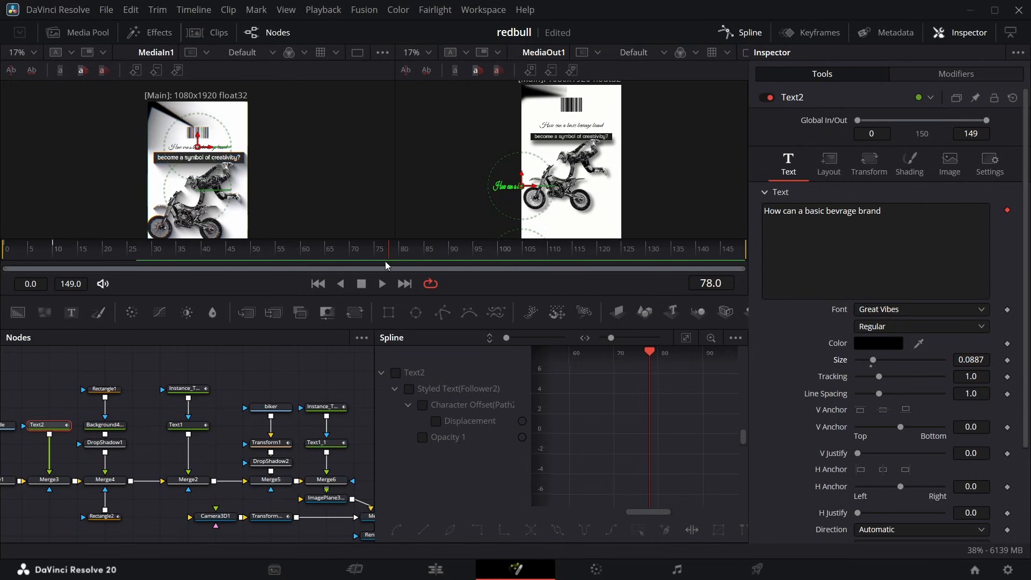
left_click(750, 34)
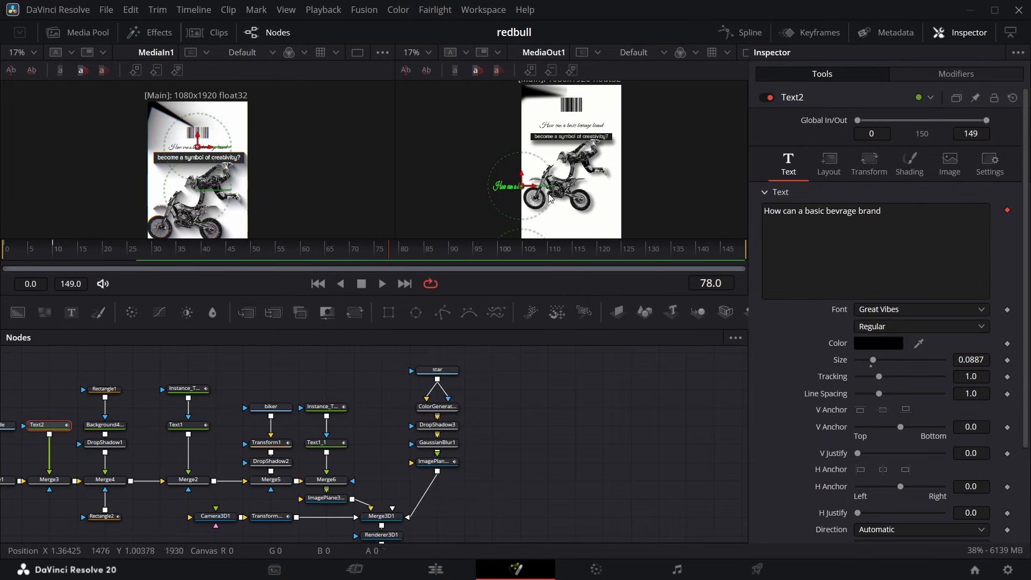
Keyframe the camera Transform 3D's Y translation at 0.0 on frame 90 and -0.659 on frame 115.
scroll(376, 428, "down", 3)
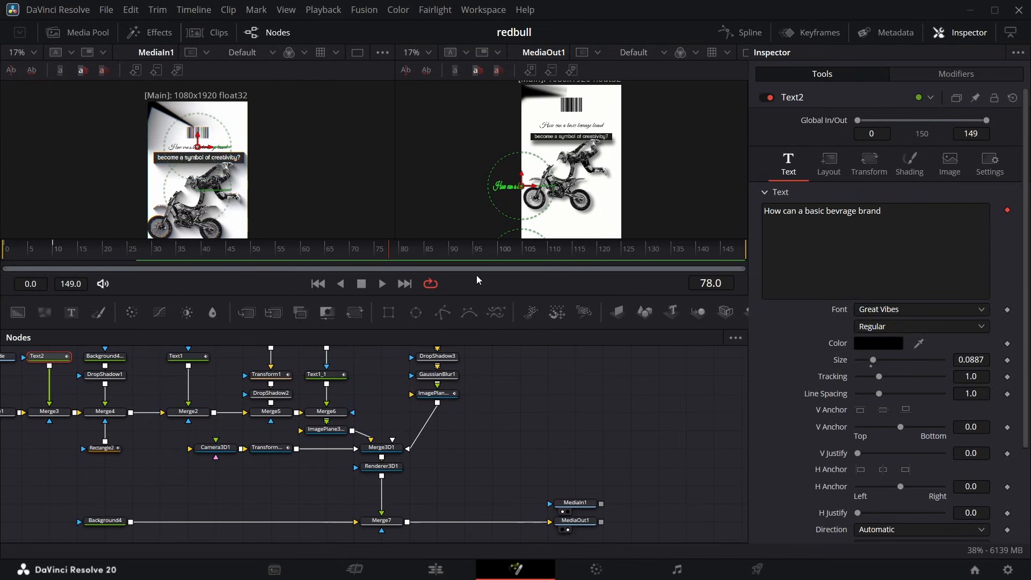
left_click_drag(390, 254, 439, 268)
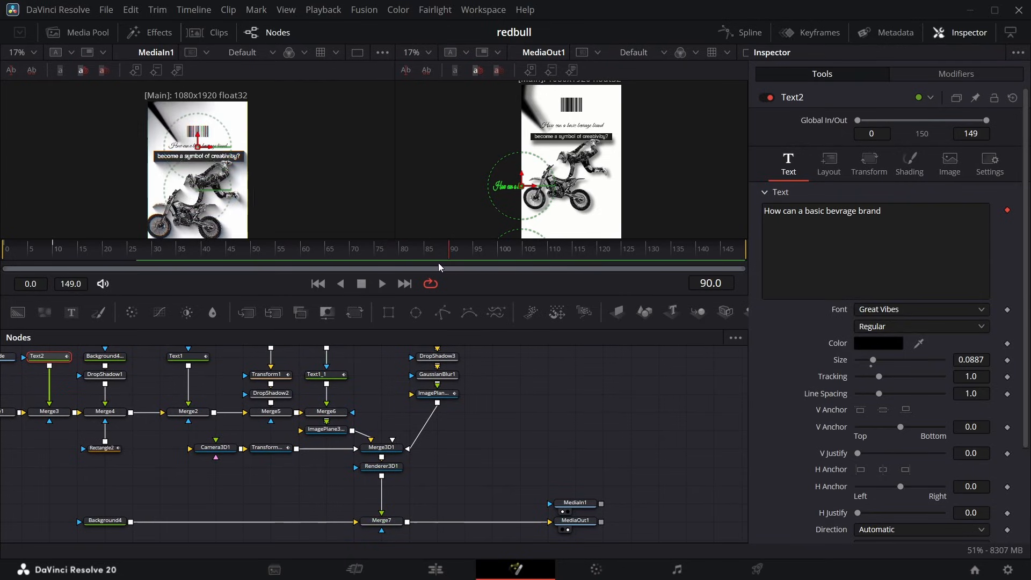
left_click(271, 449)
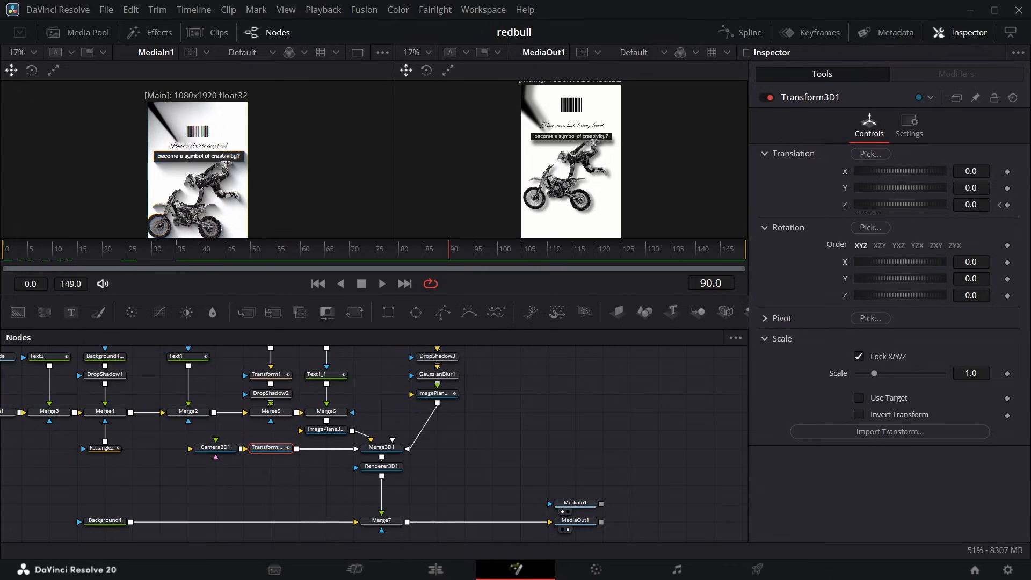
left_click(1007, 189)
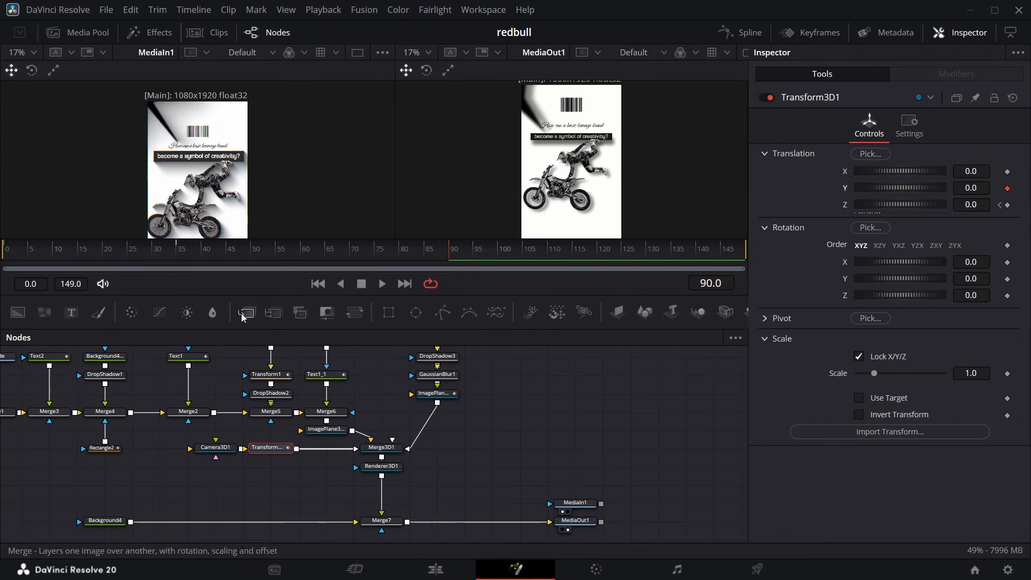
left_click_drag(452, 252, 571, 263)
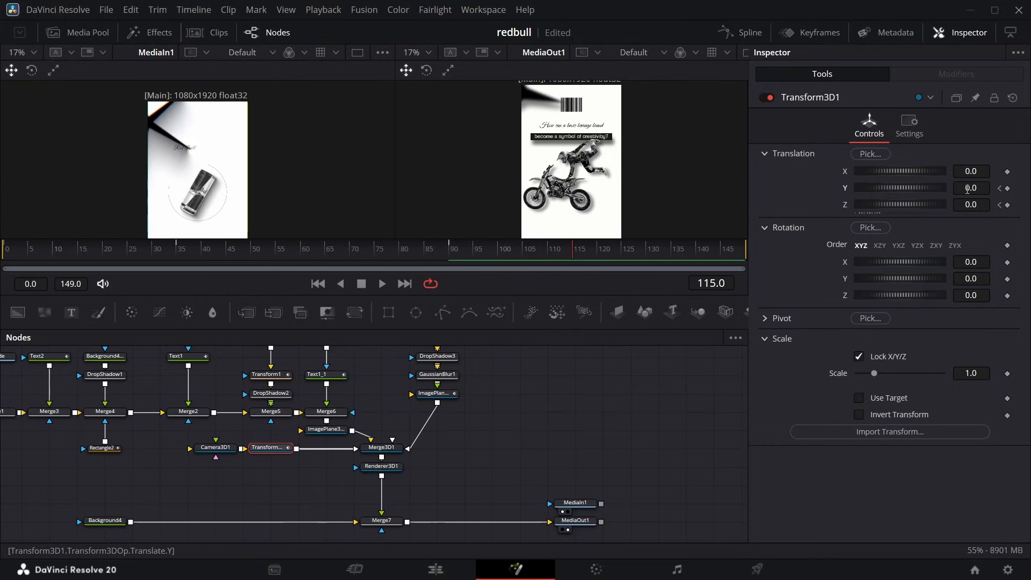
left_click_drag(967, 188, 832, 189)
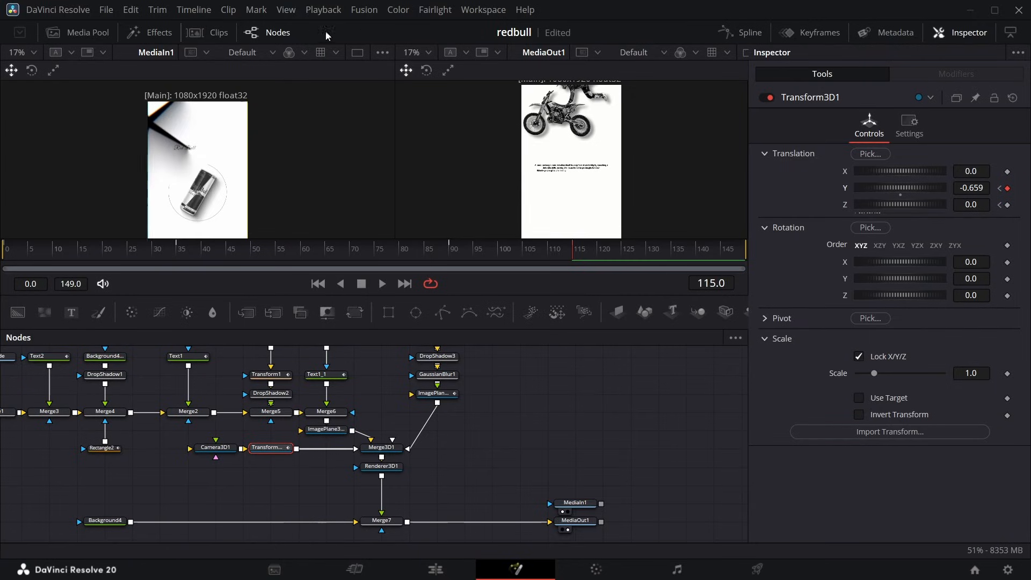
Show only the camera Transform 3D's Y Offset curve in the spline editor, fit it, and apply an In Cubic ease.
left_click(741, 32)
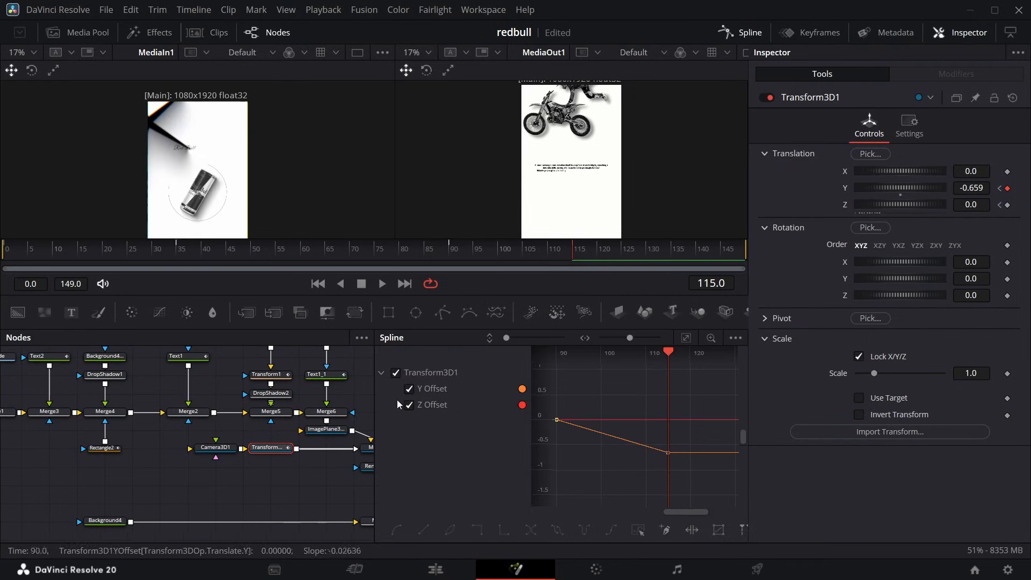
left_click(409, 405)
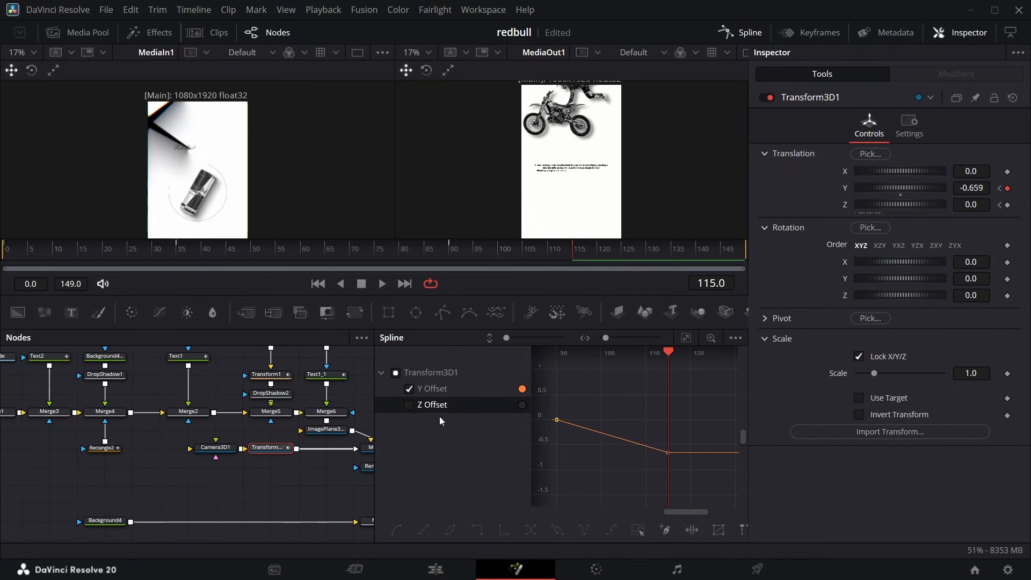
left_click(686, 337)
right_click(644, 424)
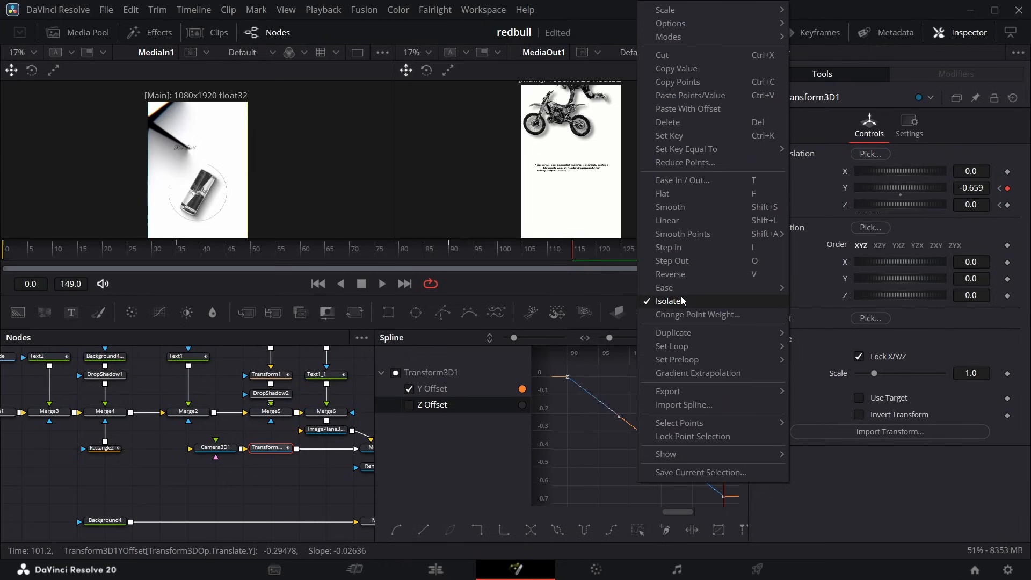
mouse_move(681, 291)
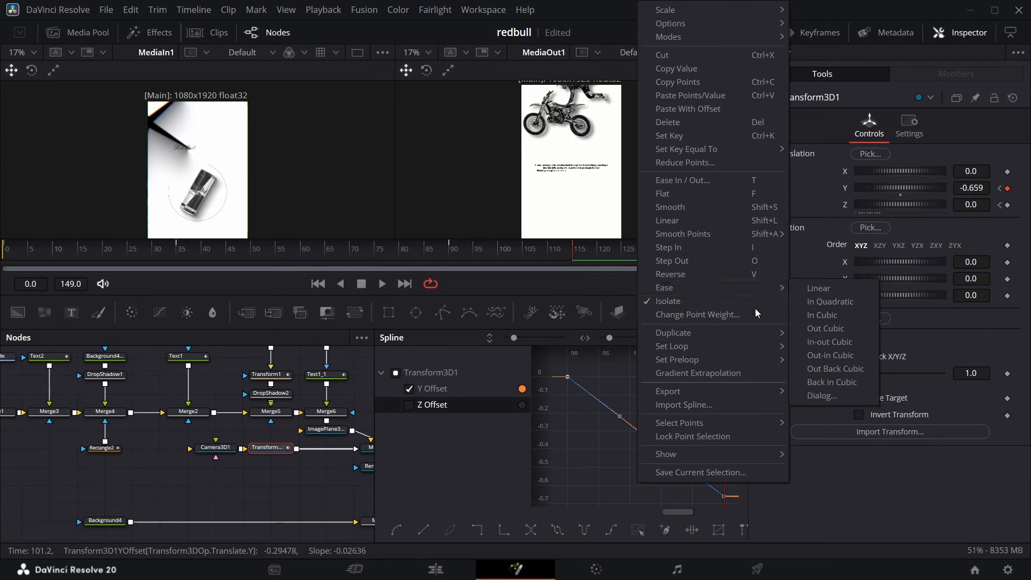
left_click(834, 317)
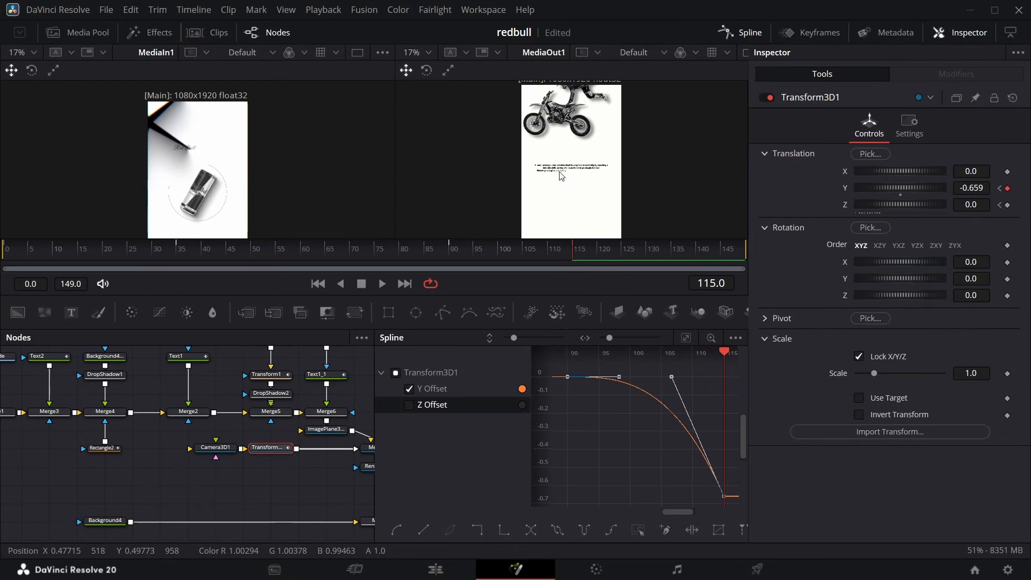
Set the Follower delay of the paragraph text below the biker to 0.28 and scrub from frame 65 to 123 to check it.
left_click(330, 250)
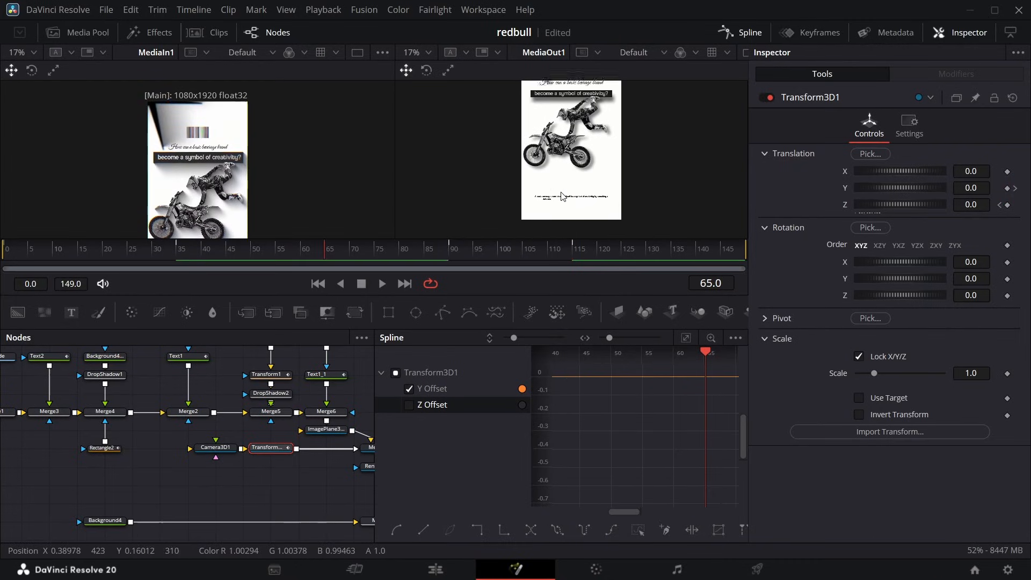
scroll(321, 404, "up", 3)
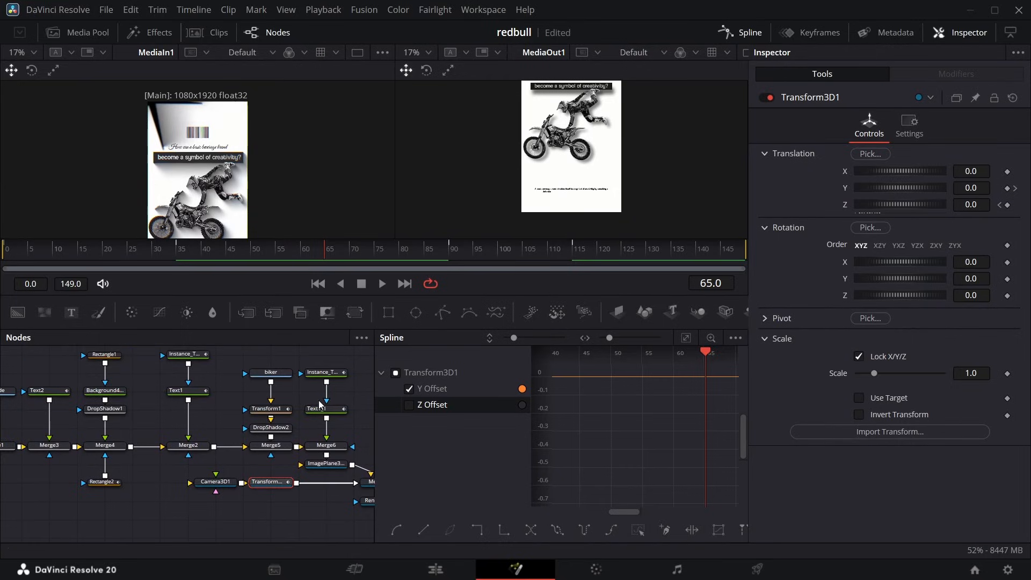
left_click(325, 413)
left_click(956, 74)
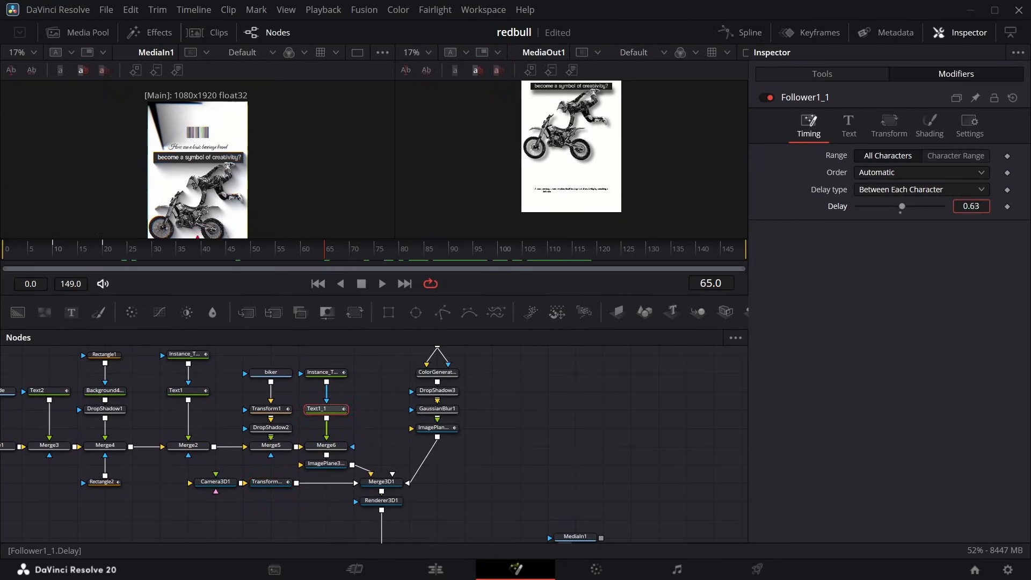
left_click_drag(970, 206, 976, 206)
left_click_drag(976, 206, 984, 207)
left_click_drag(326, 251, 613, 260)
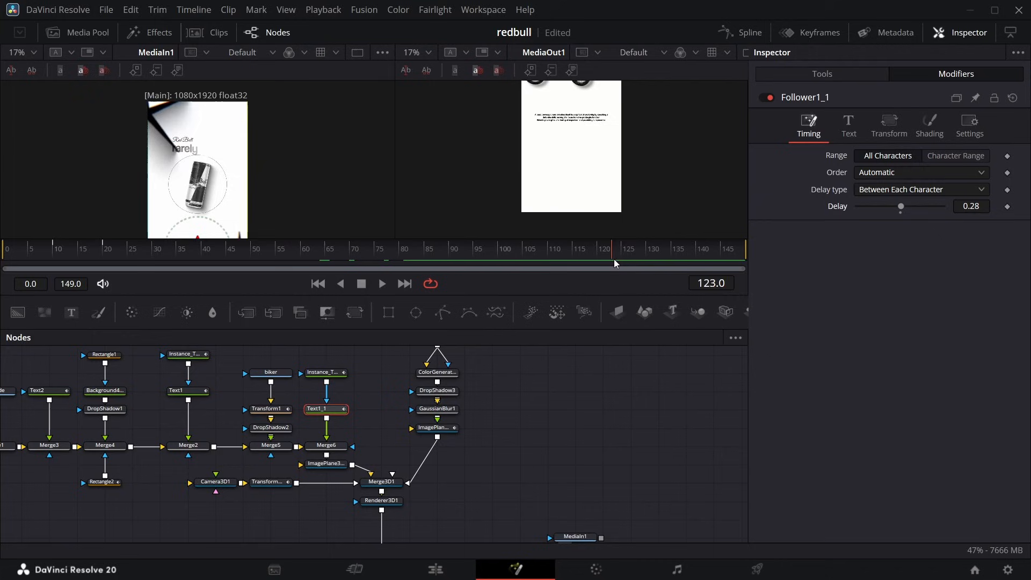
Fit the camera Transform 3D's Y and Z Offset curves in the spline editor and scrub back to frame 109 to check the move's timing.
left_click(269, 482)
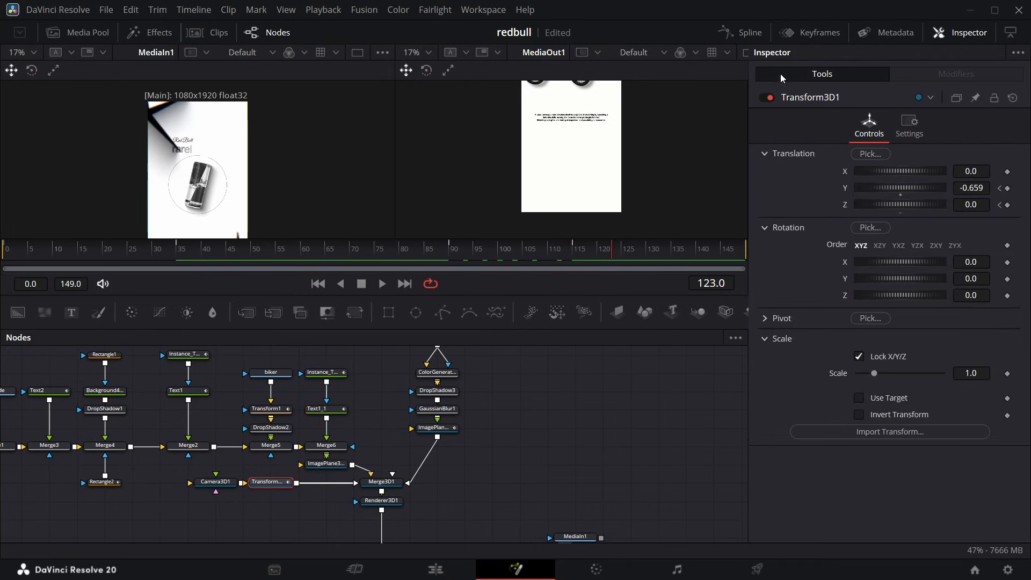
left_click(752, 36)
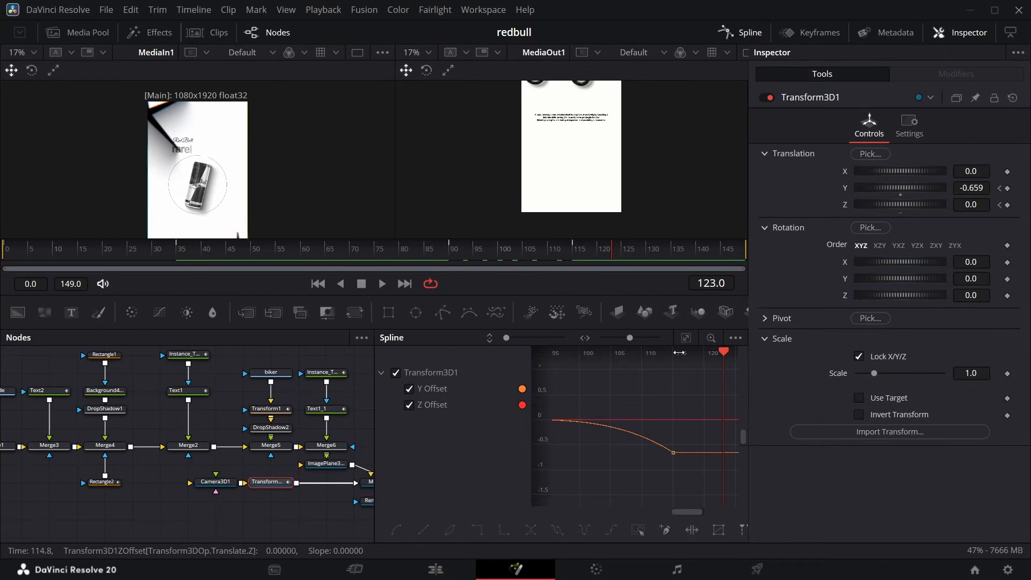
left_click(686, 338)
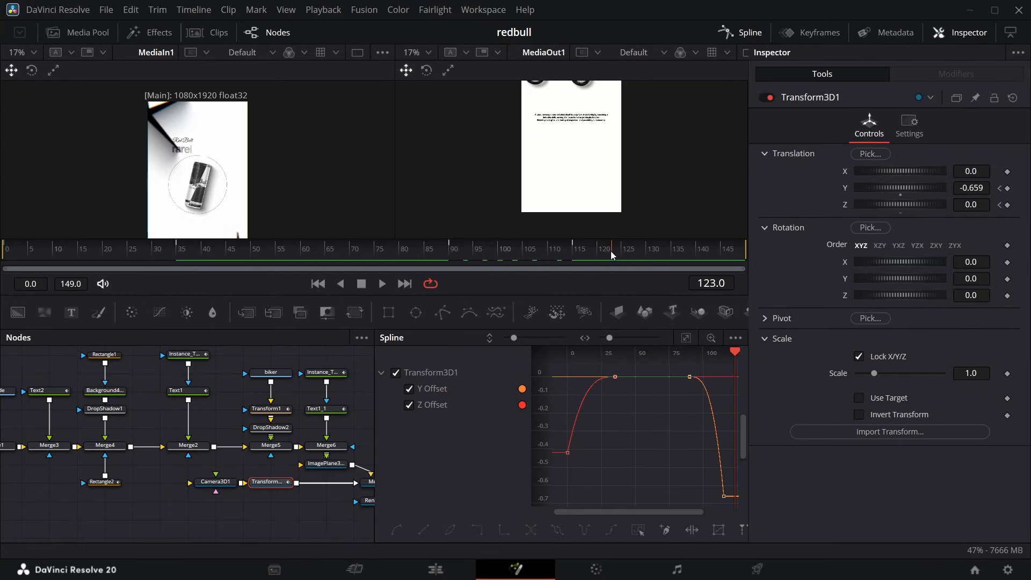
left_click_drag(611, 250, 549, 261)
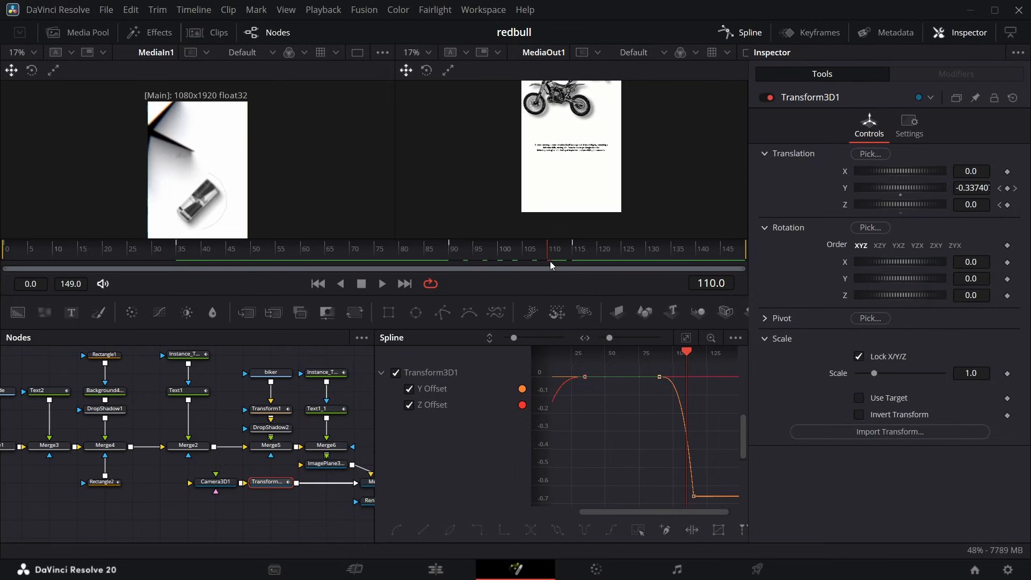
key("Left")
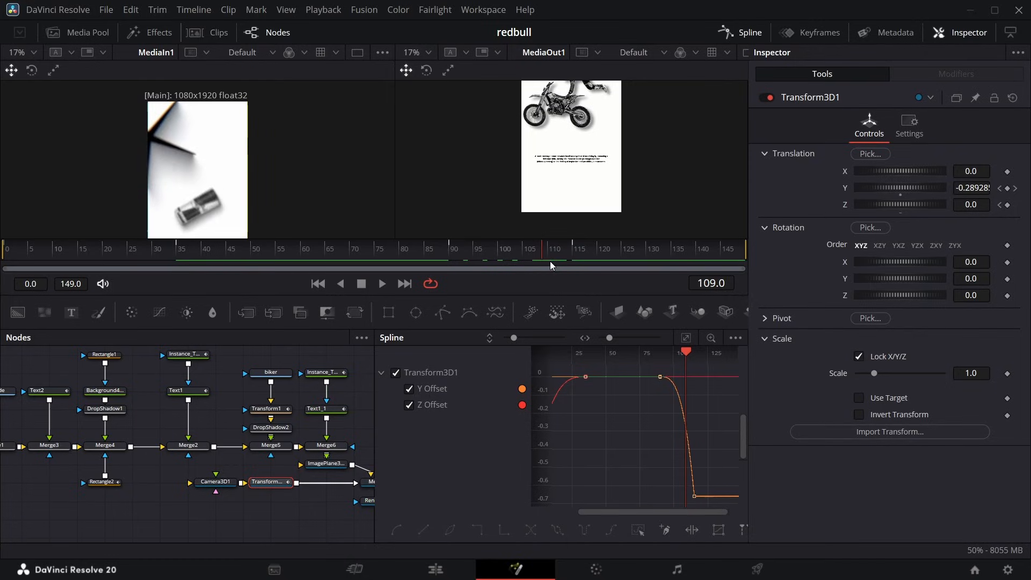
Move the camera Transform 3D's last Y Offset keyframe to frame 110 in the keyframes editor.
left_click(839, 32)
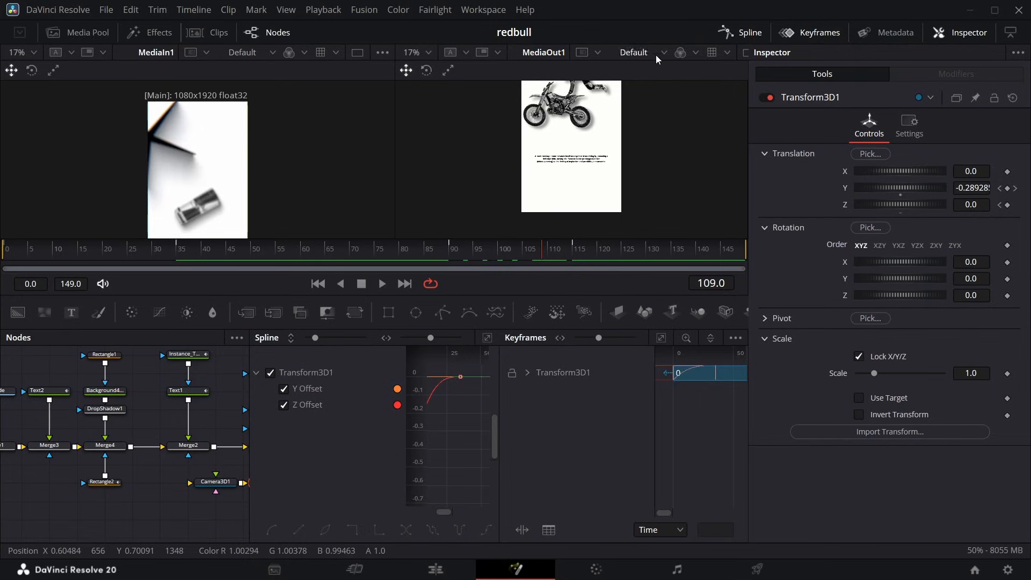
left_click(735, 31)
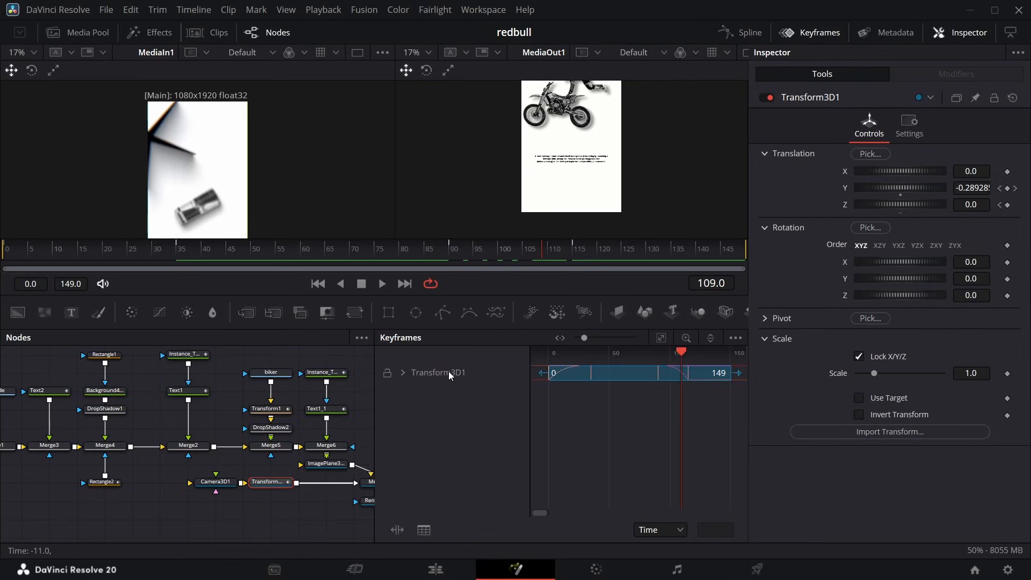
left_click(402, 372)
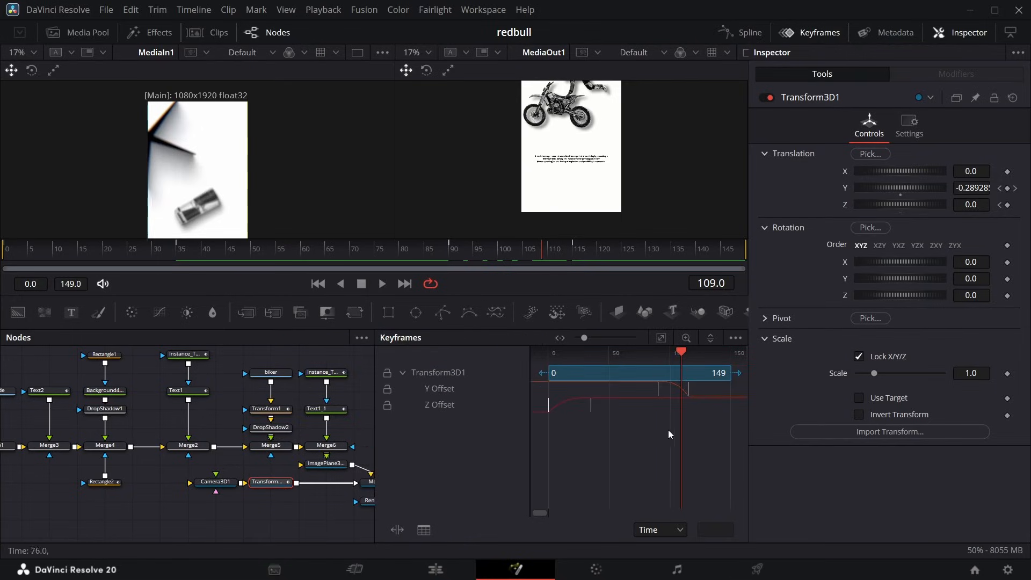
left_click(688, 394)
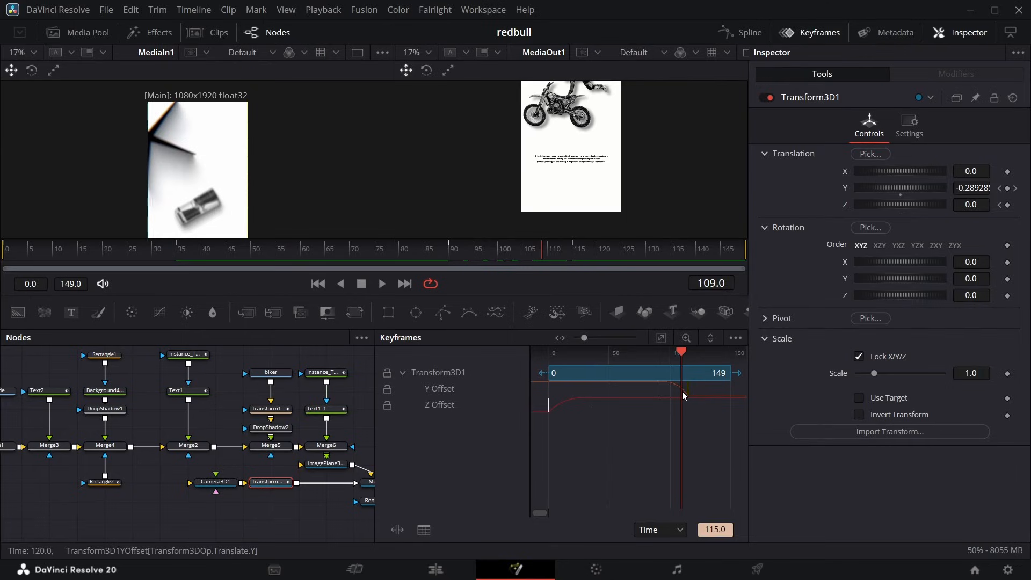
left_click_drag(680, 392, 680, 392)
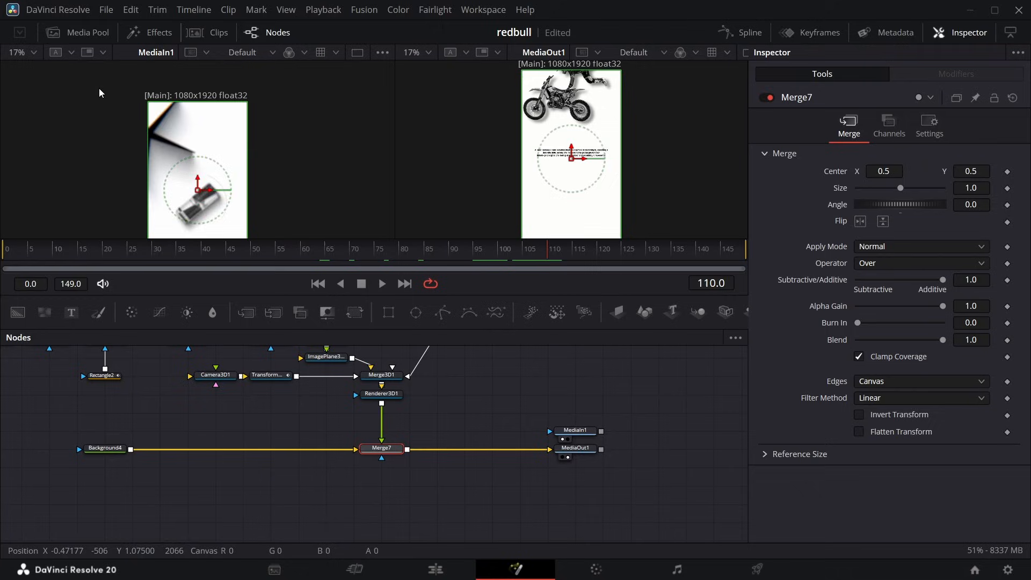
Add a Gaussian Blur node between Merge7 and MediaOut1.
scroll(108, 134, "up", 3)
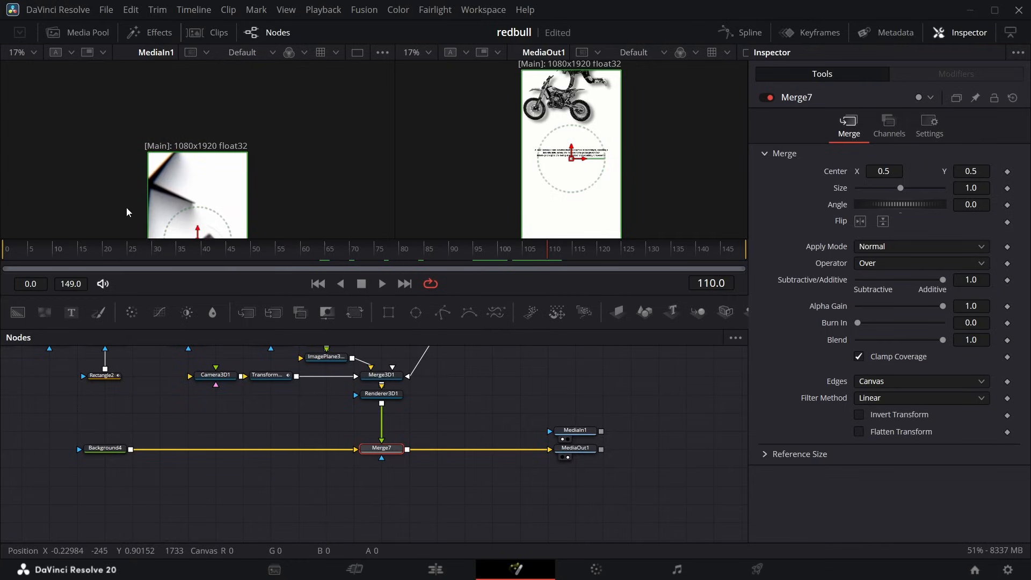
left_click_drag(548, 248, 452, 269)
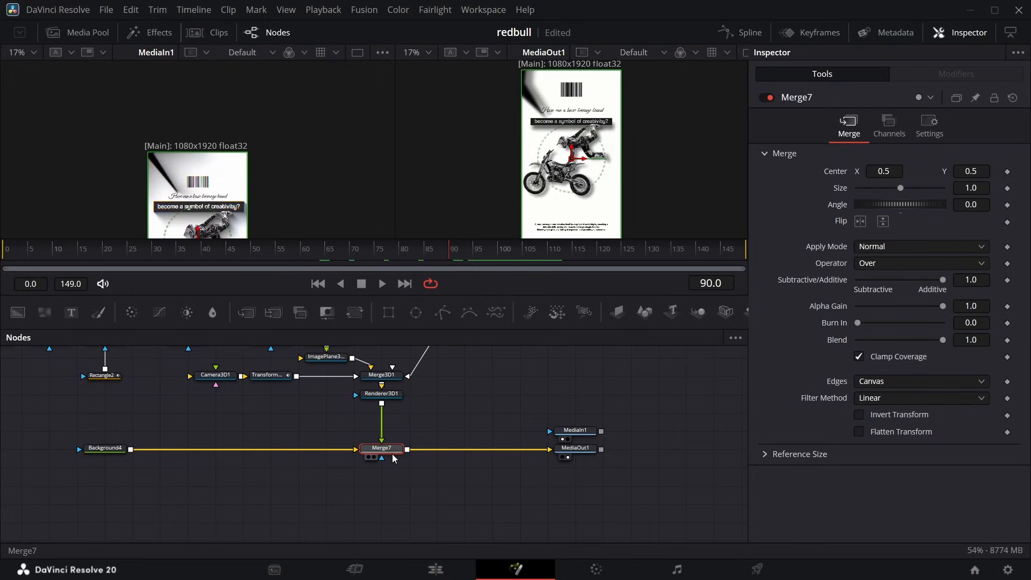
key("shift+space")
type("xf")
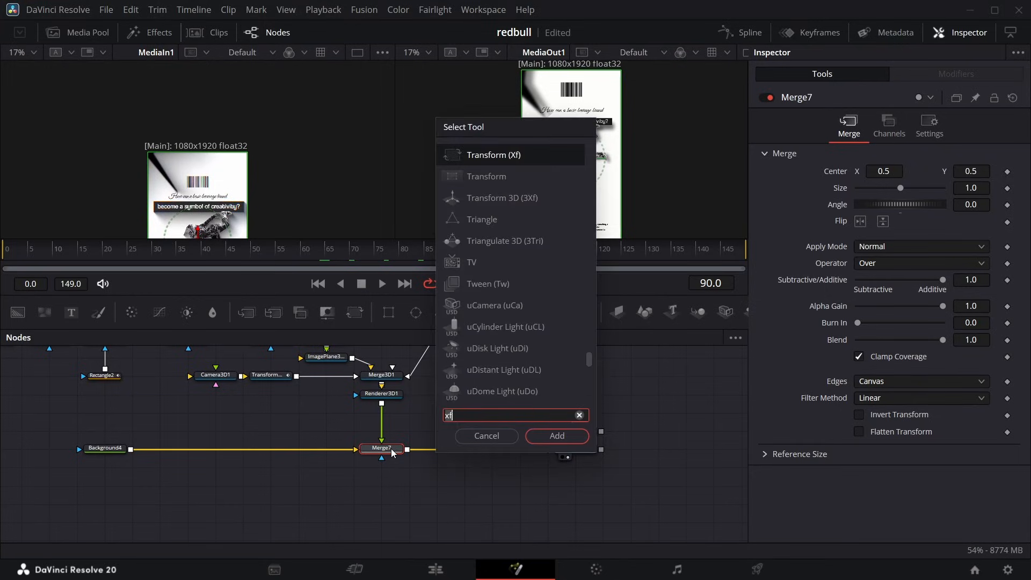
type("gau")
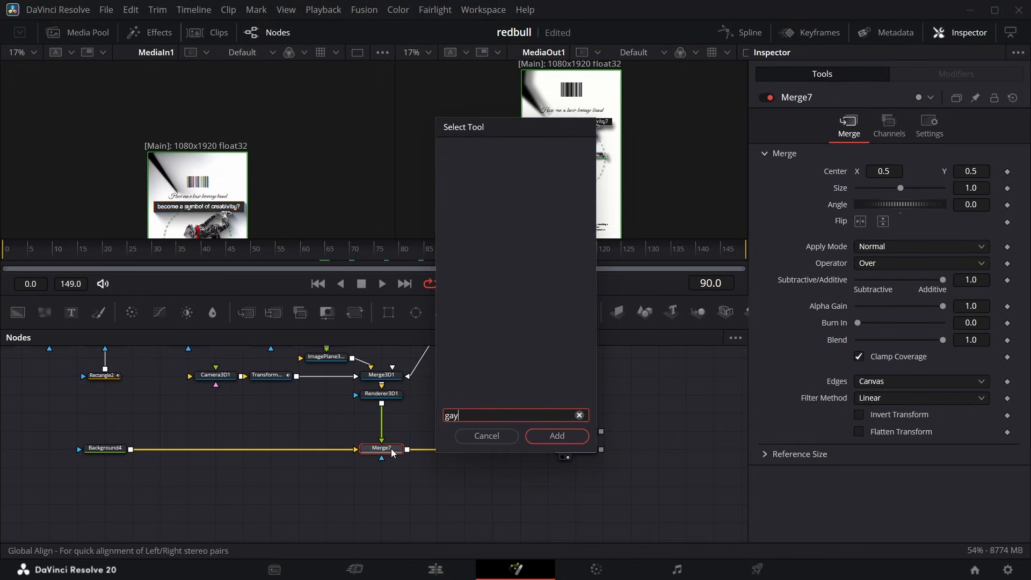
left_click(493, 155)
left_click(557, 435)
Keyframe the new Gaussian Blur's strength at 0.087 on frame 90 and 0.4 on frame 115, and smooth its curve.
left_click(444, 249)
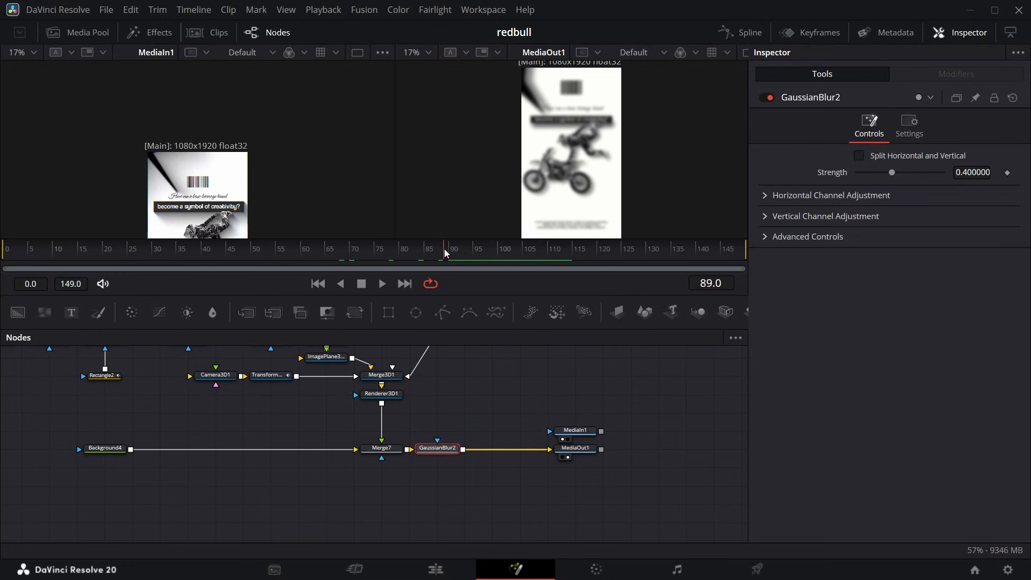
left_click(453, 256)
left_click(1006, 173)
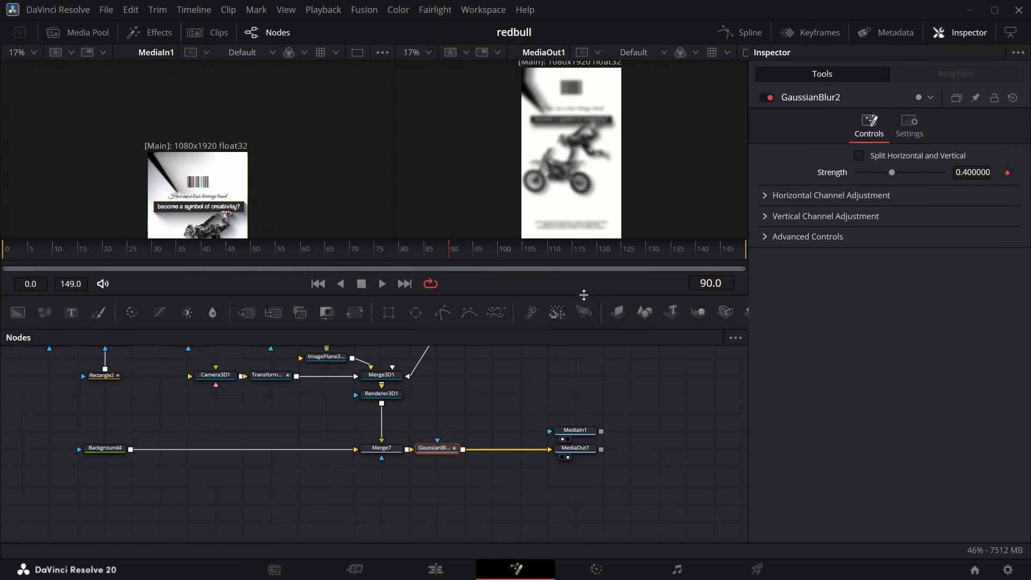
left_click_drag(463, 257, 572, 251)
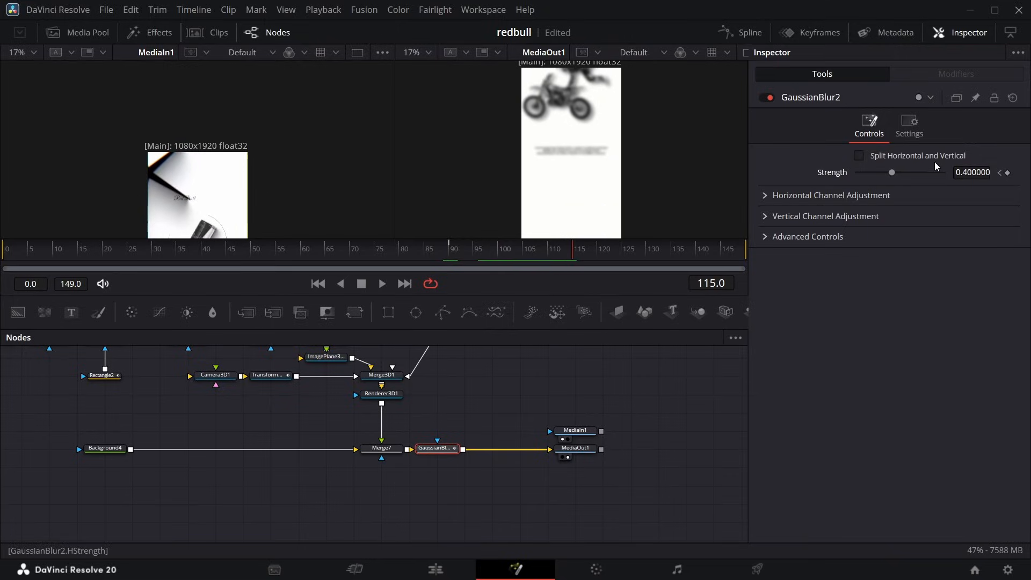
left_click(1001, 173)
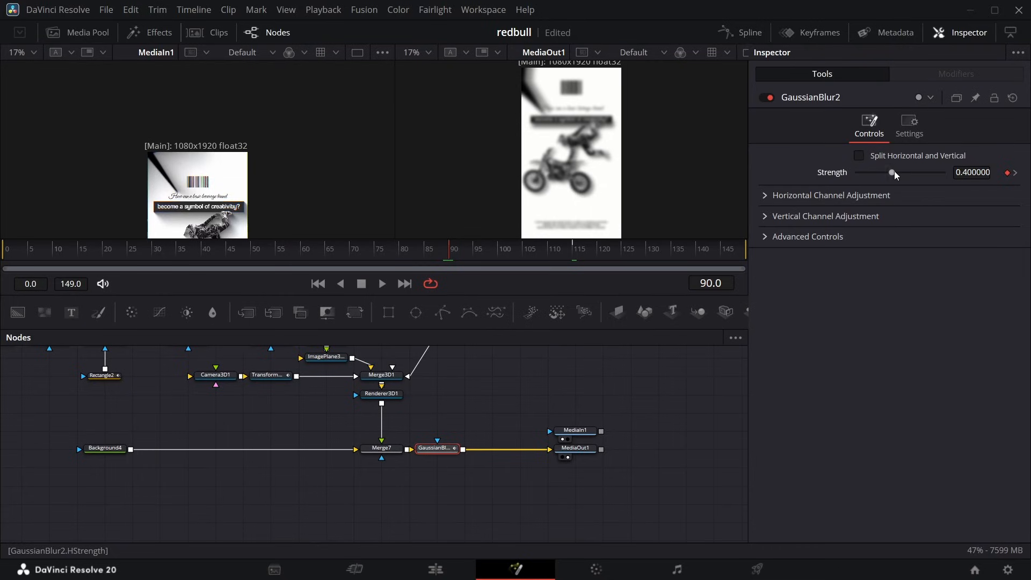
left_click_drag(892, 172, 863, 181)
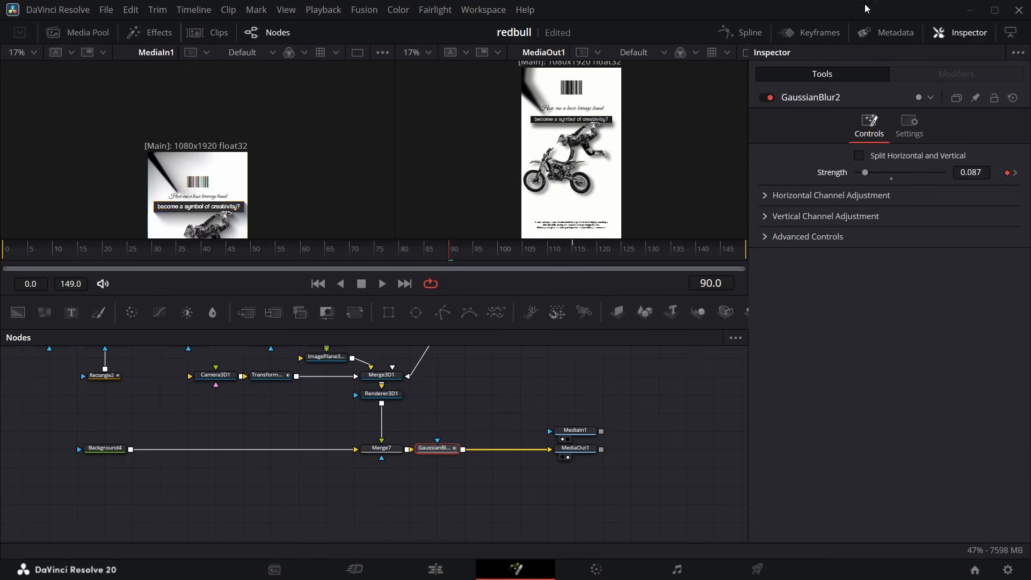
left_click(754, 36)
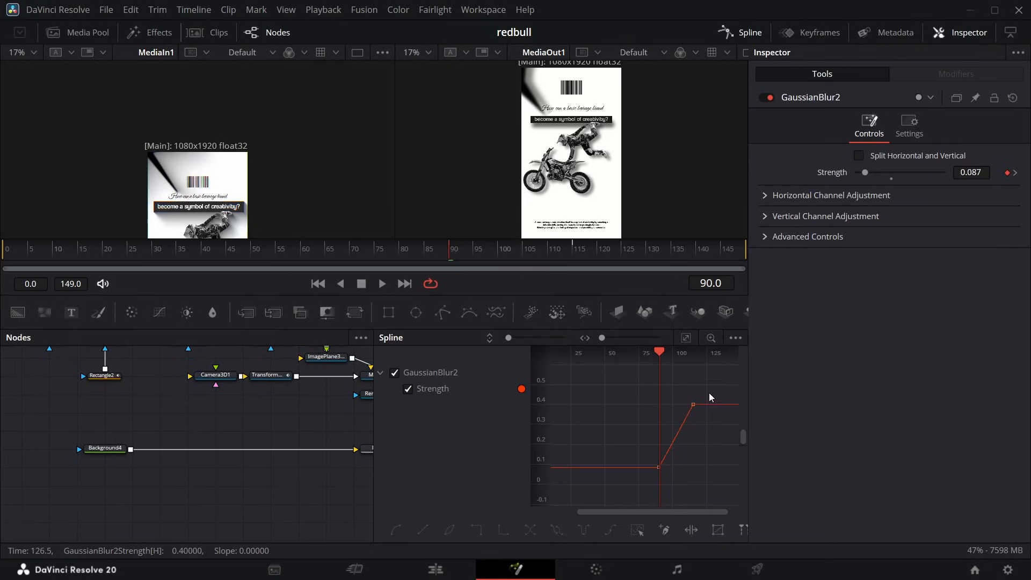
key("s")
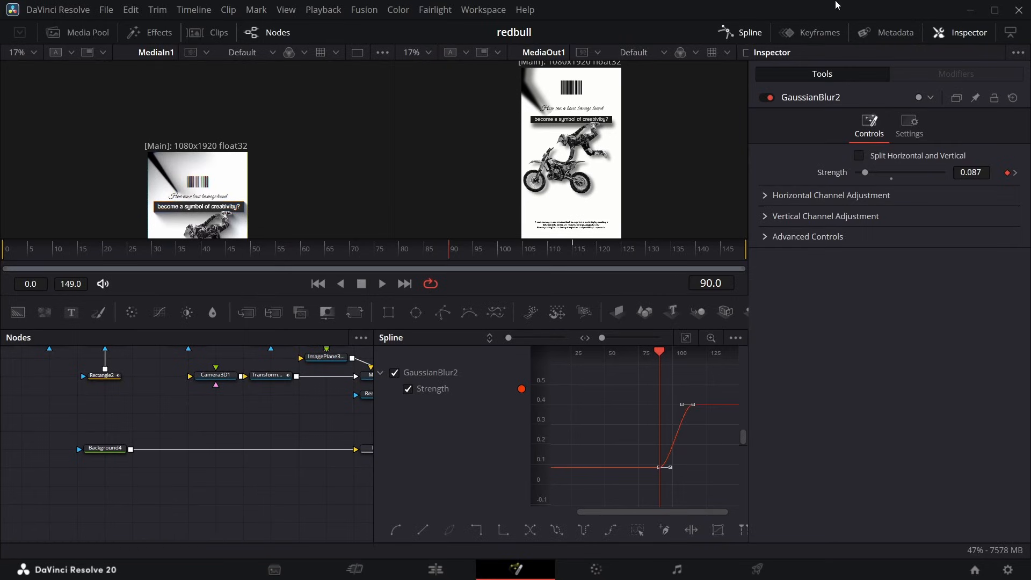
Split the Fusion Composition clip on V2 at 01:00:03:19 and move its leftover part well beyond the other clips.
left_click(747, 38)
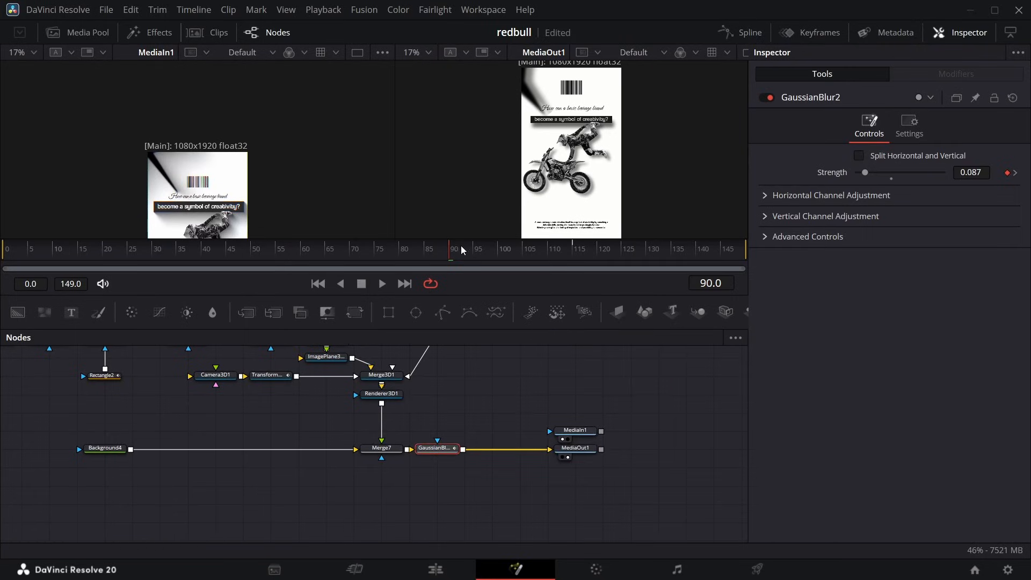
left_click_drag(453, 254, 548, 250)
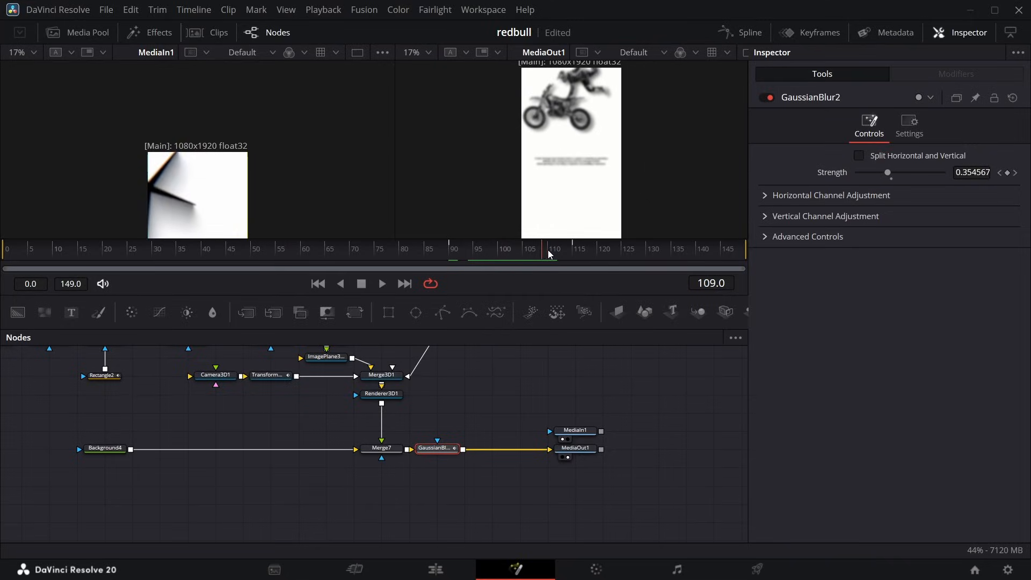
key("Right")
left_click(423, 572)
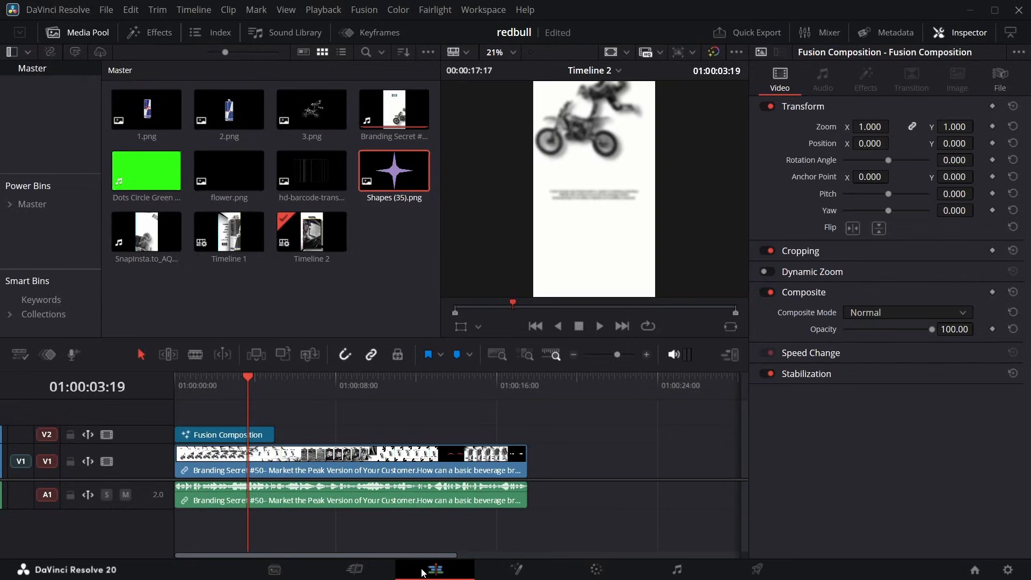
left_click(264, 437)
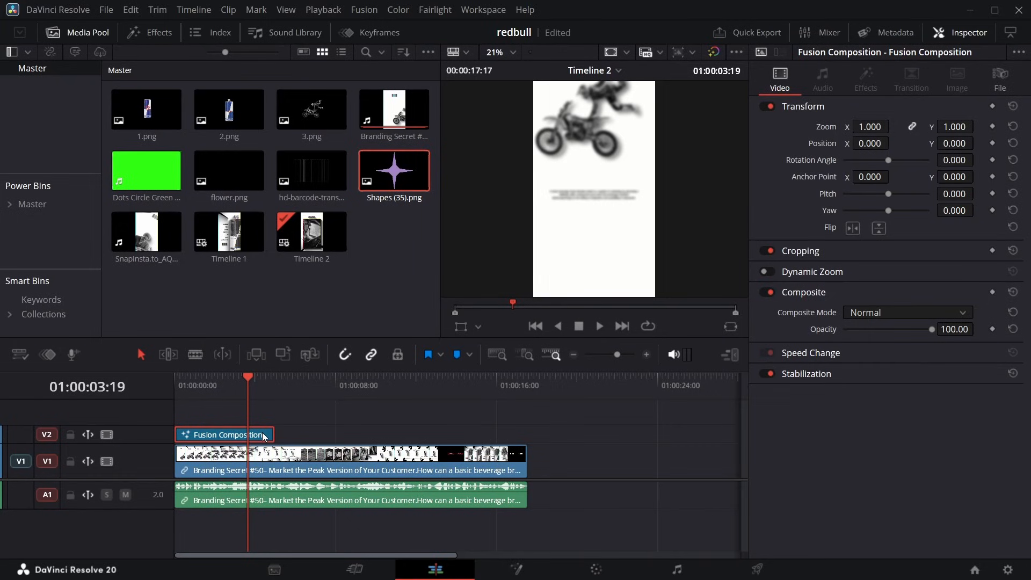
key("ctrl+b")
left_click_drag(264, 437, 652, 436)
Place a new Fusion Composition directly after the first one on V2 and open it on the Fusion page.
left_click(146, 32)
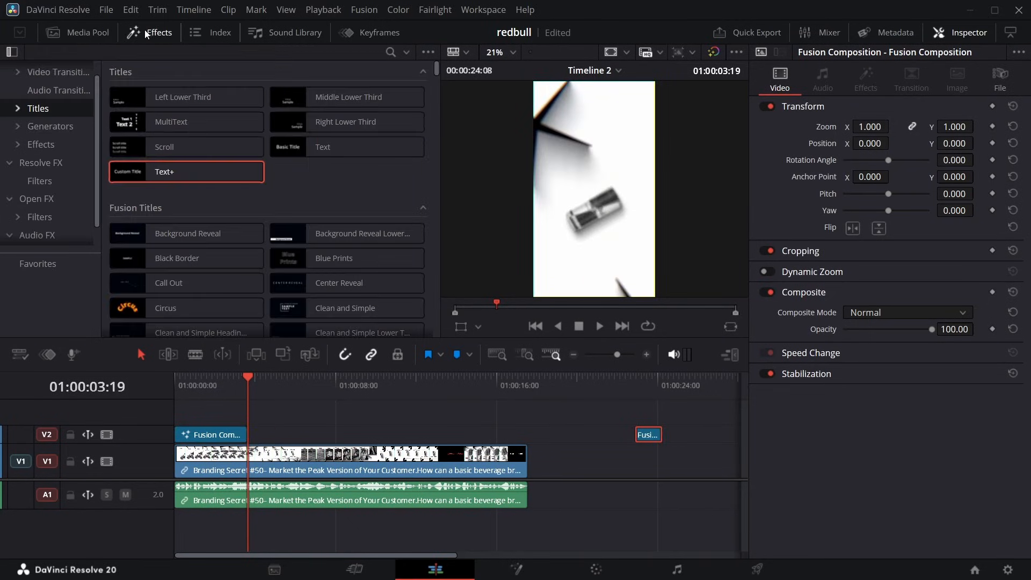
left_click(40, 144)
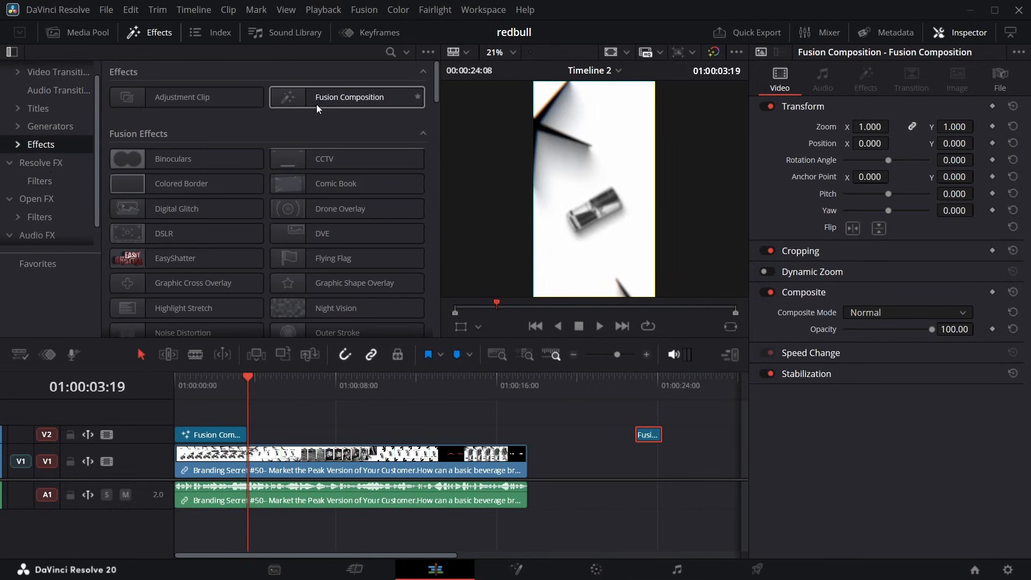
left_click_drag(325, 105, 253, 433)
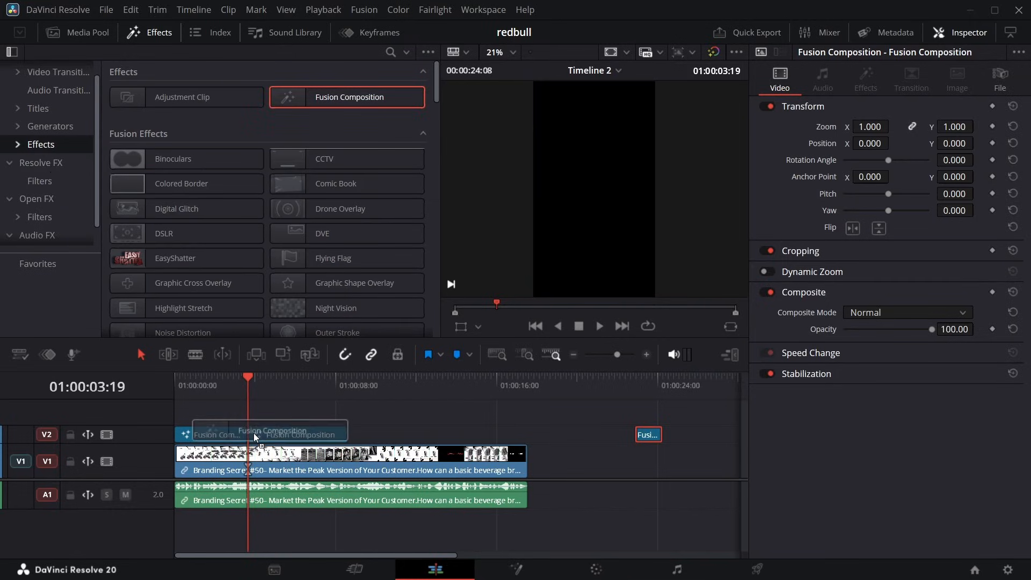
left_click(262, 386)
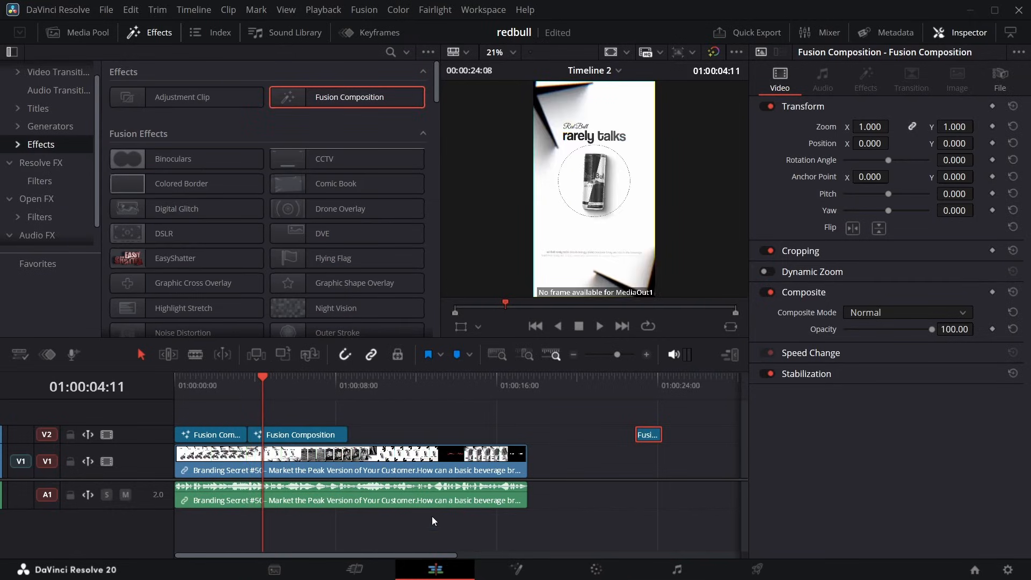
left_click(514, 568)
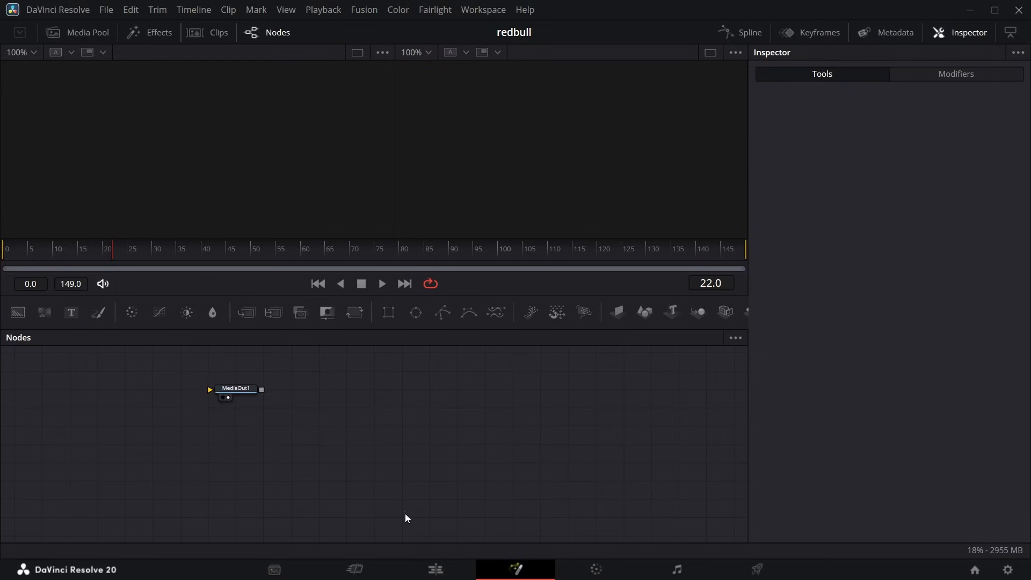
Add a MediaIn node to the composition and set its media source to Background.
key("shift+space")
type("mi")
key("Return")
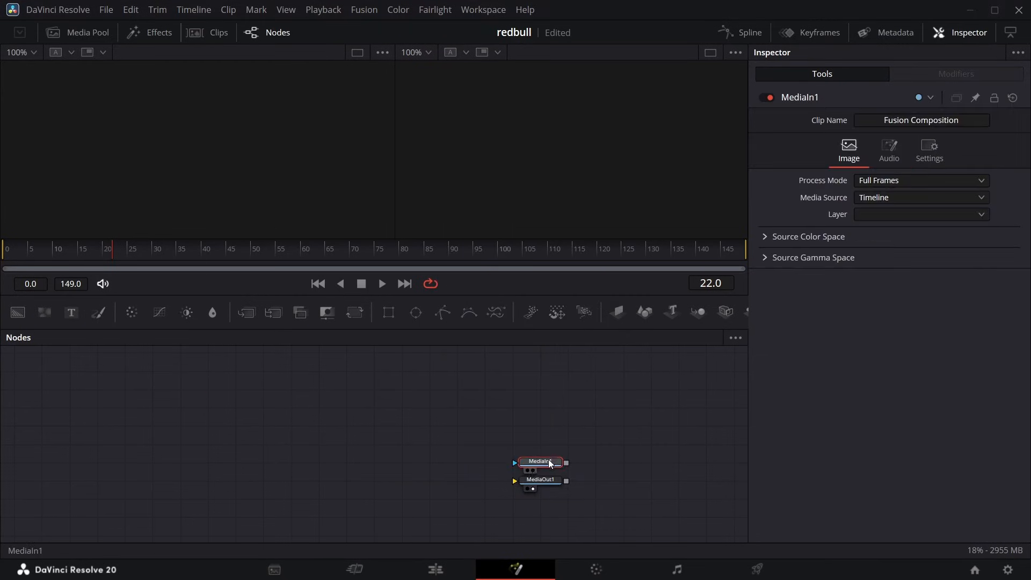
left_click(883, 197)
left_click(883, 230)
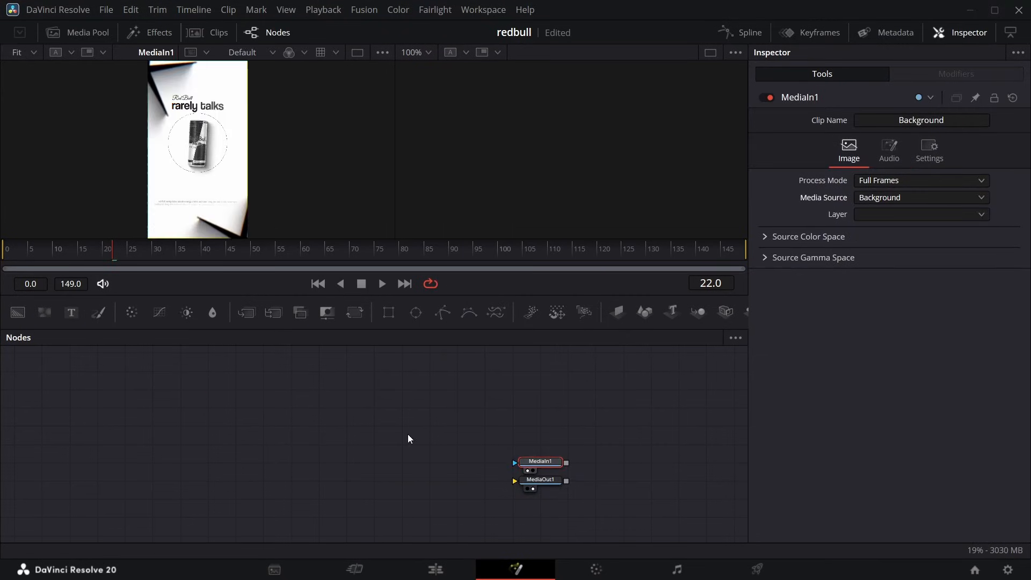
Connect a new Background node to MediaOut1, sample its white colour from the reference and set Alpha to 2.0.
left_click(15, 320)
left_click_drag(95, 480, 514, 480)
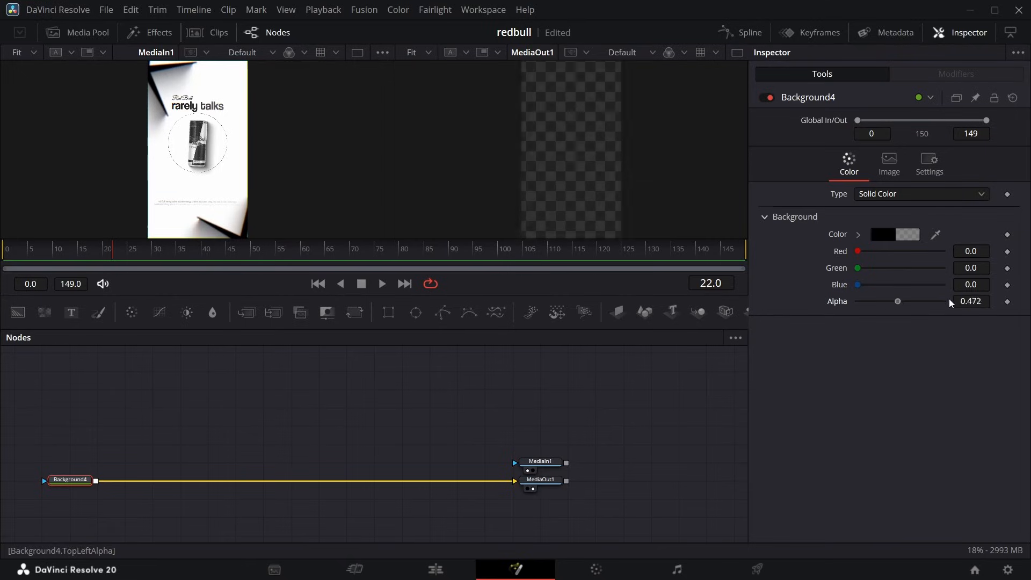
left_click_drag(949, 303, 954, 304)
left_click_drag(935, 235, 236, 155)
left_click_drag(902, 302, 953, 303)
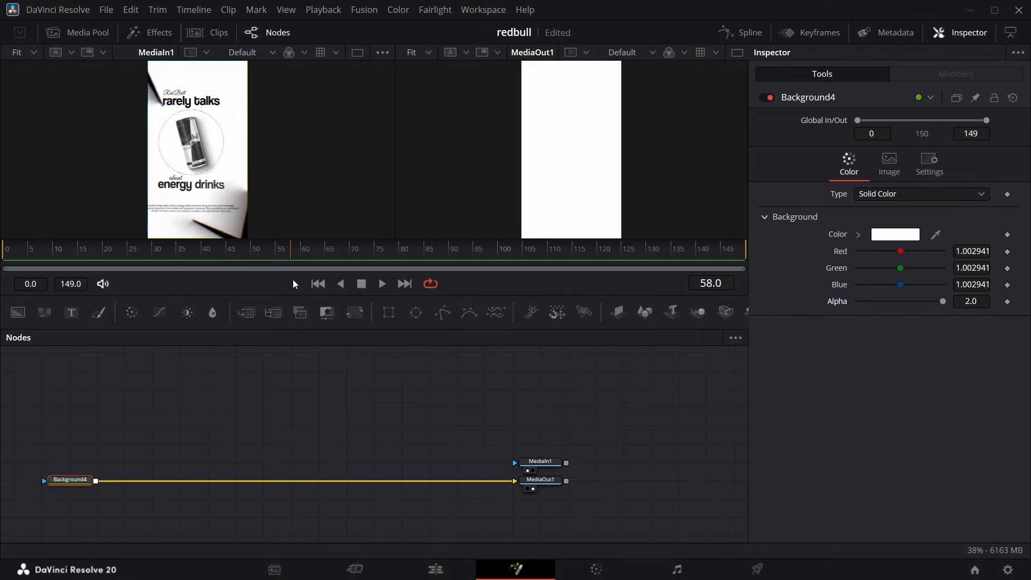
Enlarge the reference view to 50% and add a second Background node with zero alpha above the first.
left_click_drag(319, 283, 250, 280)
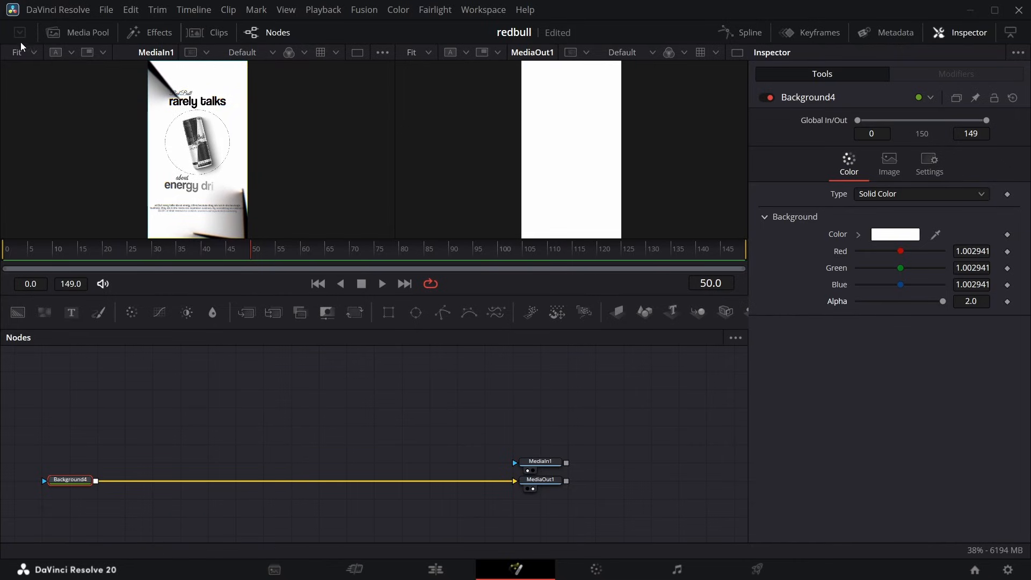
left_click(32, 54)
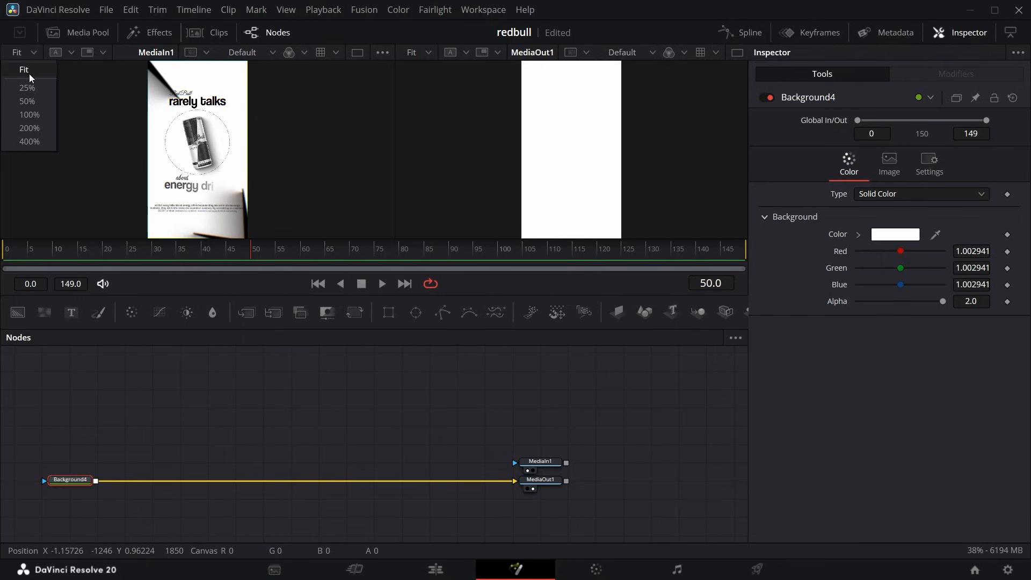
left_click(28, 101)
scroll(128, 146, "up", 5)
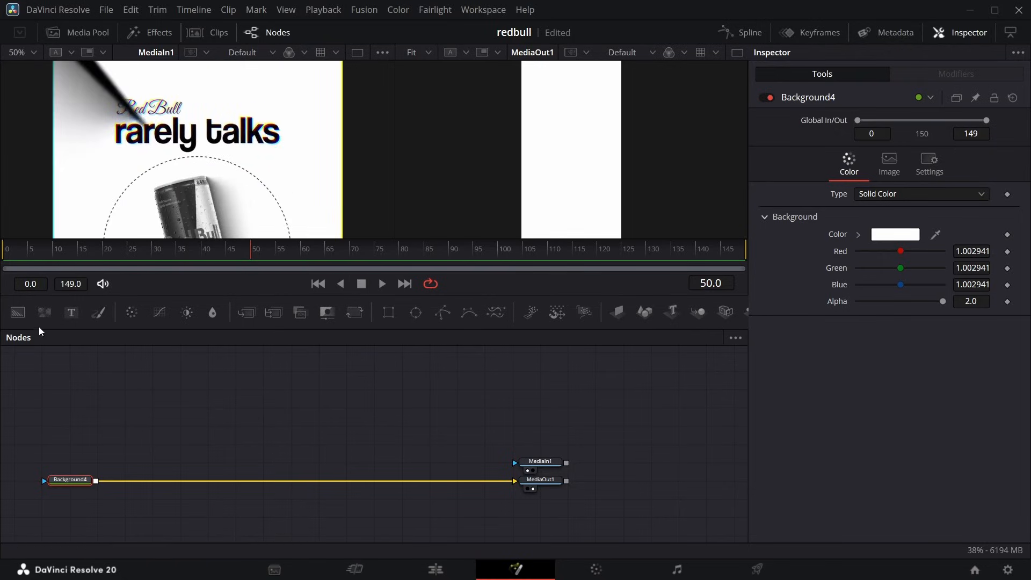
left_click_drag(18, 320, 46, 427)
left_click_drag(76, 318, 108, 424)
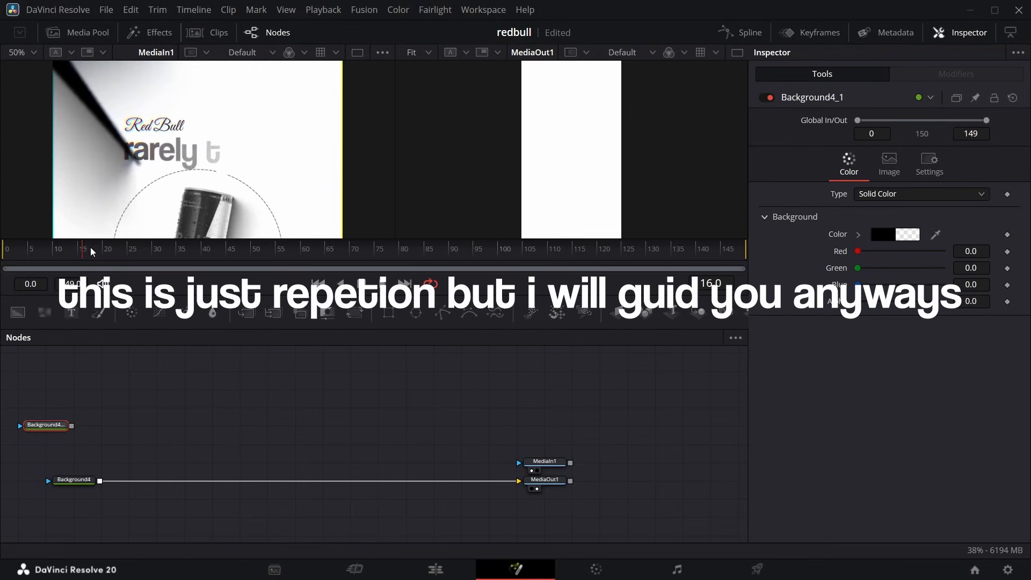
At frame 16, add a NeoEdit animated title template and merge it over the transparent Background node.
mouse_move(90, 248)
left_mouse_down()
mouse_move(118, 248)
mouse_move(41, 259)
mouse_move(82, 256)
left_mouse_up()
left_click(150, 31)
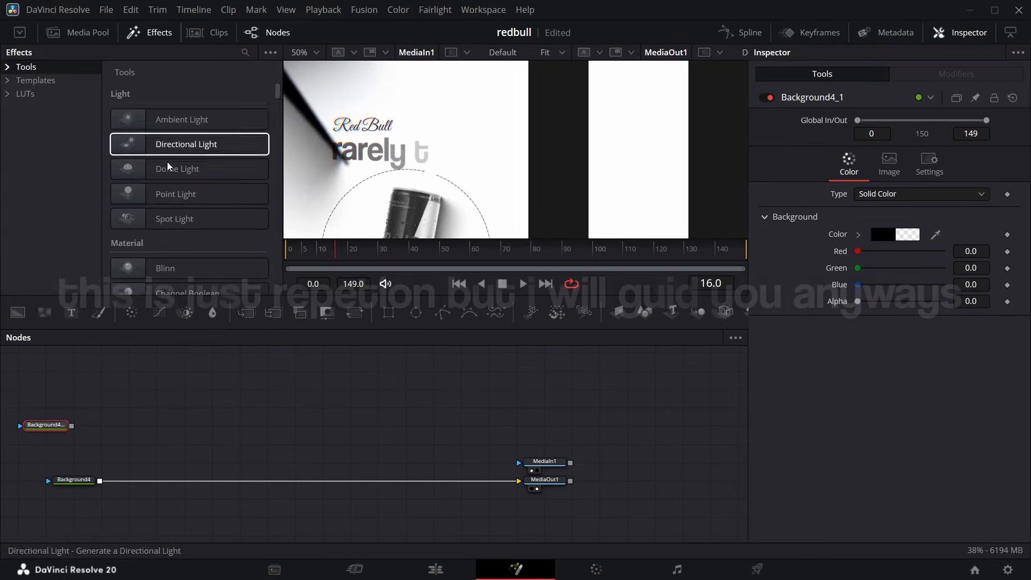
left_click(6, 81)
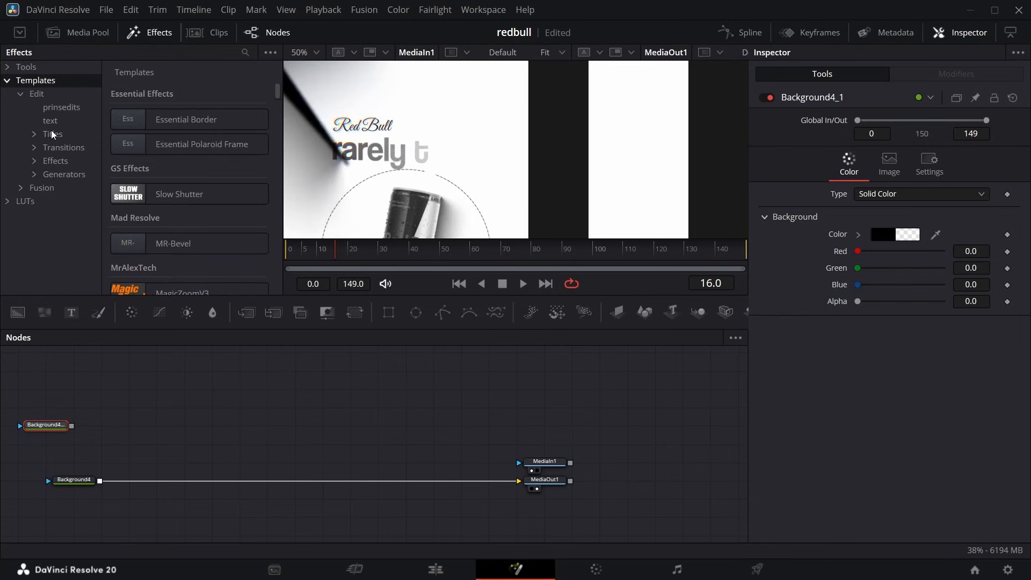
left_click(36, 135)
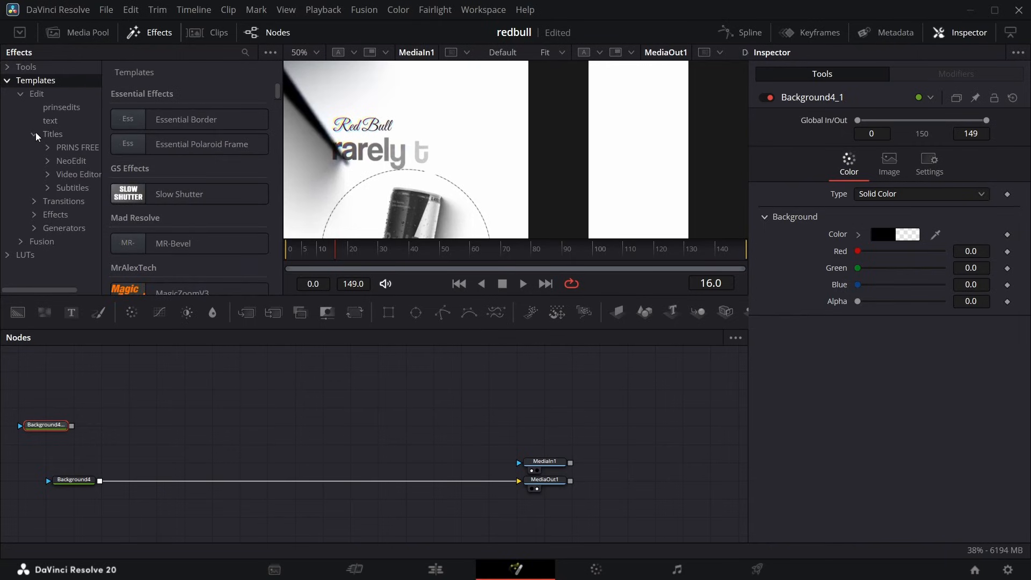
left_click(67, 162)
scroll(182, 224, "down", 1)
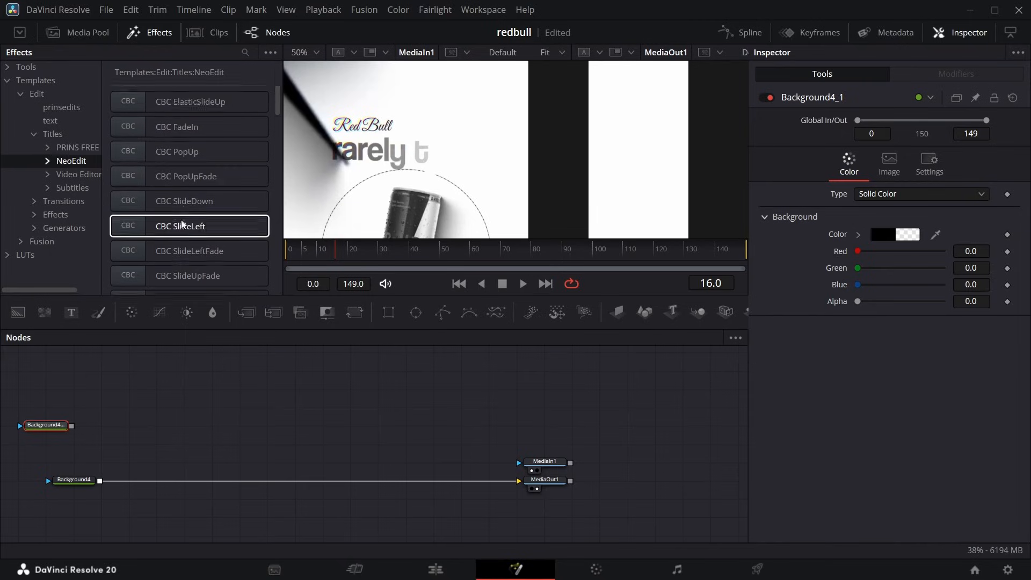
scroll(182, 224, "down", 6)
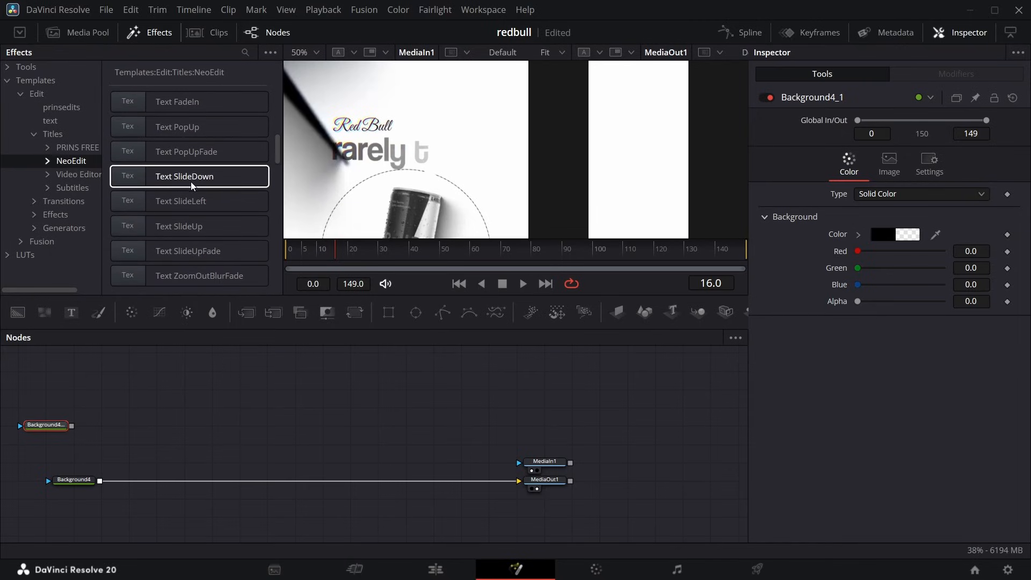
scroll(186, 171, "down", 4)
left_click(183, 146)
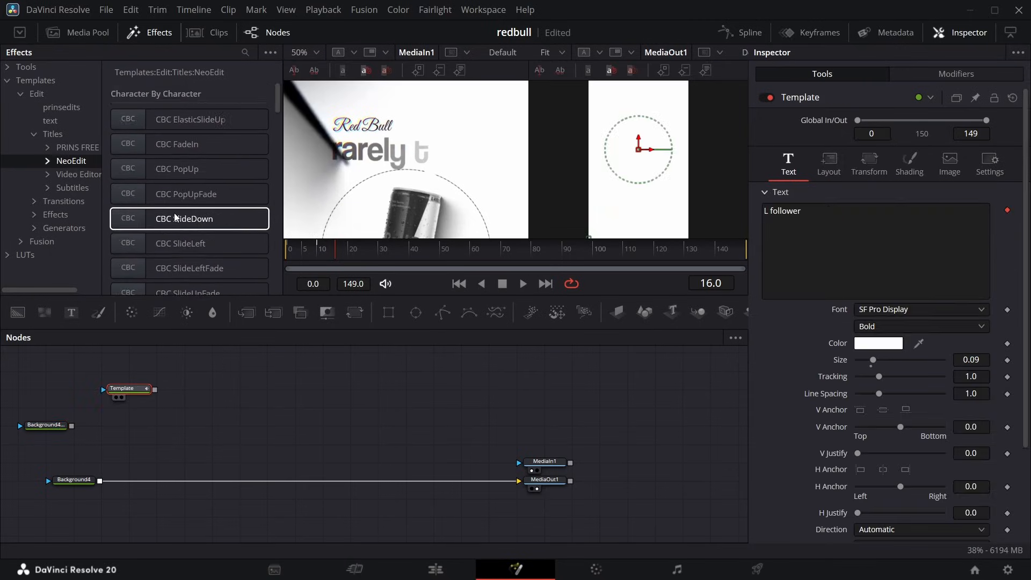
scroll(174, 216, "down", 15)
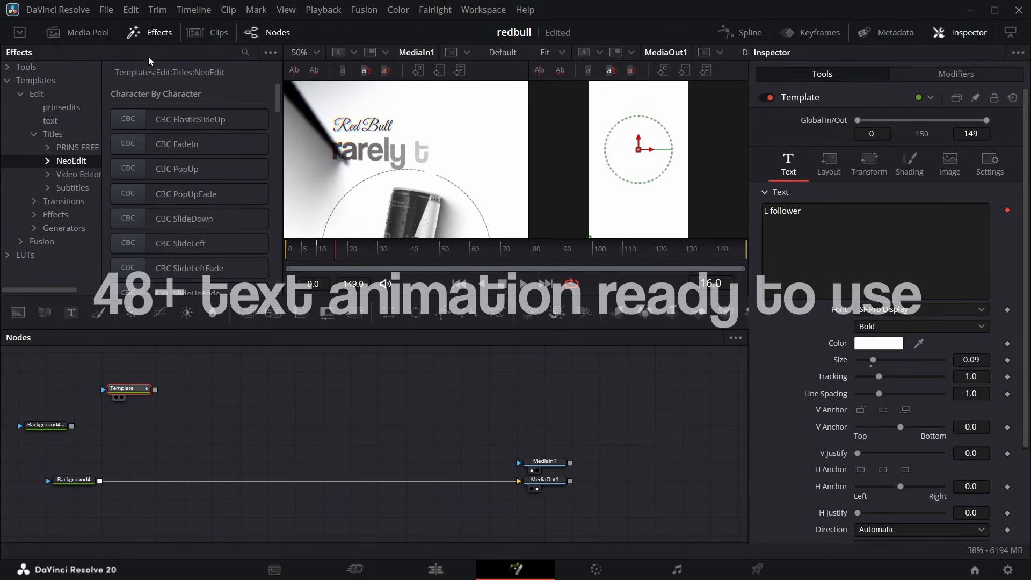
left_click(155, 39)
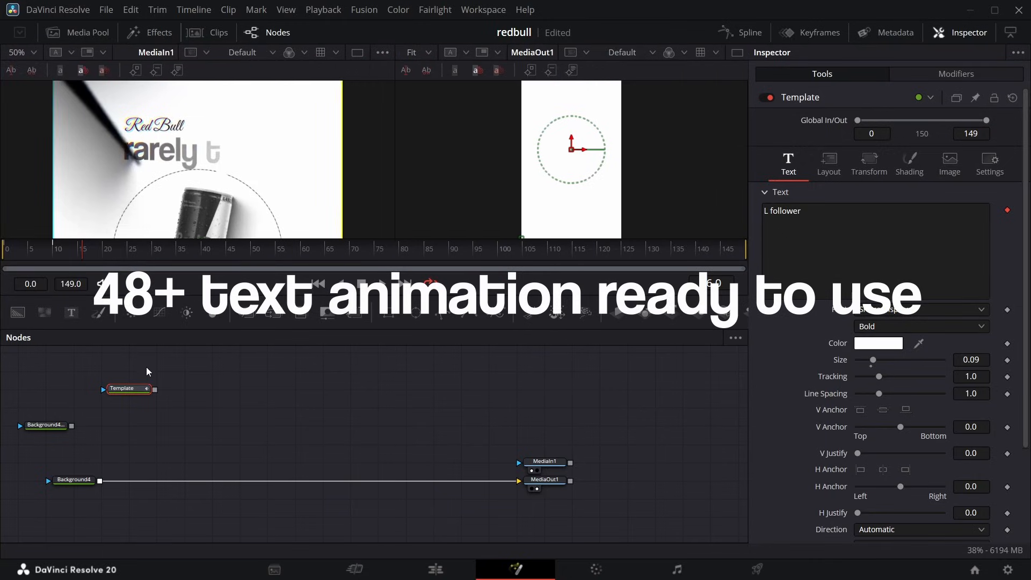
left_click_drag(155, 394, 71, 426)
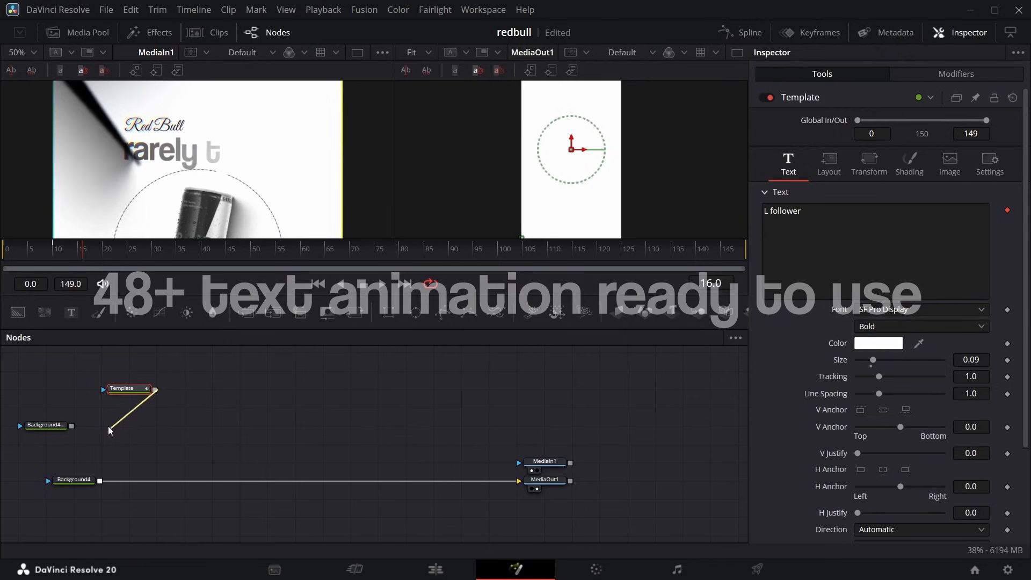
Set the title template's font to Great Vibes and its colour to black.
left_click(909, 310)
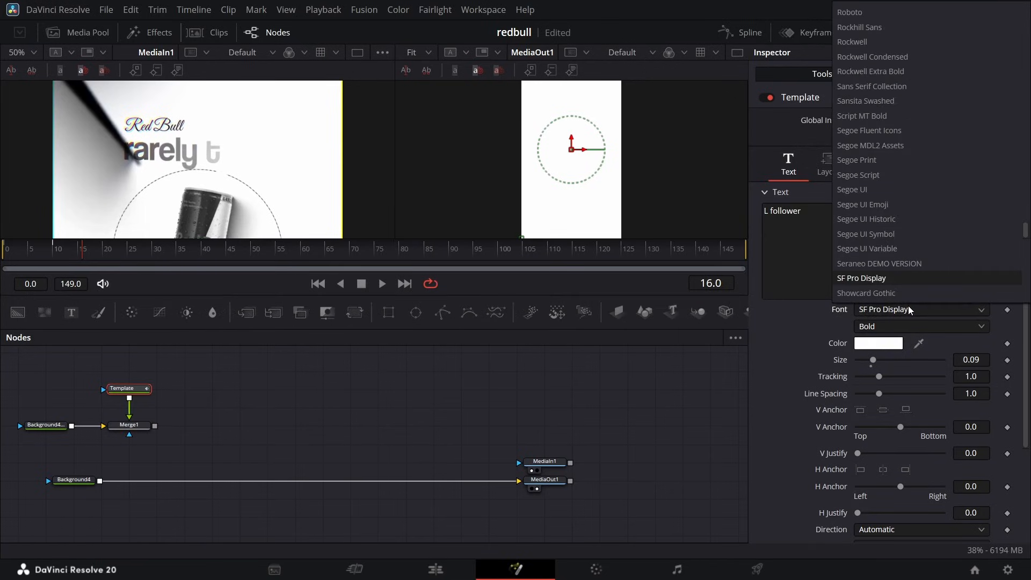
scroll(904, 257, "up", 15)
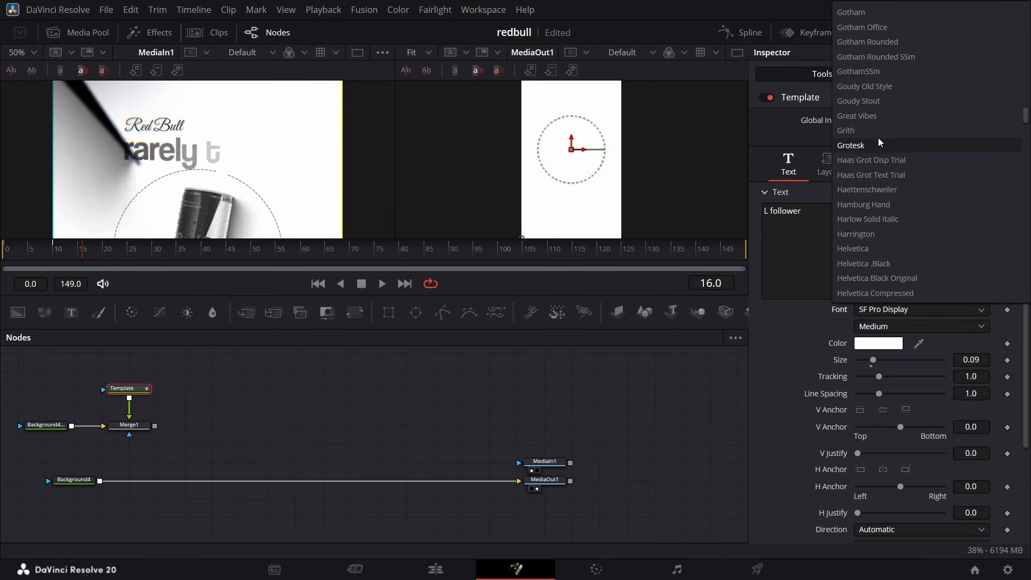
left_click(857, 116)
left_click(879, 343)
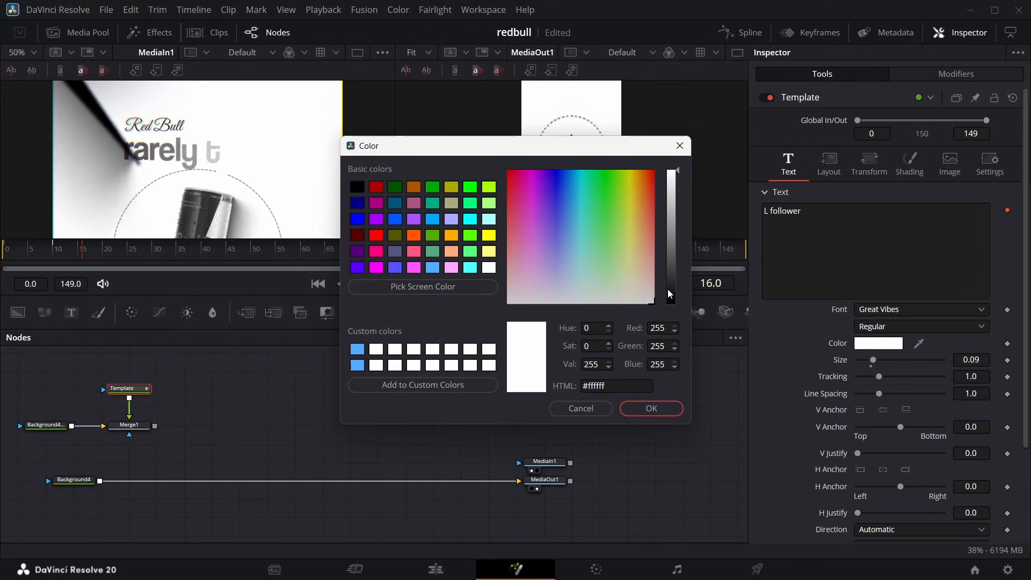
left_click_drag(670, 293, 670, 311)
left_click(661, 410)
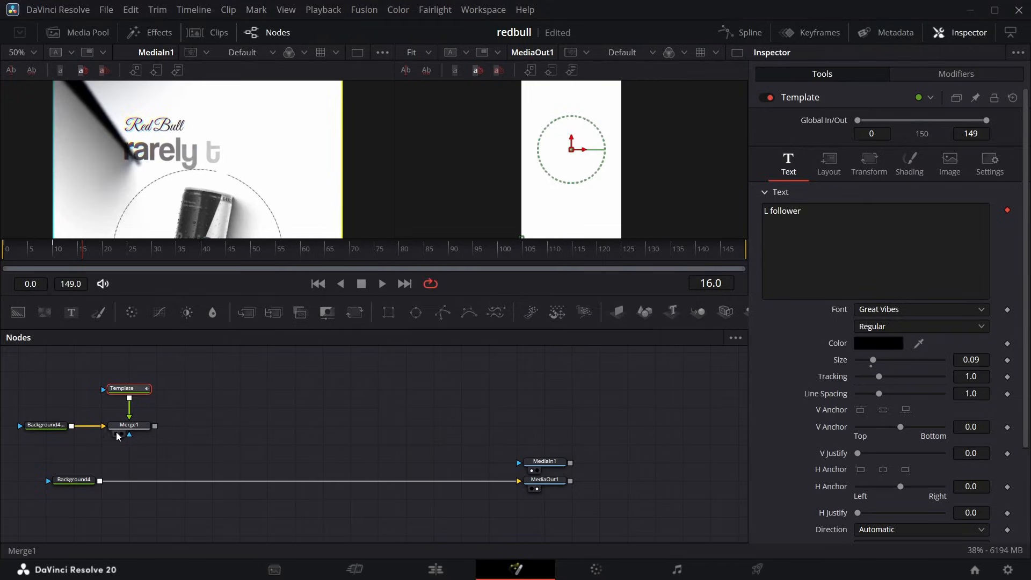
Preview Merge1 at 25% zoom and set the title template's text size to 0.15.
left_click(122, 433)
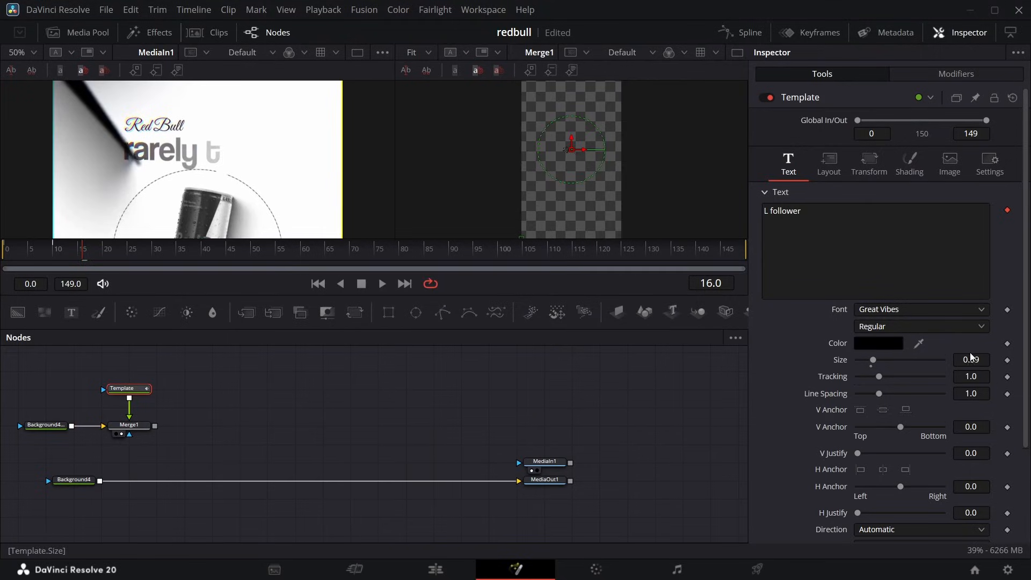
type("0.15")
key("Return")
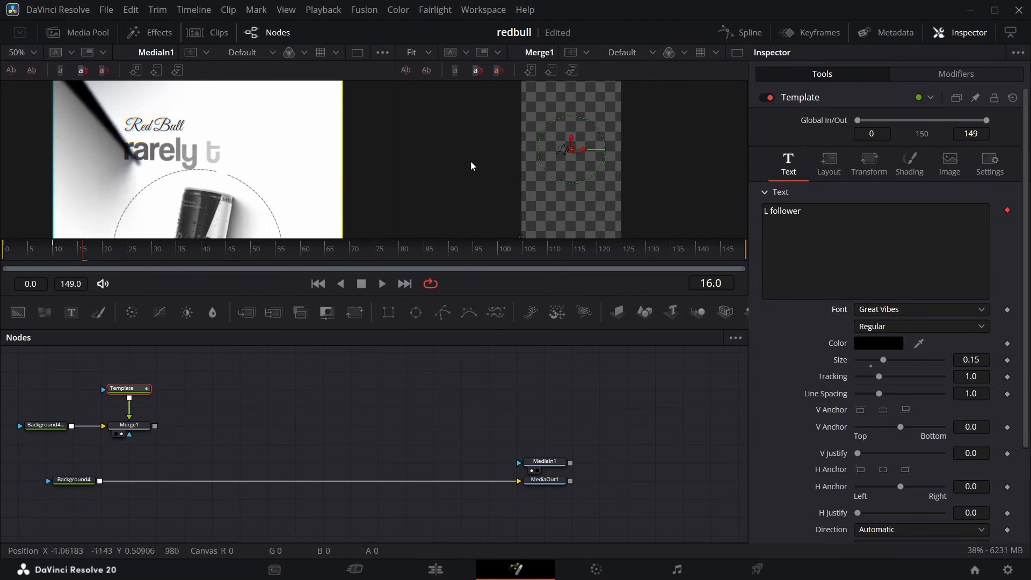
left_click(422, 52)
left_click(424, 109)
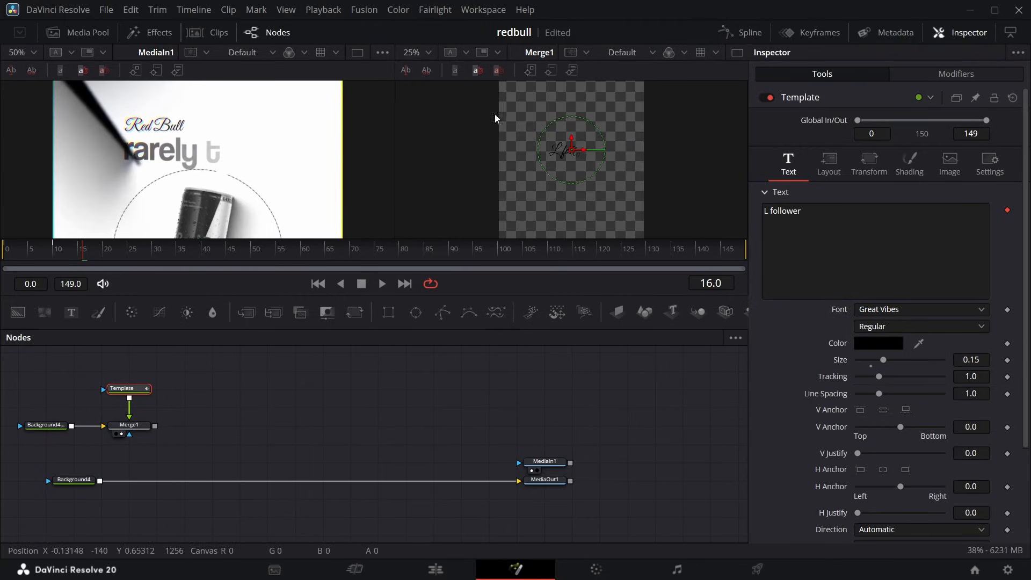
Replace the title template's placeholder text with "Red Bull".
left_click(822, 205)
key("BackSpace")
key("BackSpace")
key("BackSpace")
key("BackSpace")
key("BackSpace")
key("BackSpace")
key("BackSpace")
key("BackSpace")
key("BackSpace")
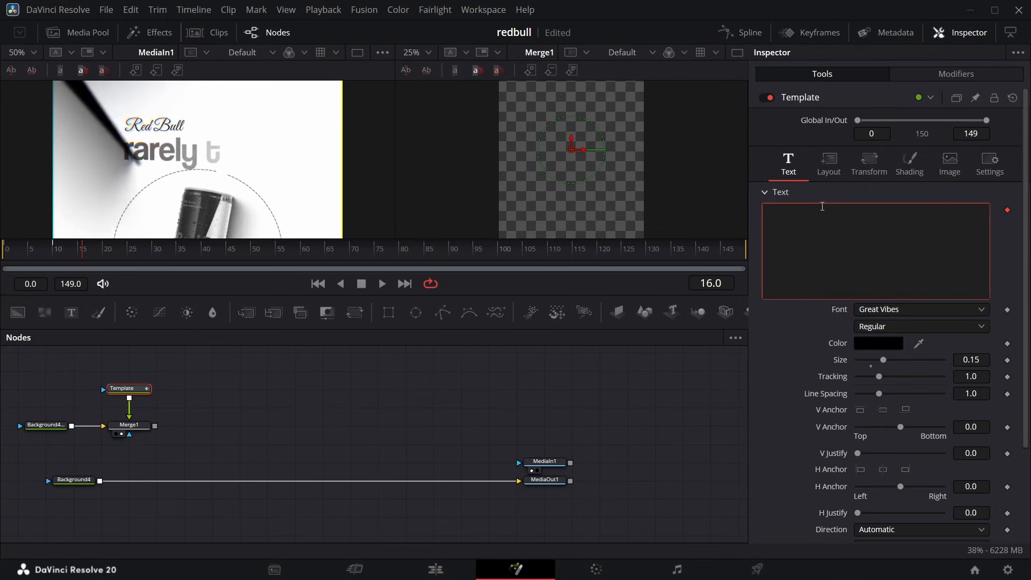
type("Red Bull")
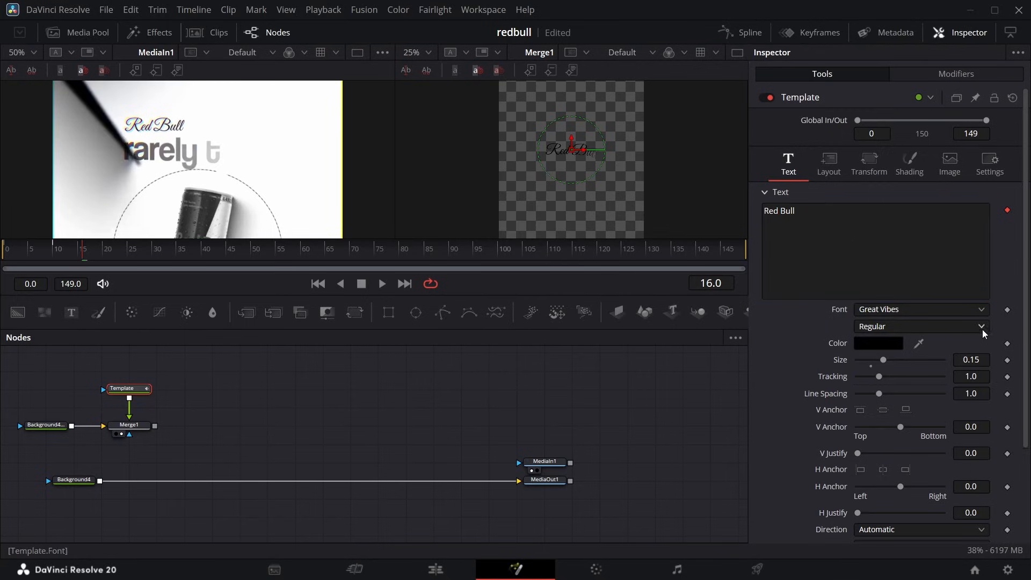
Position the "Red Bull" title over the reference wordmark by setting its layout centre to X 0.352, Y 0.787.
left_click(833, 160)
left_click_drag(971, 226, 1022, 226)
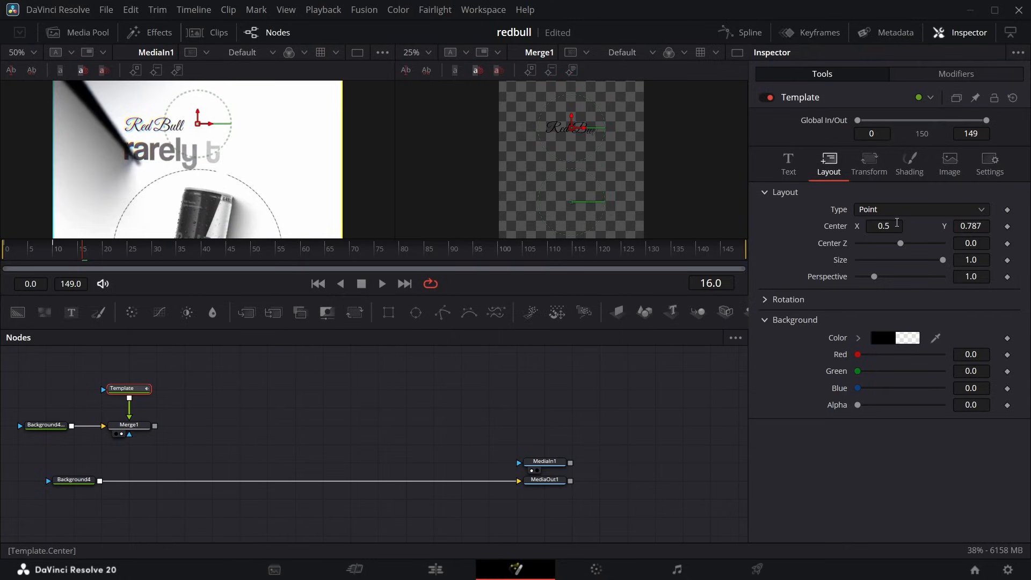
left_click_drag(897, 222, 871, 222)
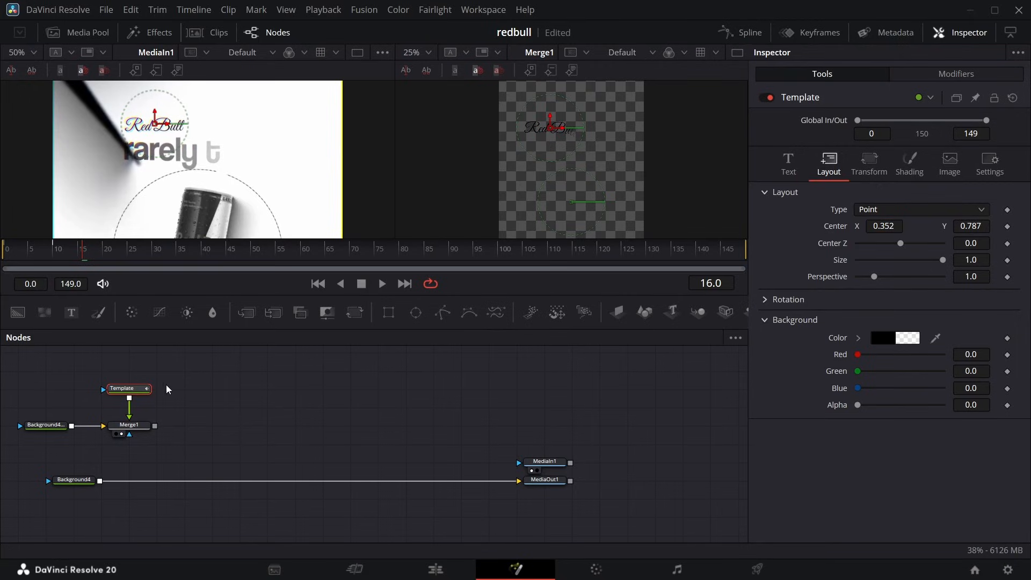
mouse_move(81, 254)
left_mouse_down()
mouse_move(3, 258)
mouse_move(115, 250)
mouse_move(15, 250)
mouse_move(98, 250)
mouse_move(21, 250)
mouse_move(61, 251)
left_mouse_up()
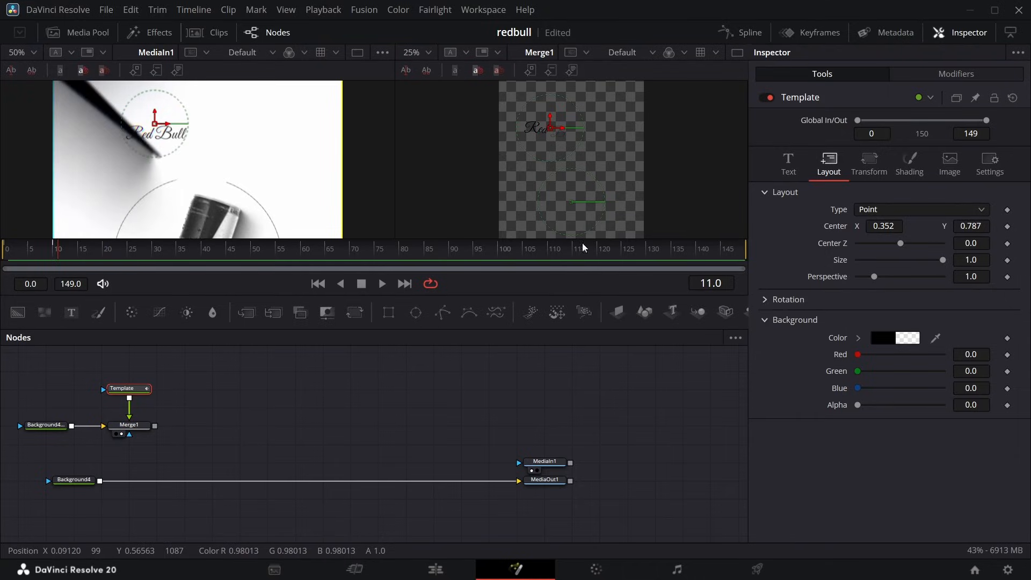
left_click(969, 76)
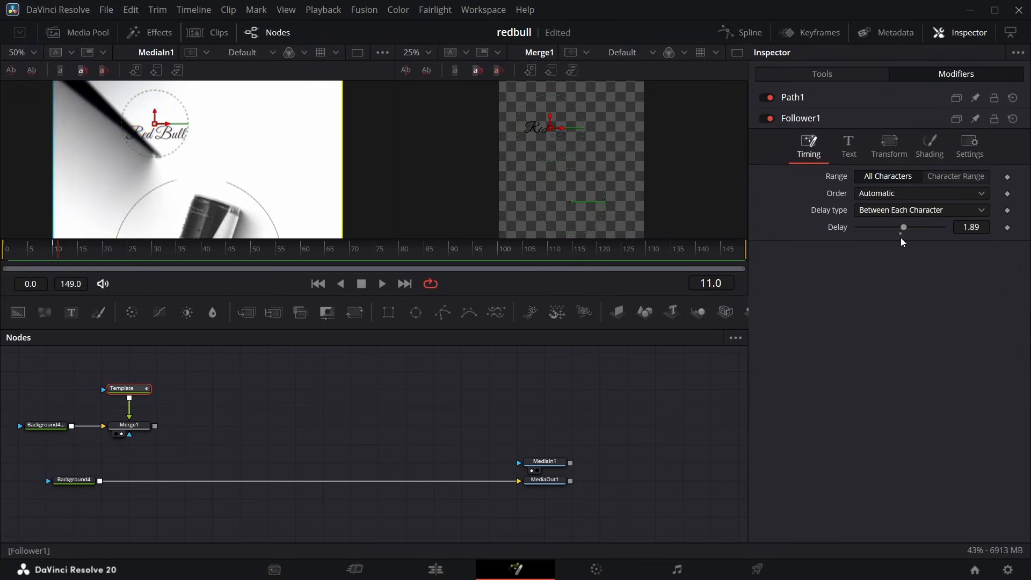
left_click(890, 146)
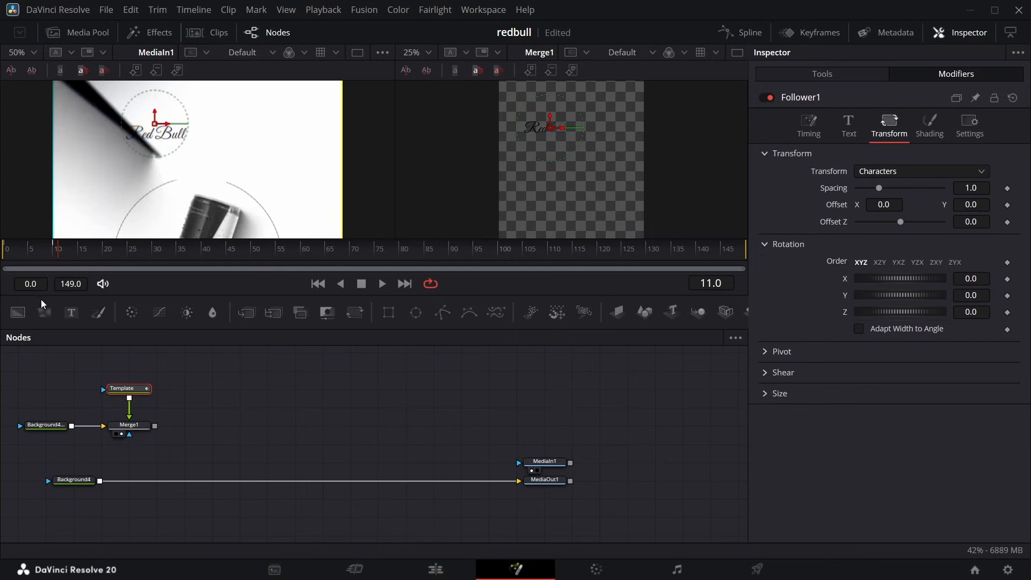
left_click_drag(56, 245, 78, 284)
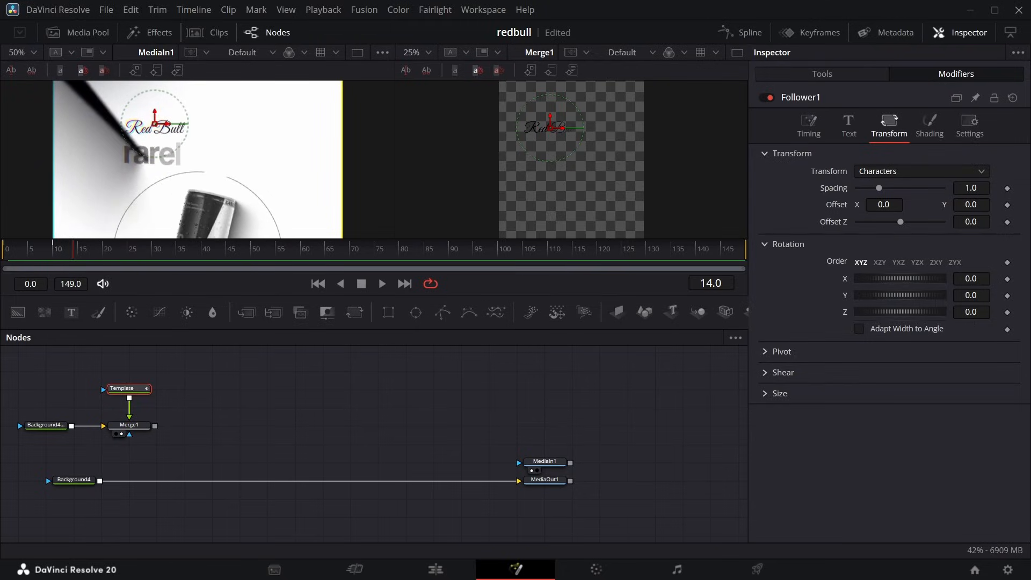
key("ctrl+z")
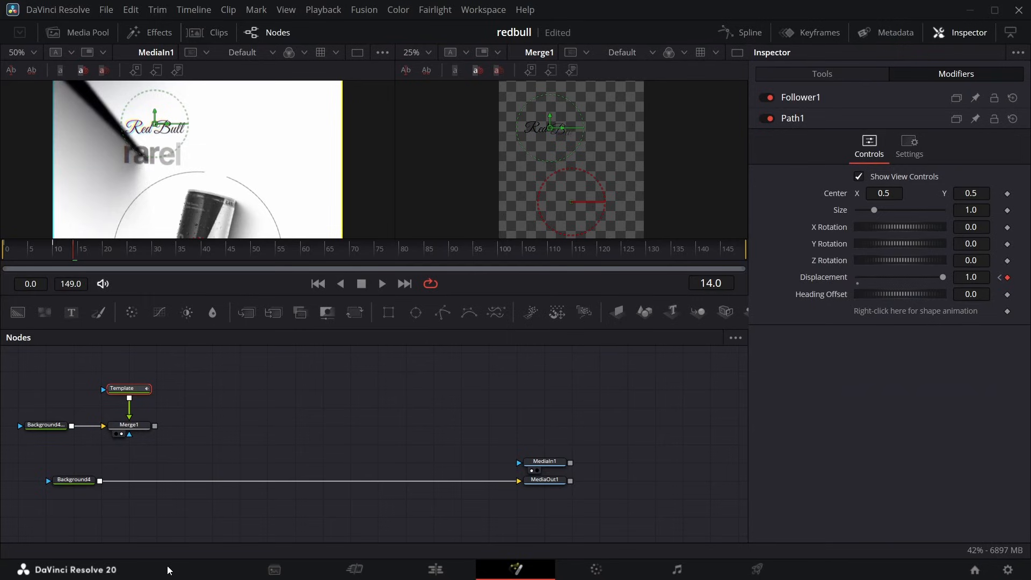
Duplicate the "Red Bull" title template node.
left_click(137, 393)
key("ctrl+v")
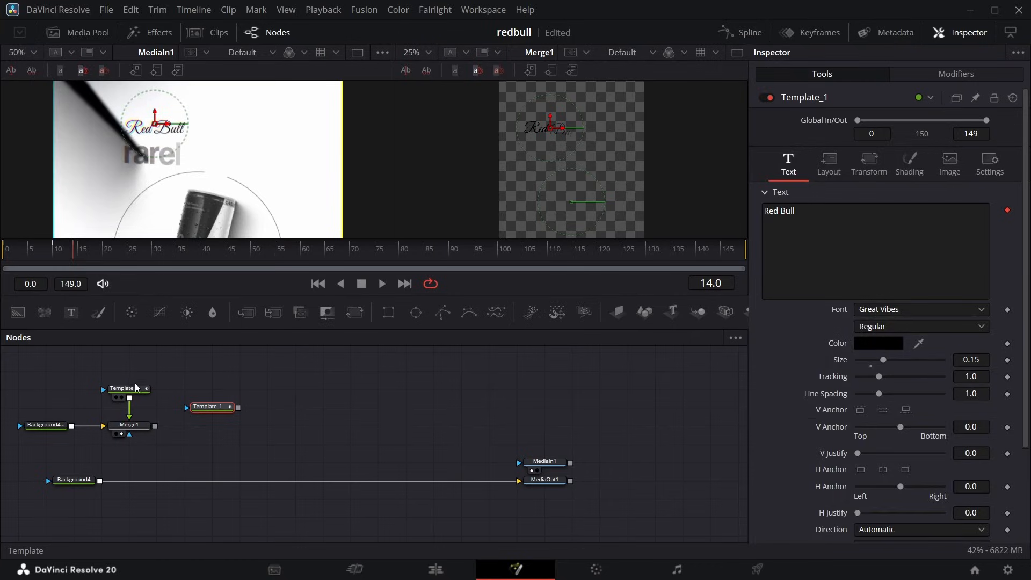
Remove the character offset animation from the original "Red Bull" title's Follower modifier and set its delay between characters to 0.84.
left_click(136, 388)
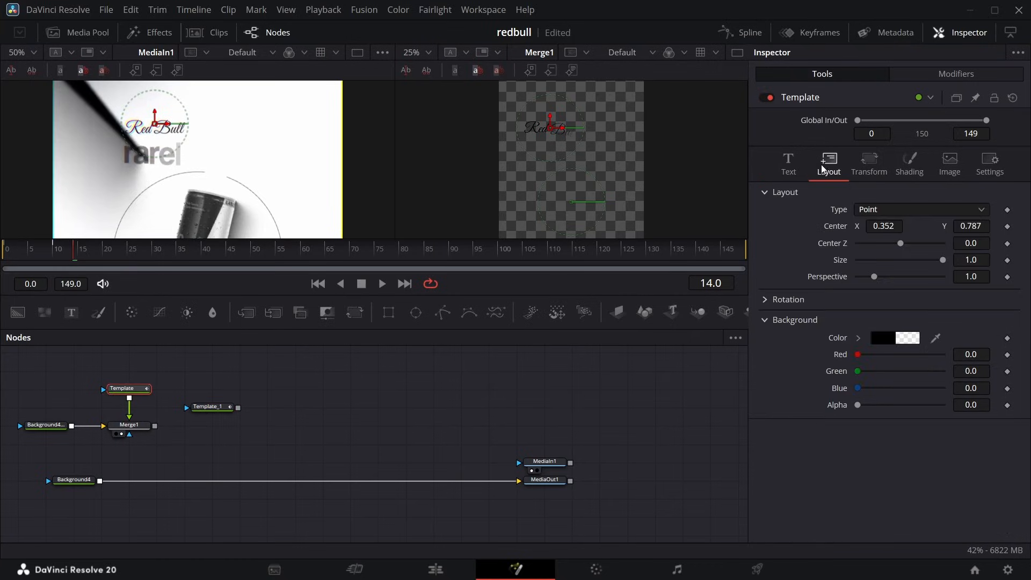
left_click(950, 77)
left_click(851, 247)
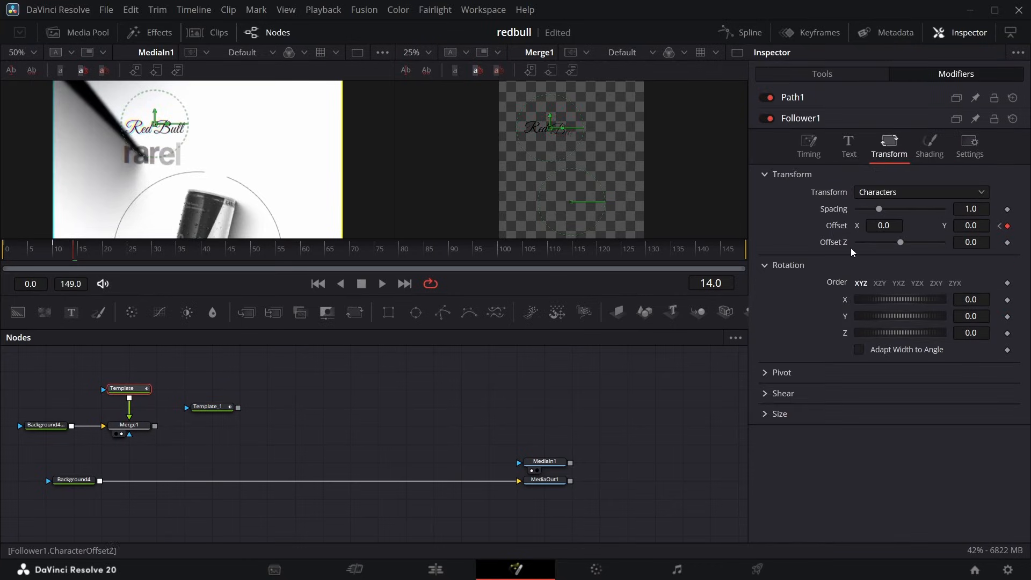
double_click(833, 226)
key("Left")
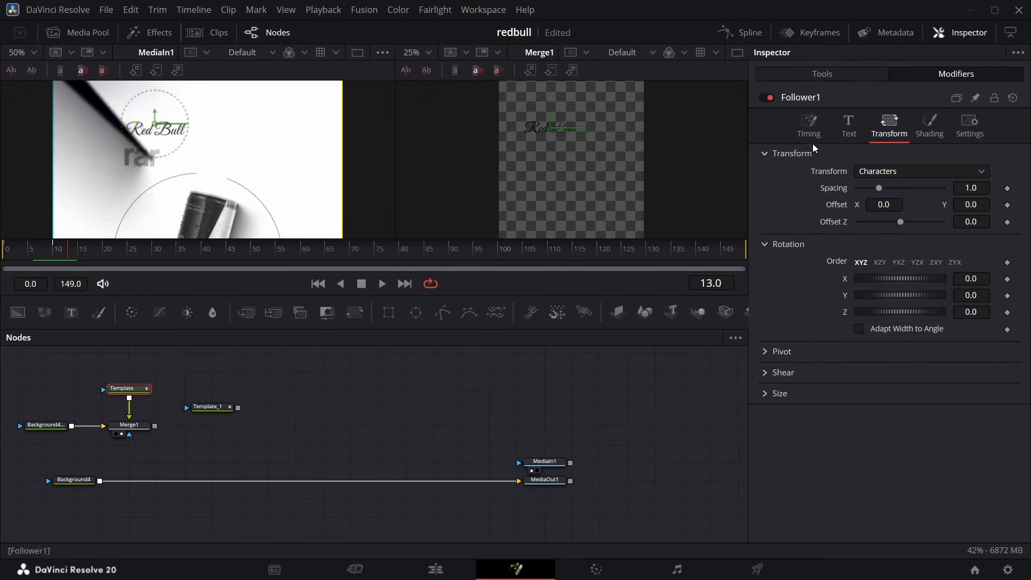
left_click(810, 130)
left_click_drag(963, 209, 952, 210)
left_click_drag(8, 248, 69, 242)
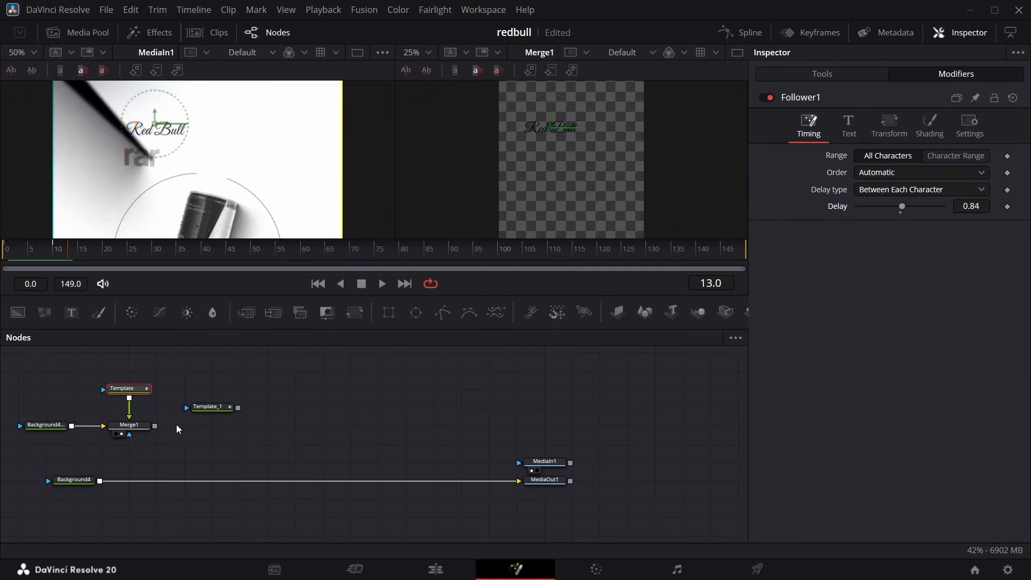
Place the duplicated title node beside the original and, at frame 24, replace its text with "rarely talks".
left_click_drag(204, 406, 185, 388)
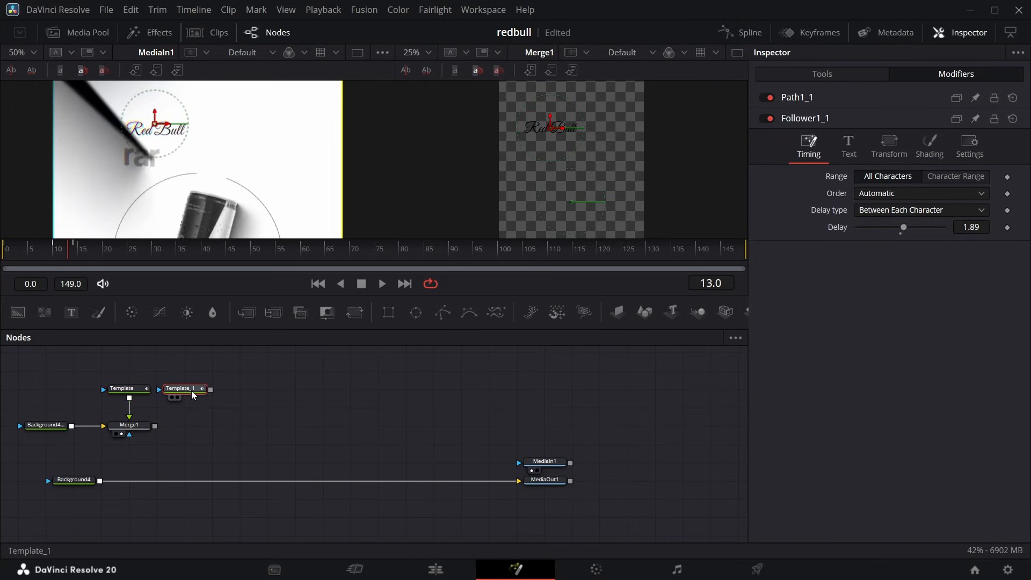
left_click(828, 76)
left_click(122, 249)
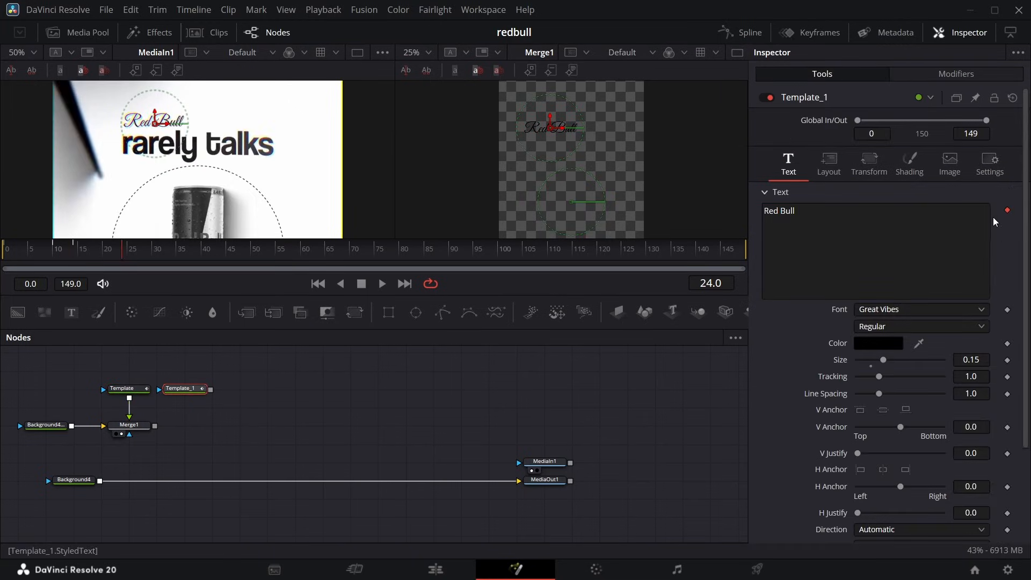
left_click(972, 225)
key("ctrl+a")
type("rarely talks")
Set the "rarely talks" title's font to Coolvetica and merge the title over the Merge1 output, previewing Merge2.
left_click(880, 309)
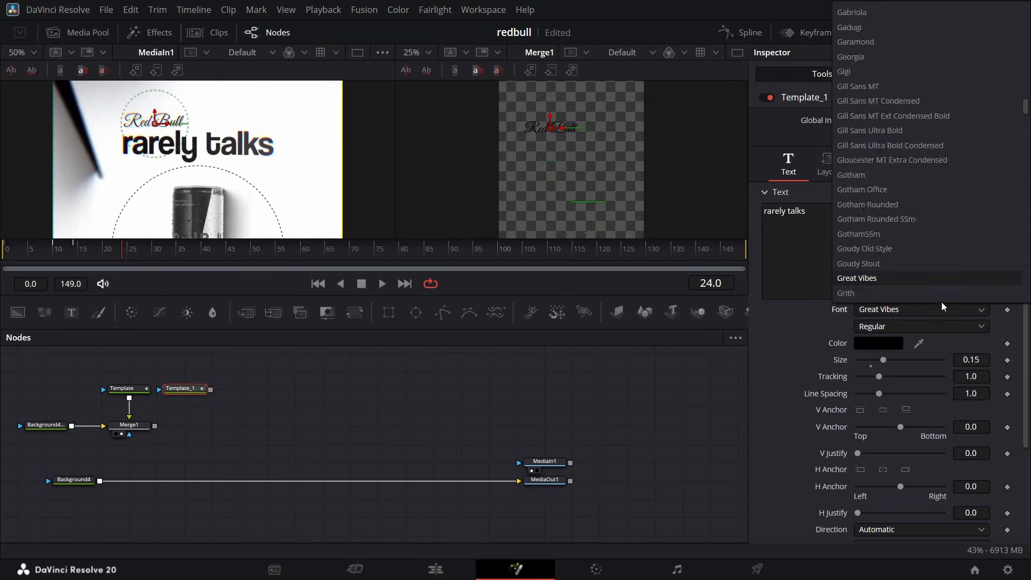
scroll(891, 242, "up", 5)
left_click(891, 200)
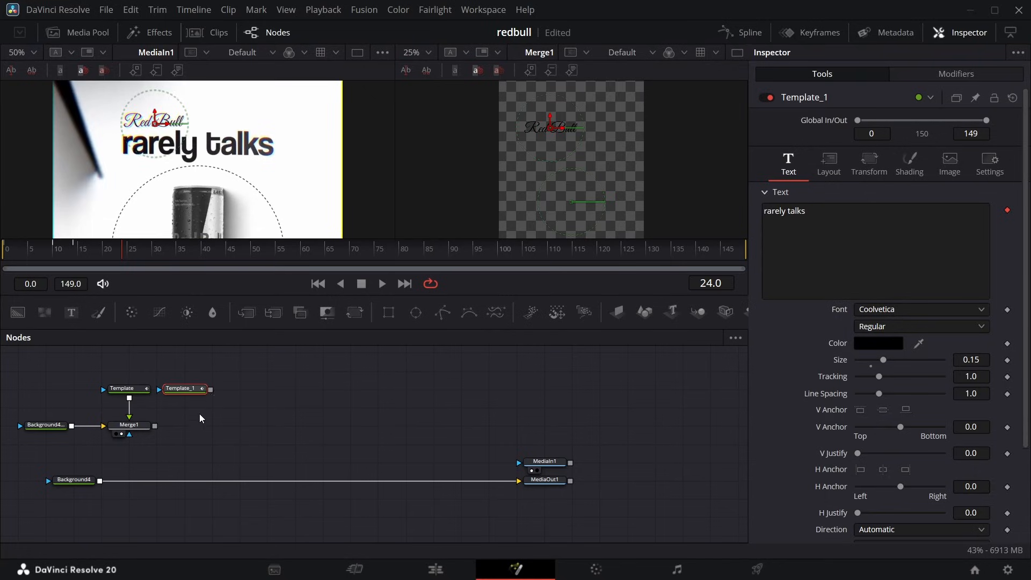
left_click_drag(210, 389, 155, 426)
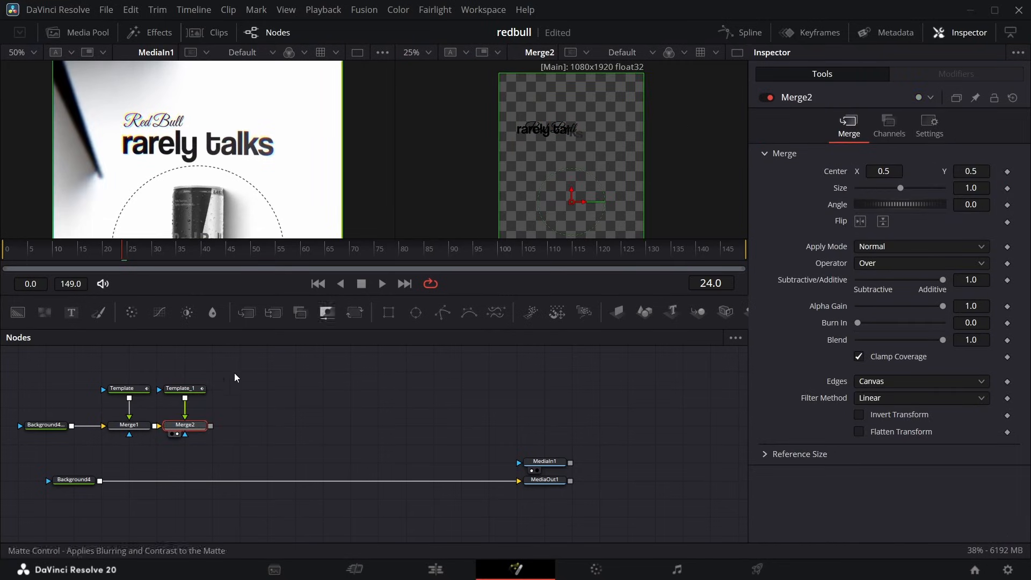
Position the "rarely talks" title just below "Red Bull" by setting its layout centre to X 0.41, Y 0.755.
left_click(197, 389)
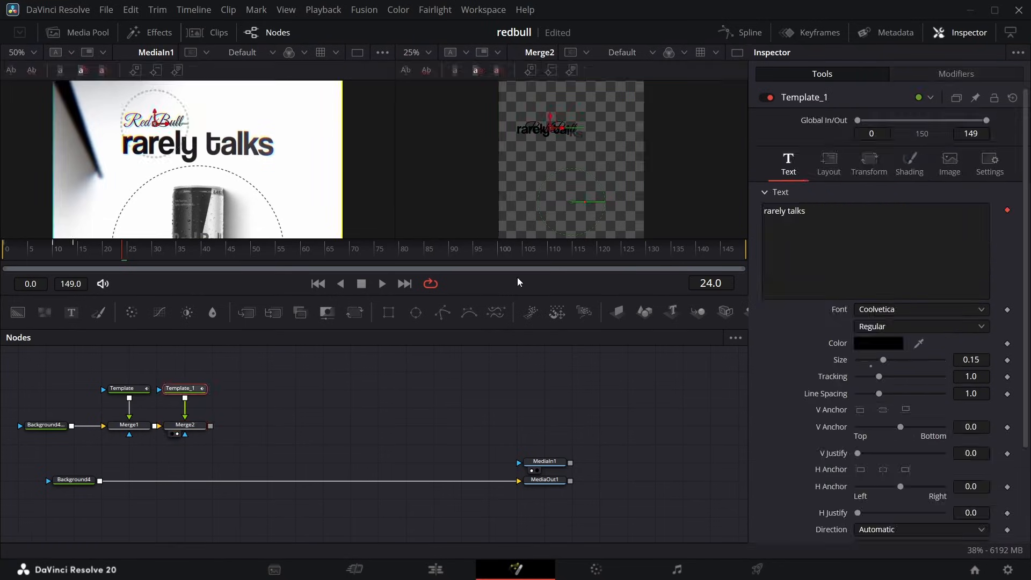
left_click(836, 165)
left_click_drag(965, 225, 948, 226)
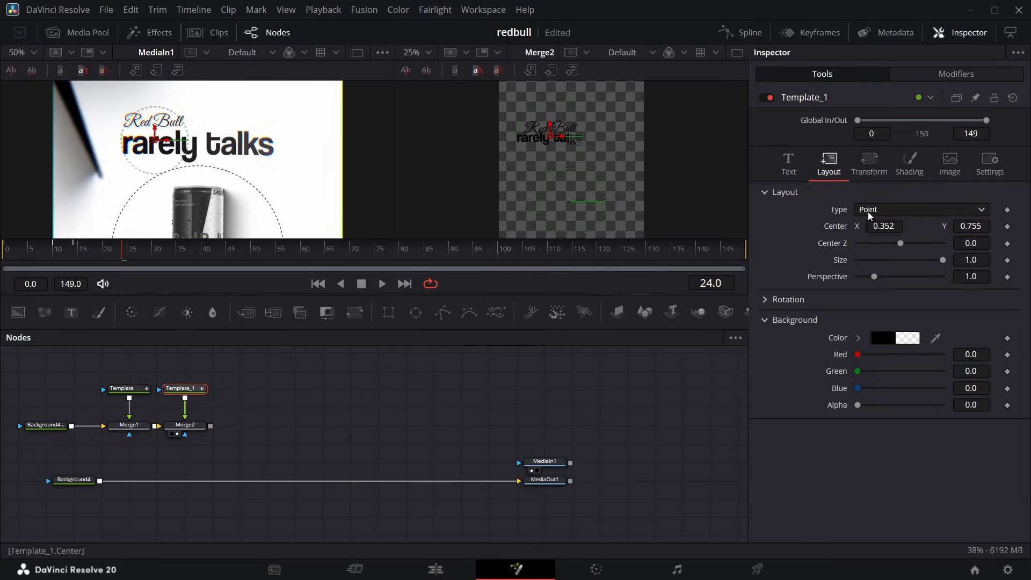
left_click_drag(878, 226, 895, 225)
Shift the "rarely talks" title's animation keyframes forward in time so its letters start appearing after frame 11.
left_click_drag(85, 255, 63, 256)
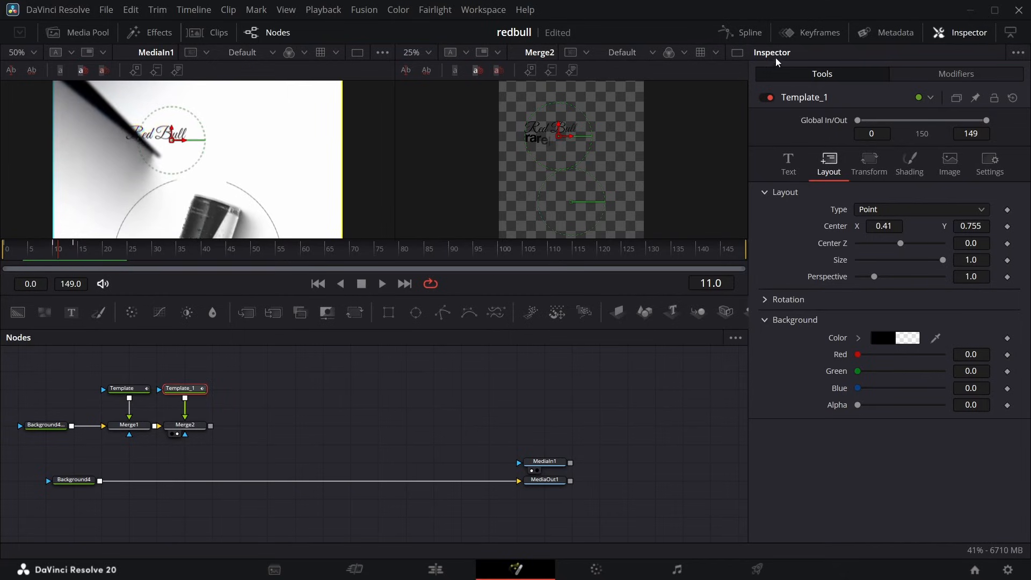
left_click(813, 35)
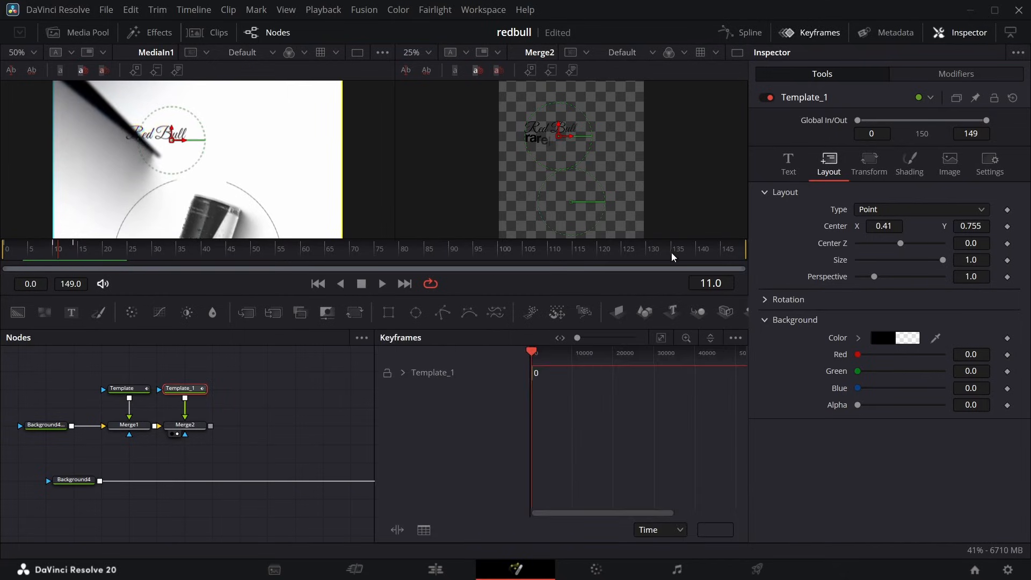
left_click(403, 372)
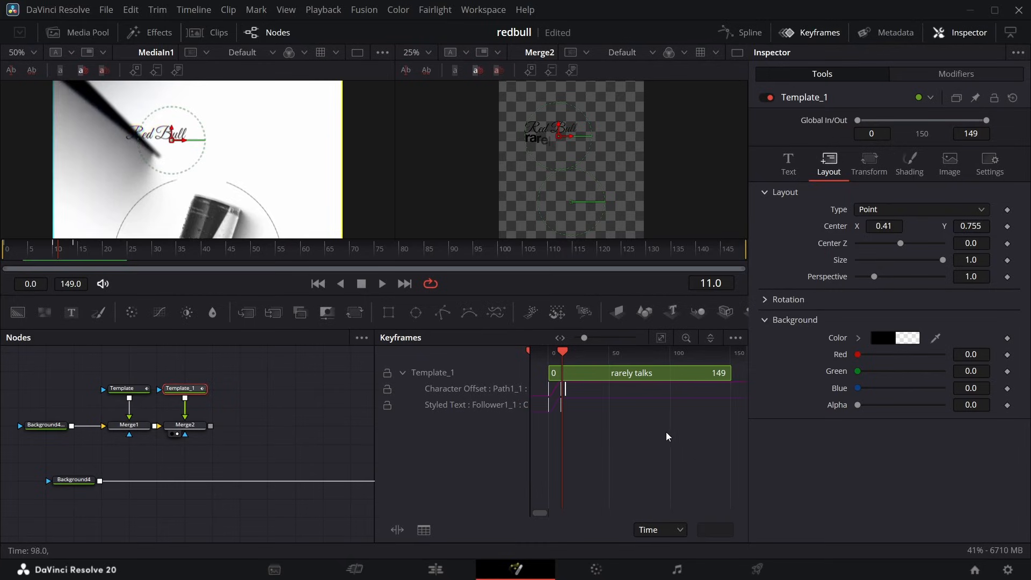
left_click_drag(667, 433, 558, 391)
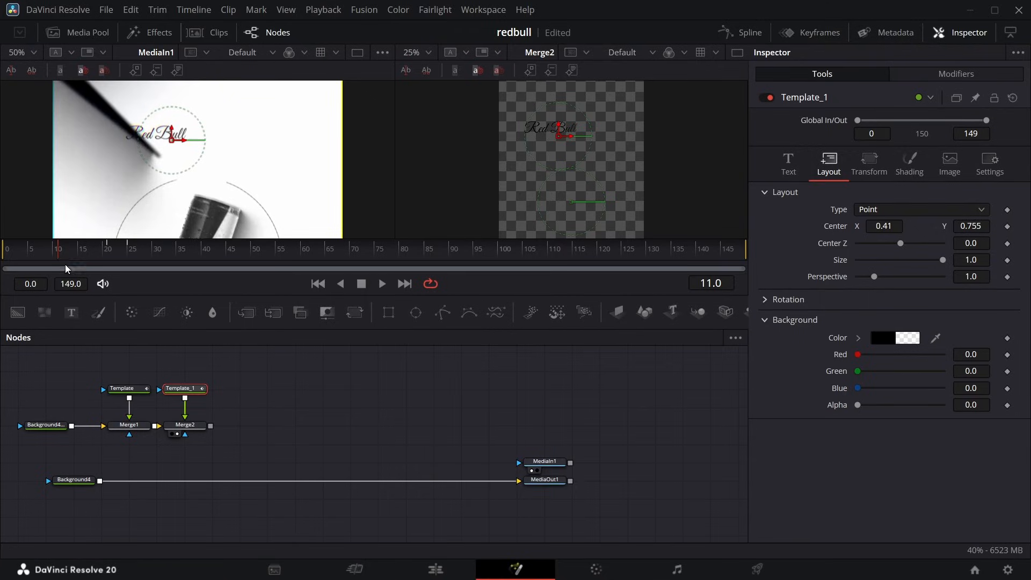
Set the "rarely talks" Follower delay between characters to 0.6, check the timing against the reference around frame 25, and save the project.
left_click_drag(59, 258, 128, 269)
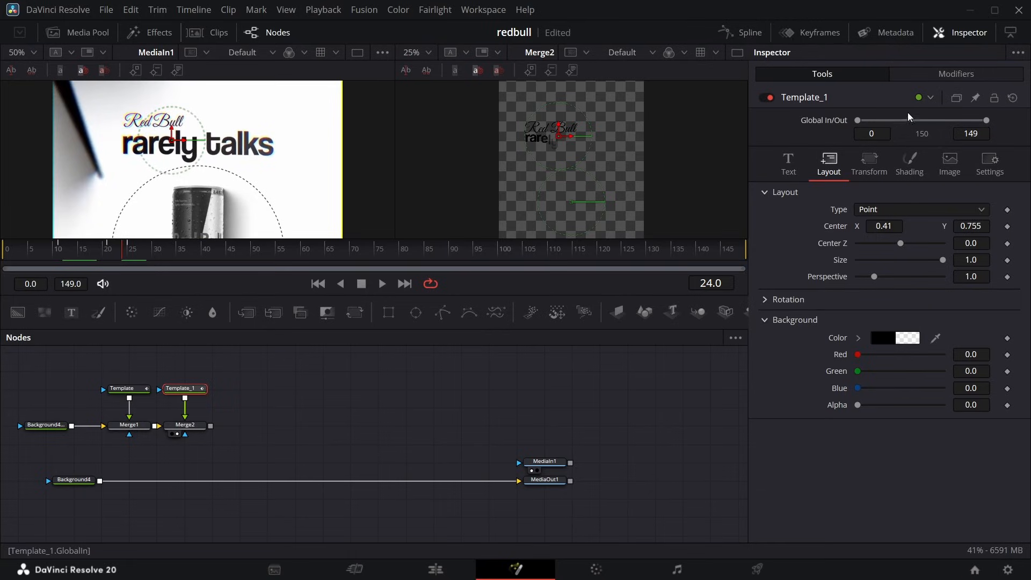
left_click(955, 73)
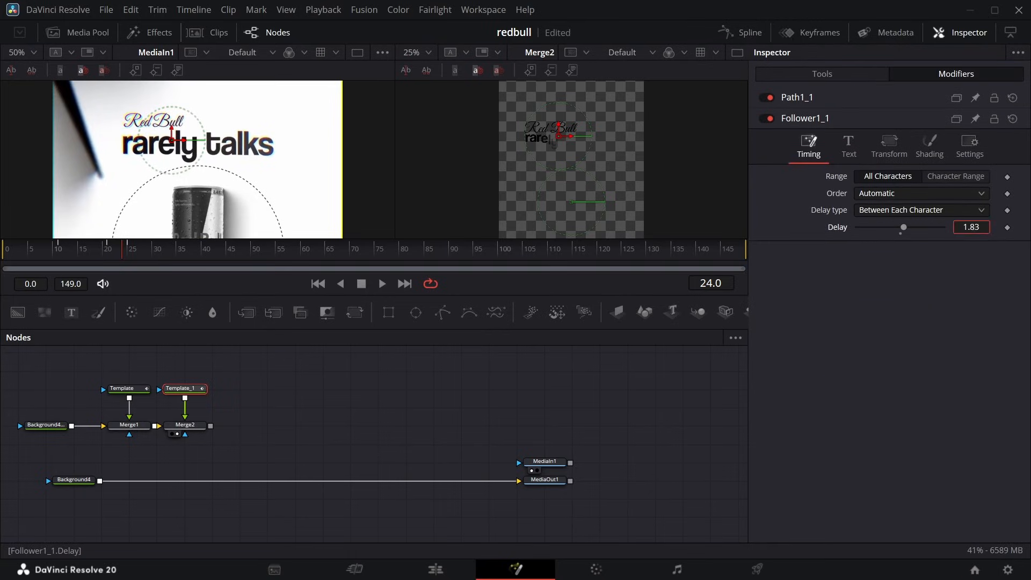
type("0.6")
key("Return")
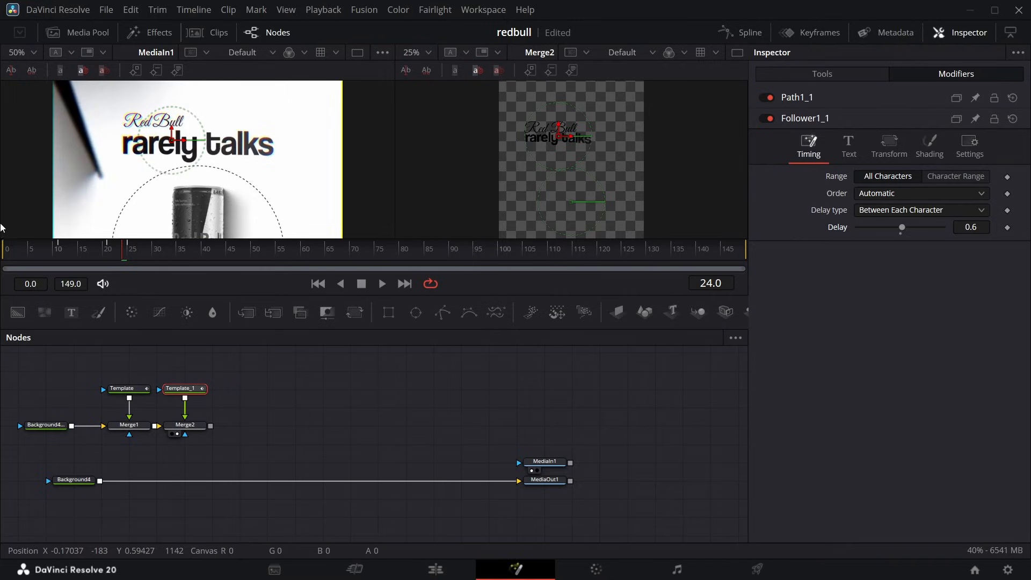
left_click_drag(99, 256, 127, 251)
scroll(221, 165, "down", 5)
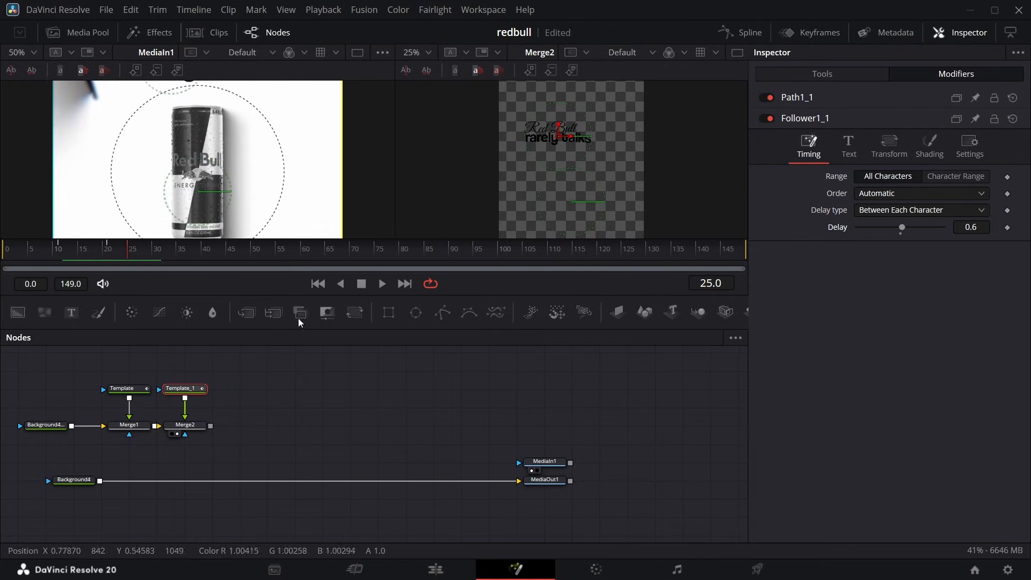
key("ctrl+s")
Add a copy of the transparent background node and a Text+ node containing a long row of dashes above the title nodes.
scroll(247, 427, "up", 3)
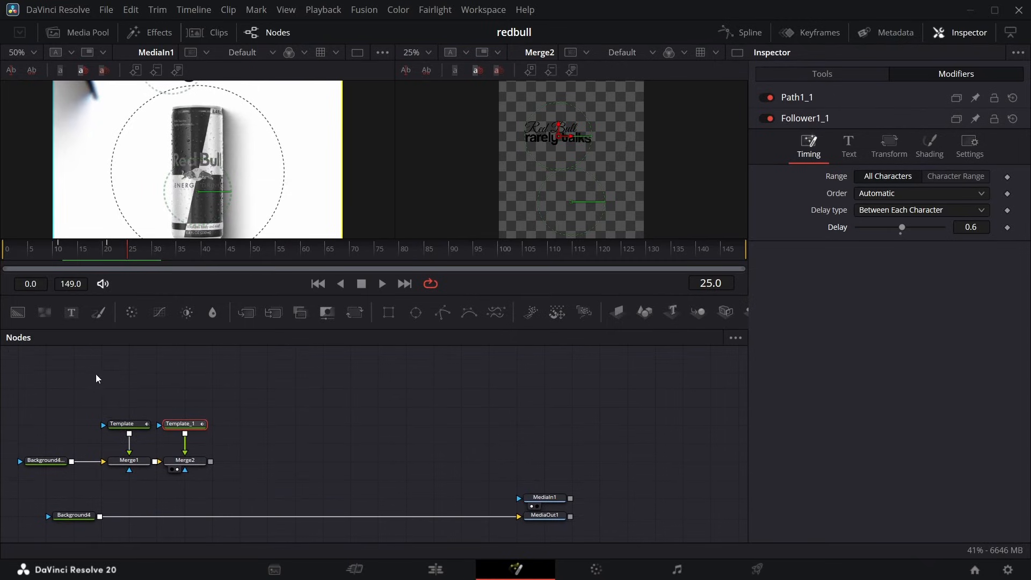
left_click_drag(17, 313, 241, 375)
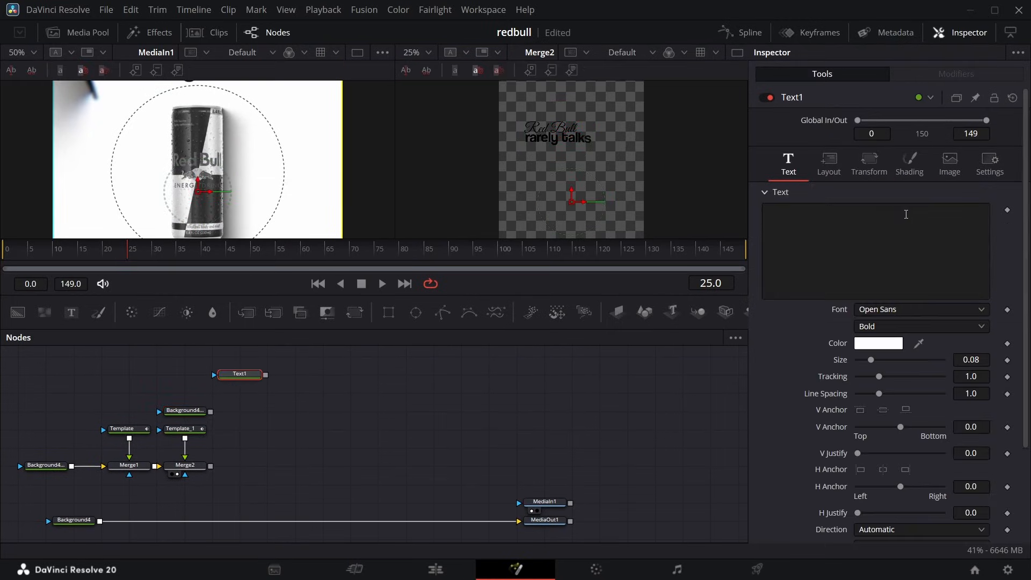
left_click(893, 217)
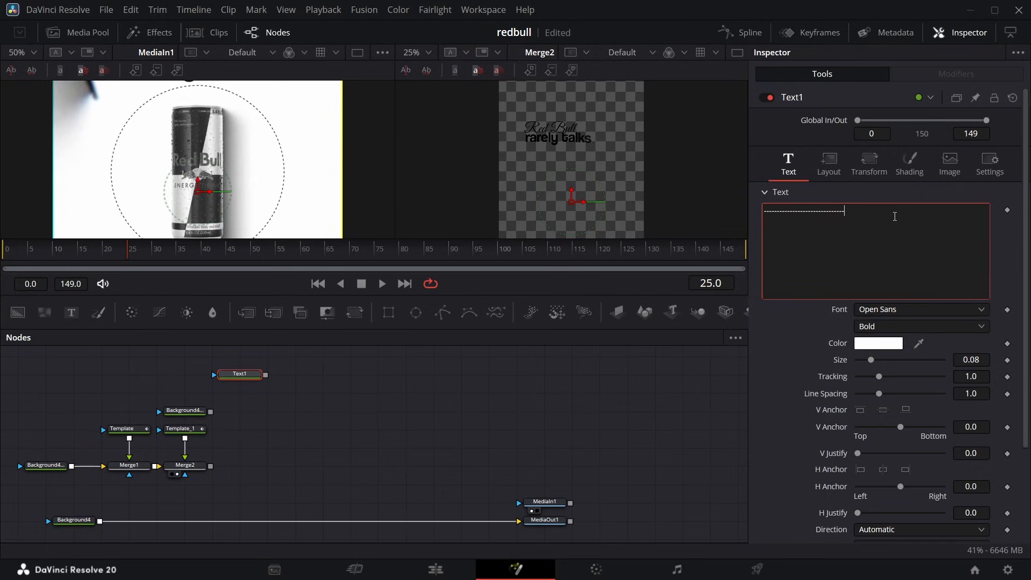
left_click(895, 308)
scroll(879, 237, "down", 5)
left_click(903, 308)
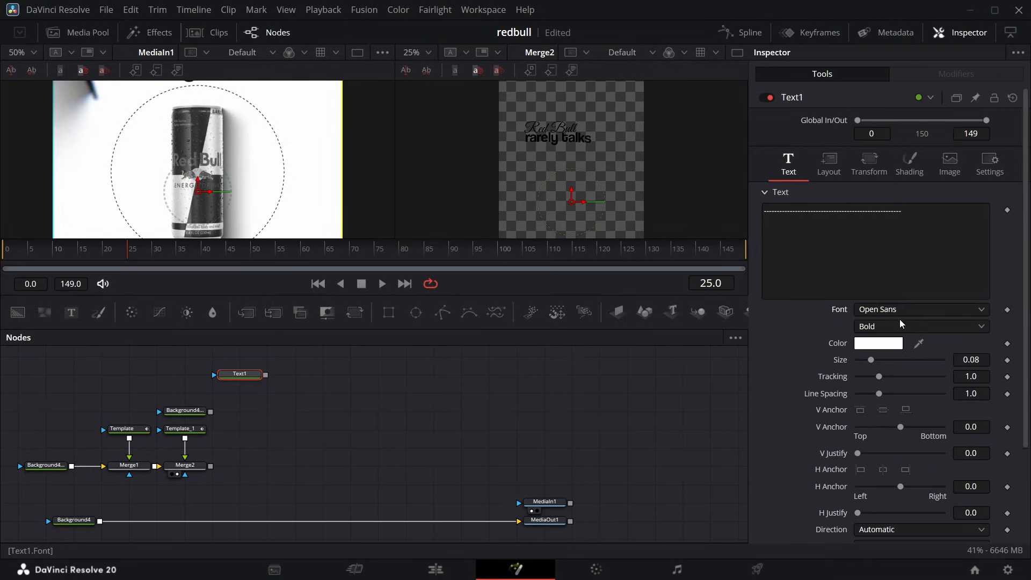
left_click(893, 324)
left_click(888, 344)
Set the dashed text's layout type to Circle and merge it over the copied background and onto the Merge2 output.
left_click(828, 162)
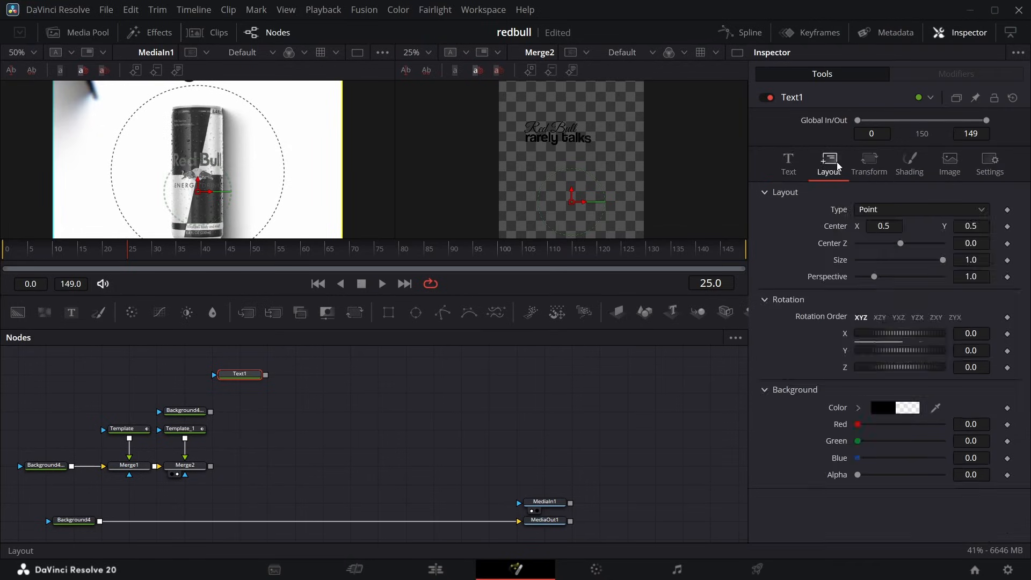
left_click(899, 211)
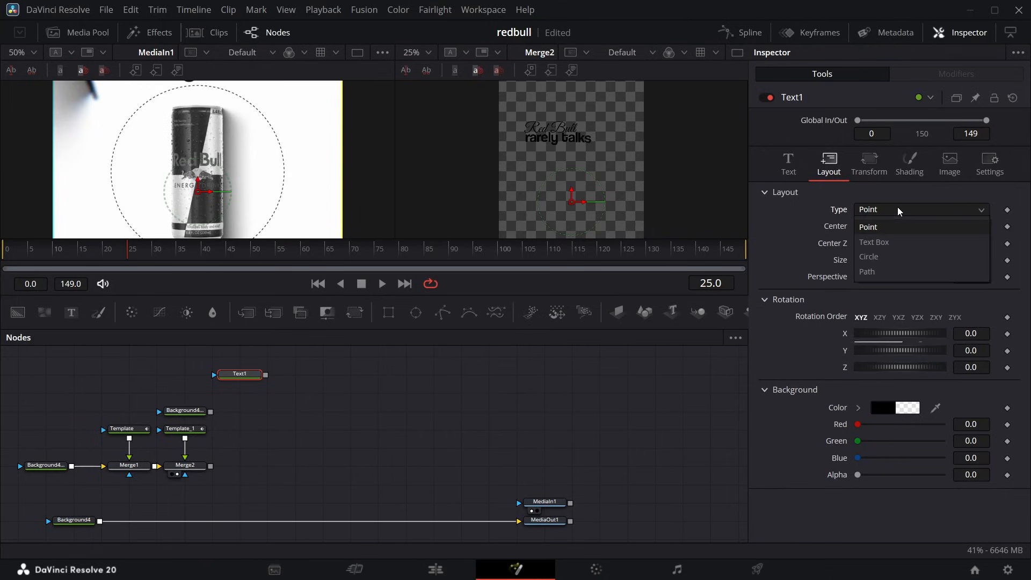
left_click(885, 257)
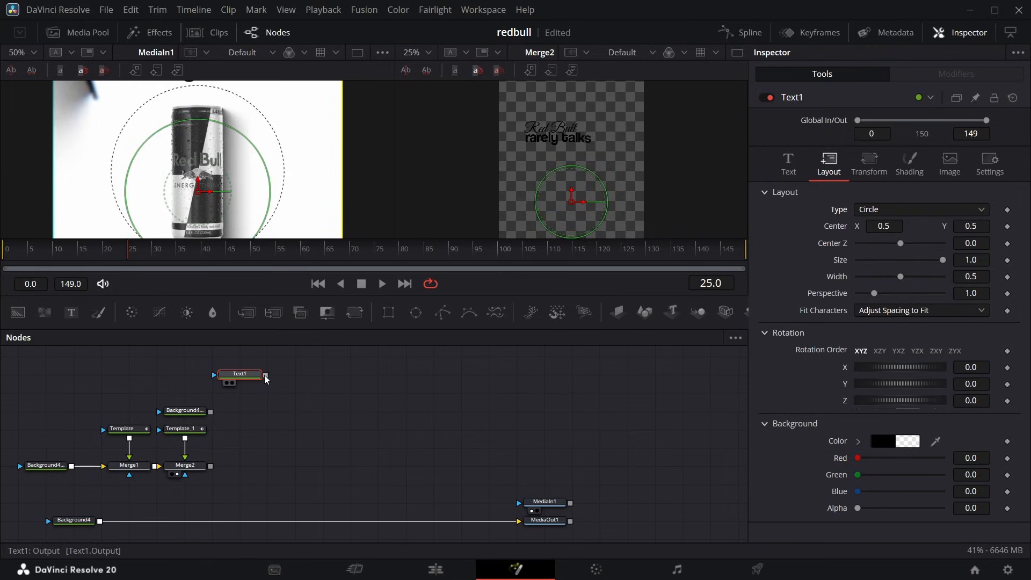
left_click_drag(265, 374, 213, 471)
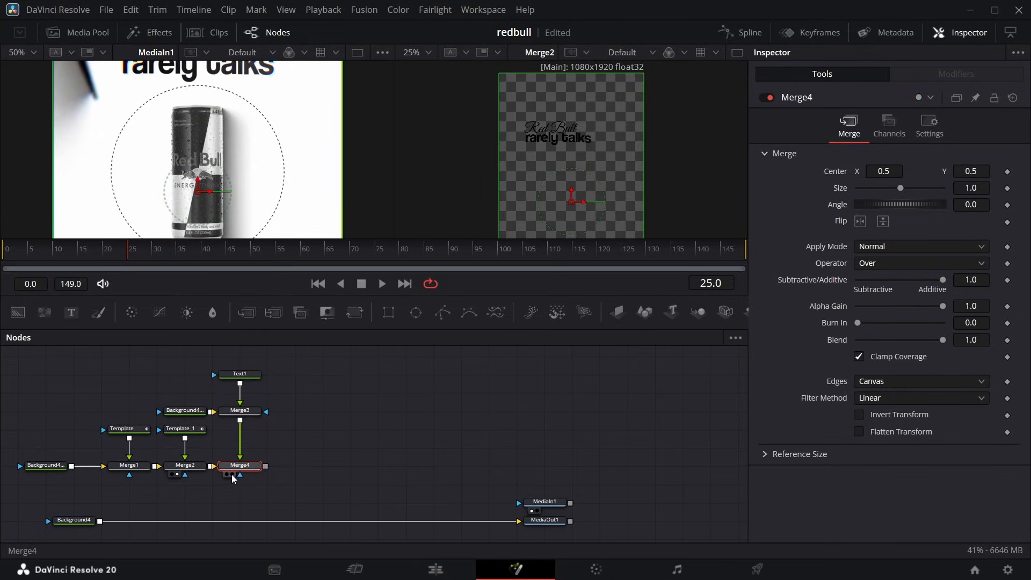
Show the Merge4 result at 50% and add dashes to the Text1 row until it forms a full circle.
left_click(233, 475)
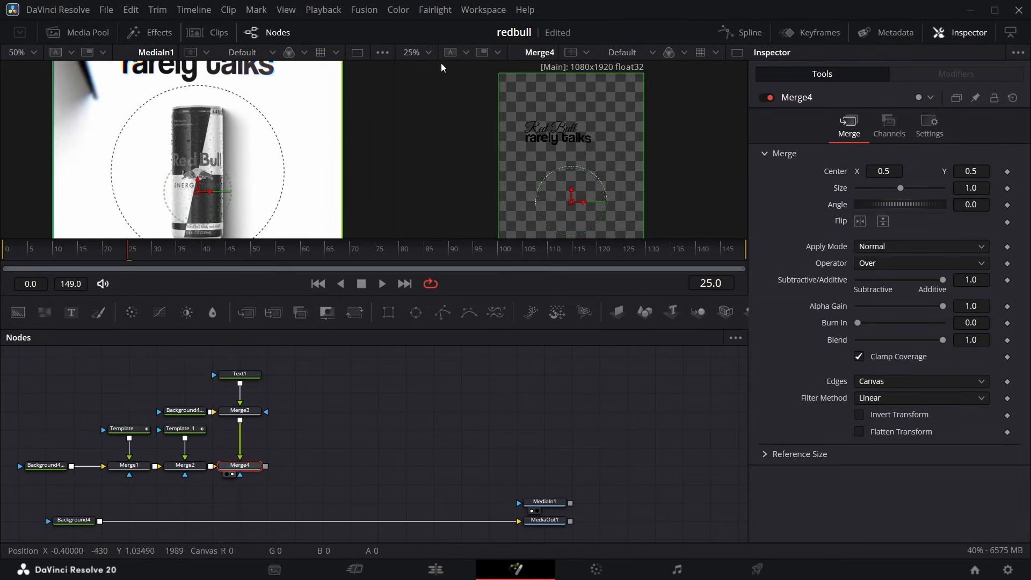
left_click(431, 51)
left_click(429, 85)
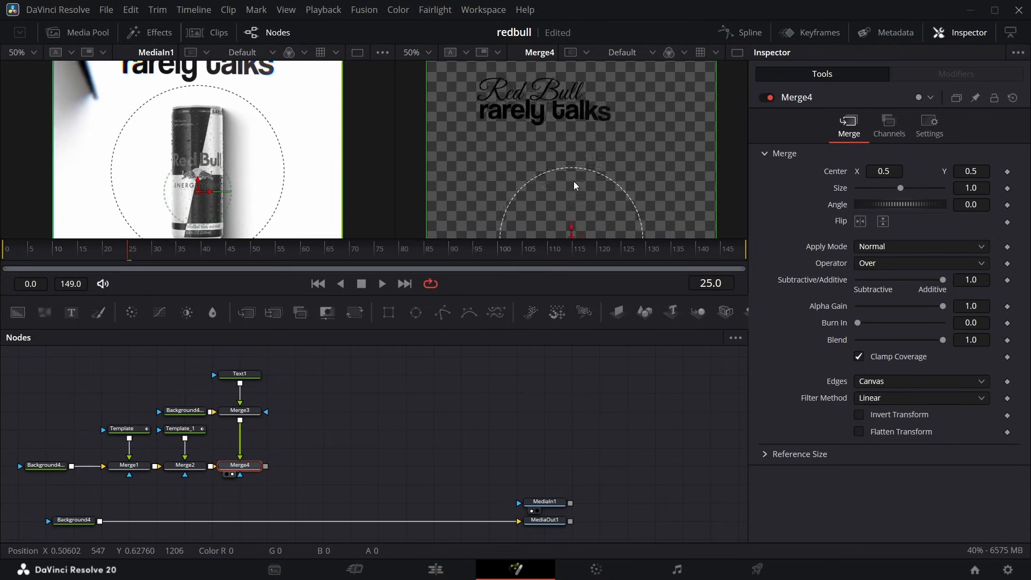
left_click(239, 374)
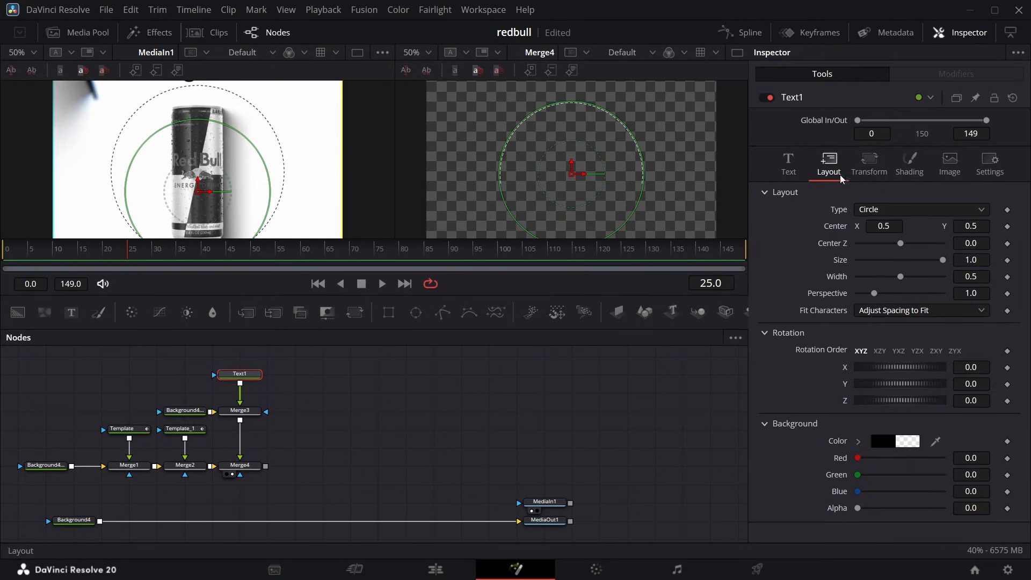
left_click(788, 161)
left_click(916, 220)
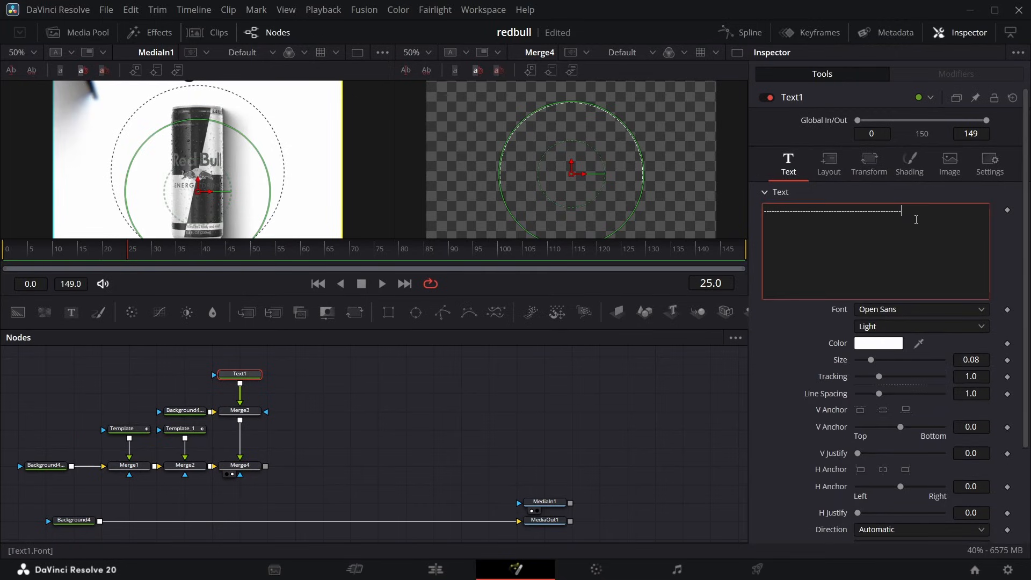
type("---------------------------------------------")
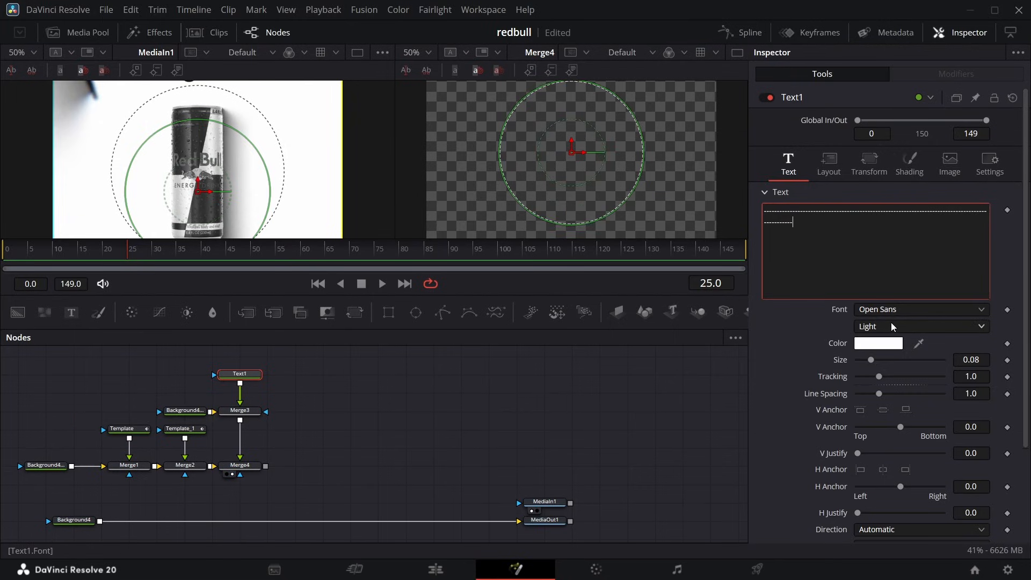
Change the dashed circle text's color to black.
left_click(873, 343)
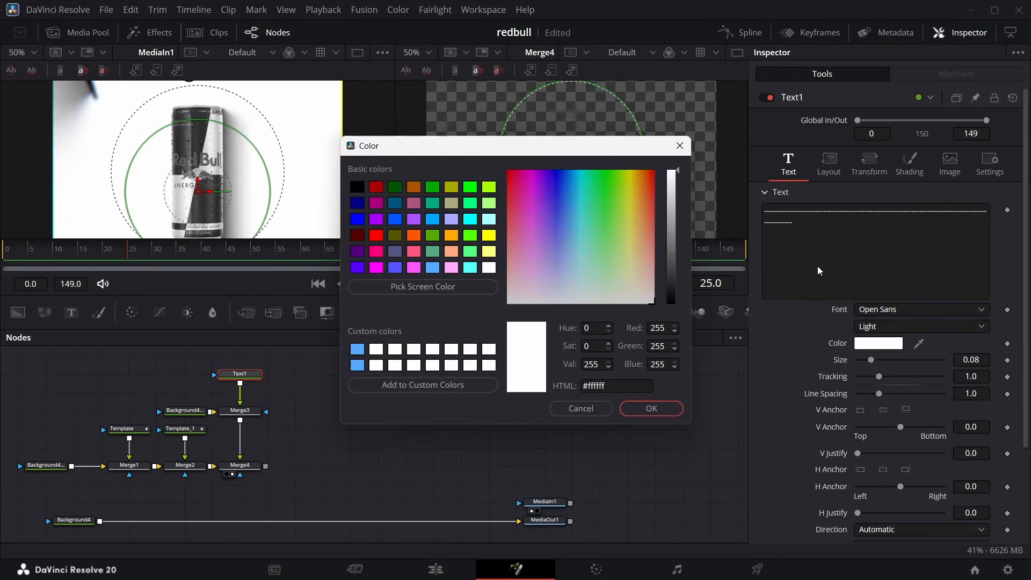
left_click_drag(678, 185, 677, 304)
left_click(651, 408)
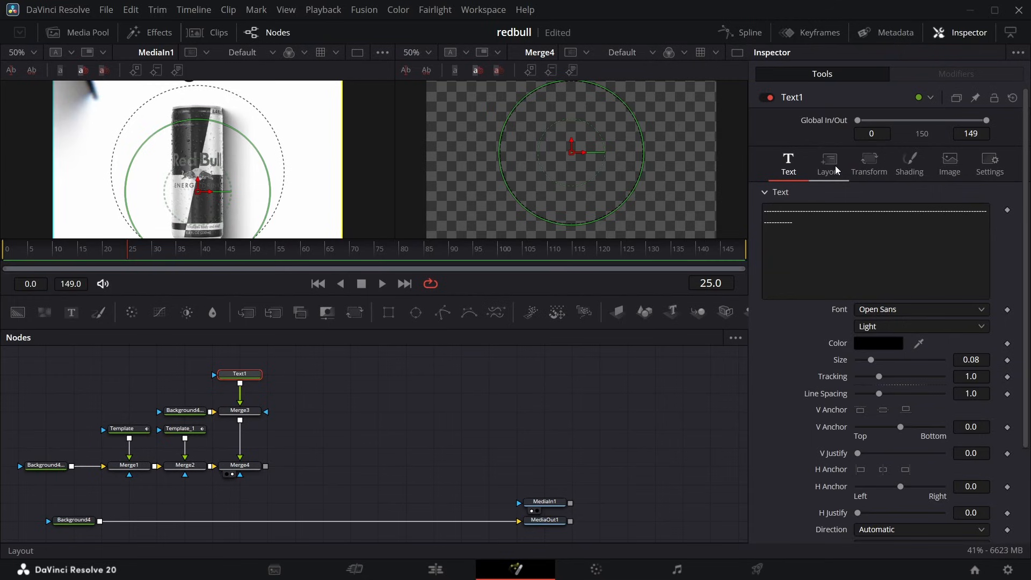
Match the dashed circle to the reference by setting its layout Center Y to 0.542 and Width to 0.591.
left_click(835, 166)
left_click_drag(965, 226, 978, 226)
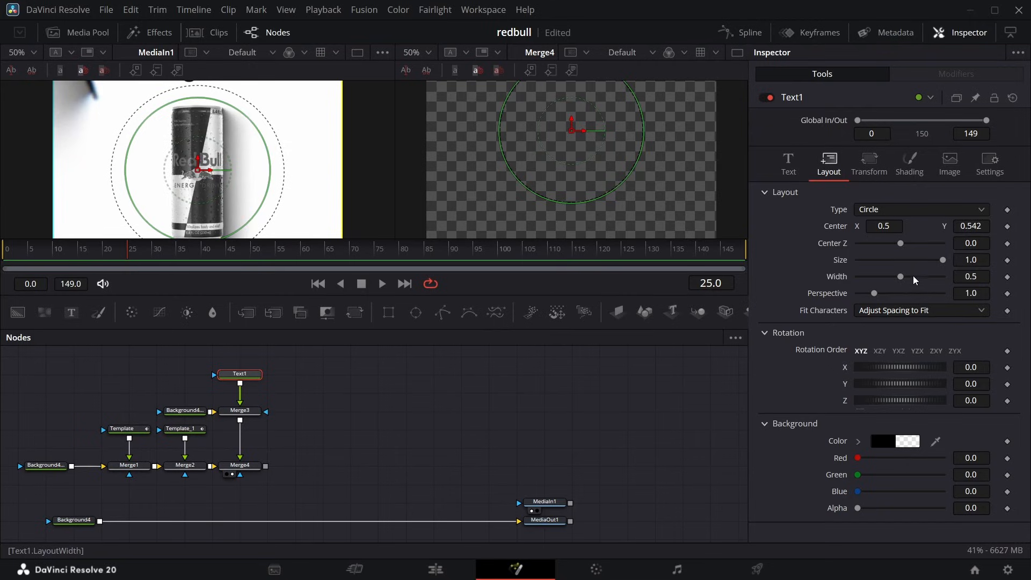
left_click_drag(905, 276, 907, 280)
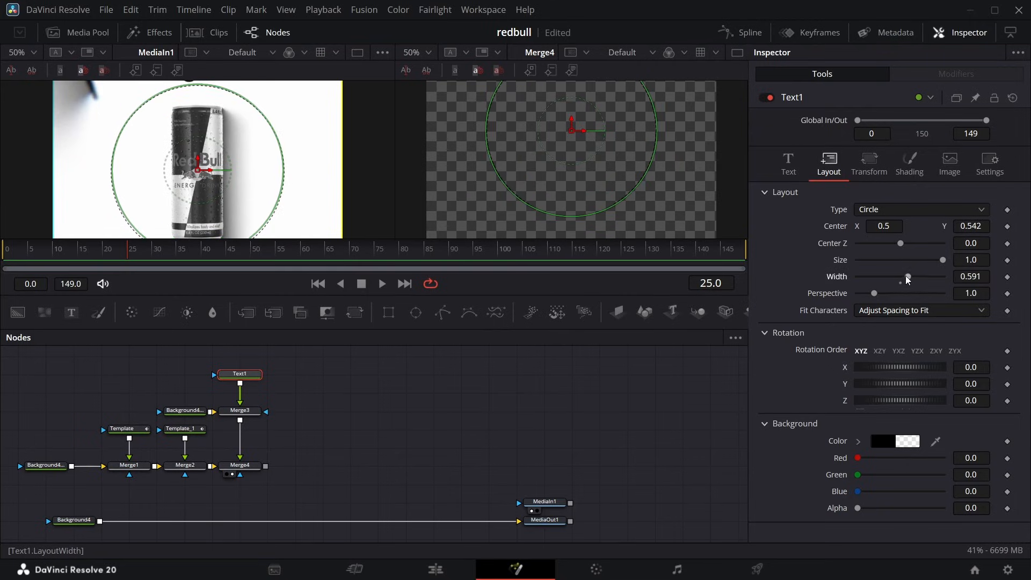
Bring the can image 1.png into the composition beside the dashed text node and rename its node redbull.
left_click_drag(150, 83, 325, 371)
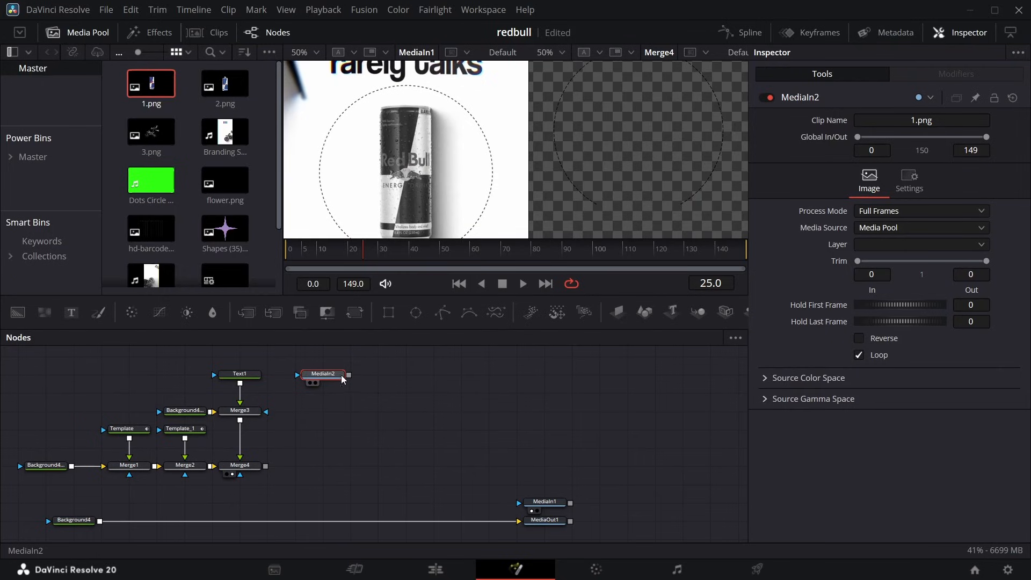
key("F2")
type("red")
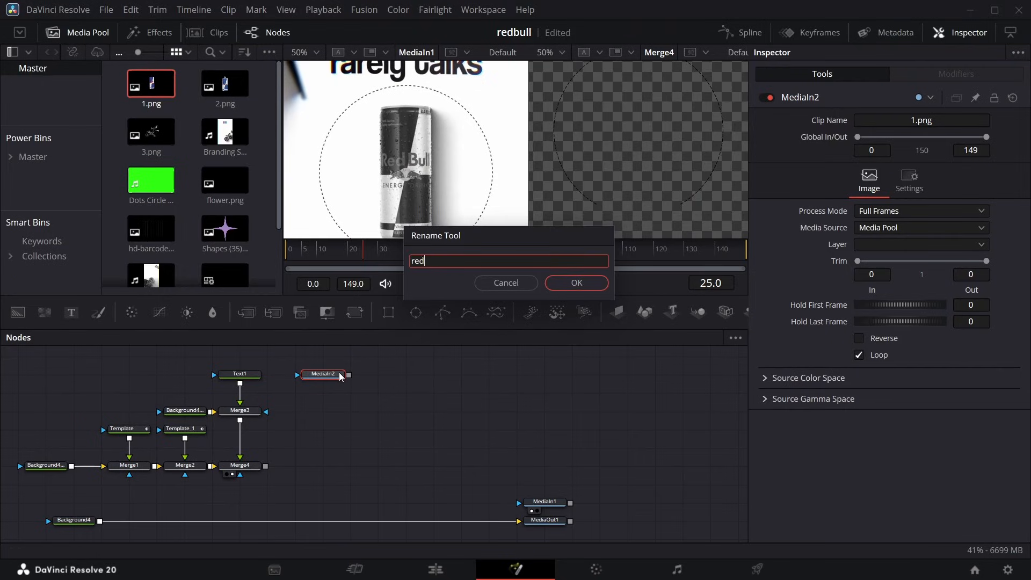
type("bull")
key("Return")
Merge the redbull image over the Merge3 dashed circle ahead of Merge4, and rearrange the branch into a tidy column.
left_click_drag(348, 375, 243, 423)
left_click_drag(137, 371, 345, 415)
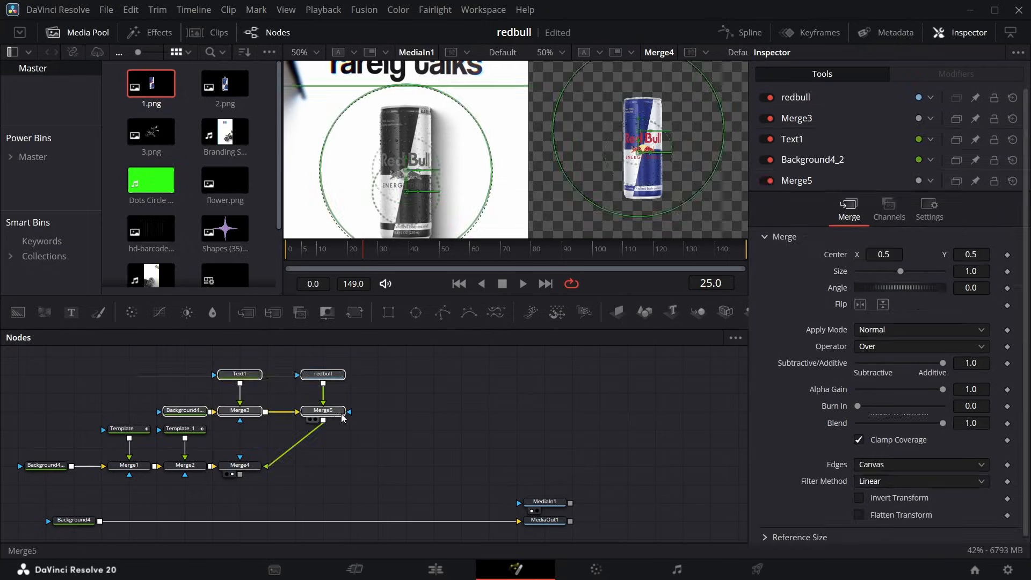
left_click_drag(333, 414, 250, 414)
left_click_drag(243, 377, 243, 362)
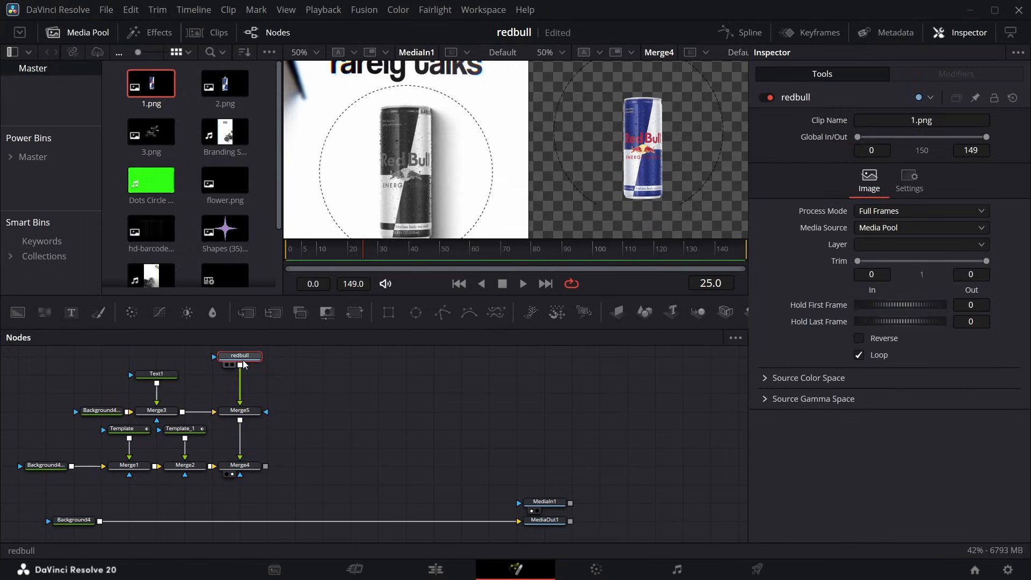
Insert a Transform node after the redbull image and line it up in the can's column.
key("shift+space")
type("me")
key("BackSpace")
key("BackSpace")
type("xf")
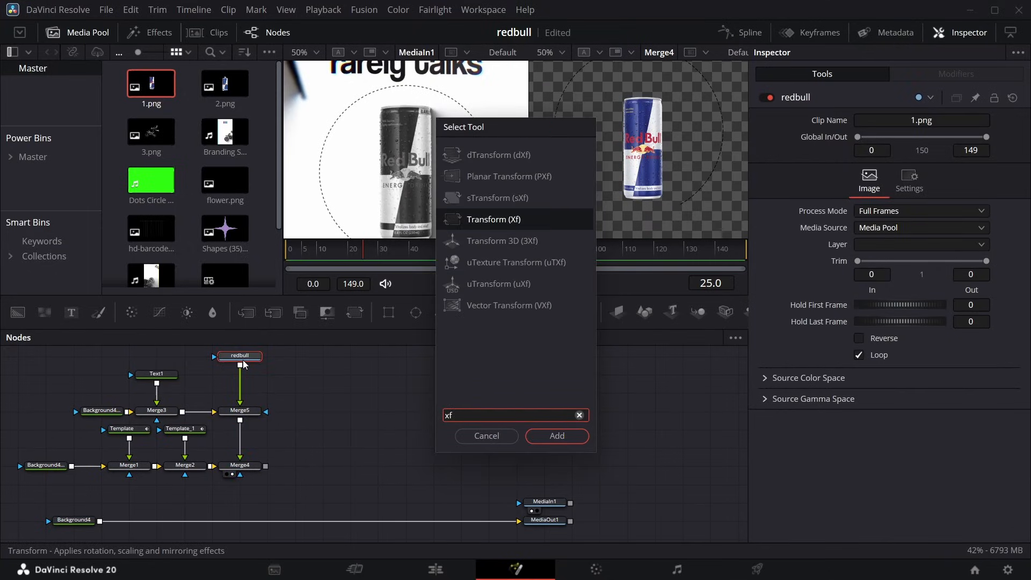
key("Return")
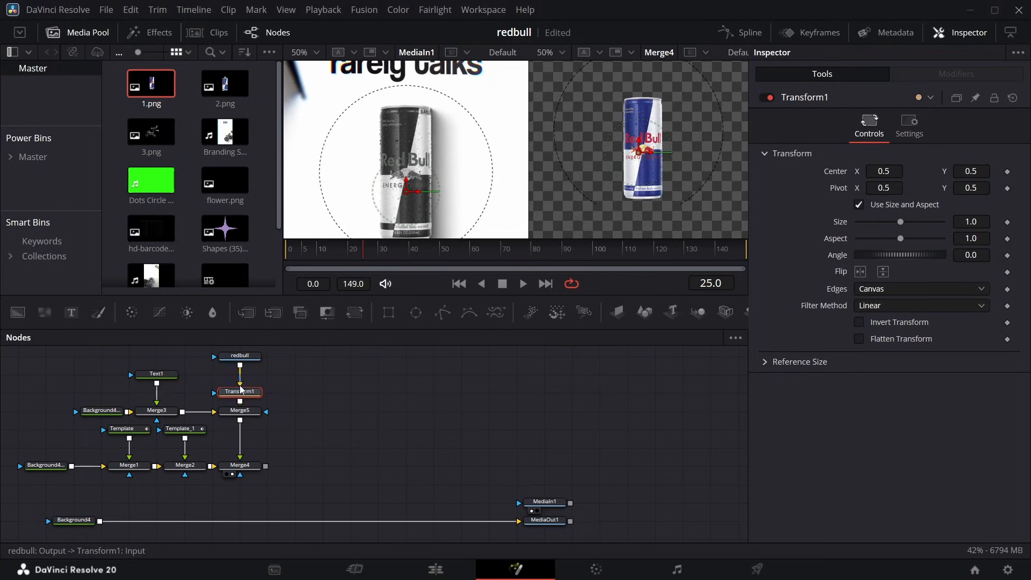
left_click_drag(241, 390, 244, 382)
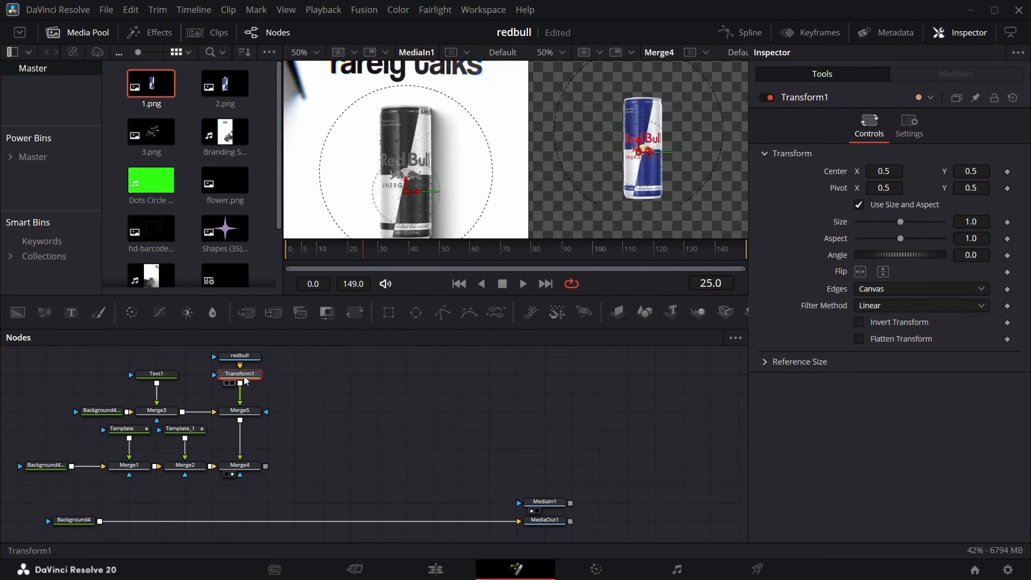
Add a Color Corrector after the can's Transform node and set its Saturation to 0.0 for a black-and-white can.
key("shift+space")
type("cc")
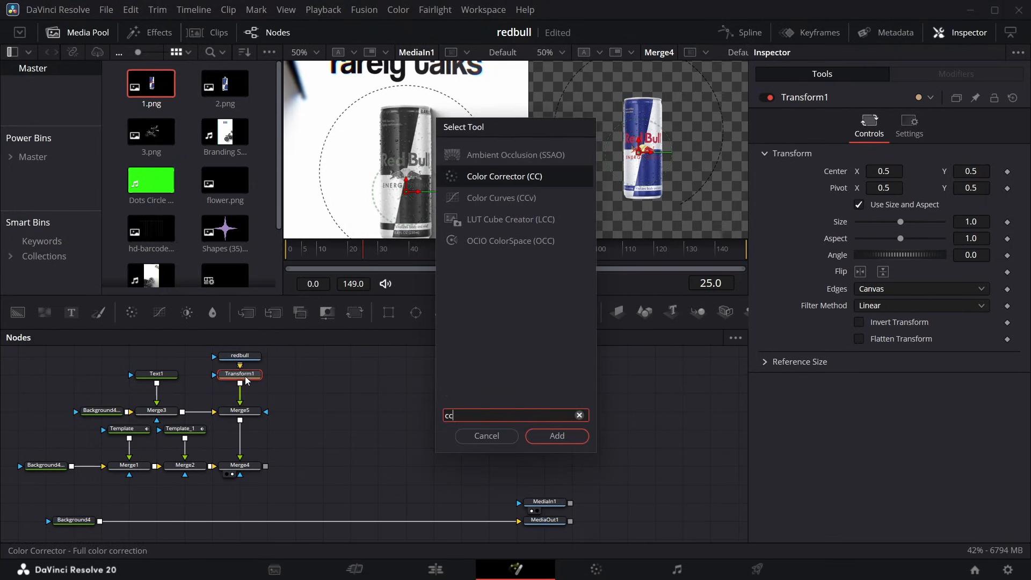
key("Return")
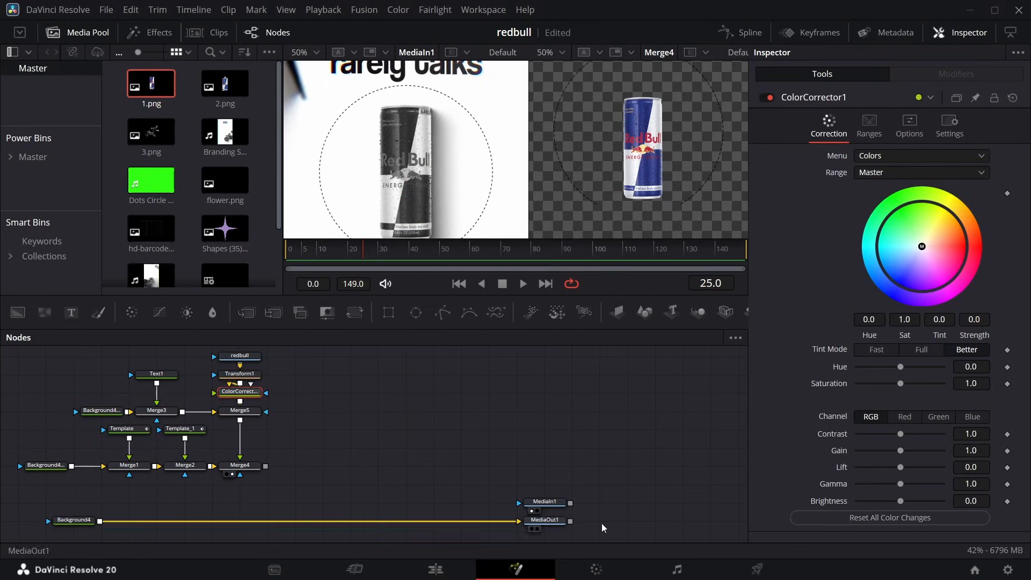
left_click_drag(898, 385, 857, 383)
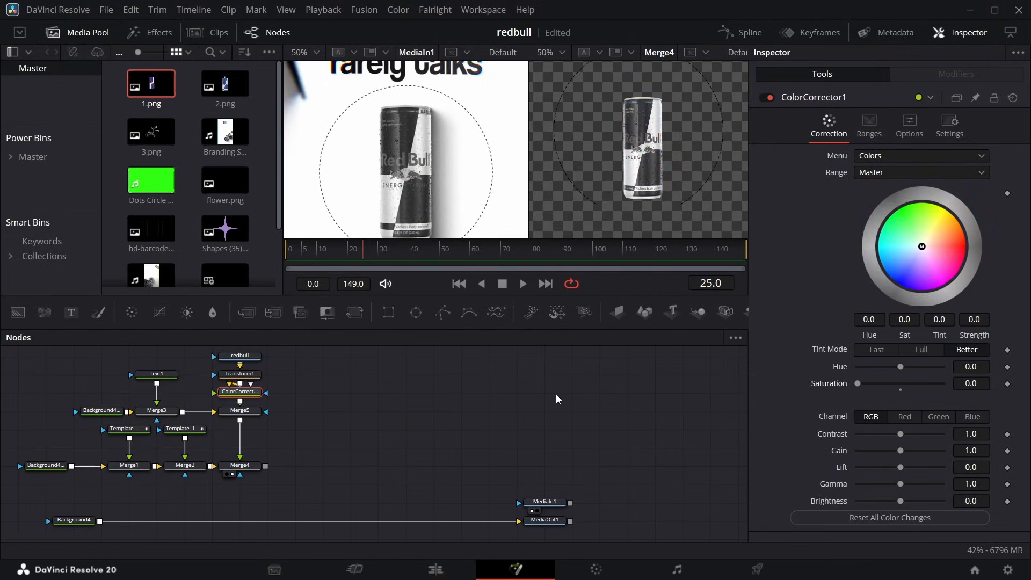
Add a Drop Shadow node between the can's Color Corrector and Merge5.
key("shift+space")
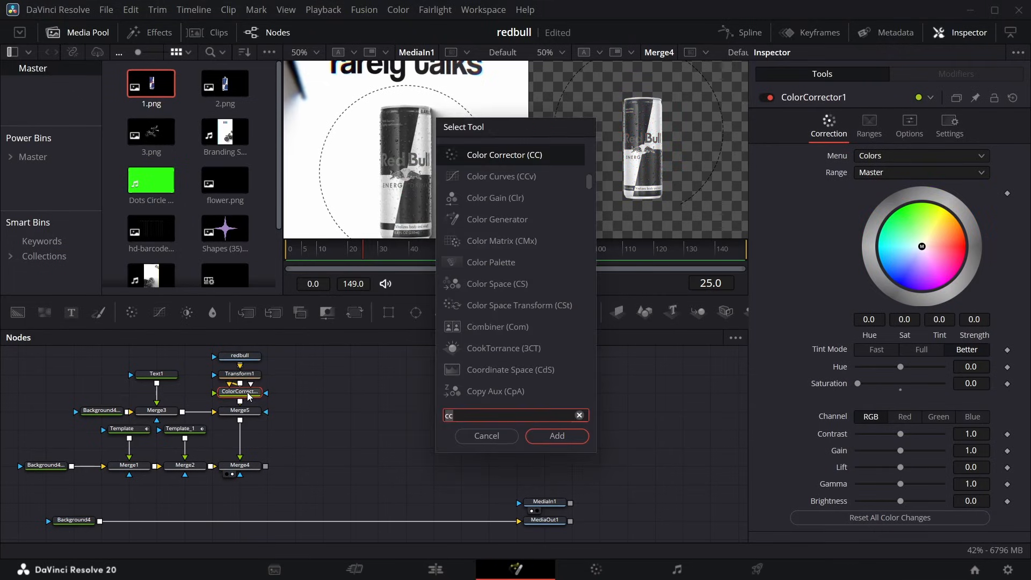
type("ds")
key("Return")
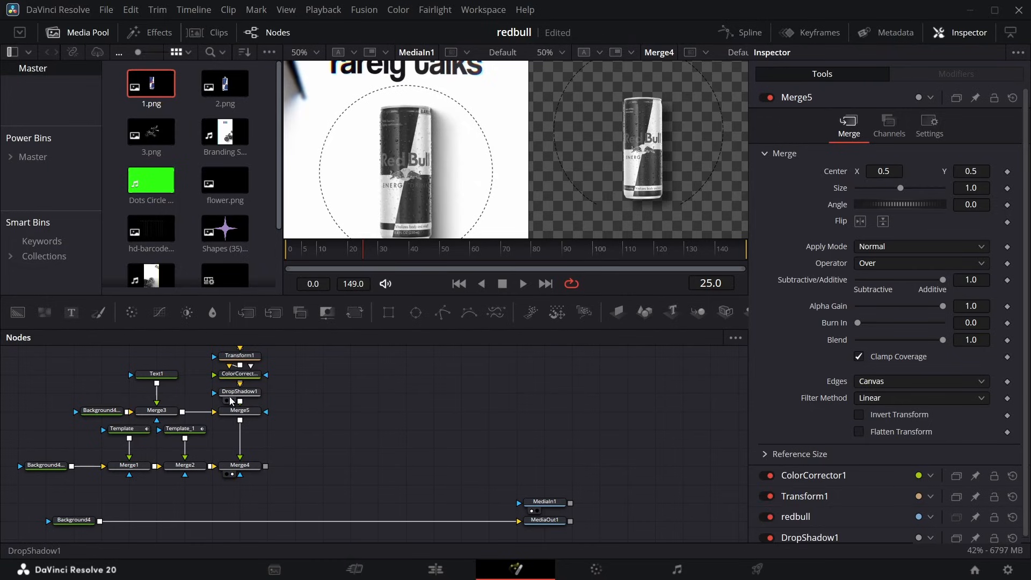
Open the dashed circle's text content for editing.
left_click(156, 375)
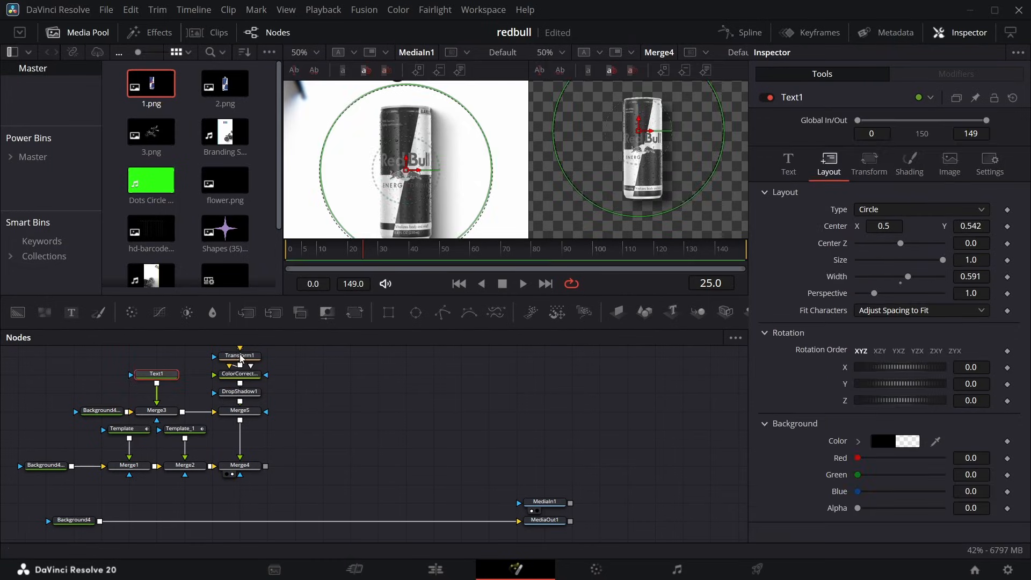
left_click(788, 163)
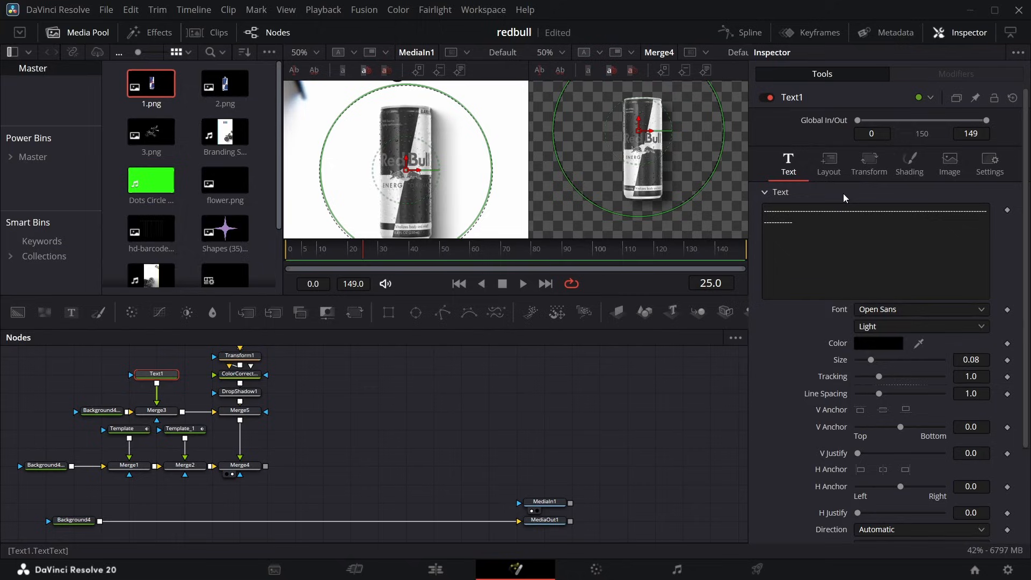
left_click(824, 235)
left_click(817, 222)
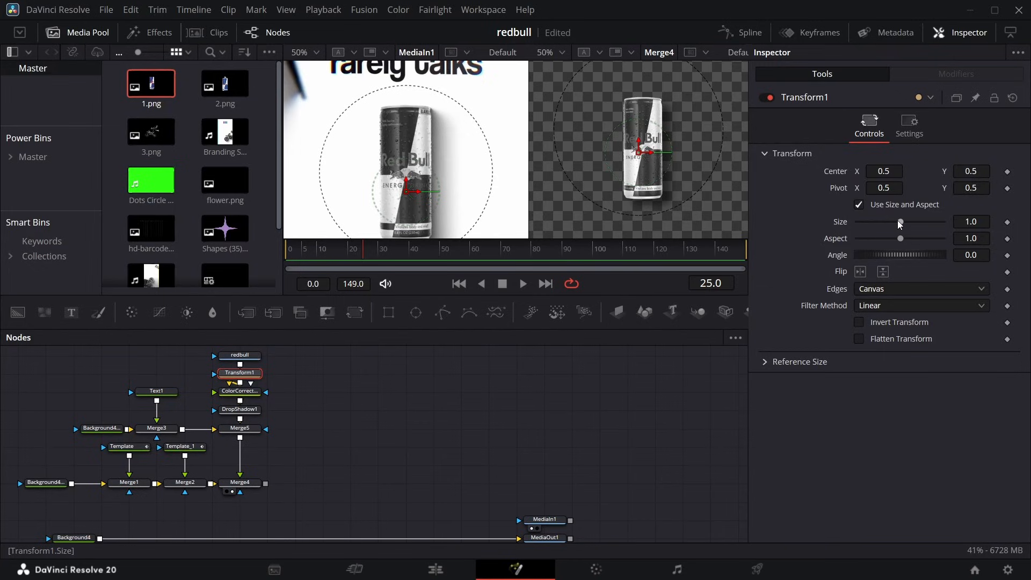
Set the can's Transform Size to 1.269 and Center Y to 0.578, comparing it with the reference.
left_click_drag(900, 221, 932, 226)
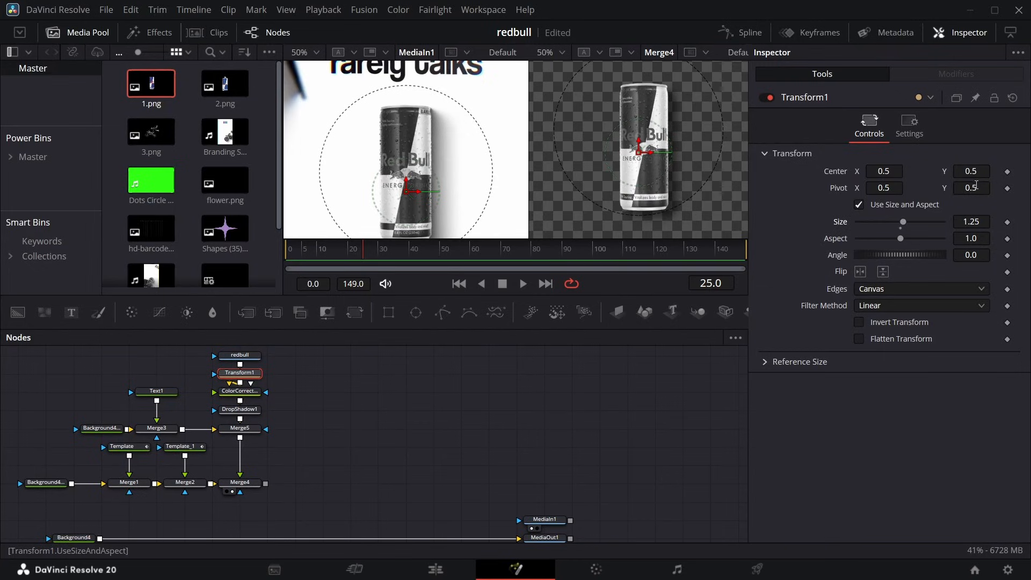
left_click_drag(966, 175, 976, 175)
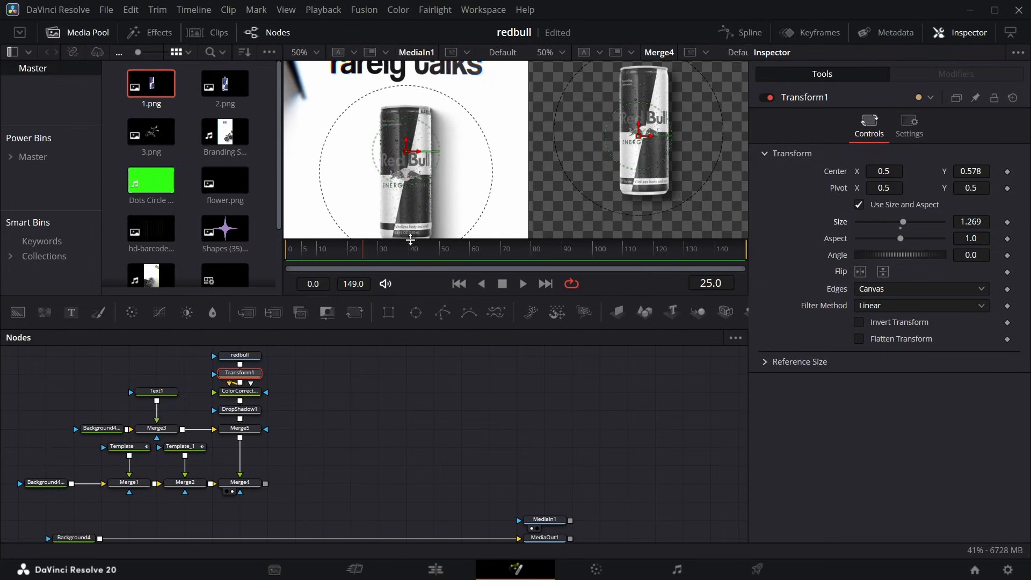
scroll(403, 199, "down", 5)
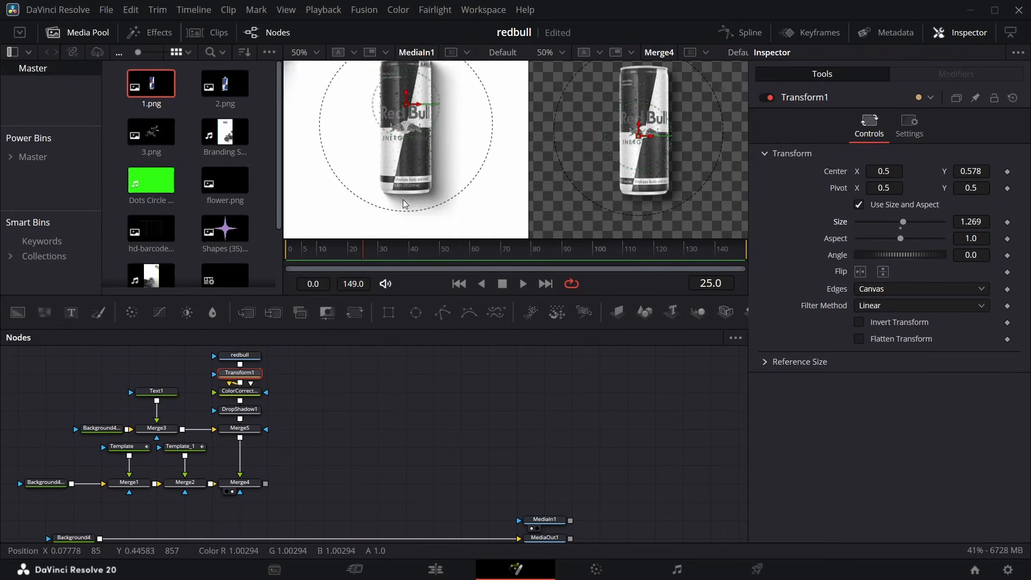
scroll(403, 199, "down", 4)
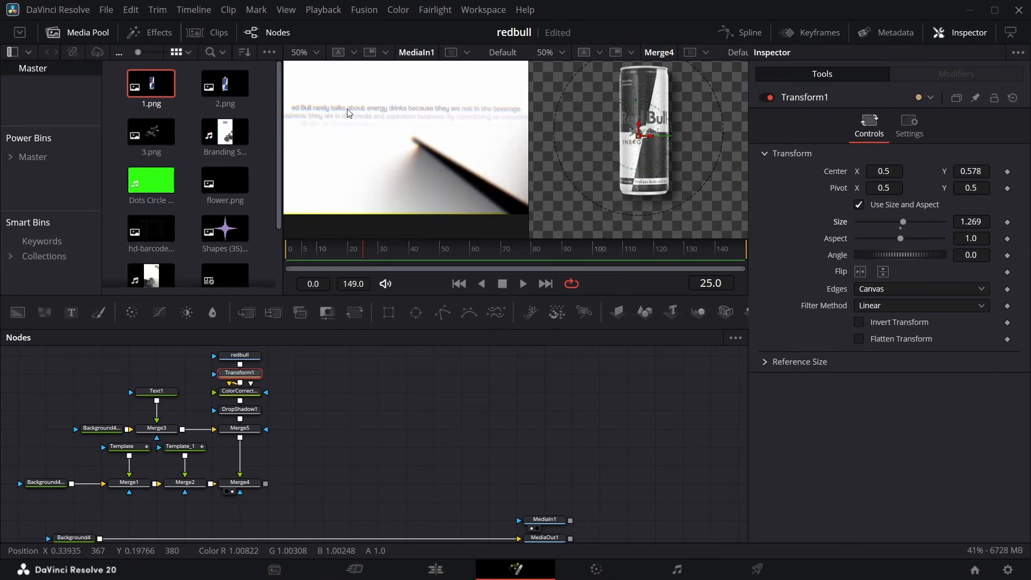
scroll(355, 135, "up", 4)
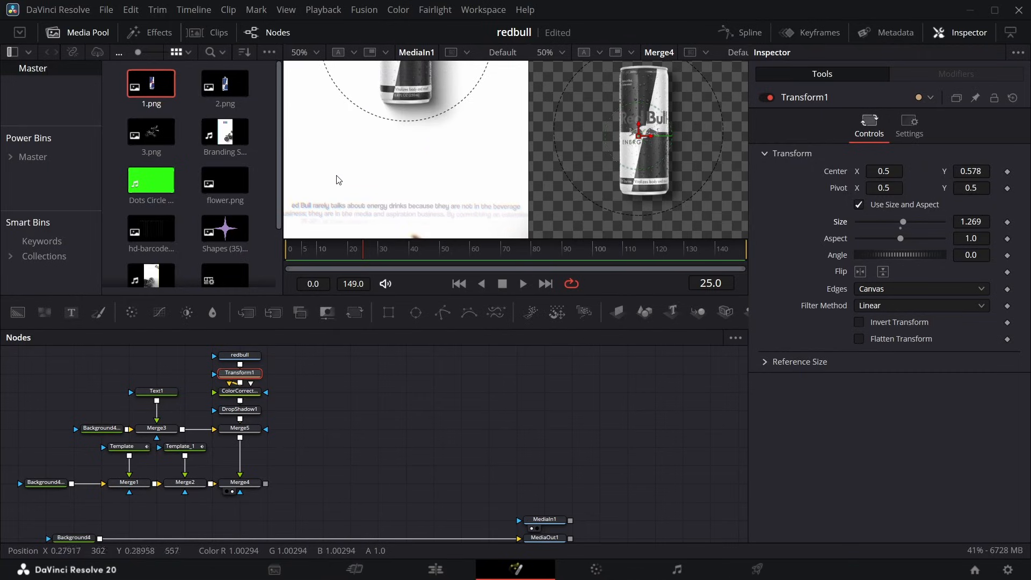
Move to frame 46, hide the media pool, and add a Text+ node reading "about" next to the can branch.
left_click(367, 253)
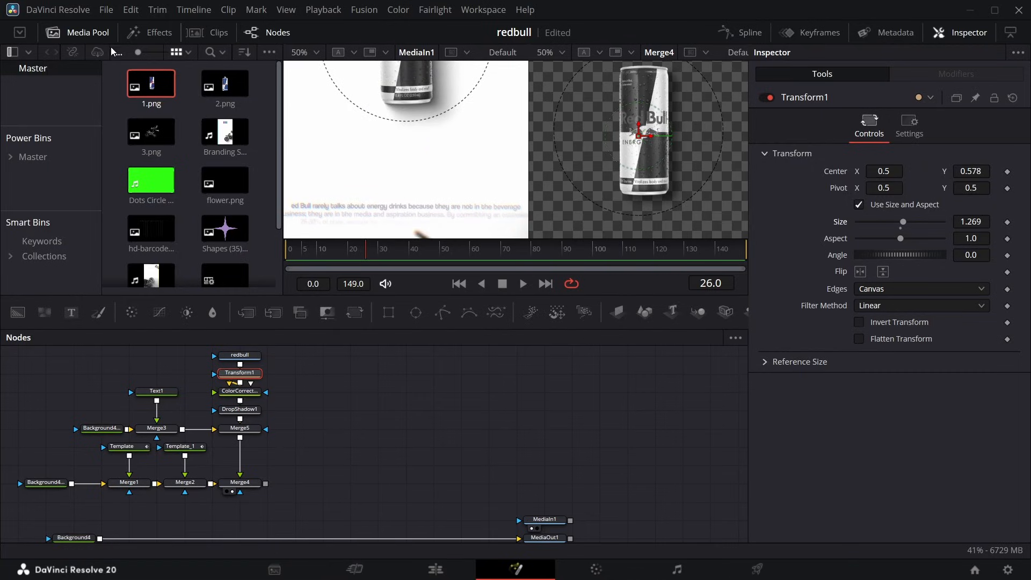
left_click(88, 33)
left_click_drag(212, 250, 234, 250)
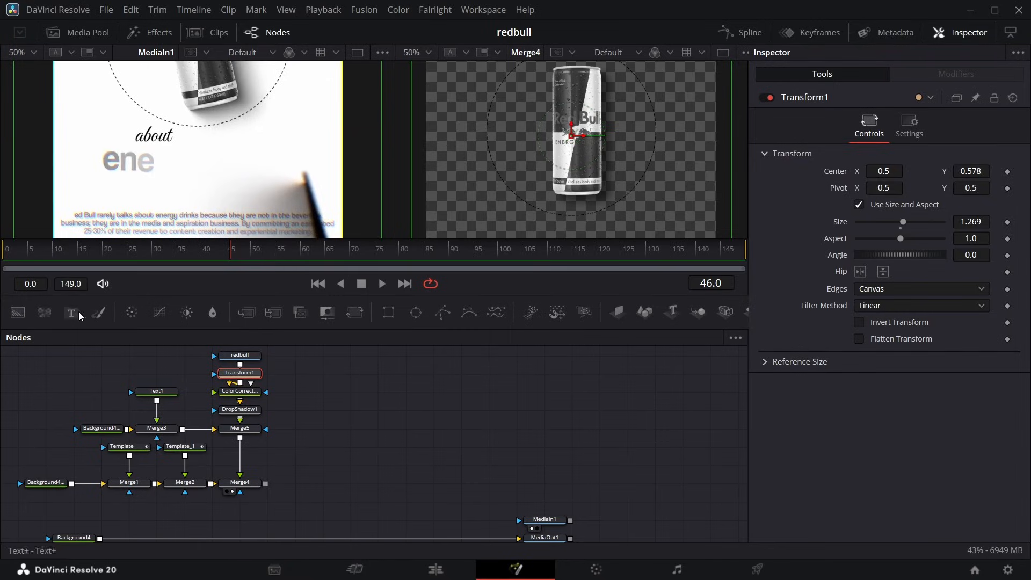
left_click_drag(75, 312, 329, 432)
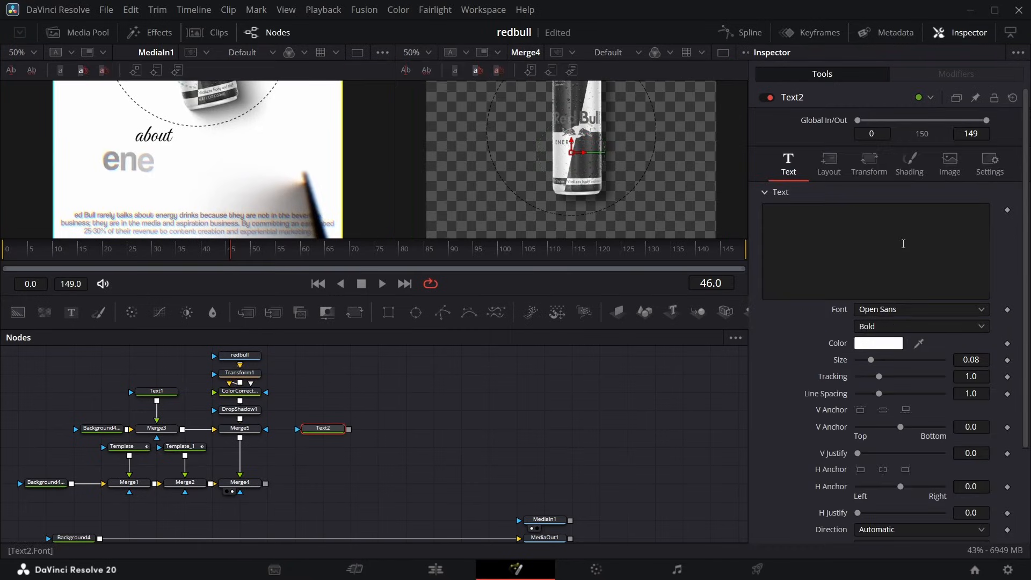
left_click(869, 237)
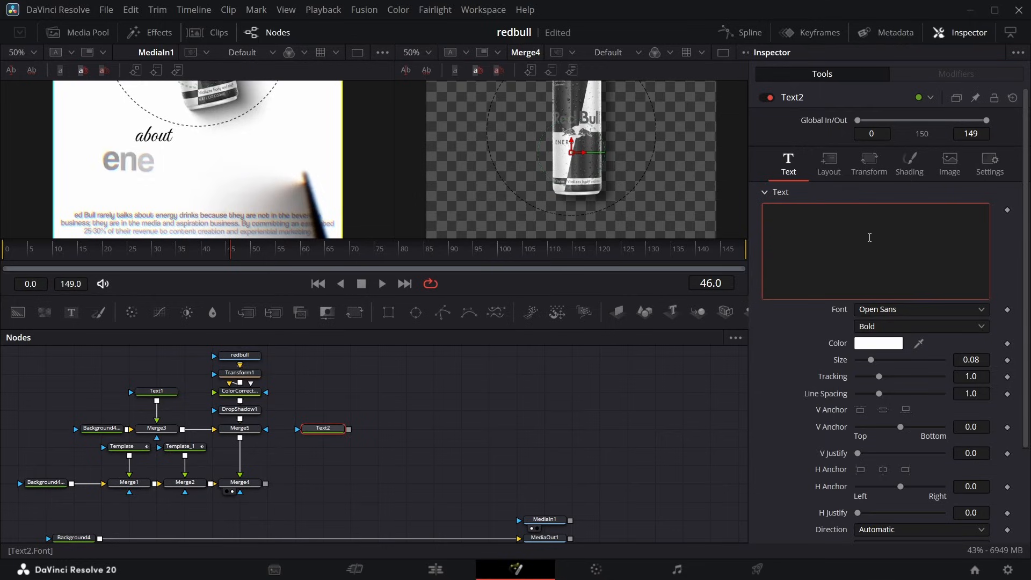
type("about")
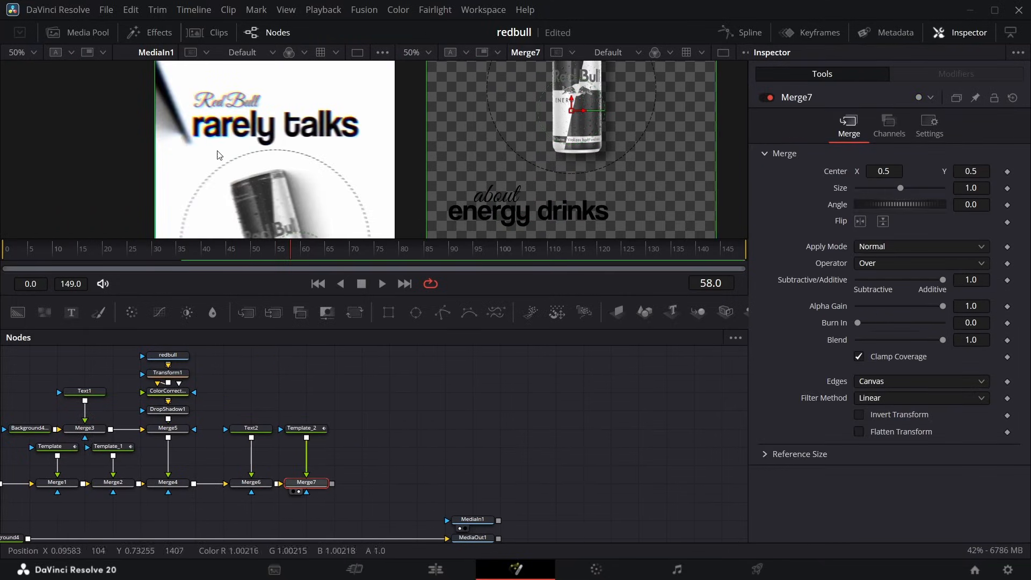
Reduce the reference view to 25% and compare the layout of its lower half with the Merge7 result.
left_click(35, 56)
left_click(29, 87)
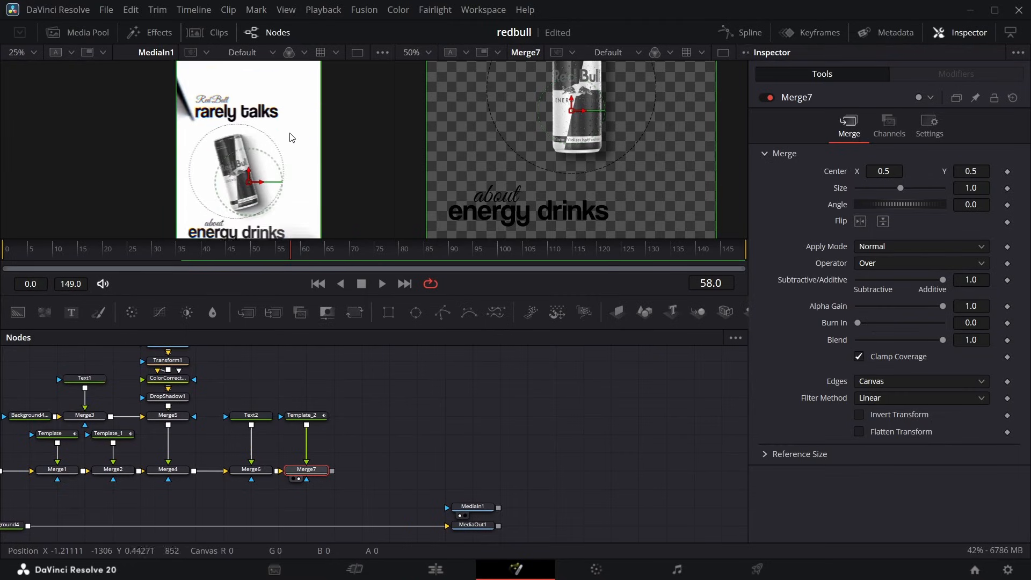
scroll(288, 140, "down", 2)
scroll(288, 140, "down", 2)
scroll(298, 144, "up", 1)
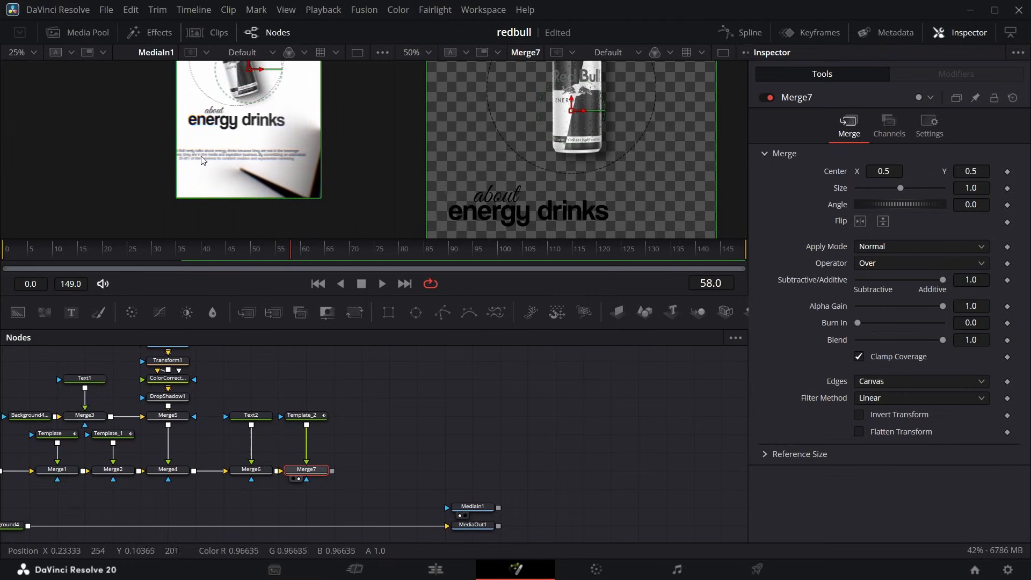
scroll(489, 114, "up", 3)
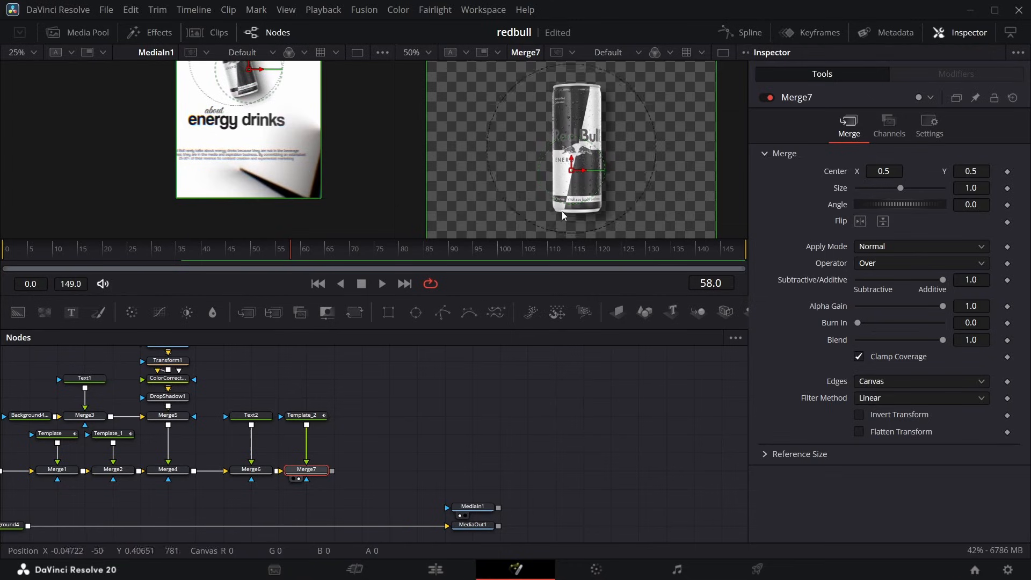
Add a Write On keyframe to the dashed circle's Text1 node at frame 0 with End at 0.0.
scroll(489, 114, "up", 2)
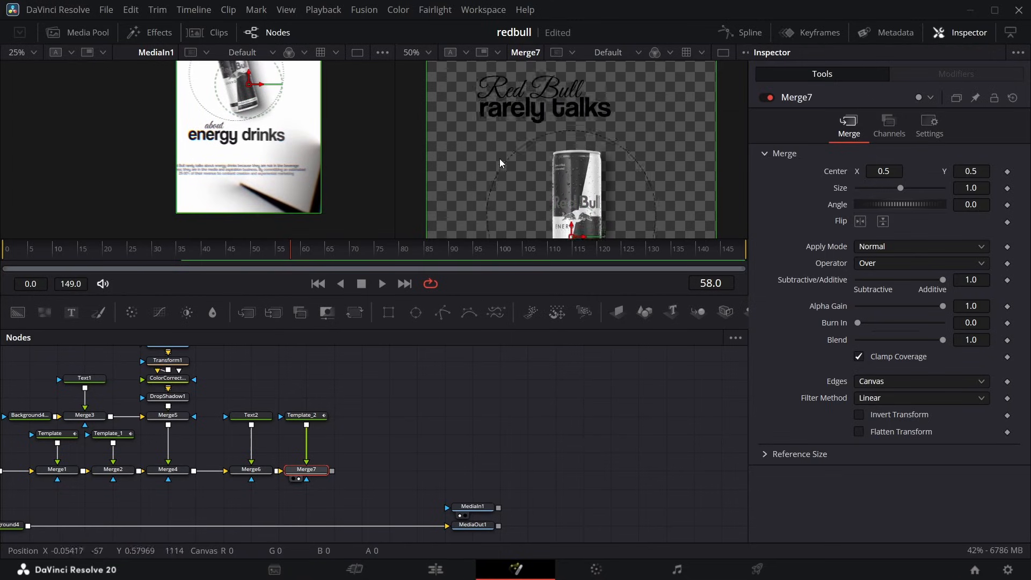
scroll(527, 120, "up", 2)
scroll(247, 156, "up", 3)
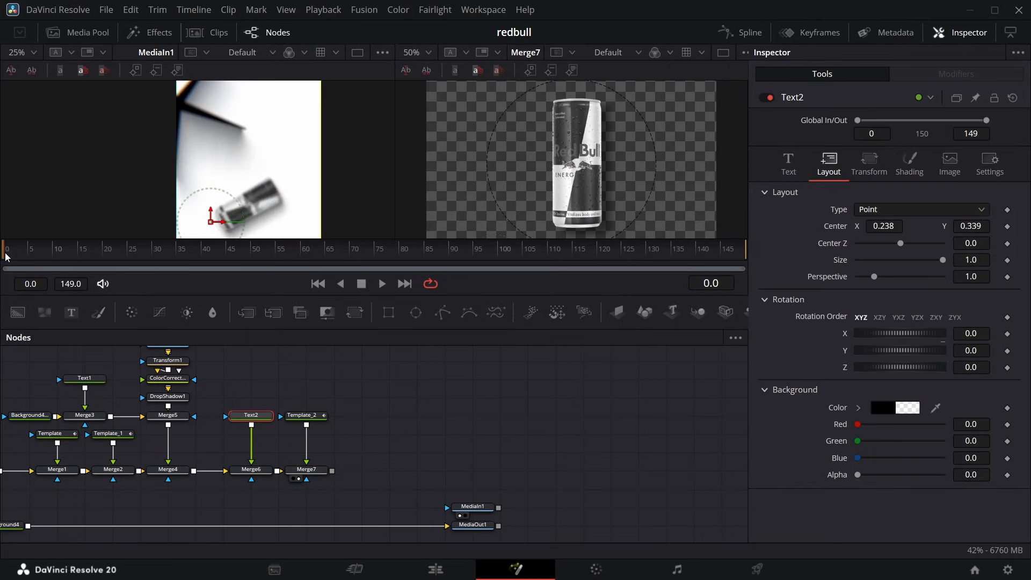
mouse_move(5, 254)
left_mouse_down()
mouse_move(121, 262)
mouse_move(4, 267)
left_mouse_up()
left_click(85, 378)
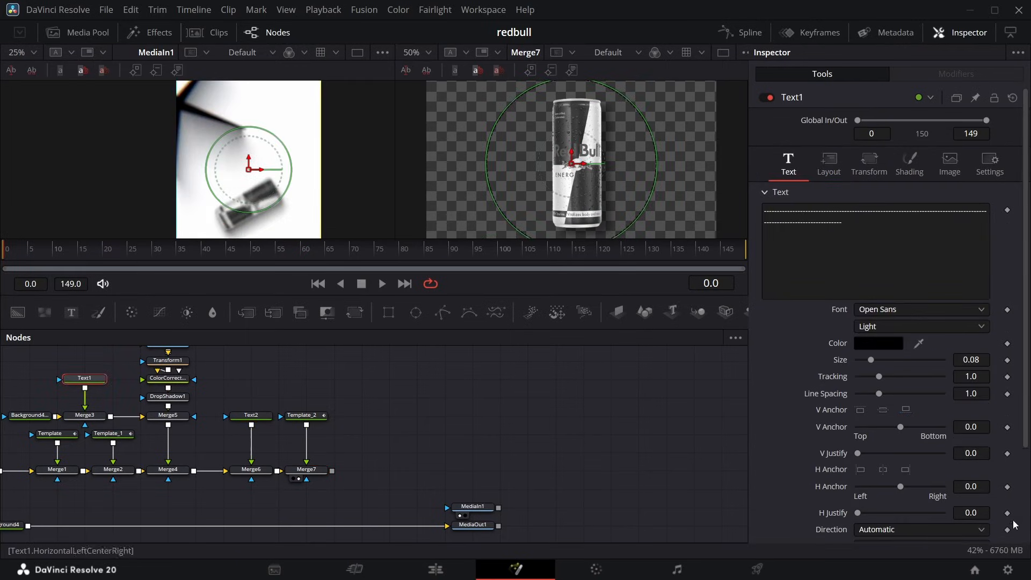
scroll(963, 486, "down", 4)
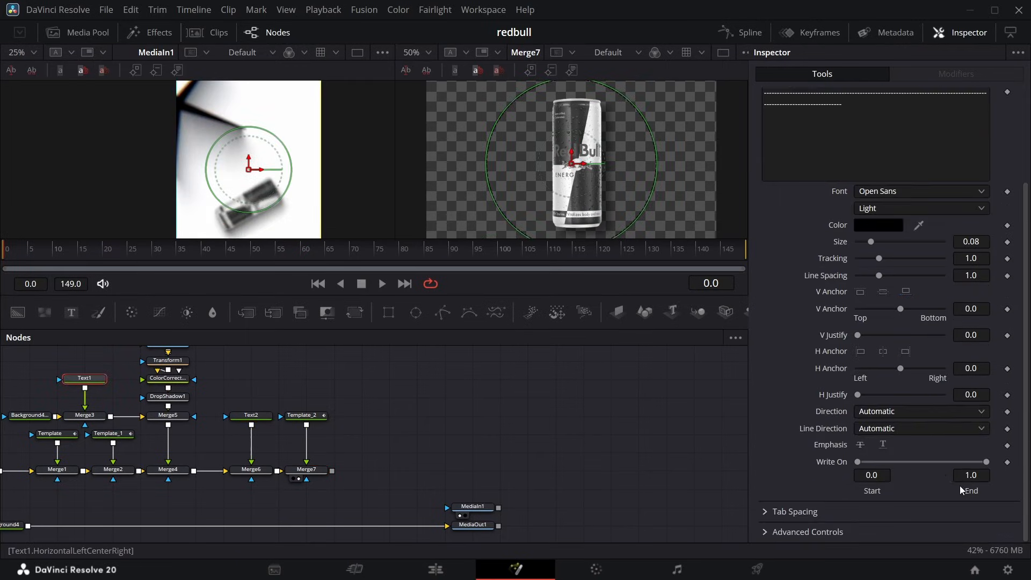
left_click(1007, 462)
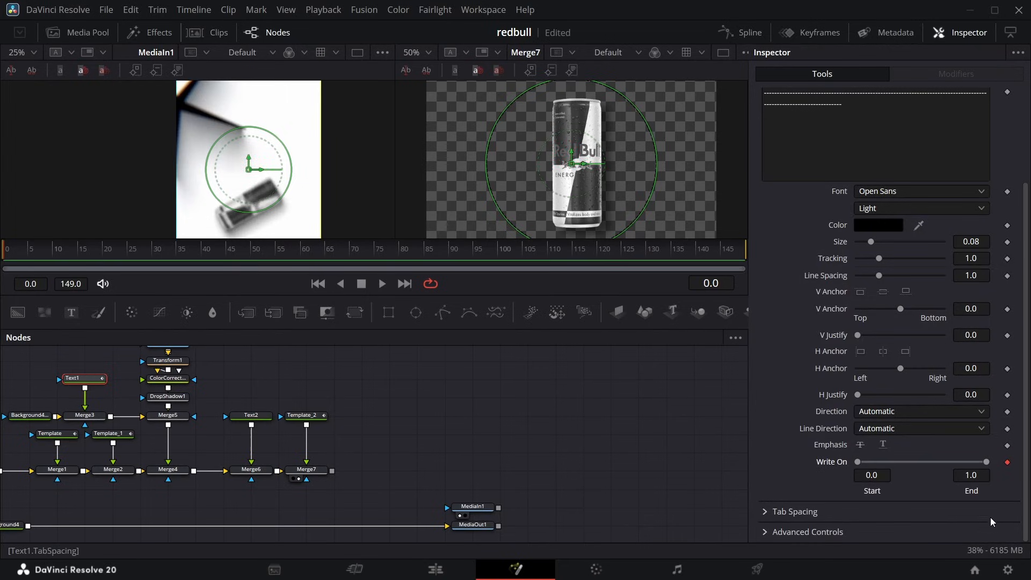
left_click_drag(989, 459, 702, 484)
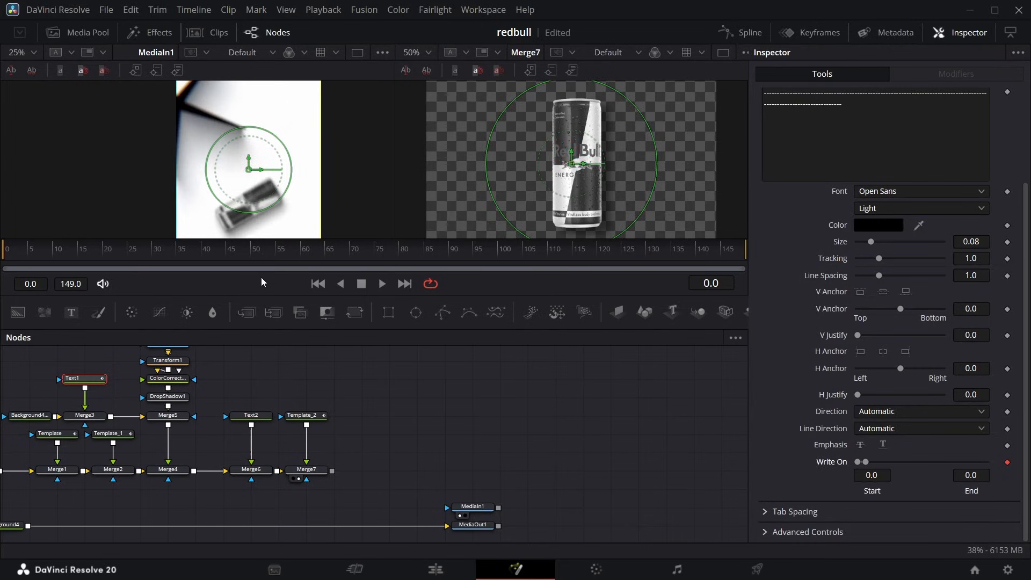
Set the dashed circle's Write On End to 1.0 at frame 20 and scrub back to check the reveal.
left_click_drag(85, 250, 106, 254)
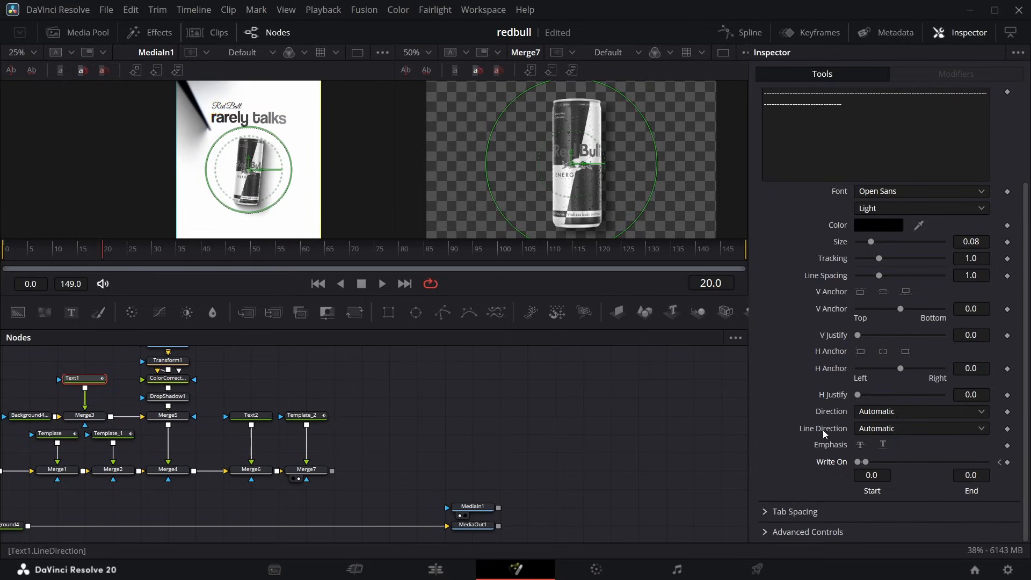
left_click_drag(868, 462, 987, 461)
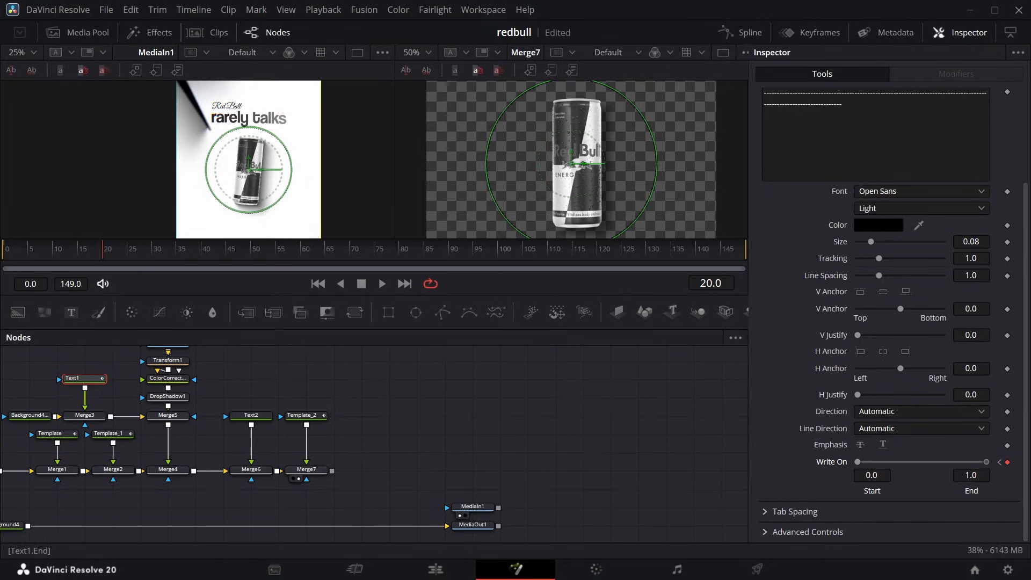
left_click(145, 237)
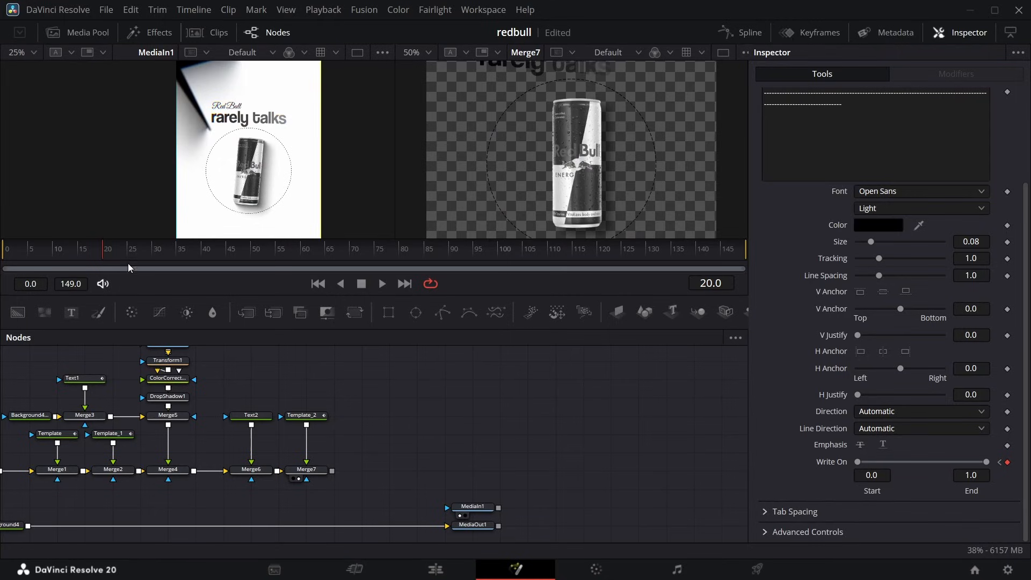
left_click_drag(104, 256, 63, 252)
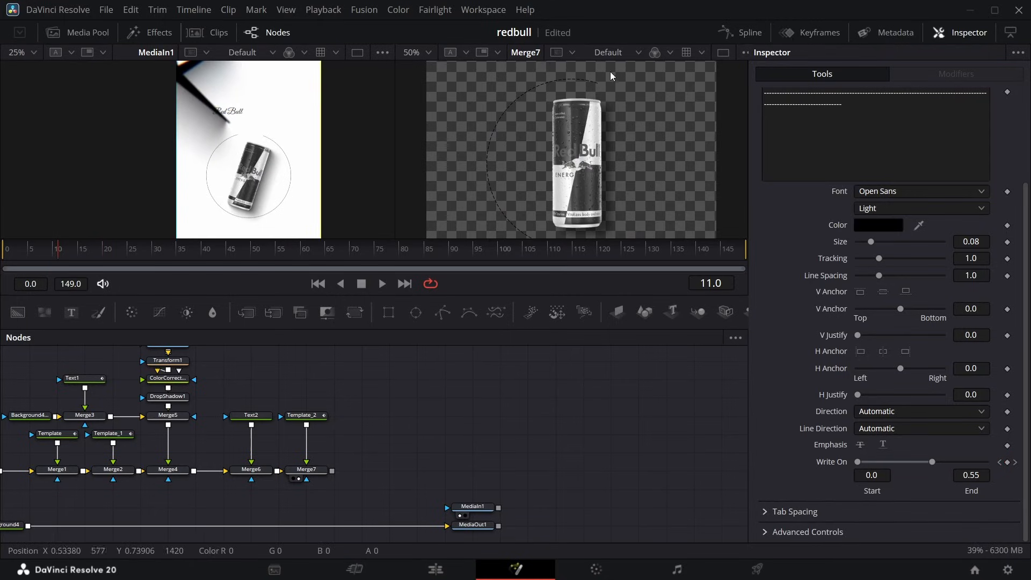
Apply Out Cubic easing to the dashed circle's Write On animation curve.
left_click(742, 32)
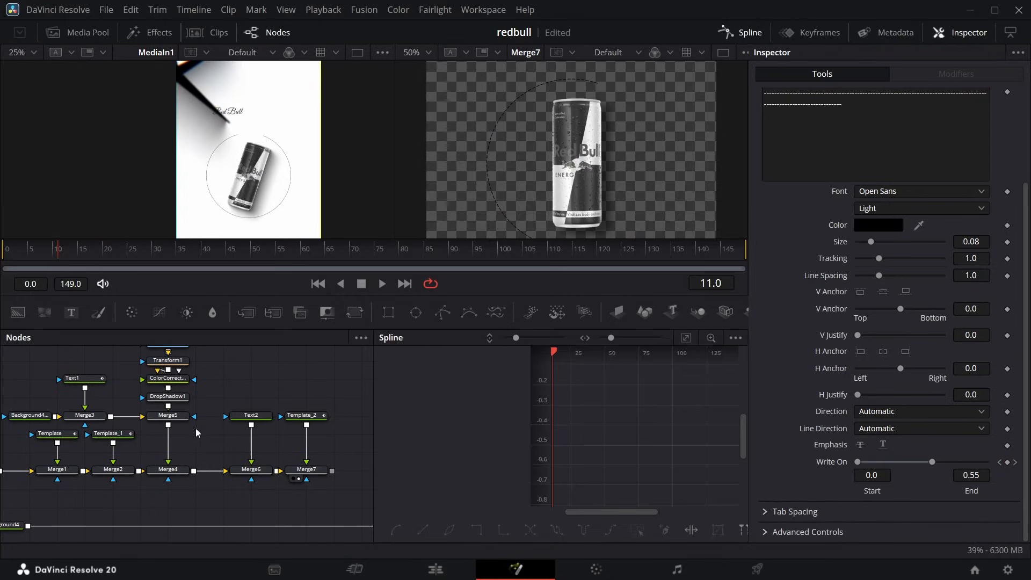
left_click(96, 381)
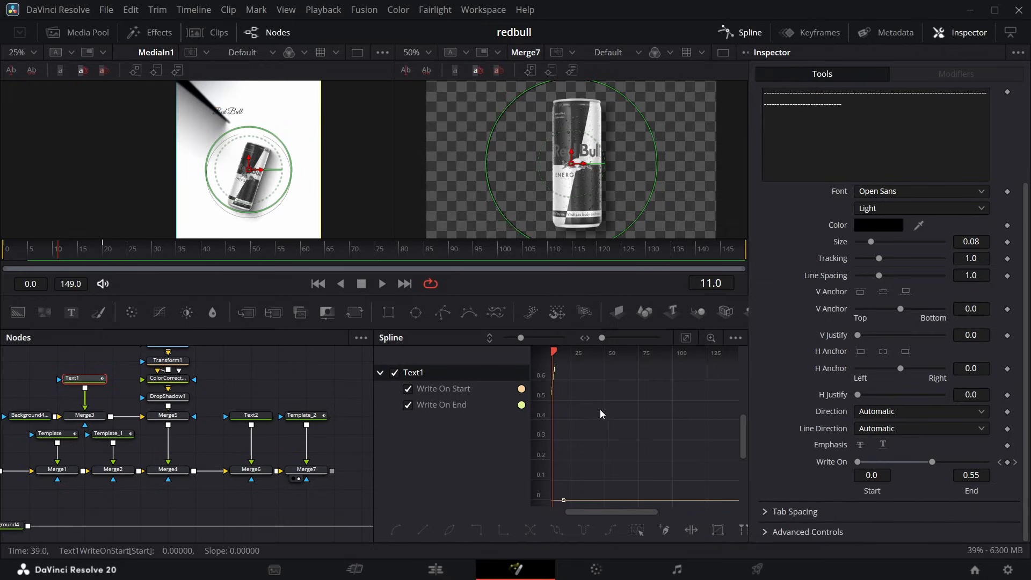
right_click(684, 374)
mouse_move(801, 307)
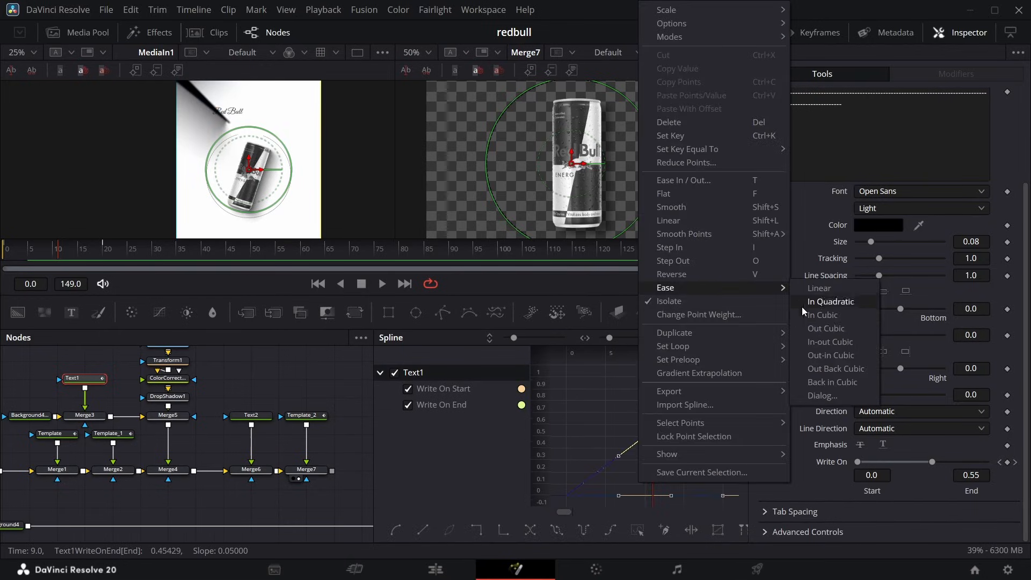
left_click(853, 329)
left_click(751, 33)
left_click(460, 363)
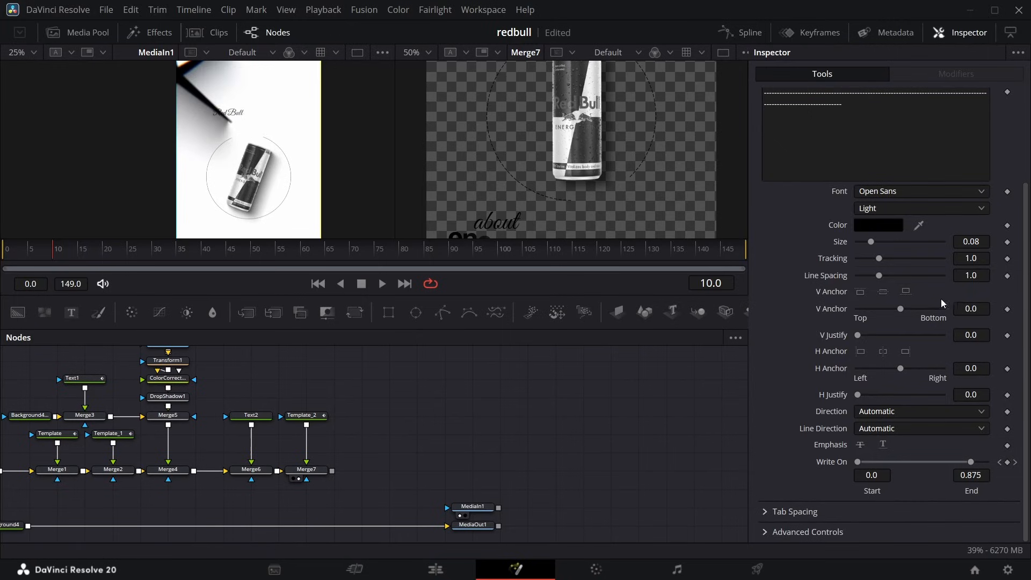
Rotate the dashed circle's layout to Z 138.0 and set its Center X to 0.508.
scroll(907, 236, "up", 2)
left_click(829, 163)
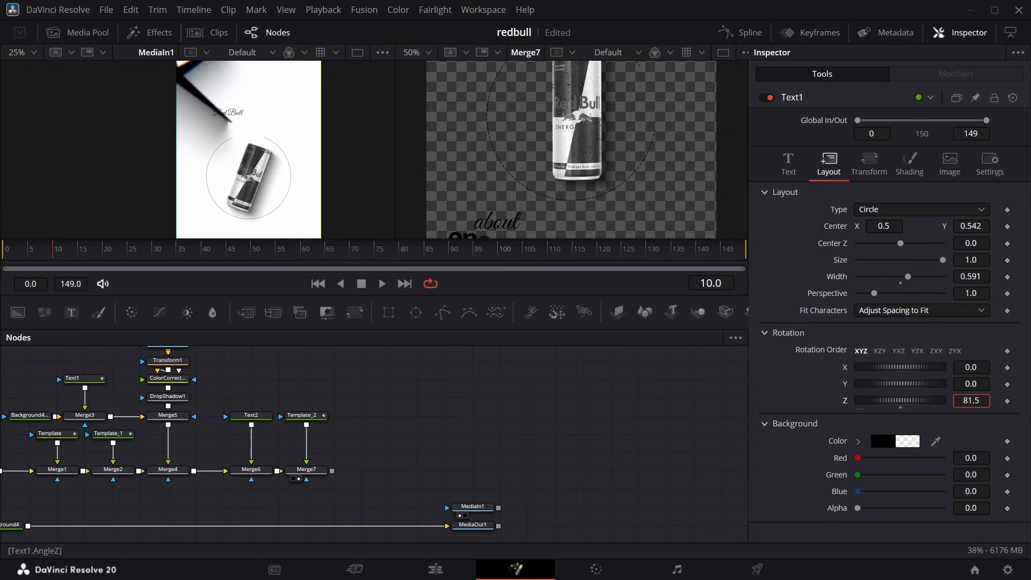
left_click_drag(971, 400, 989, 401)
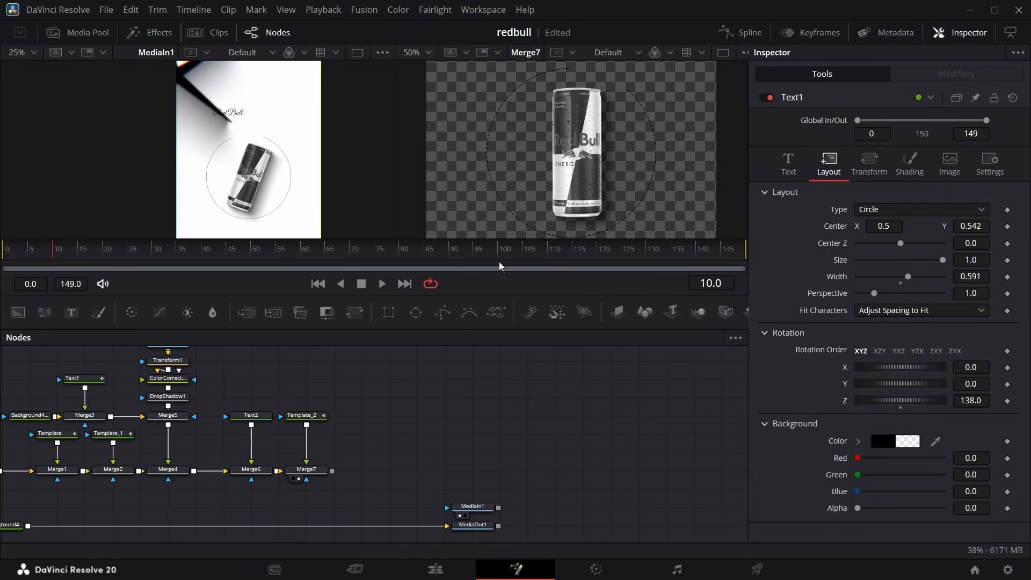
left_click_drag(891, 226, 895, 227)
Add Angle keyframes to the can's Transform1 node at frames 0 and 25.
left_click_drag(52, 253, 2, 270)
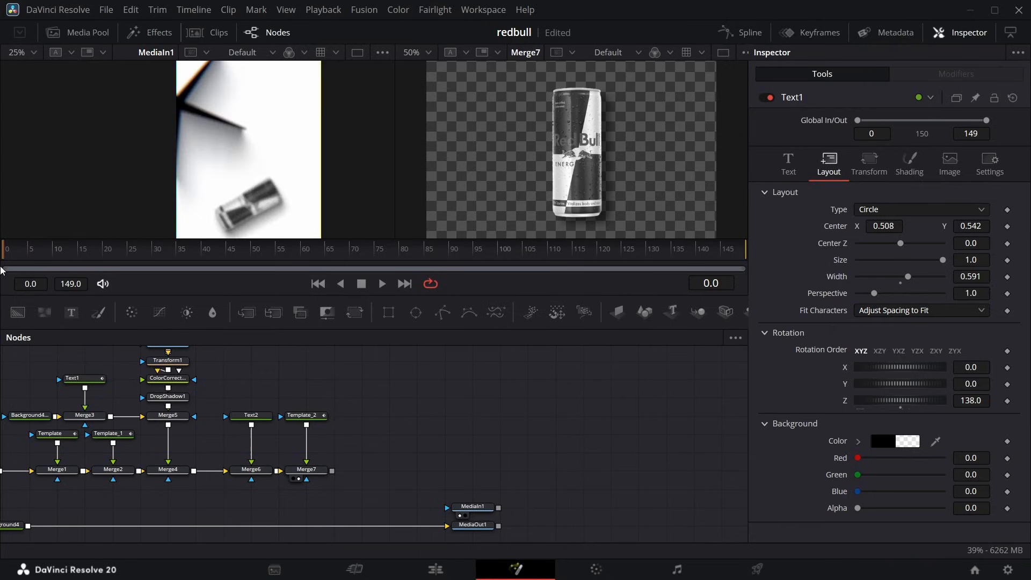
left_click_drag(160, 369, 223, 369)
left_click(232, 365)
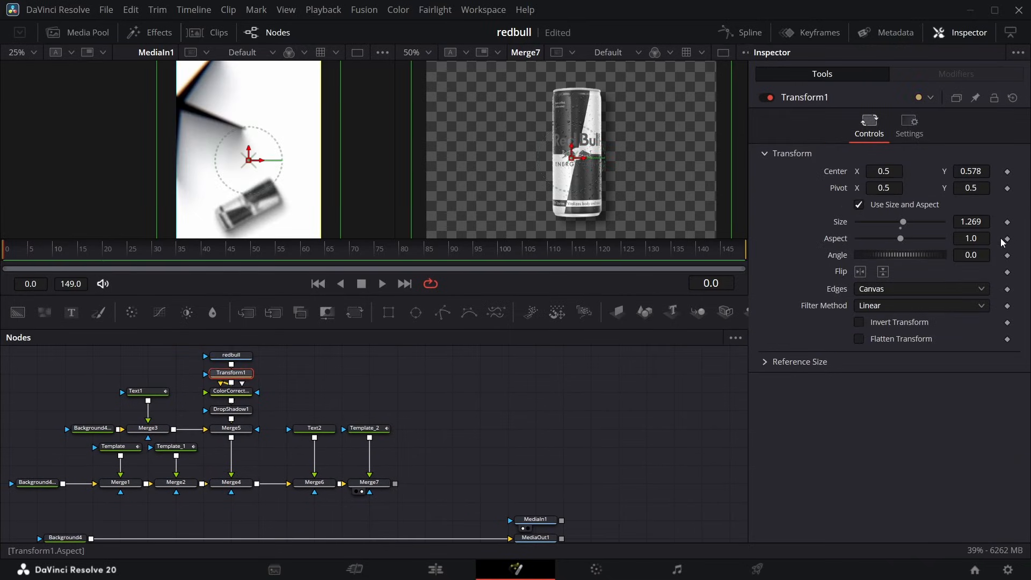
left_click(1008, 256)
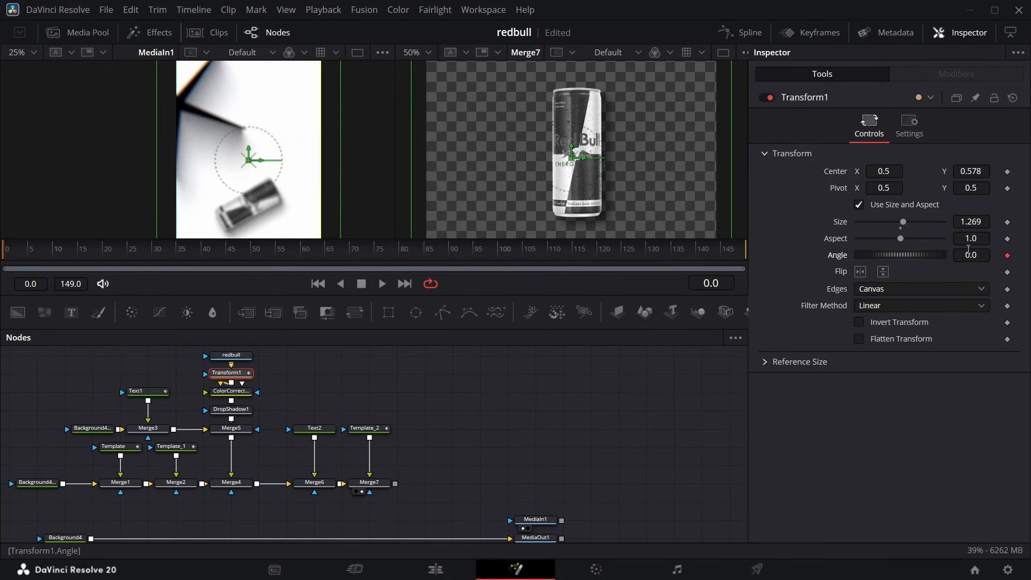
left_click_drag(11, 252, 128, 261)
left_click(1009, 257)
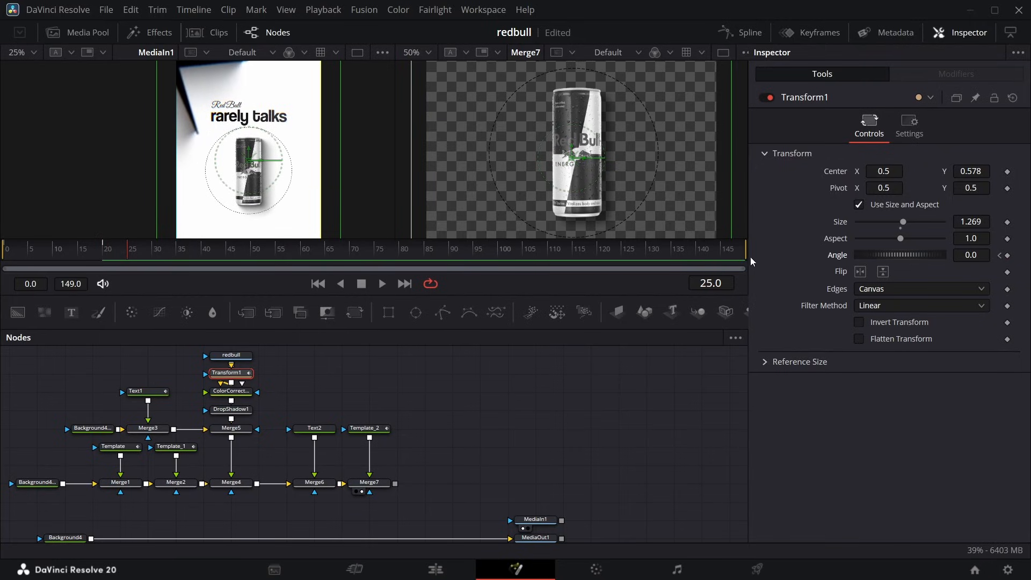
left_click(1008, 256)
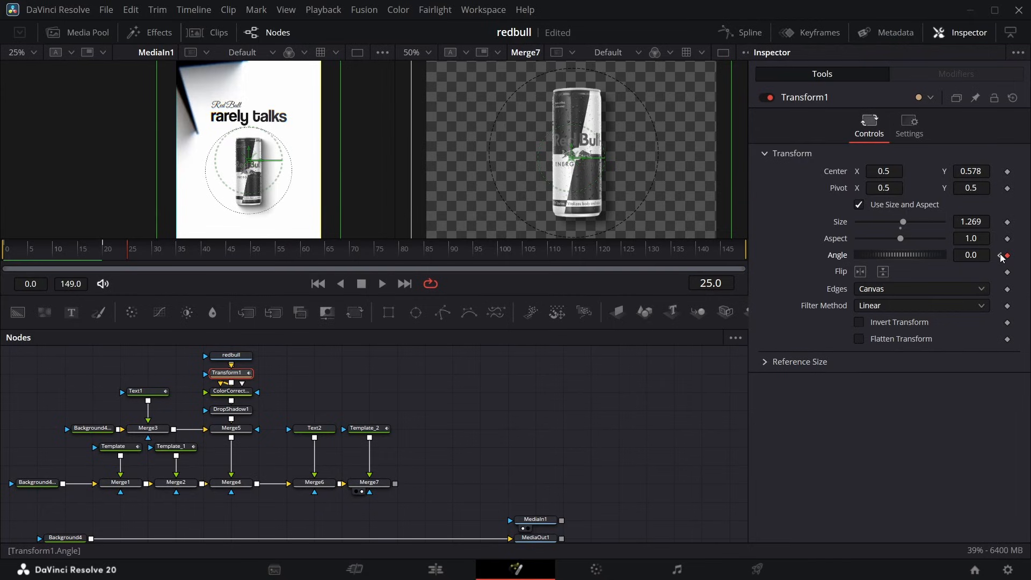
Set the can's Angle to -68.0 at the frame 0 keyframe and check the rotation against the reference.
left_click(999, 255)
left_click_drag(973, 256, 859, 256)
left_click(6, 251)
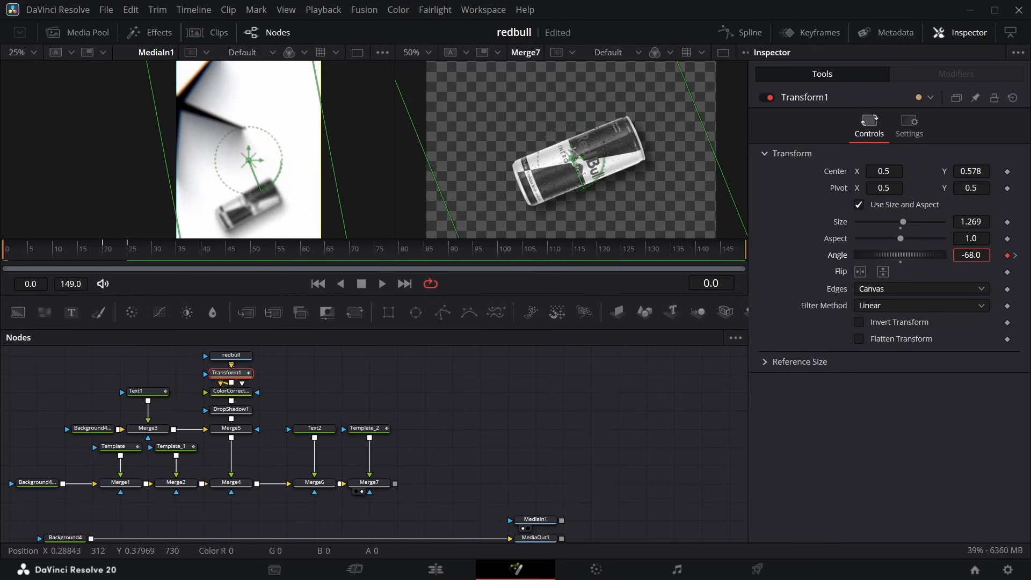
left_click(1014, 255)
left_click(1008, 255)
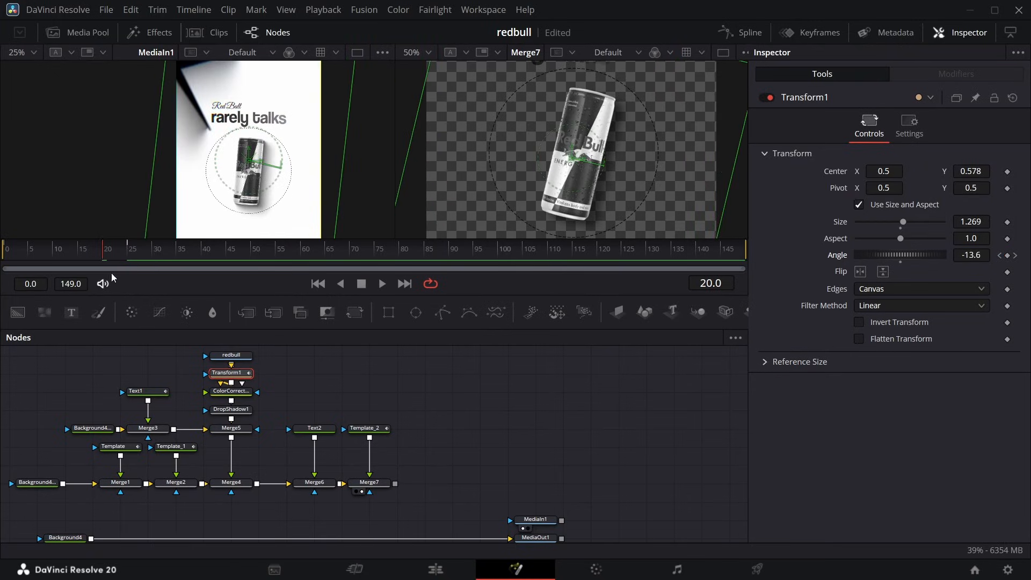
mouse_move(101, 253)
left_mouse_down()
mouse_move(14, 256)
mouse_move(116, 257)
mouse_move(2, 257)
mouse_move(97, 248)
left_mouse_up()
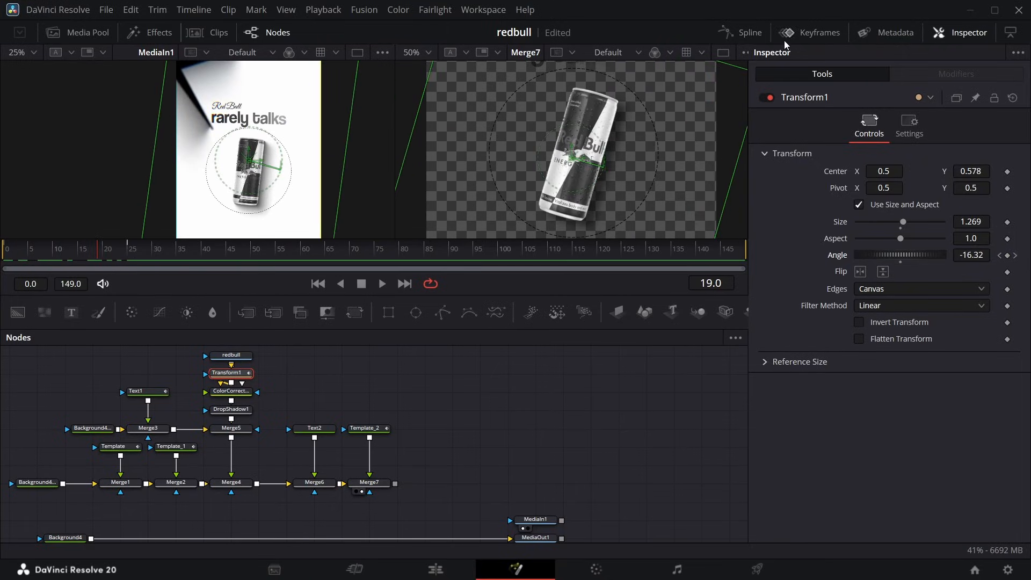
Select all points of the can's Angle curve in the spline editor and make them Flat.
left_click(743, 33)
left_click(636, 532)
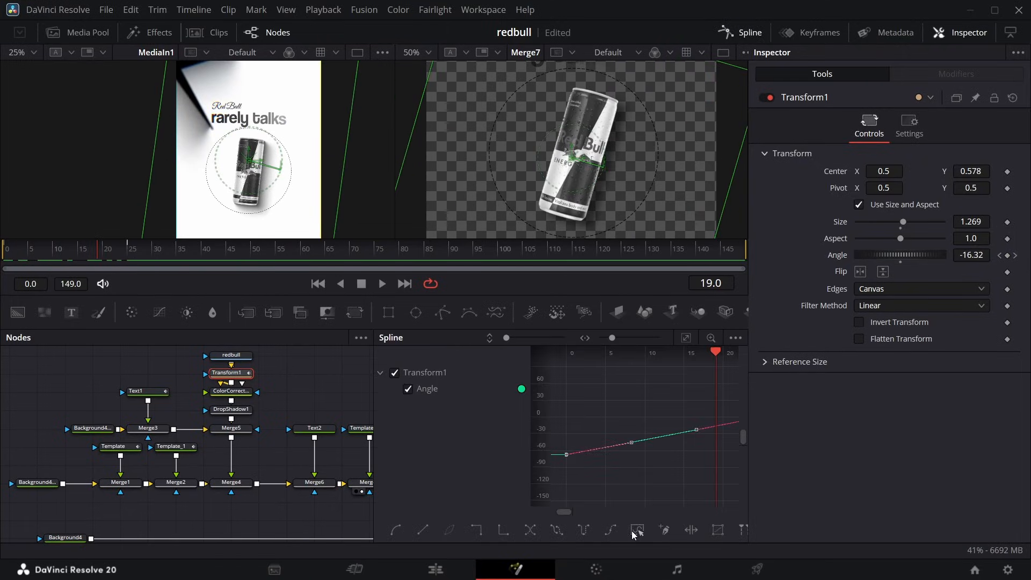
key("f")
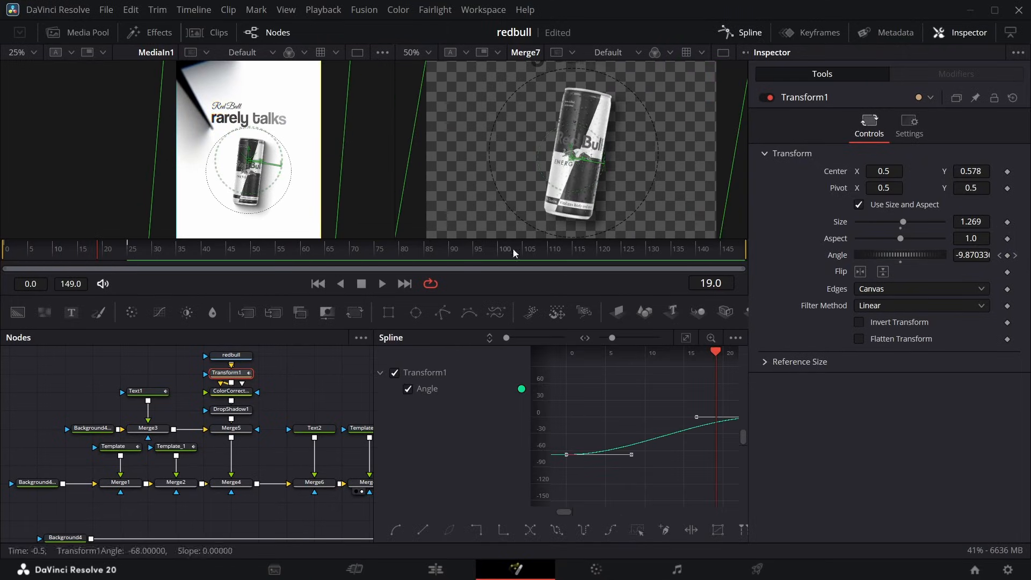
left_click(739, 34)
Add keyframes at frame 27 for Merge6's Size of 1.0 and Center of 0.5, 0.5 to animate the "about" title.
left_click(187, 249)
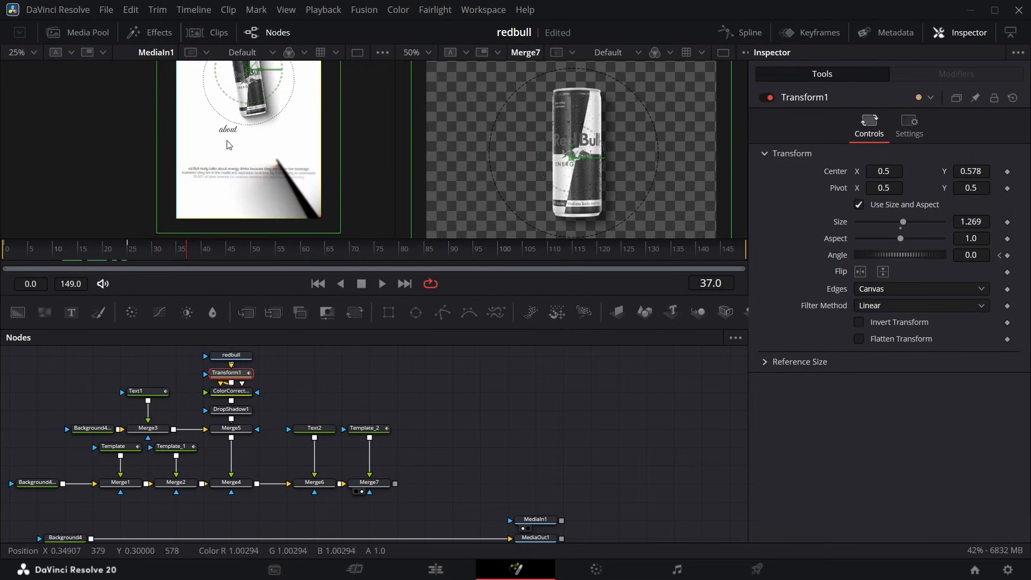
left_click(323, 431)
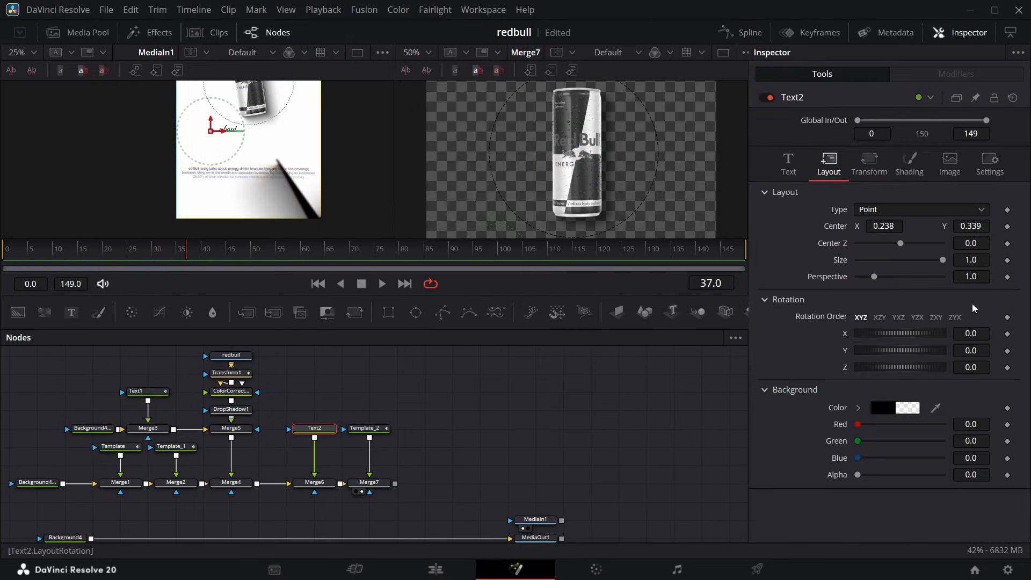
left_click(789, 161)
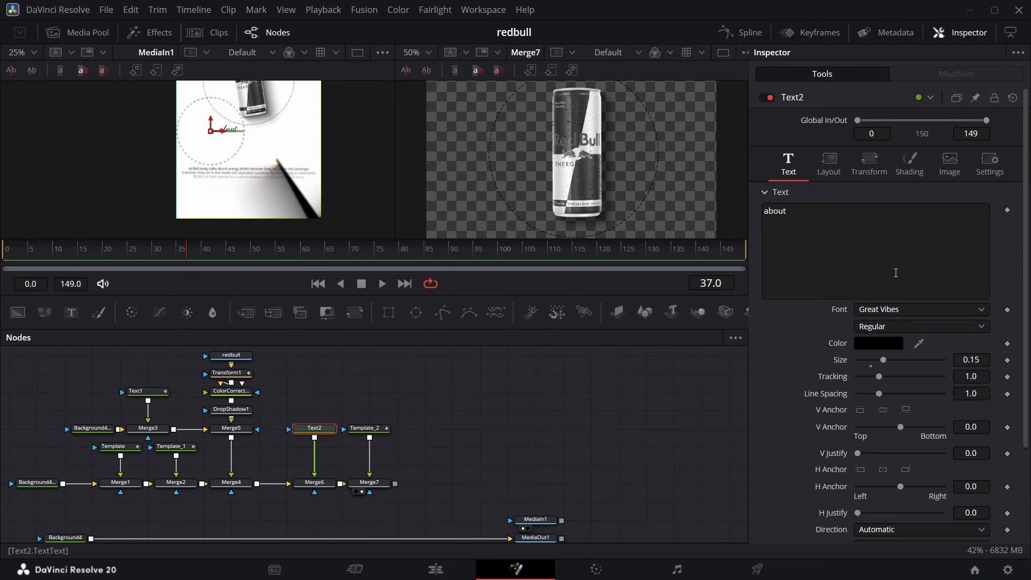
left_click(307, 486)
left_click_drag(186, 256, 137, 258)
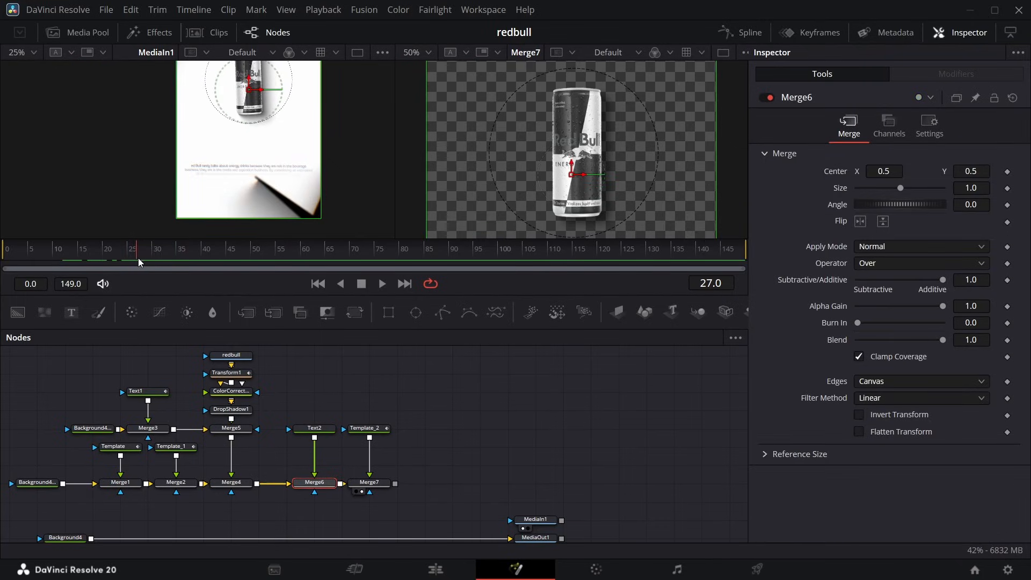
left_click(1008, 188)
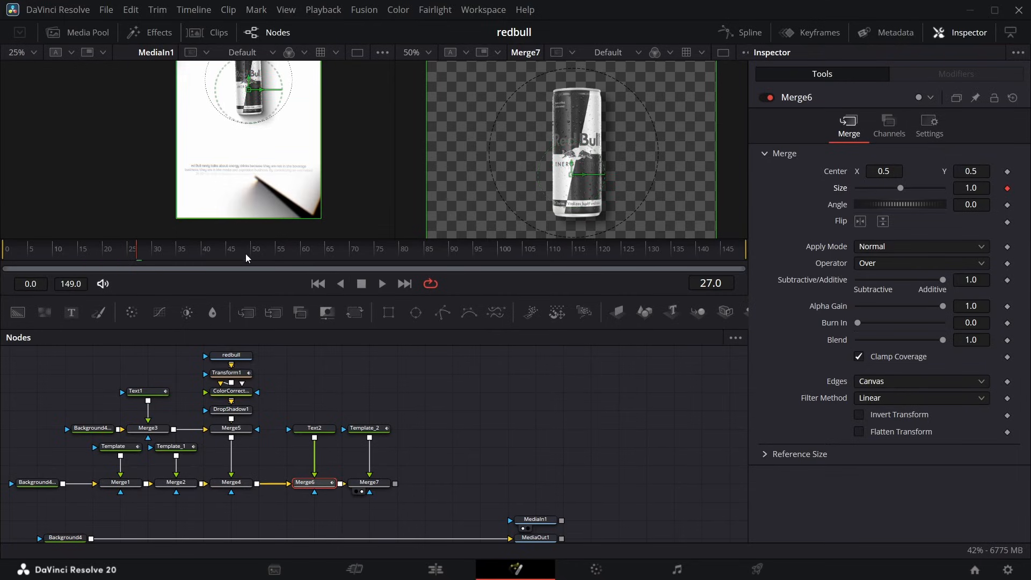
mouse_move(150, 252)
left_mouse_down()
mouse_move(178, 259)
mouse_move(138, 251)
left_mouse_up()
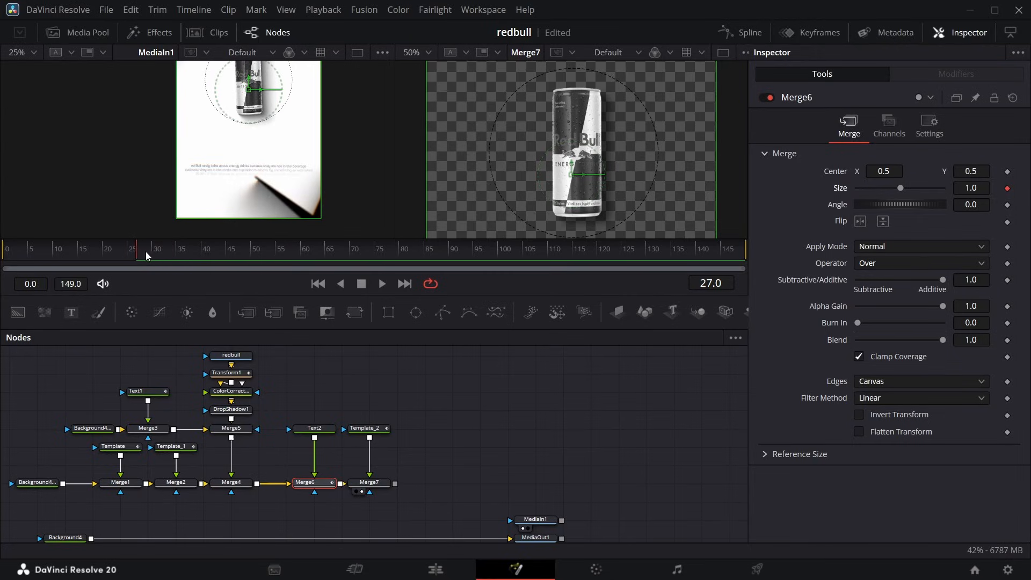
left_click(1008, 172)
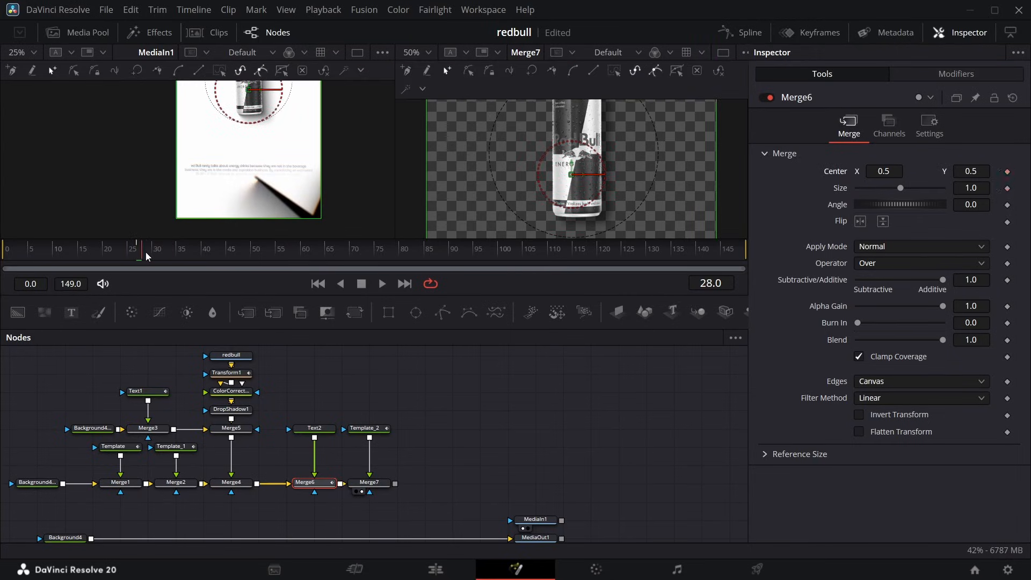
Key Merge6's Center at 0.5, 0.5 on frame 35, set Center X to 0.575 at frame 27, and remove its Size animation.
left_click_drag(146, 253, 181, 255)
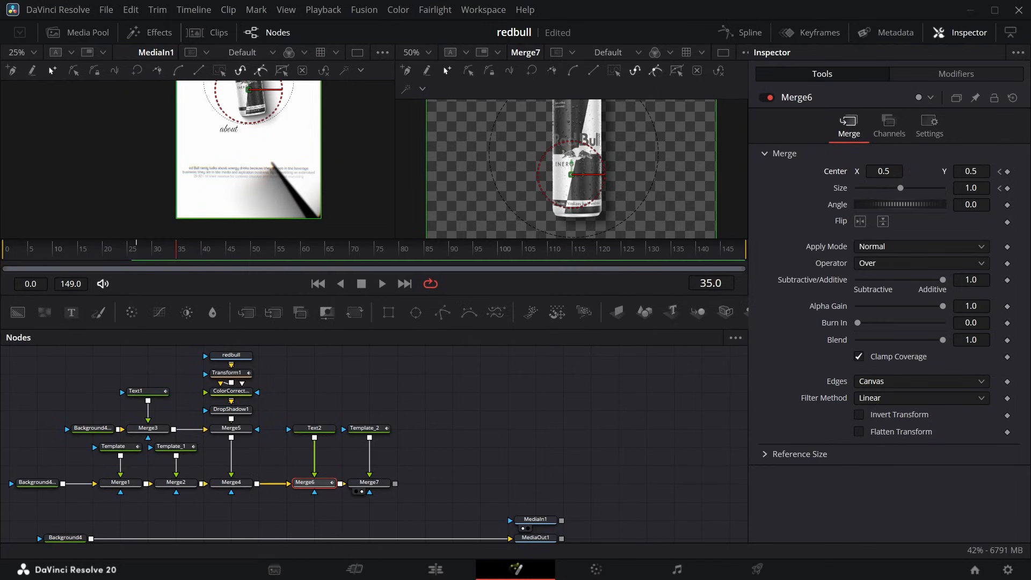
left_click(1008, 172)
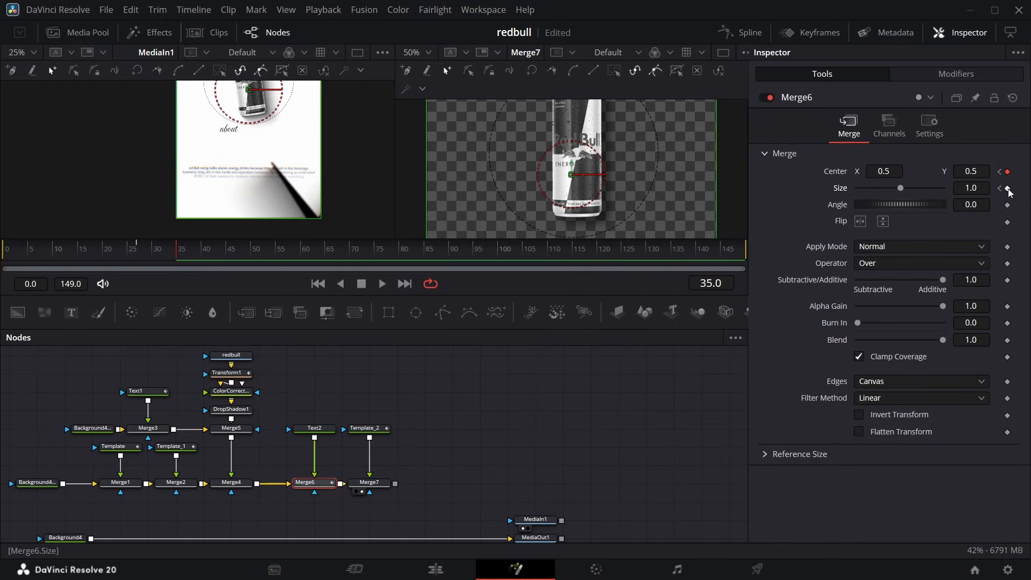
left_click(1008, 189)
left_click(1000, 172)
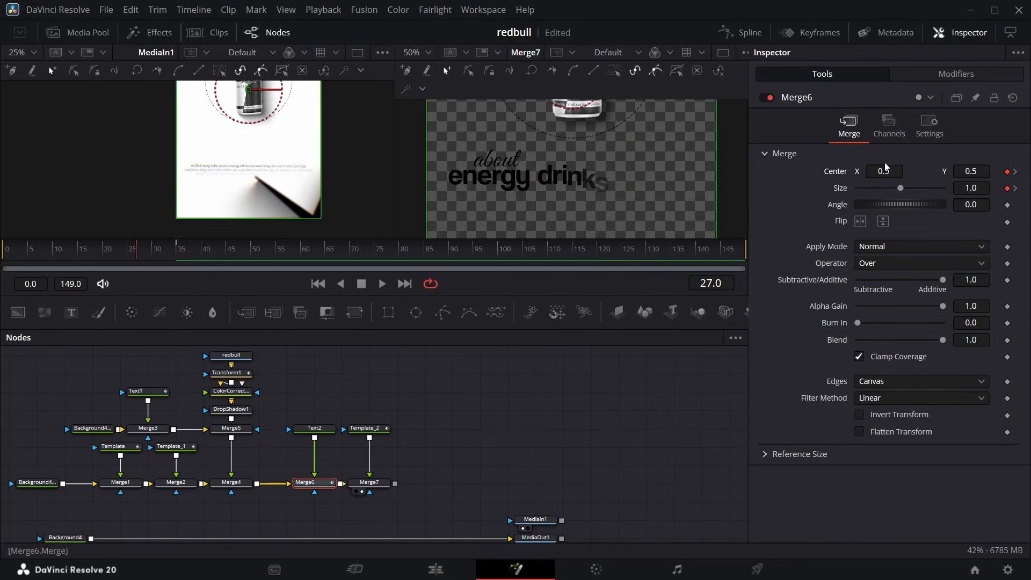
mouse_move(884, 173)
left_mouse_down()
mouse_move(894, 175)
mouse_move(888, 191)
mouse_move(869, 196)
mouse_move(880, 192)
left_mouse_up()
double_click(837, 187)
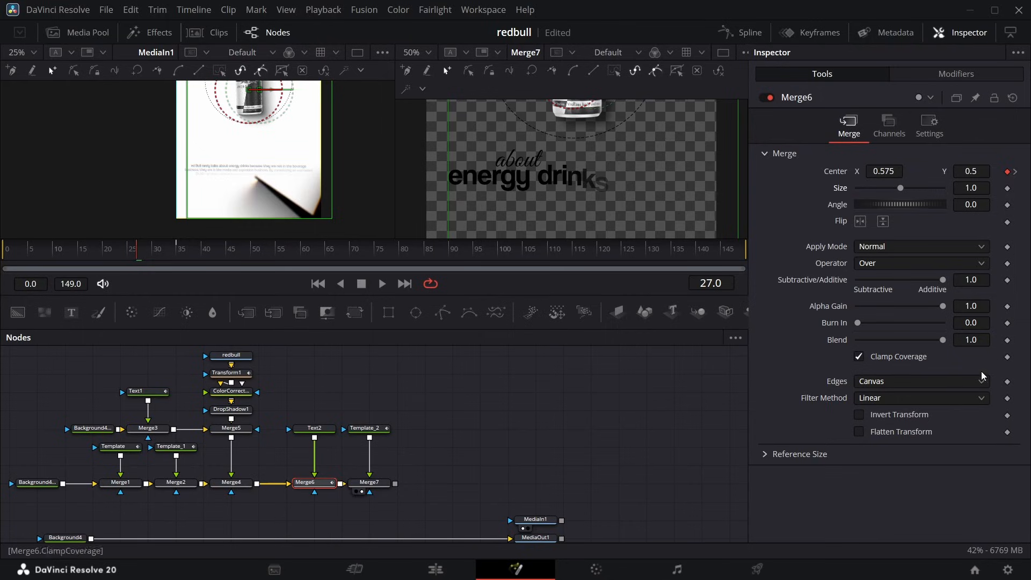
Animate Merge6's Blend from 0.0 at frame 27 to 1.0 at frame 35 and check the "about" title's fade-in.
left_click(1008, 341)
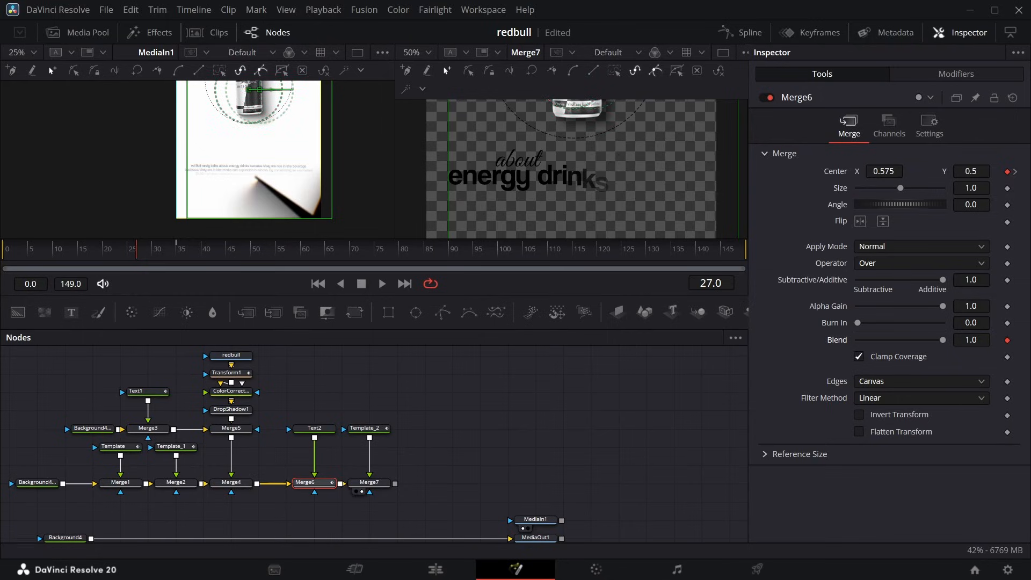
left_click(1015, 173)
left_click(1001, 340)
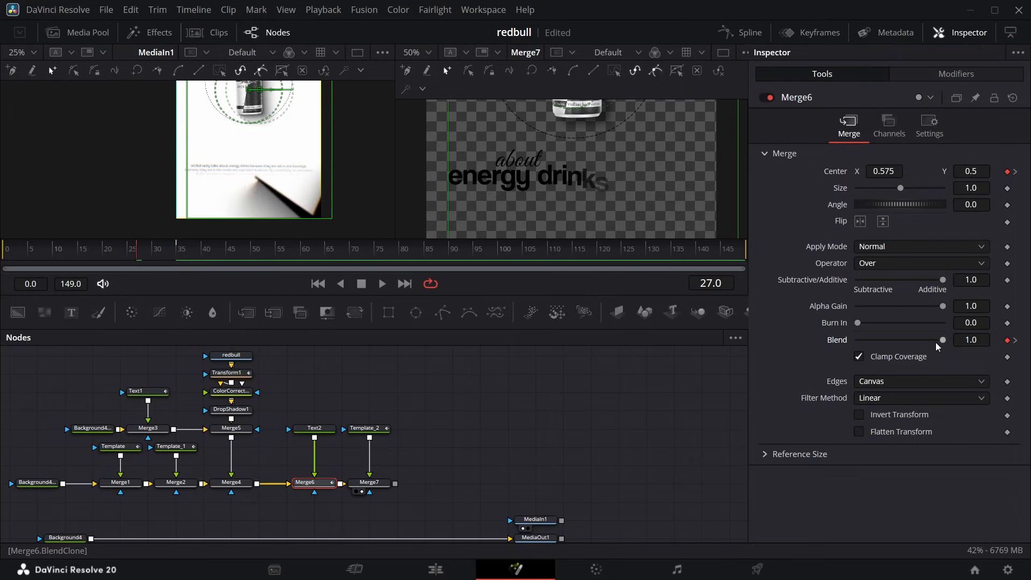
left_click_drag(942, 340, 807, 350)
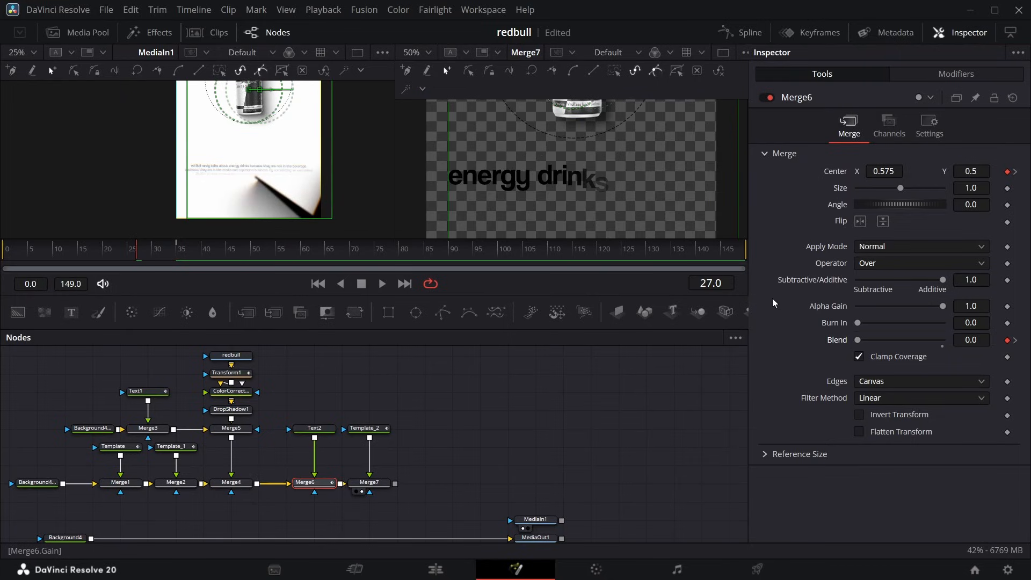
mouse_move(138, 251)
left_mouse_down()
mouse_move(201, 260)
mouse_move(152, 256)
left_mouse_up()
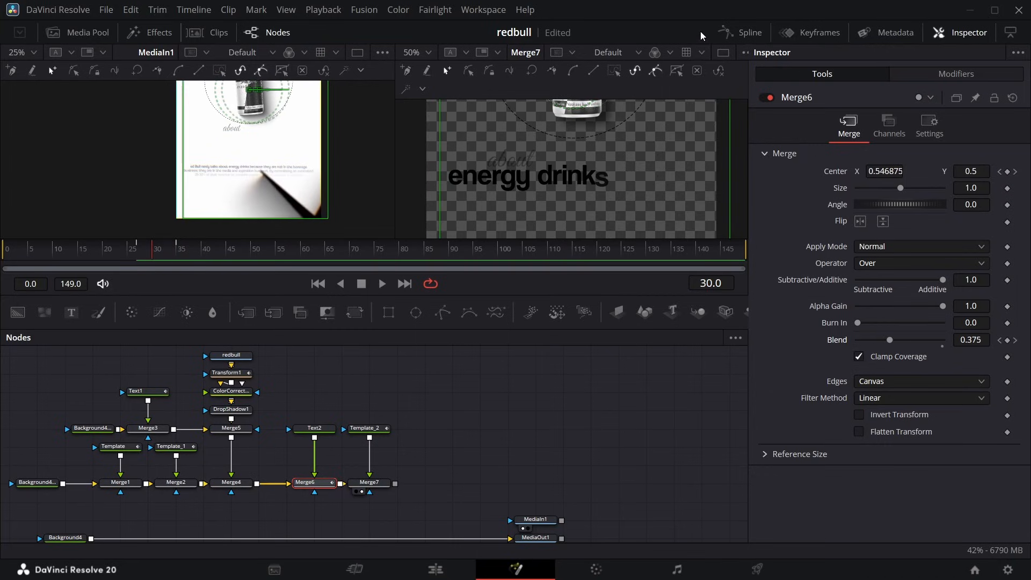
Apply an ease-out to all points of Merge6's Blend and Center Displacement curves in the spline editor.
left_click(740, 32)
key("ctrl+f")
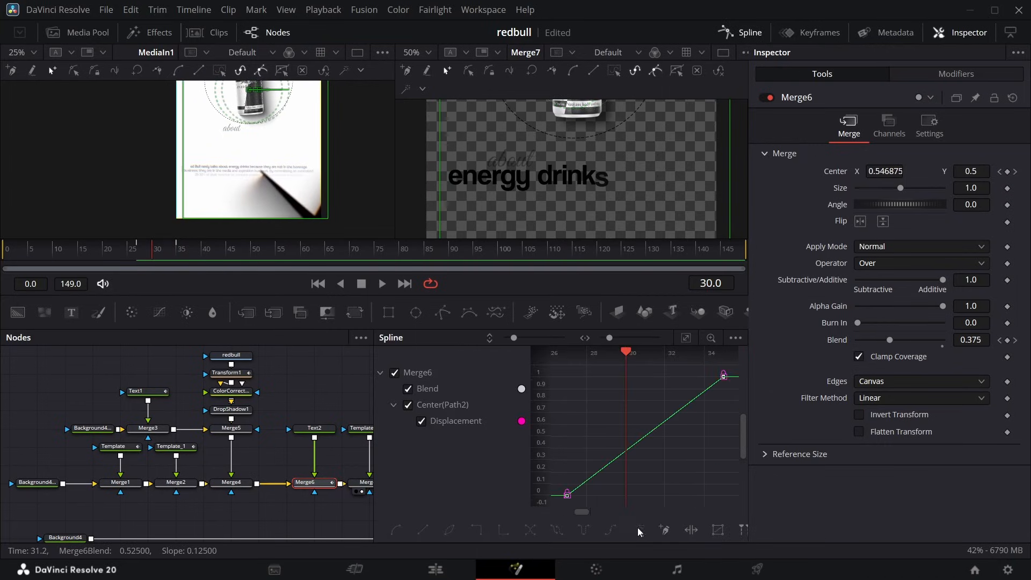
right_click(675, 463)
left_click(655, 502)
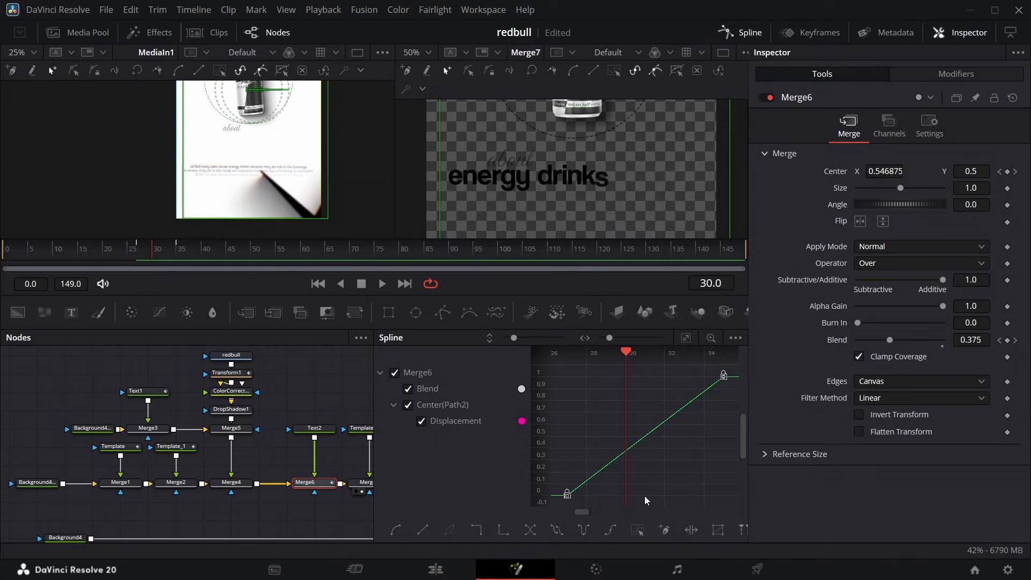
right_click(669, 475)
mouse_move(714, 291)
left_click(856, 329)
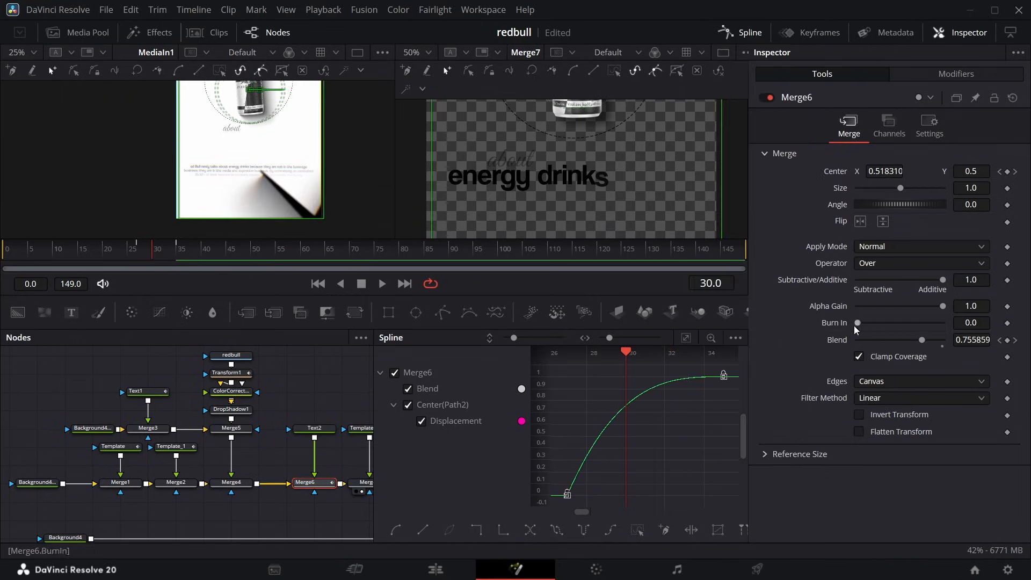
left_click(741, 32)
Shift Template_2's Character Offset and Styled Text Follower keyframes so the "energy drinks" animation starts at frame 44.
left_click_drag(153, 249, 260, 260)
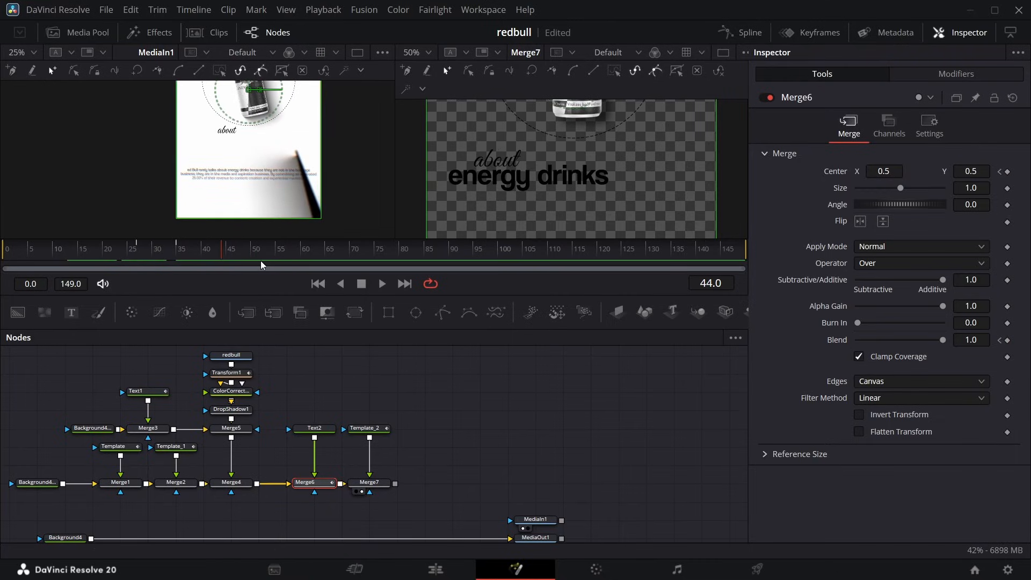
left_click(819, 33)
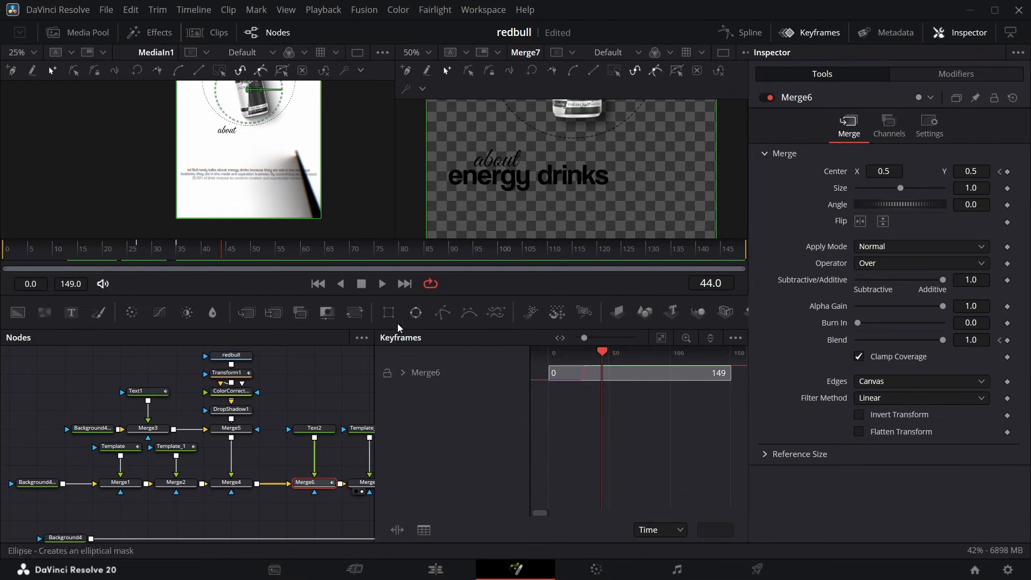
left_click(363, 431)
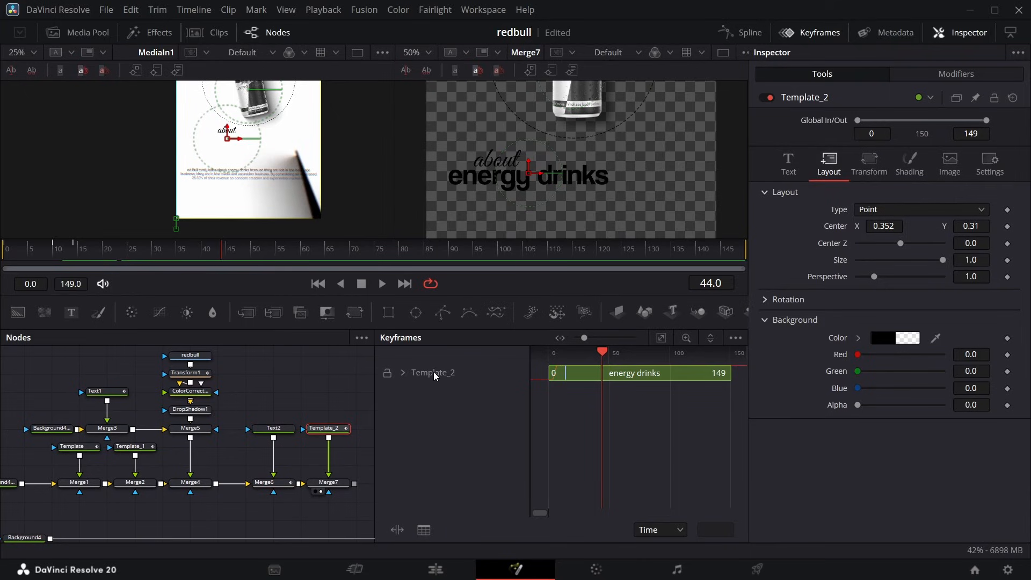
left_click(402, 373)
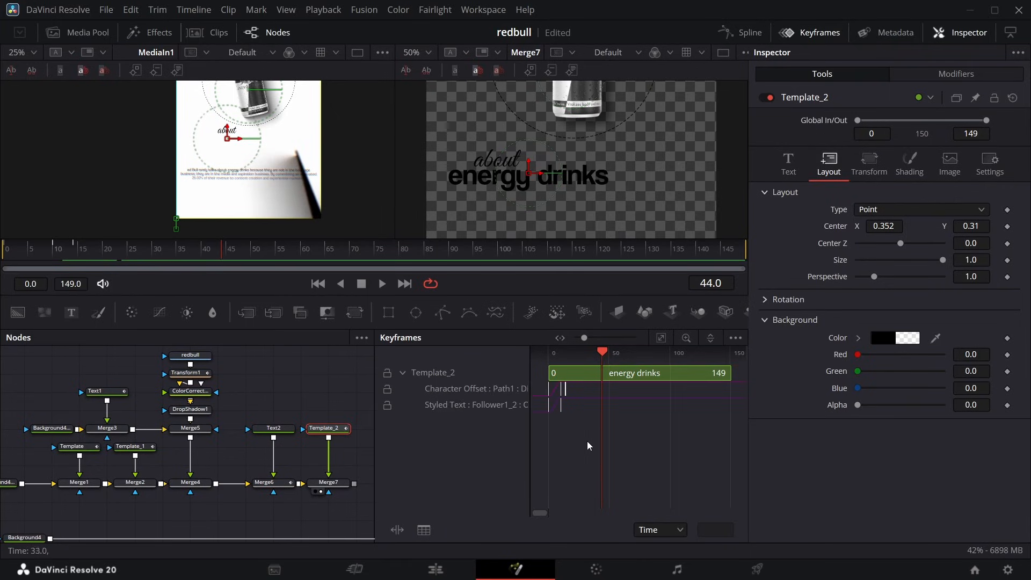
left_click_drag(542, 391, 599, 406)
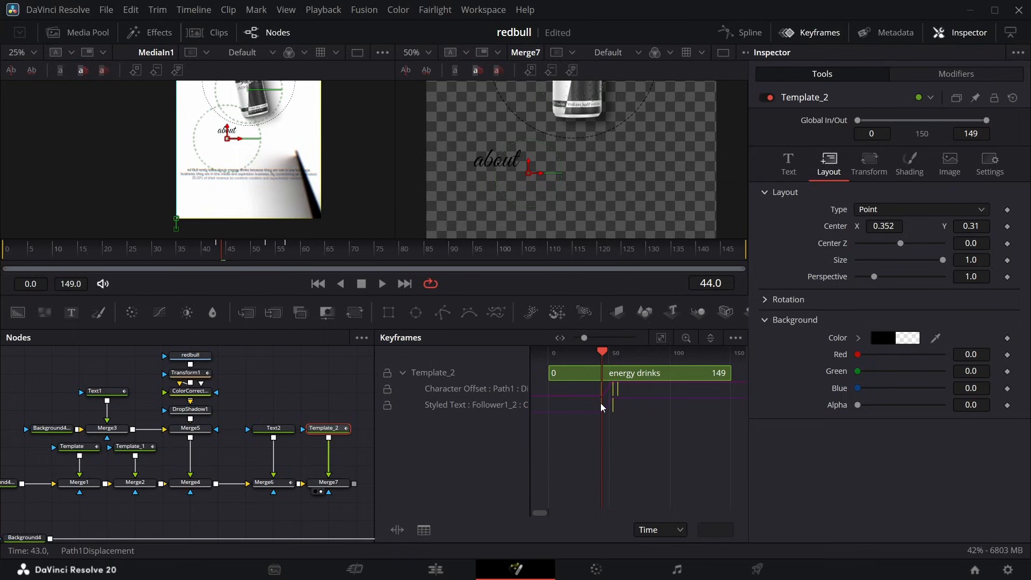
left_click(811, 33)
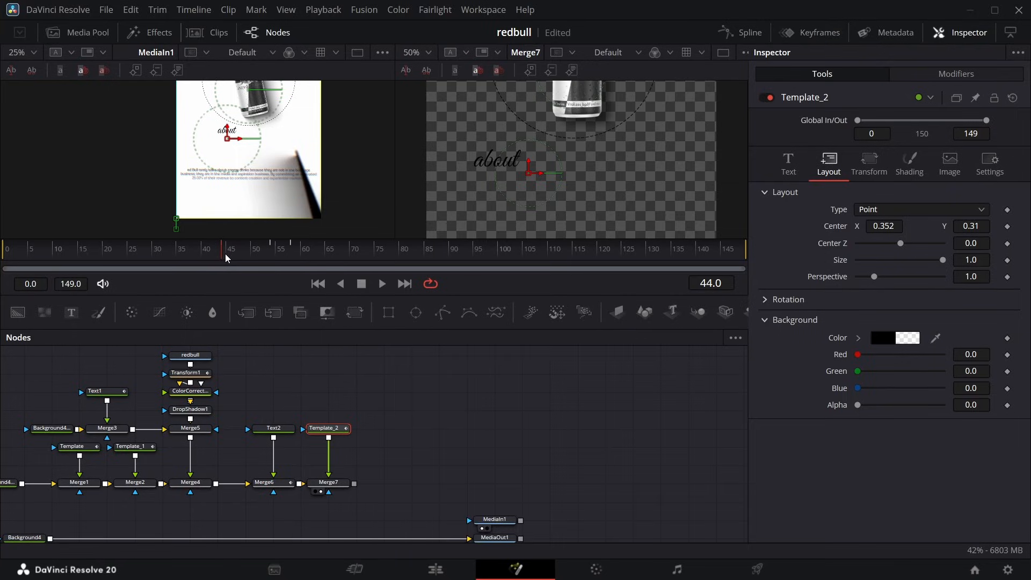
Set the Delay of Template_2's Follower1_2 modifier to 0.55 and check the "energy drinks" reveal against the reference.
left_click_drag(226, 255, 309, 263)
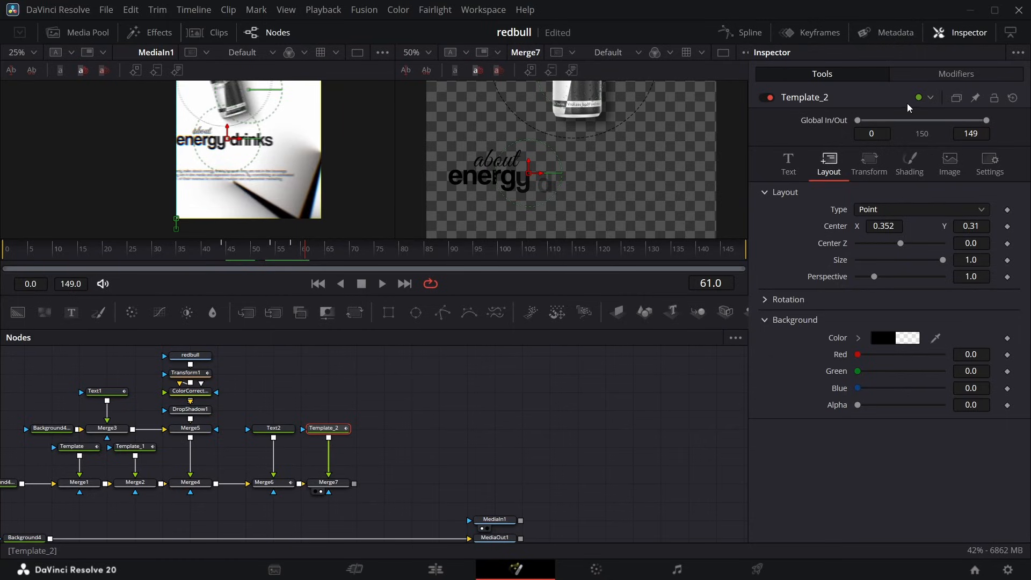
left_click(945, 75)
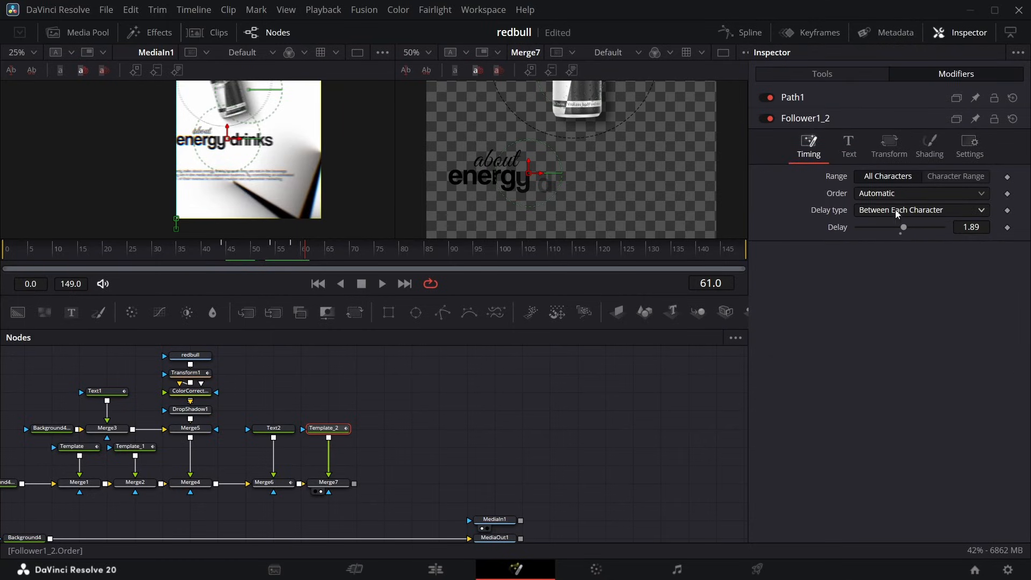
left_click_drag(971, 227, 958, 228)
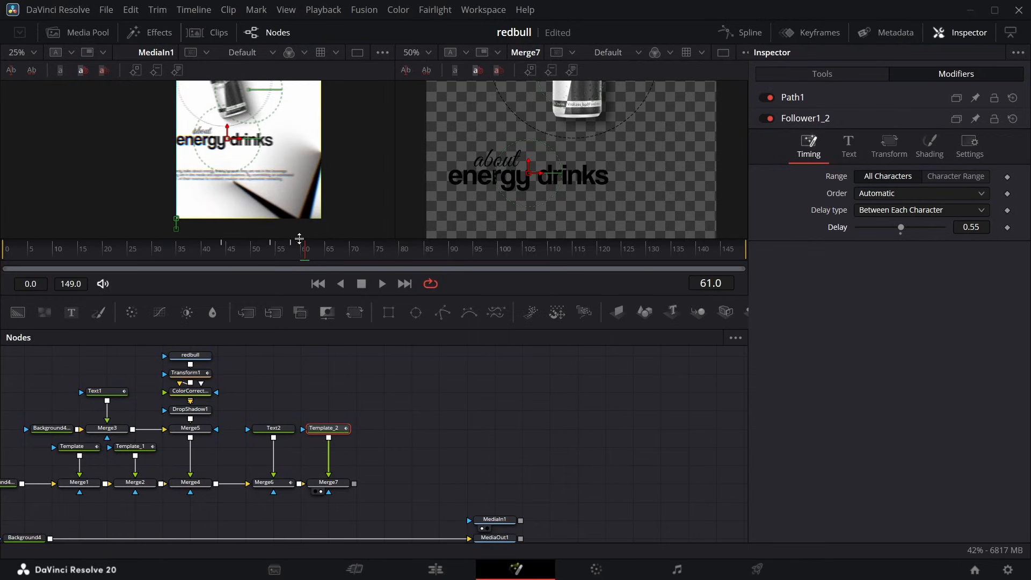
mouse_move(306, 250)
left_mouse_down()
mouse_move(314, 246)
mouse_move(279, 248)
mouse_move(291, 250)
left_mouse_up()
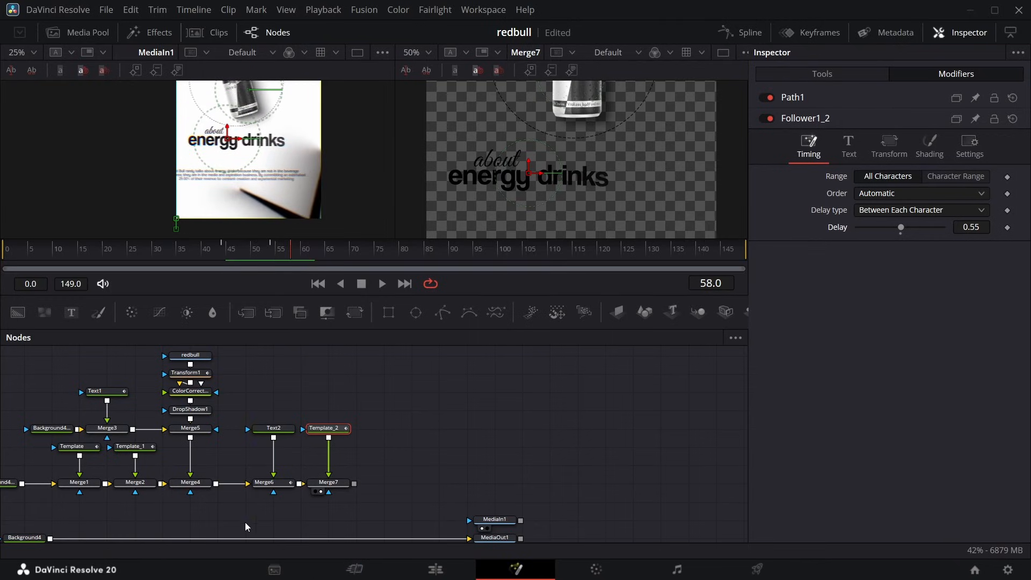
Move Background4 closer to MediaOut1, and add an Image Plane 3D after Merge7 with a Camera 3D joined through a Merge 3D.
left_click_drag(179, 387, 239, 417)
scroll(239, 417, "up", 1)
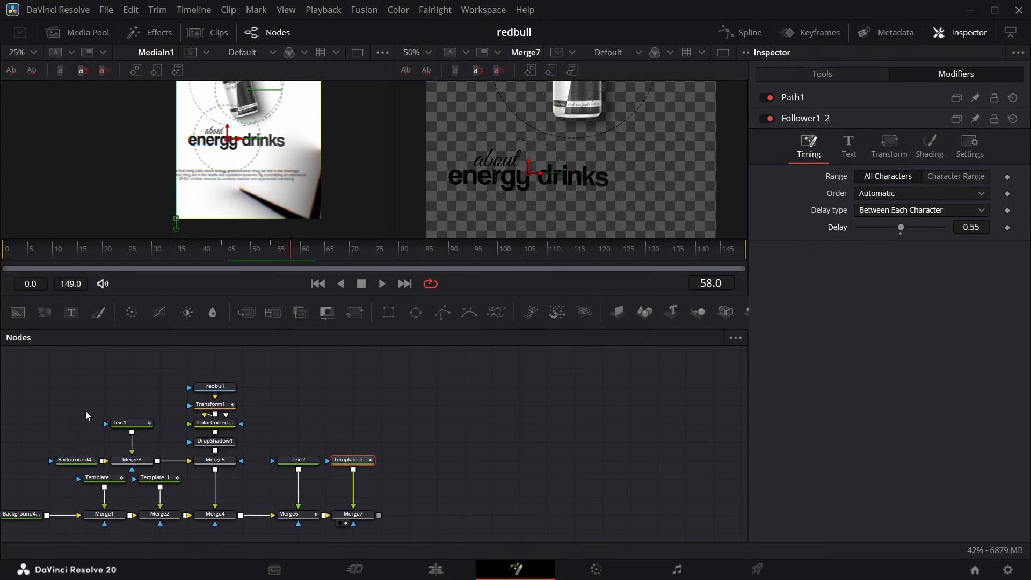
scroll(362, 449, "down", 4)
left_click_drag(25, 478, 164, 524)
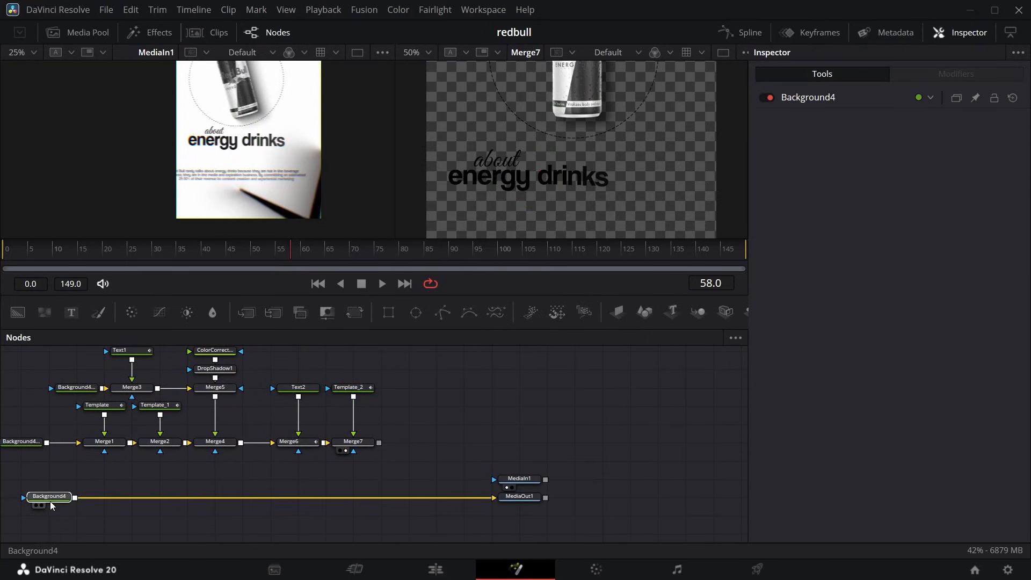
left_click(353, 441)
left_click(618, 313)
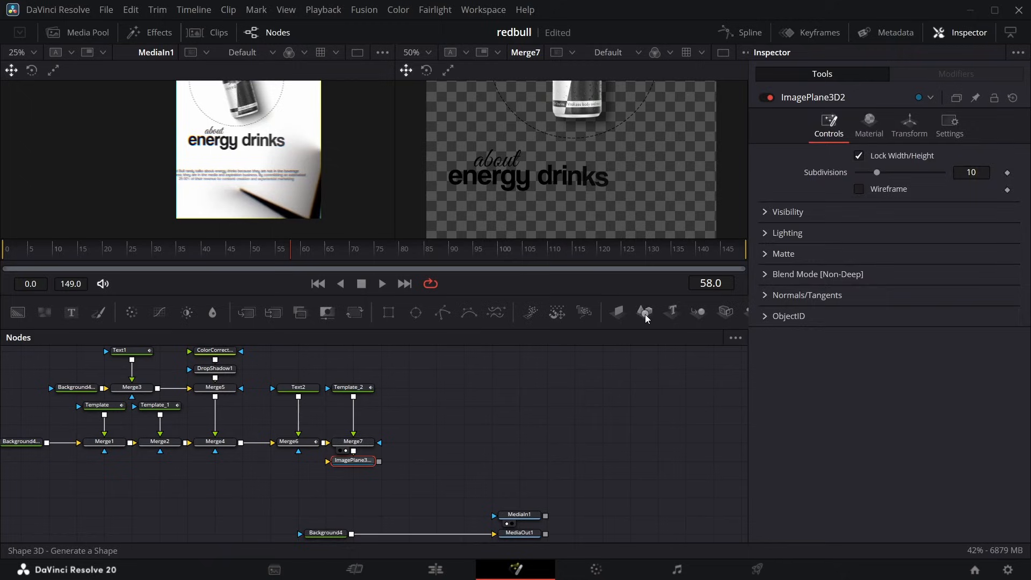
left_click(725, 314)
Add a Renderer 3D after Merge3D1, merge its output over Background4, and show MediaOut1 in the second viewer.
key("shift+space")
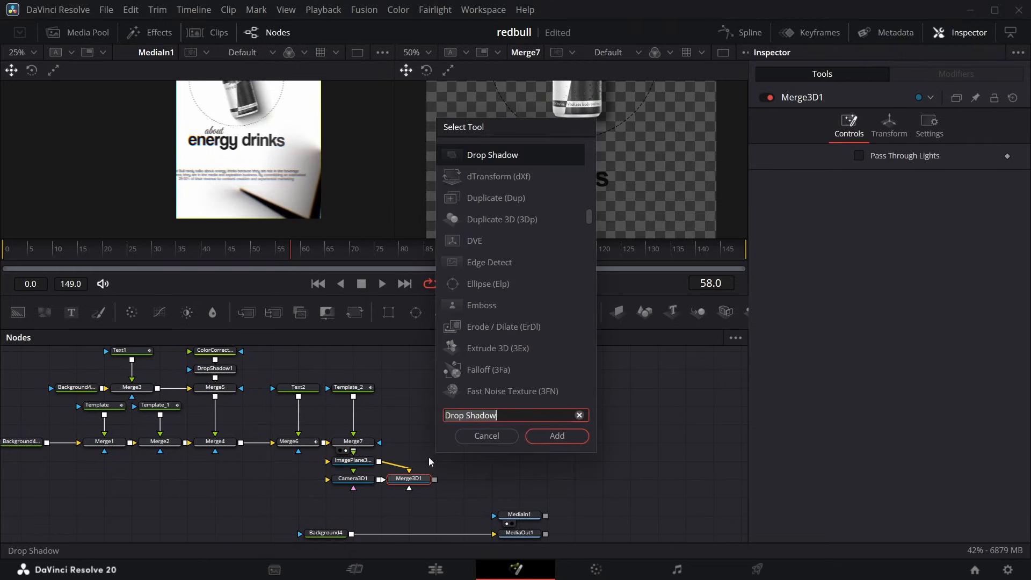
type("re")
key("Return")
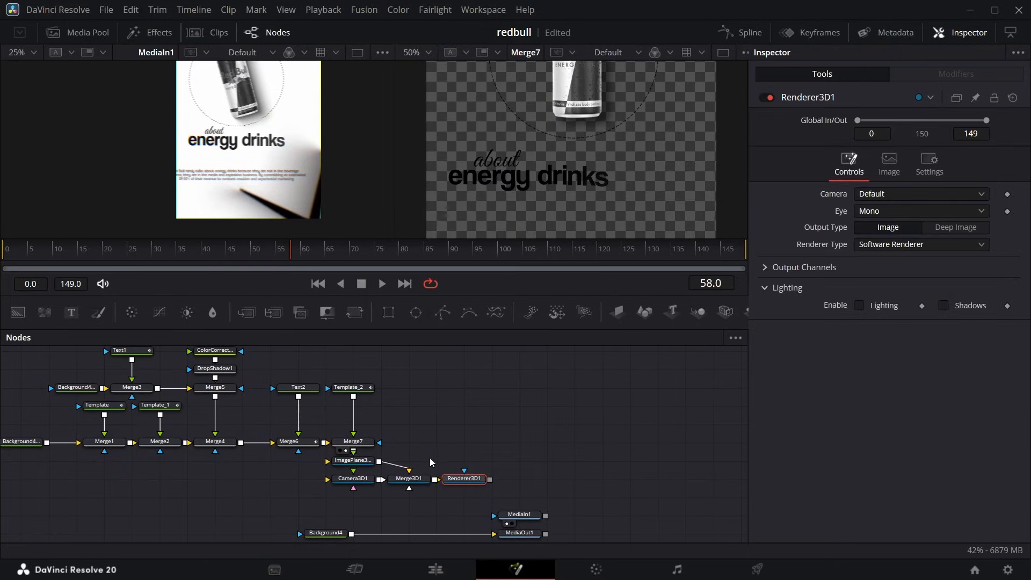
left_click_drag(435, 497, 353, 534)
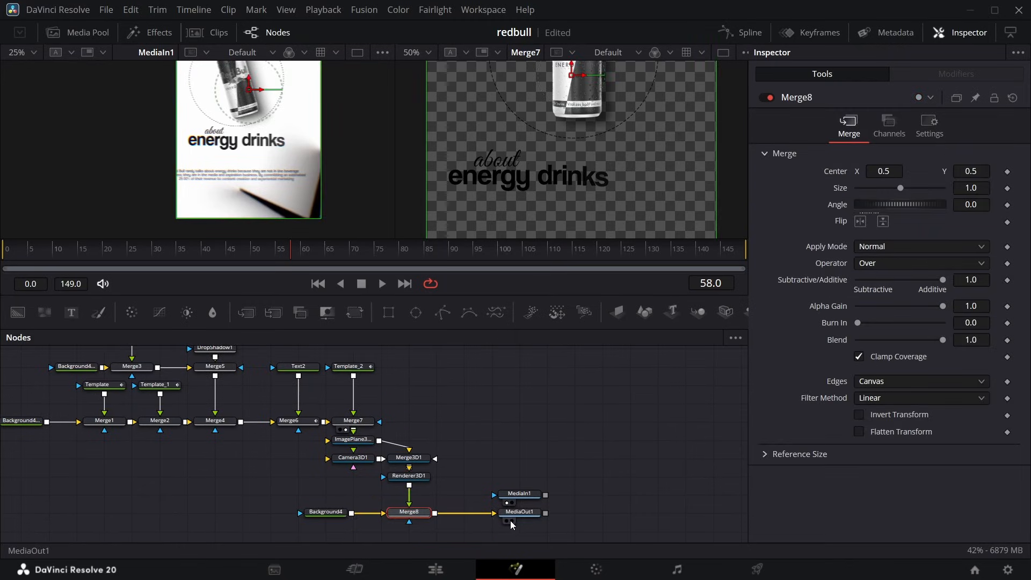
left_click(511, 522)
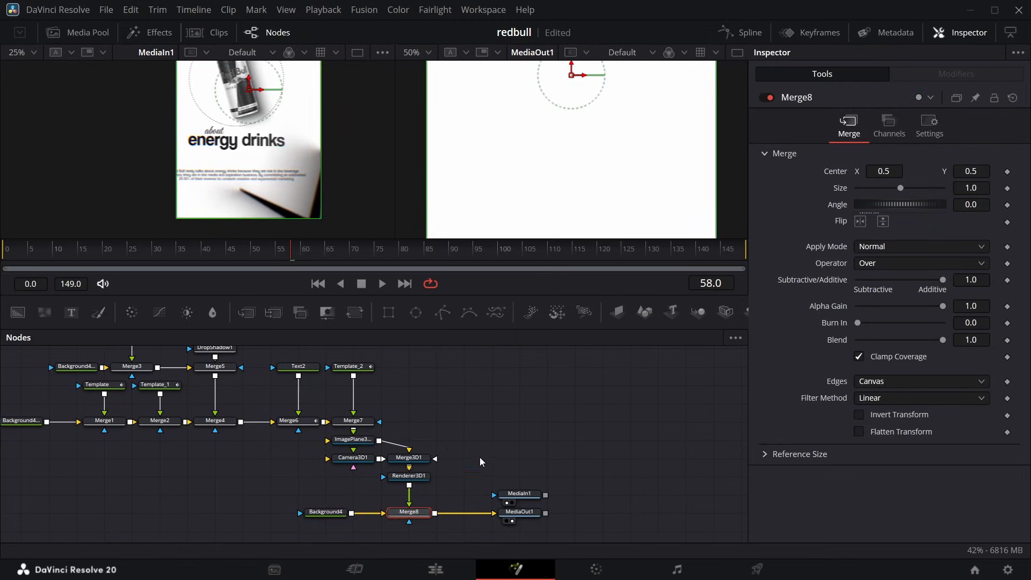
Set Camera3D1's Z translation to 4.68 and show the MediaOut1 output at 25% zoom.
left_click(353, 457)
left_click(889, 127)
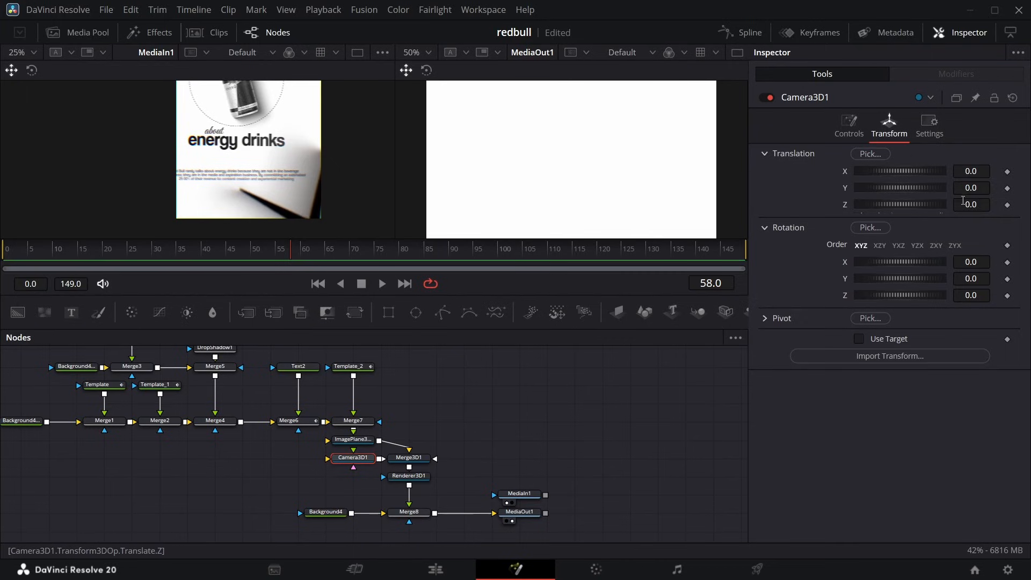
left_click_drag(900, 204, 946, 204)
left_click(428, 53)
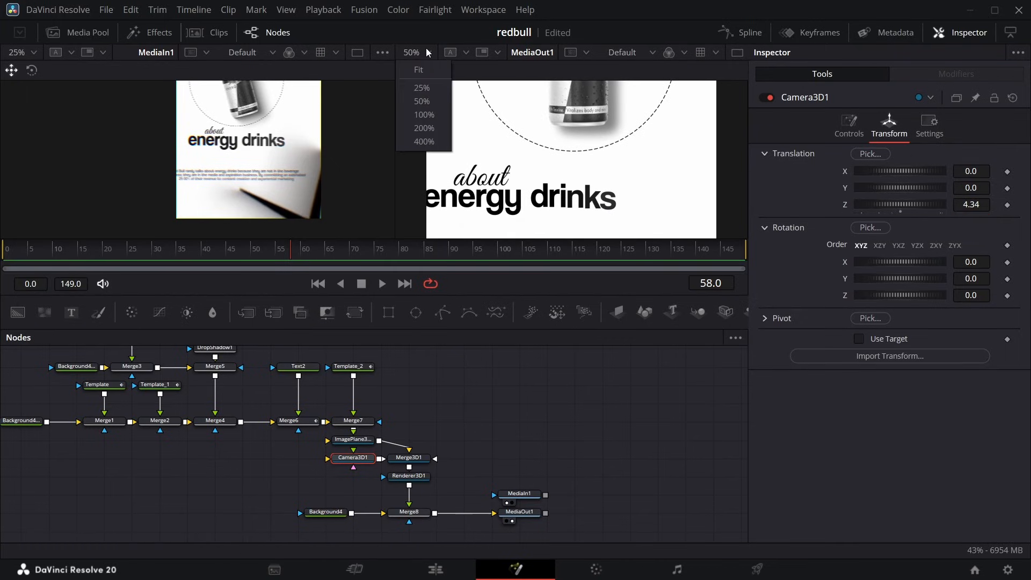
left_click(426, 93)
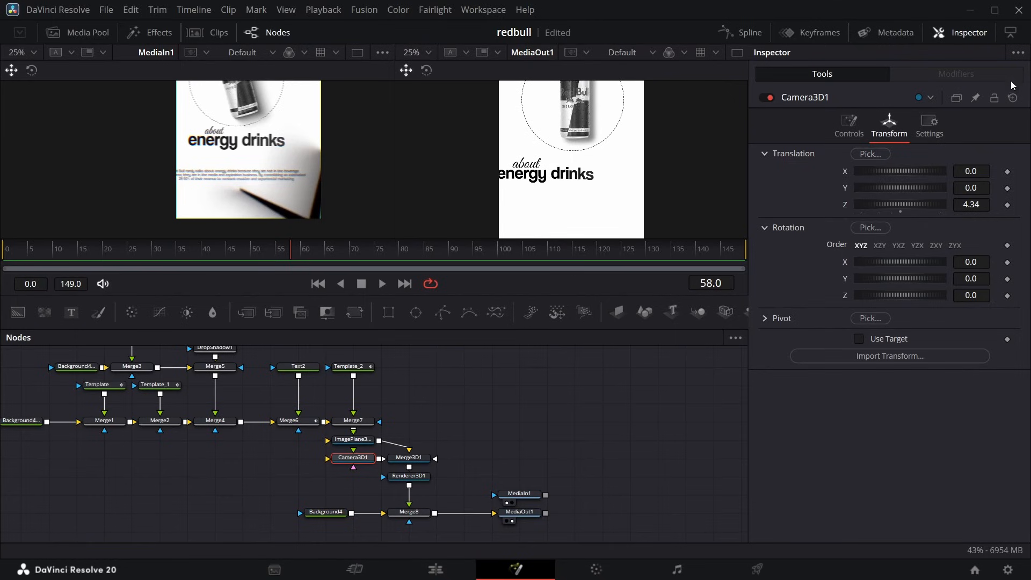
left_click_drag(977, 205, 964, 205)
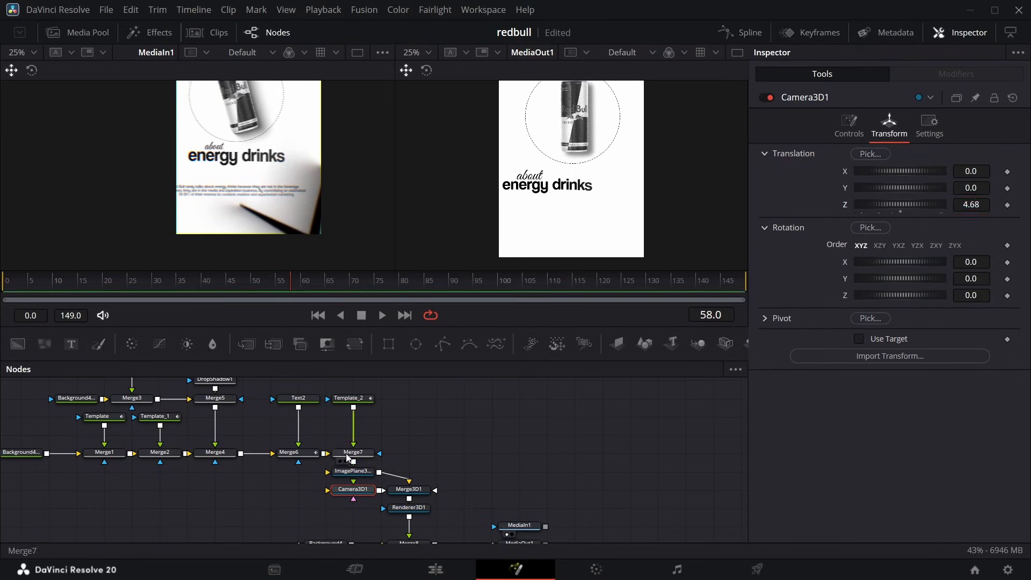
Set Template_2's layout Center X to 0.365 to realign "energy drinks" under the "about" title.
left_click(356, 399)
left_click(788, 164)
left_click_drag(971, 360, 961, 360)
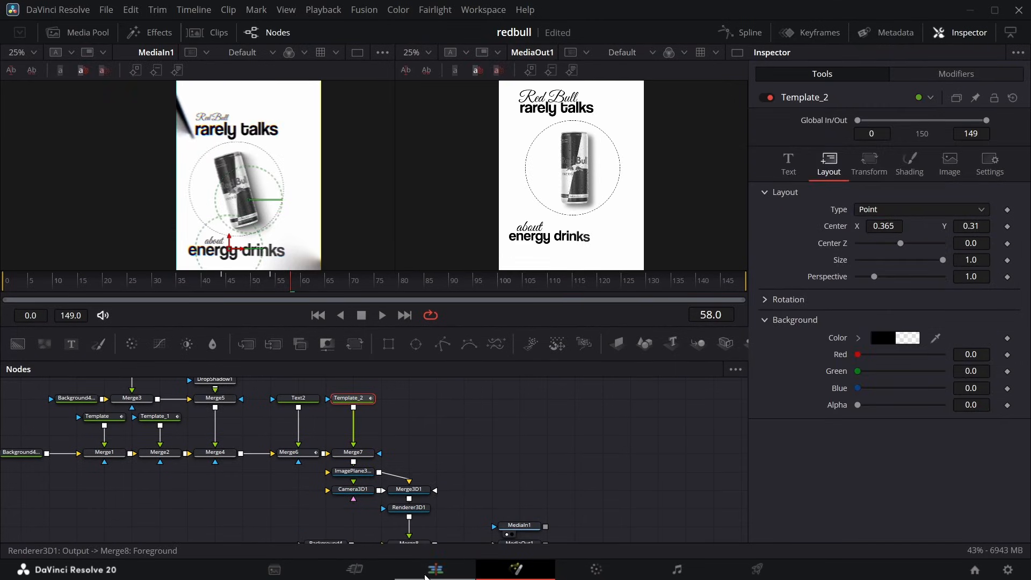
Copy the star image plane node chain from the first Fusion composition into the second one and connect it to Merge3D1.
left_click(435, 569)
left_click(214, 387)
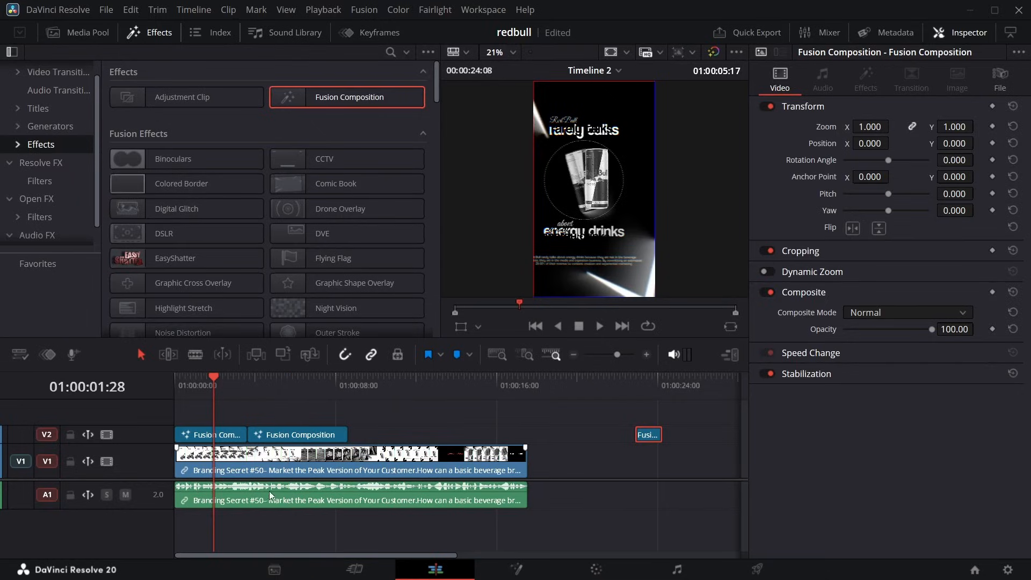
left_click(515, 569)
left_click_drag(408, 378, 456, 510)
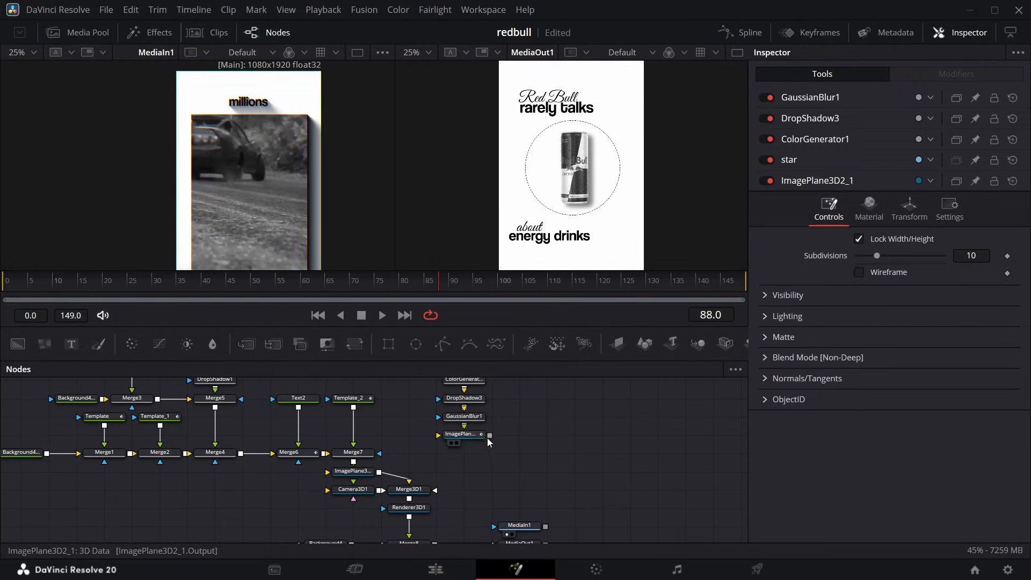
left_click_drag(489, 436, 435, 490)
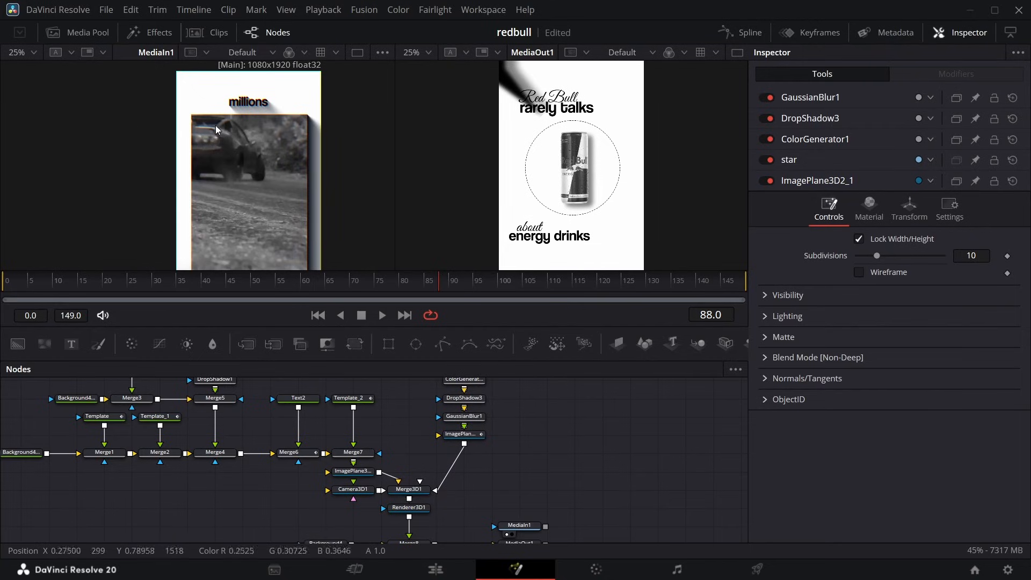
Duplicate the ImagePlane3D2_1 star plane and connect the copy between GaussianBlur1 and Merge3D1.
left_click(206, 297)
left_click_drag(208, 299, 278, 299)
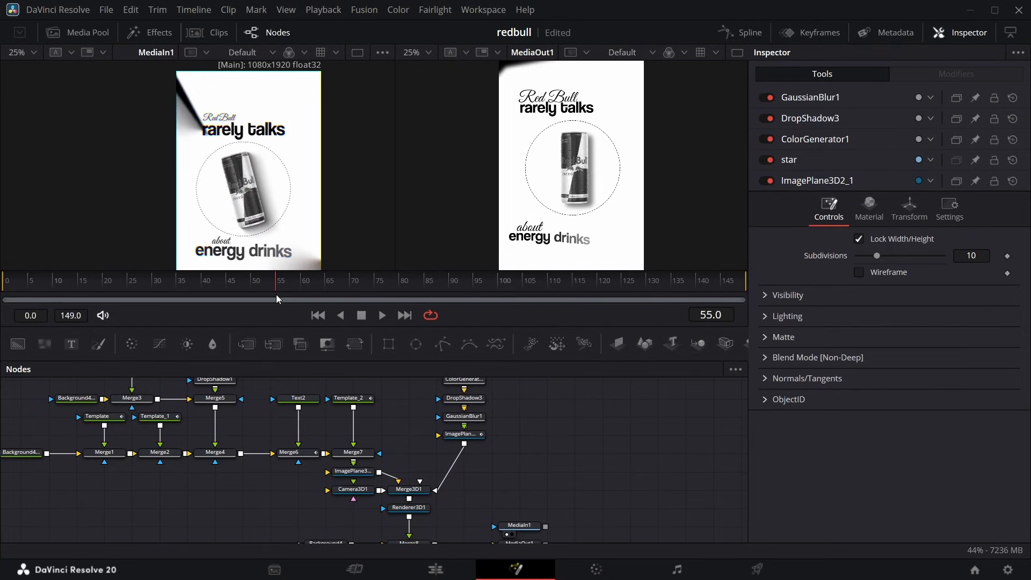
left_click(470, 435)
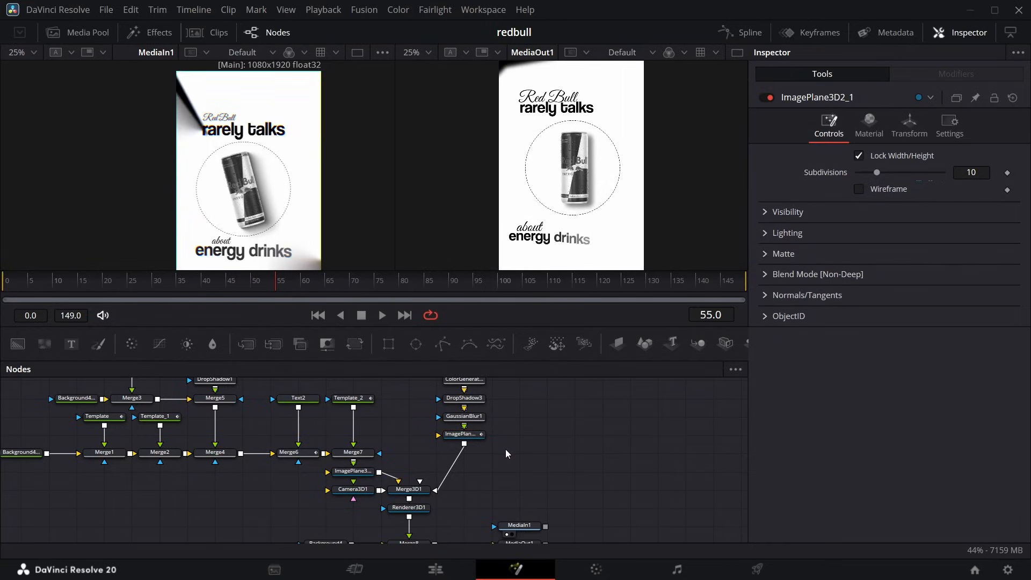
key("ctrl+c")
key("ctrl+v")
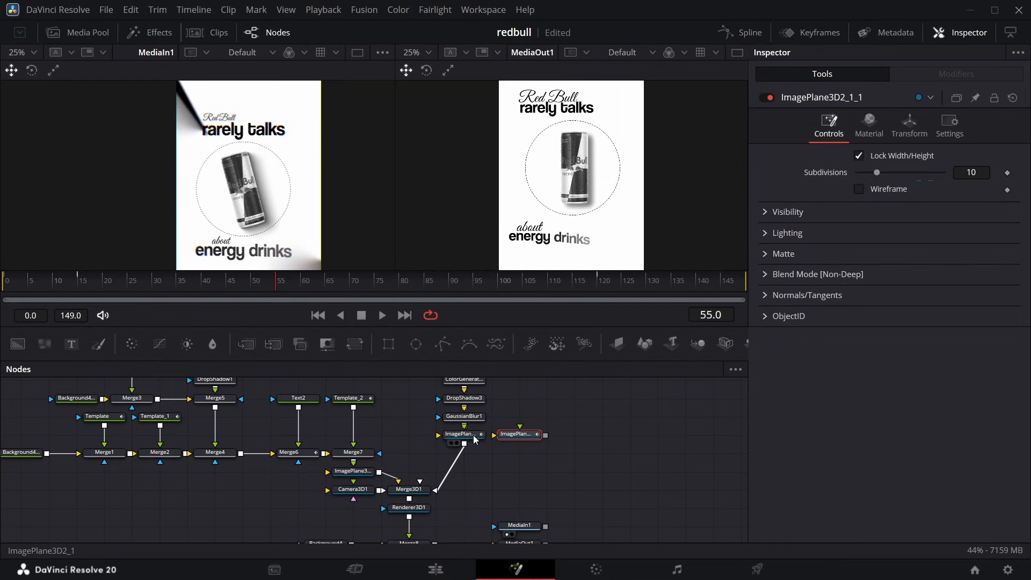
left_click(467, 435, "ctrl")
left_click_drag(467, 435, 420, 494)
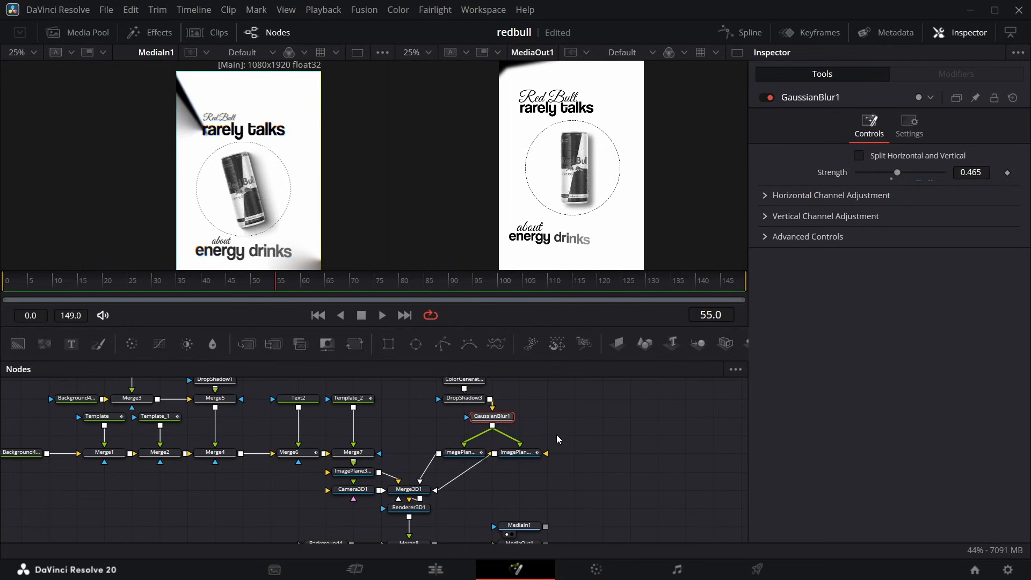
Move the duplicated star plane to the frame's opposite lower corner with X translation 0.491 and Y translation -0.853 at frame 15.
left_click(540, 452)
left_click(909, 124)
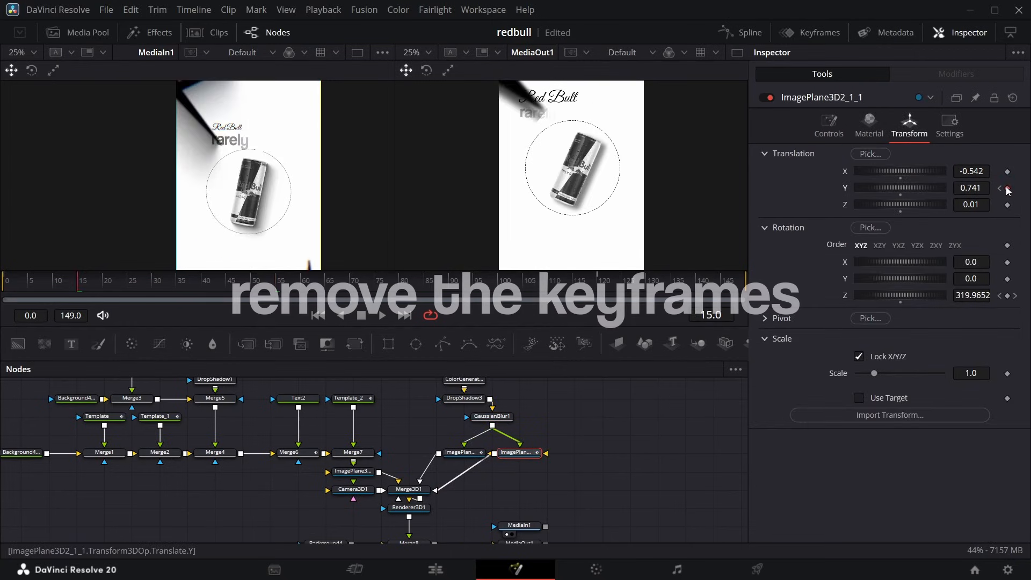
scroll(685, 258, "down", 4)
left_click_drag(978, 188, 965, 187)
mouse_move(974, 171)
left_mouse_down()
mouse_move(1025, 171)
mouse_move(971, 189)
left_mouse_up()
left_click_drag(972, 171, 975, 172)
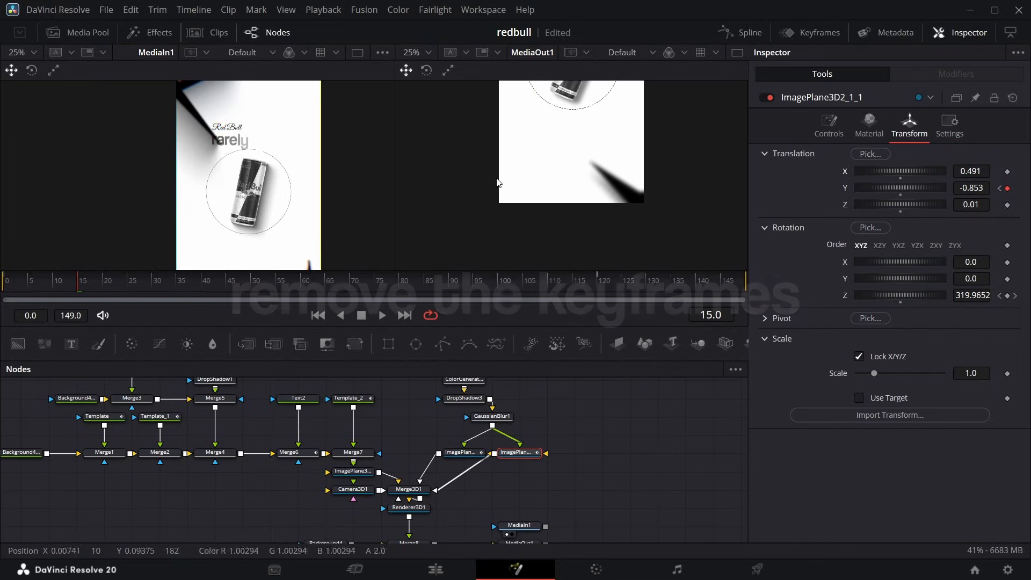
scroll(295, 217, "down", 5)
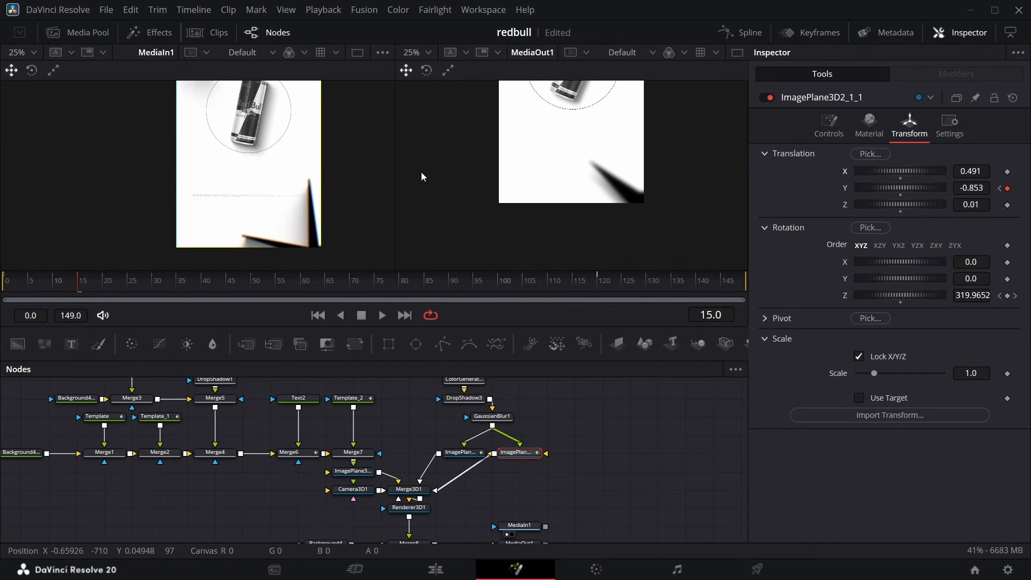
scroll(406, 159, "up", 2)
scroll(344, 193, "up", 1)
scroll(564, 168, "up", 5)
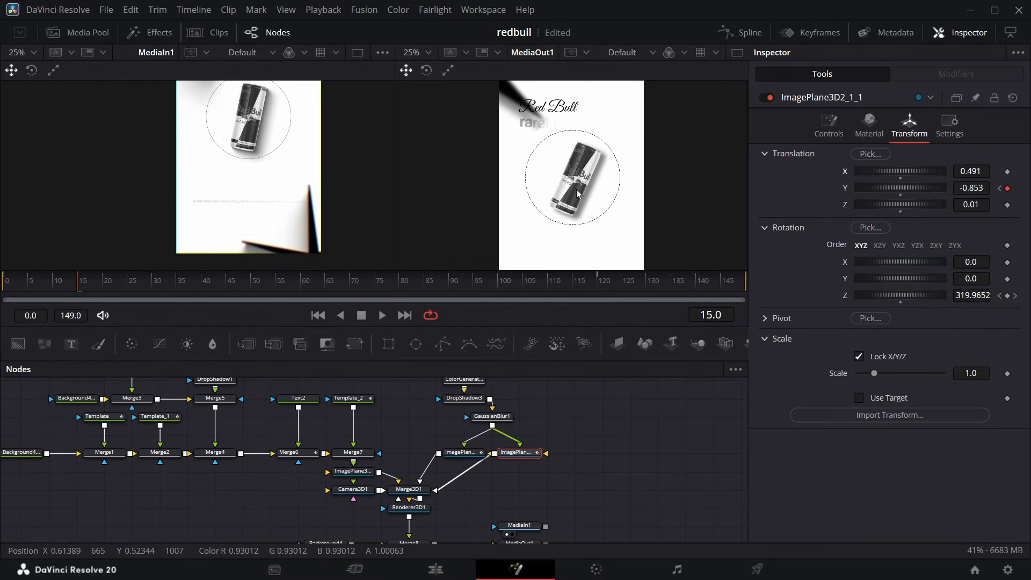
Move Camera3D1 aside and insert a Transform 3D node between it and Merge3D1.
left_click_drag(78, 290, 2, 276)
scroll(363, 507, "down", 3)
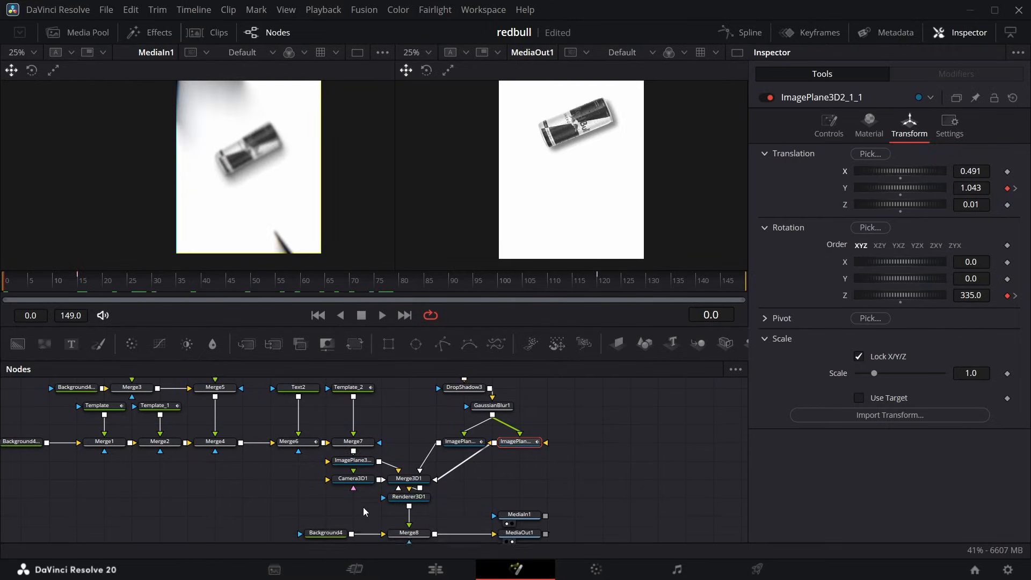
left_click_drag(354, 431, 194, 434)
key("shift+space")
type("xf")
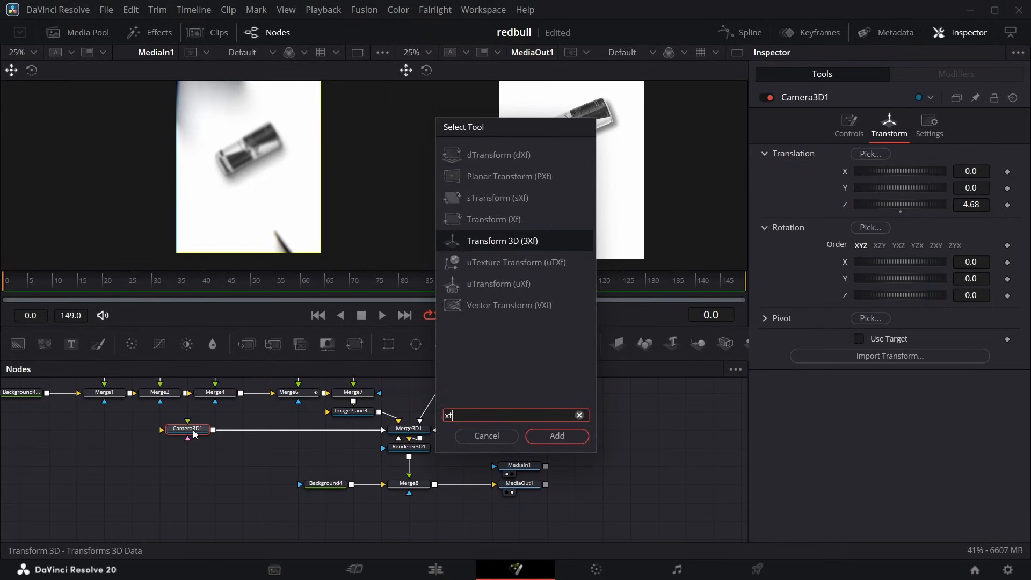
key("Return")
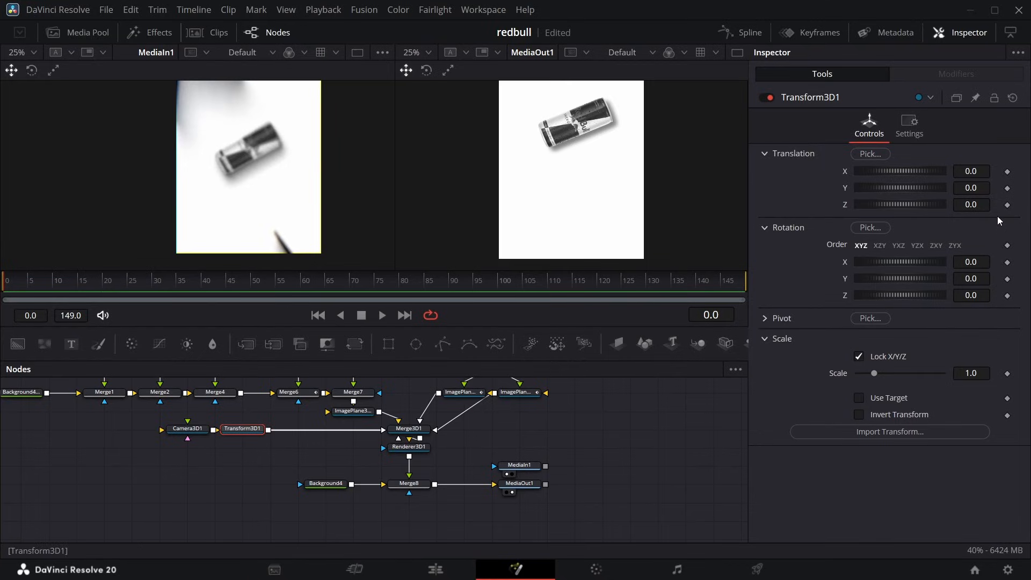
Keyframe Transform3D1's Y translation from 0.464 at frame 0 to 0.0 at frame 20.
left_click(1008, 189)
left_click_drag(17, 288, 103, 298)
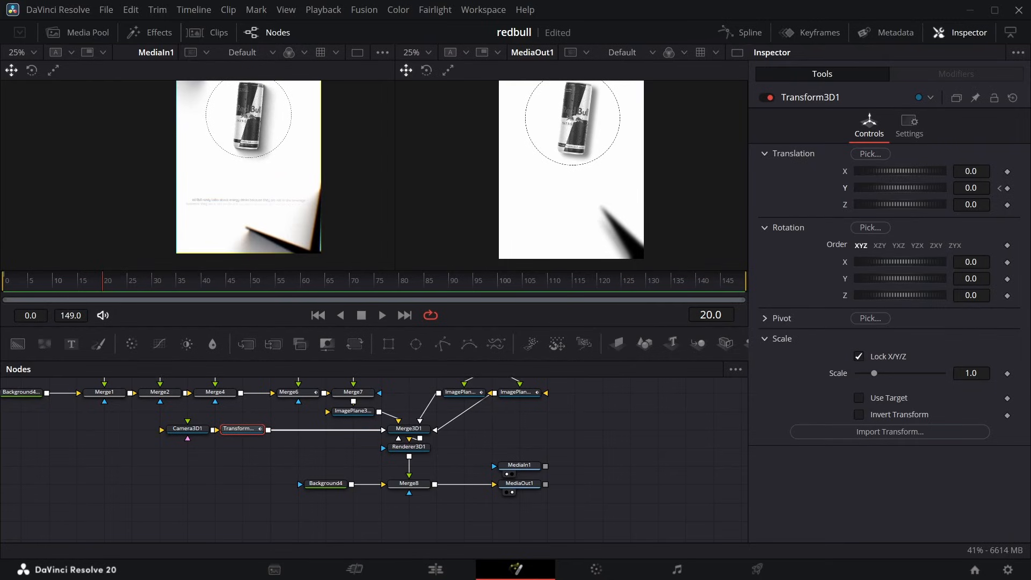
left_click(1008, 189)
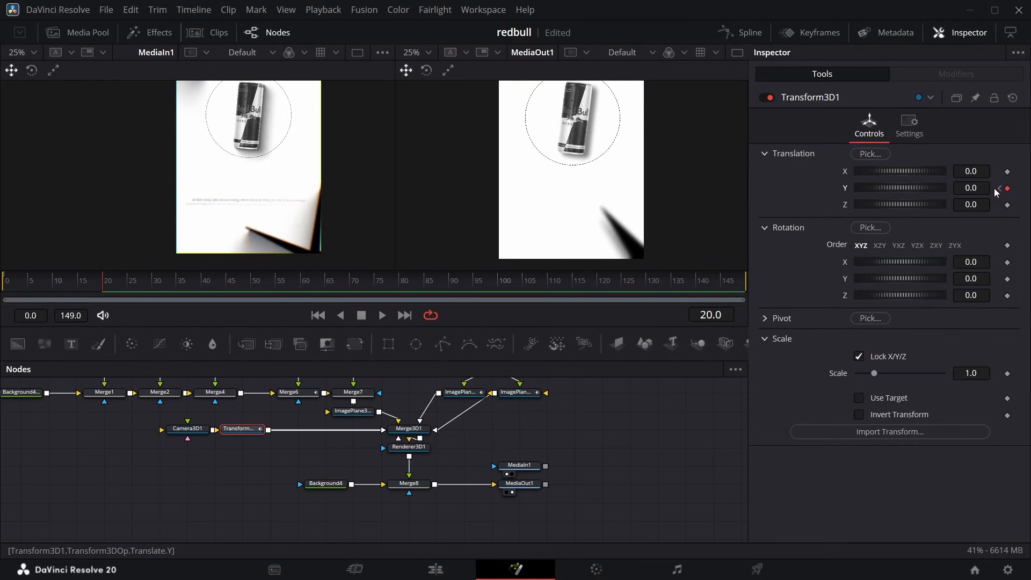
key("Home")
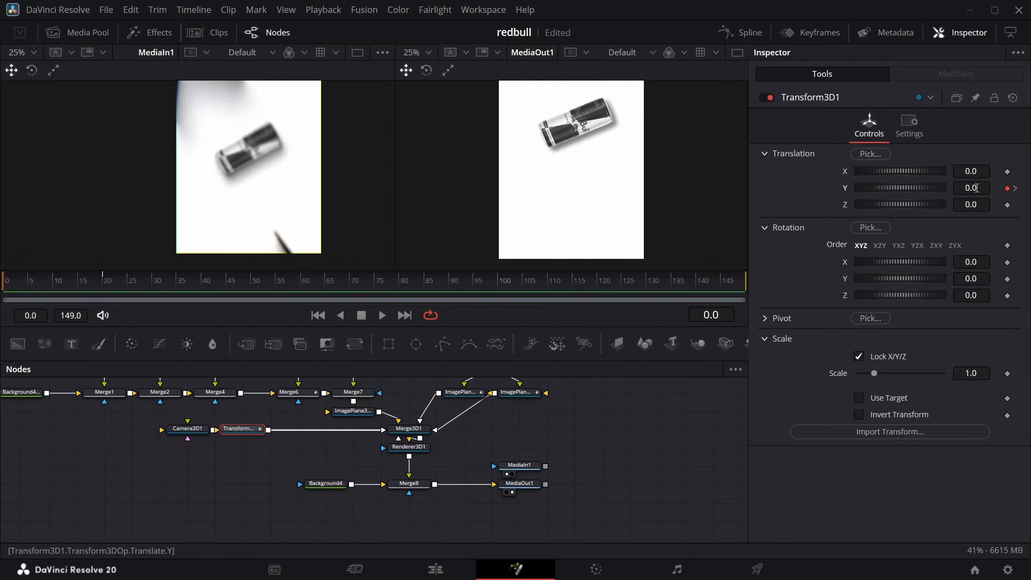
mouse_move(977, 188)
left_mouse_down()
mouse_move(1020, 188)
mouse_move(996, 188)
left_mouse_up()
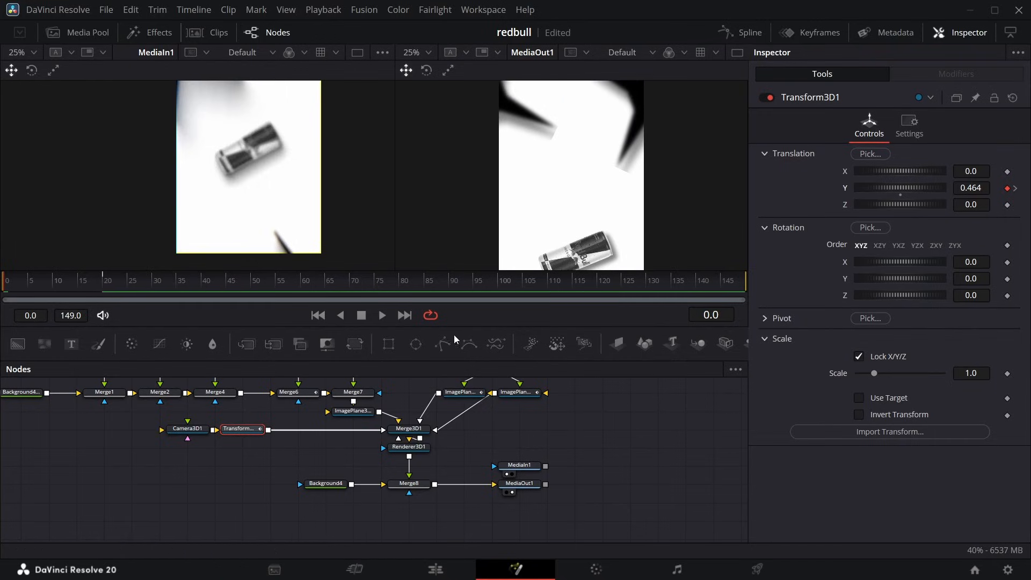
Remove the Y translation keyframes from the duplicated star plane and set its Y translation to -0.795.
left_click(515, 392)
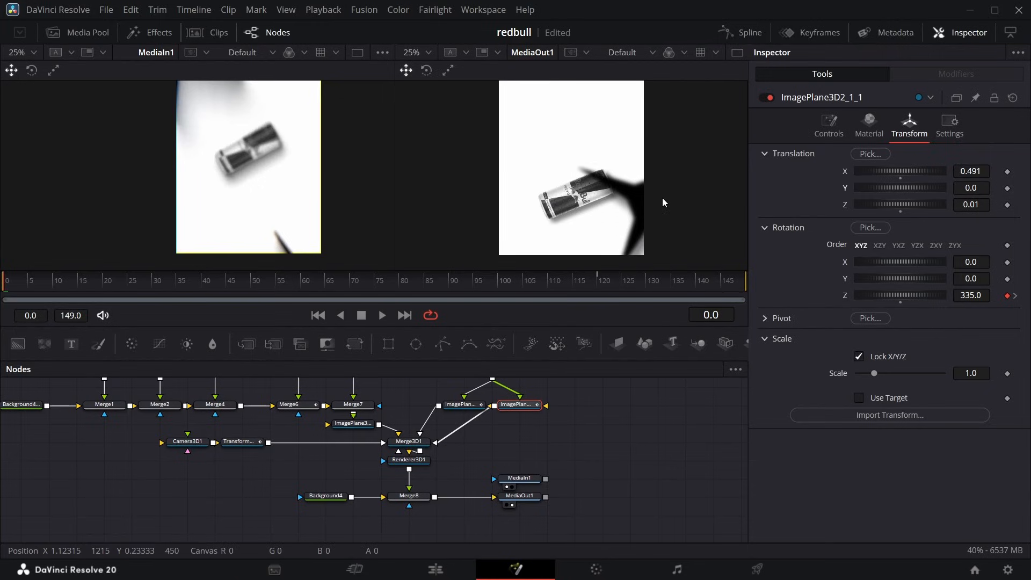
mouse_move(290, 283)
left_mouse_down()
mouse_move(314, 290)
mouse_move(305, 290)
left_mouse_up()
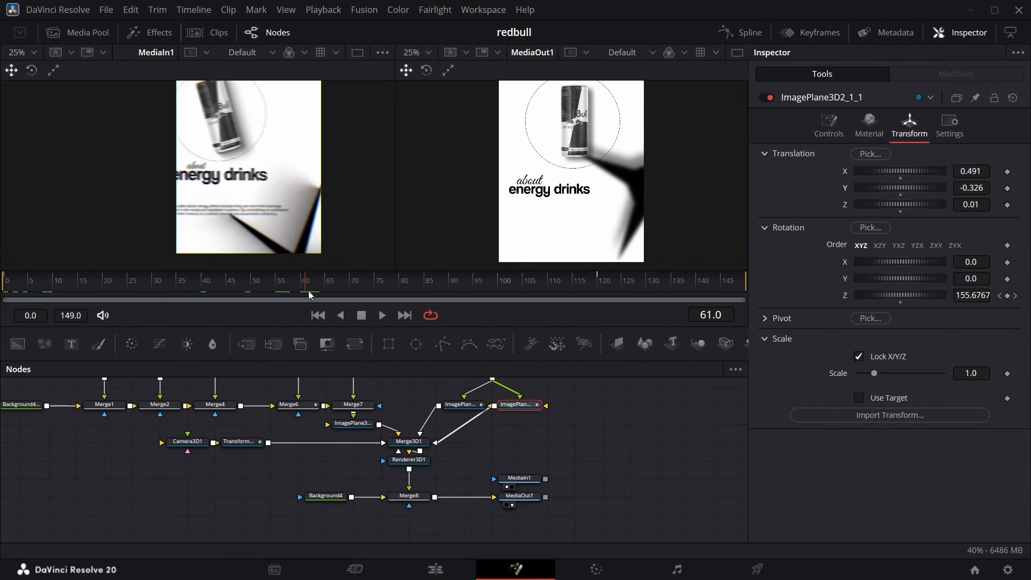
left_click(244, 443)
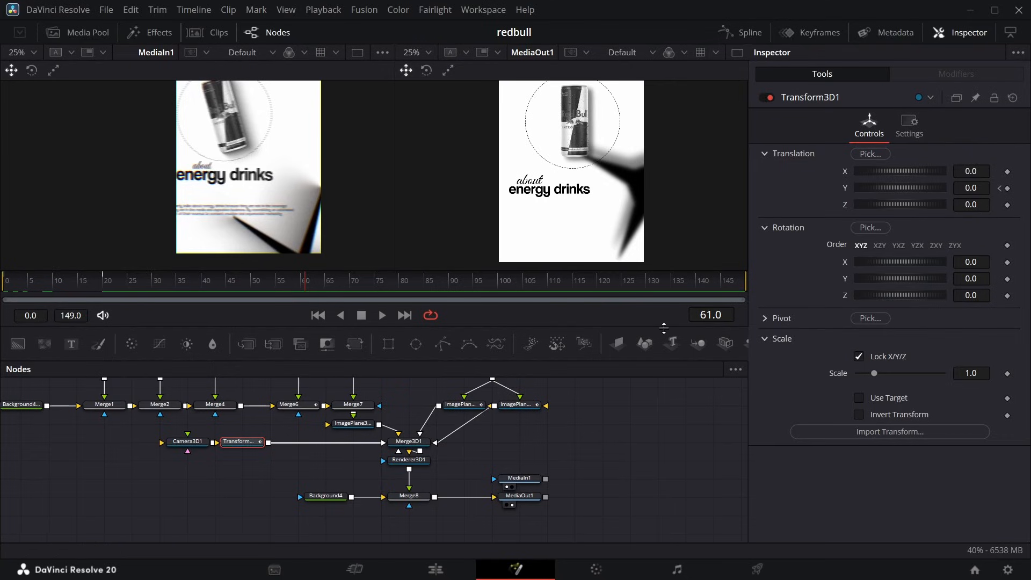
left_click(513, 405)
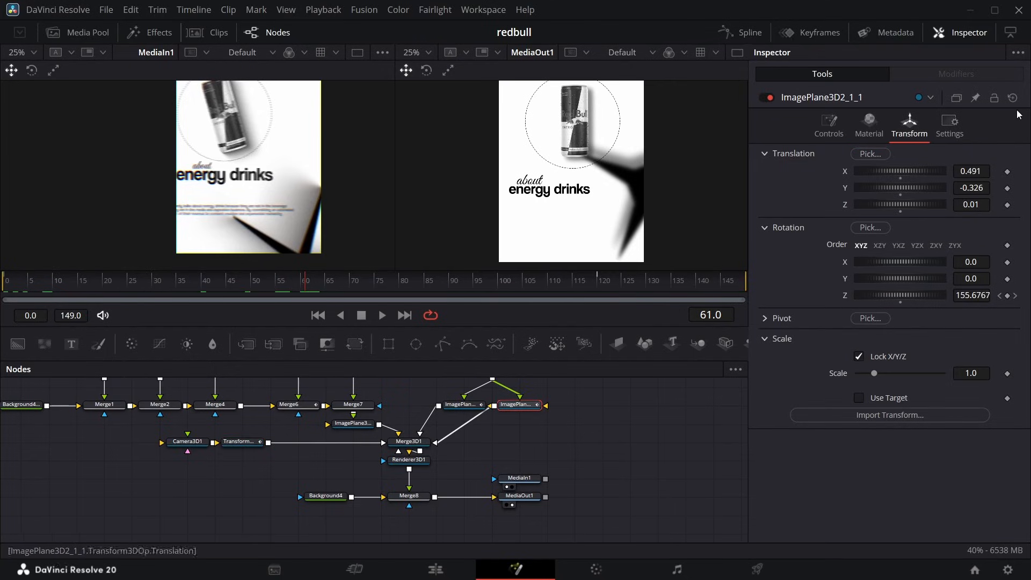
left_click_drag(919, 188, 668, 259)
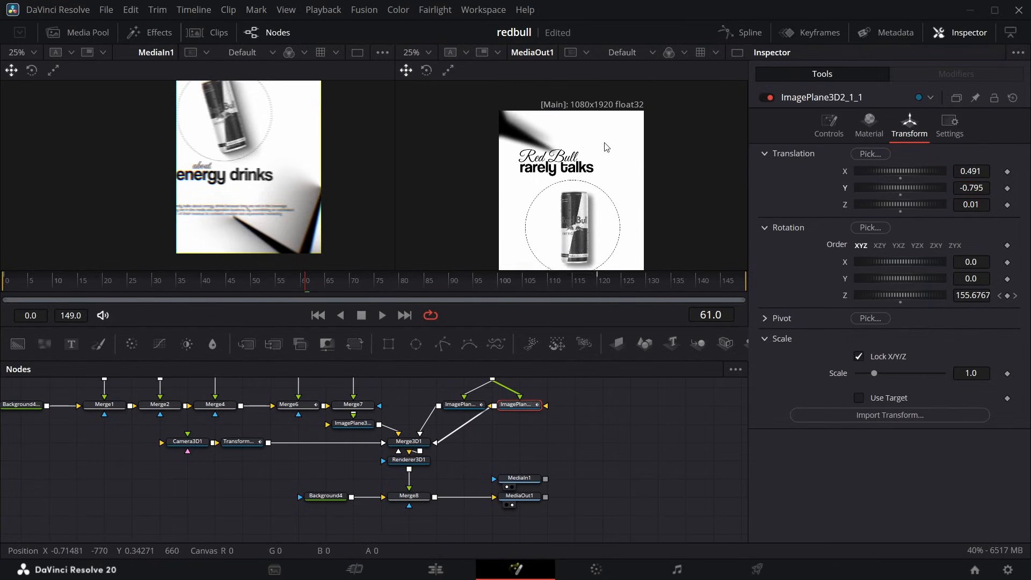
Raise Transform3D1's Y translation keyframe at frame 0 to 0.54 and check the framing in the MediaOut1 output.
left_click_drag(305, 289, 7, 285)
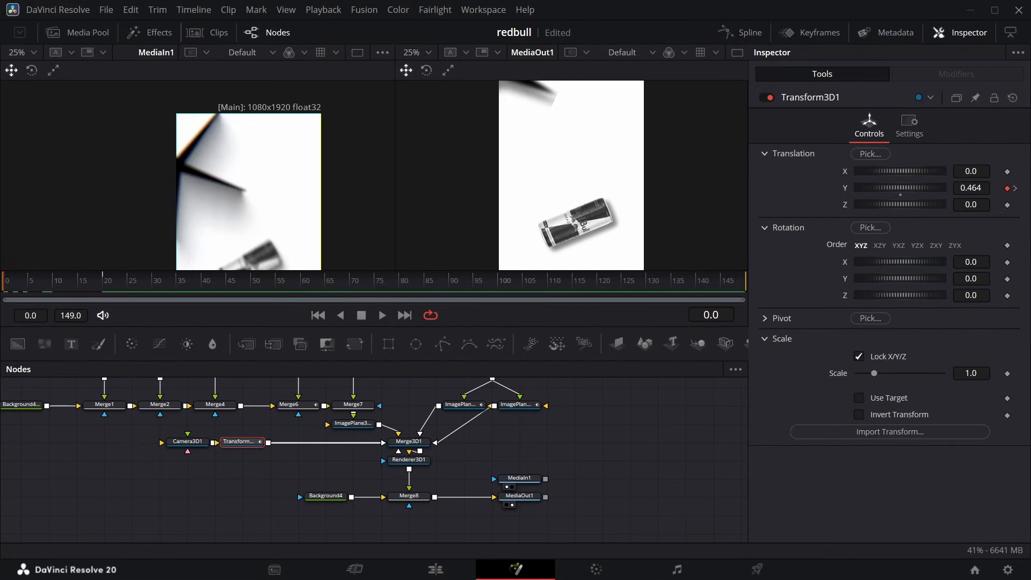
left_click_drag(900, 188, 934, 188)
scroll(575, 138, "up", 6)
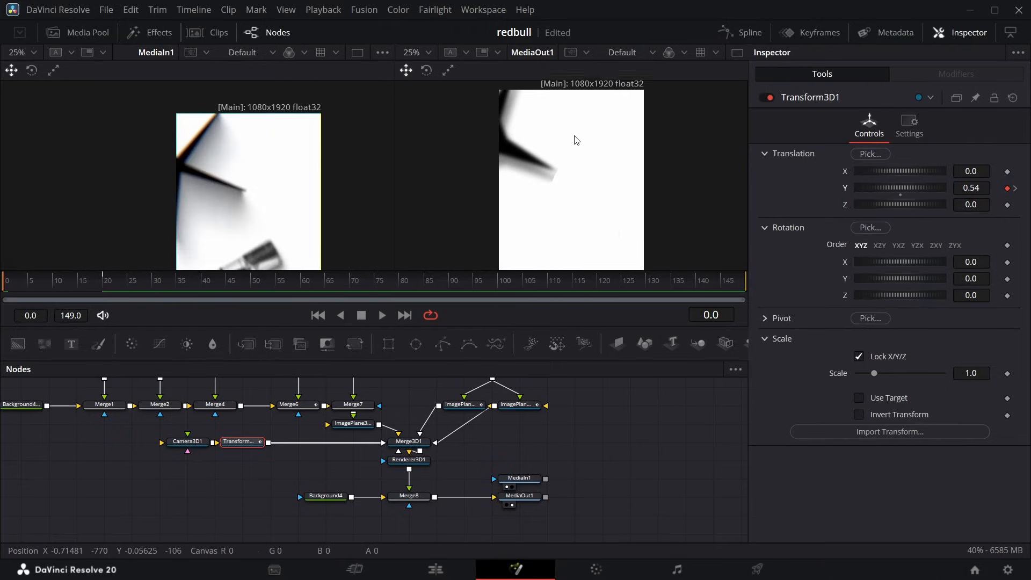
scroll(573, 139, "down", 1)
scroll(106, 183, "down", 3)
scroll(713, 225, "down", 7)
scroll(698, 212, "down", 4)
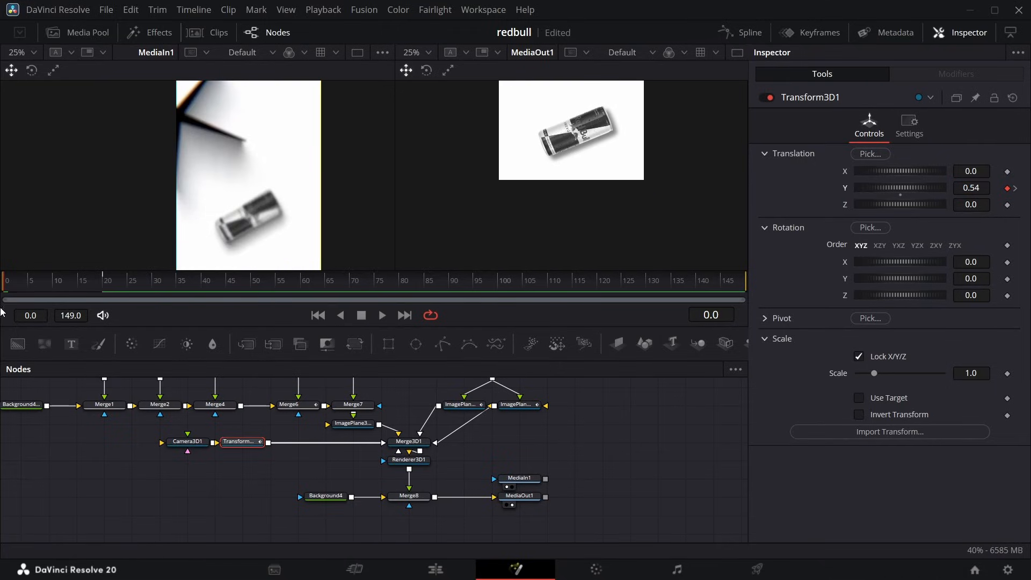
Keyframe Transform3D1's Z translation from 0.0 at frame 25 to -0.24 at frame 50.
left_click_drag(10, 283, 133, 297)
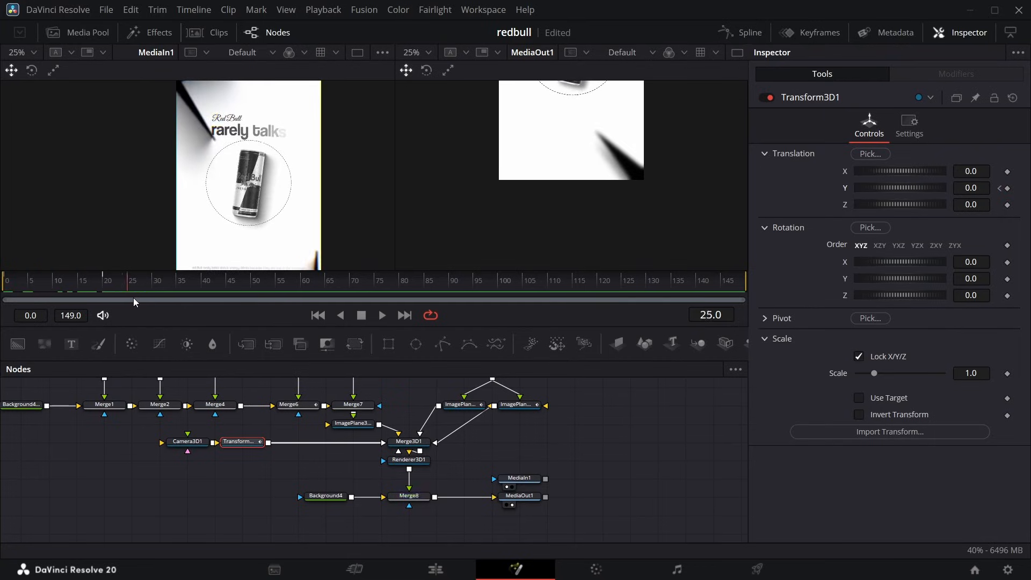
left_click(1008, 204)
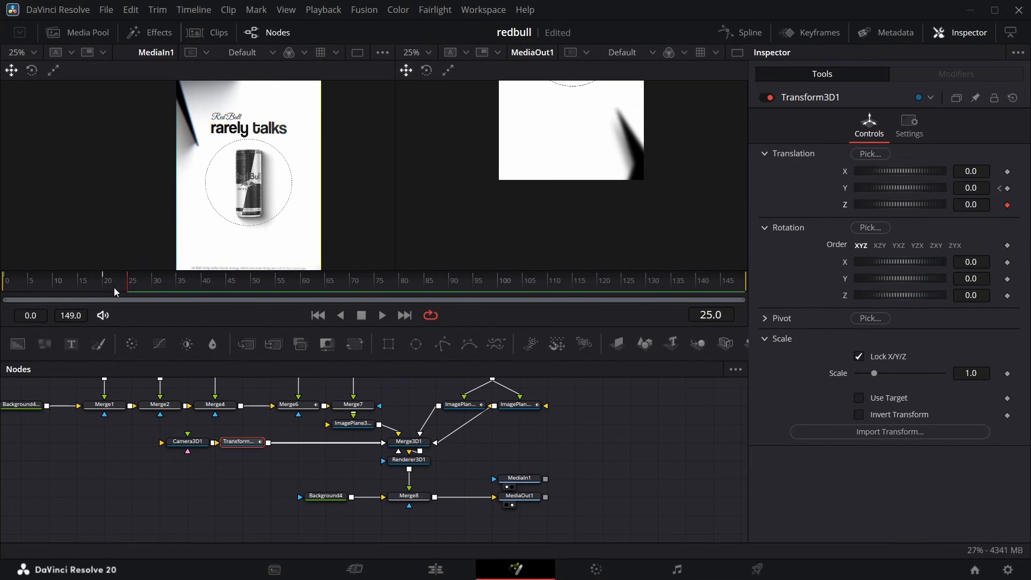
left_click_drag(131, 288, 251, 304)
left_click(1007, 205)
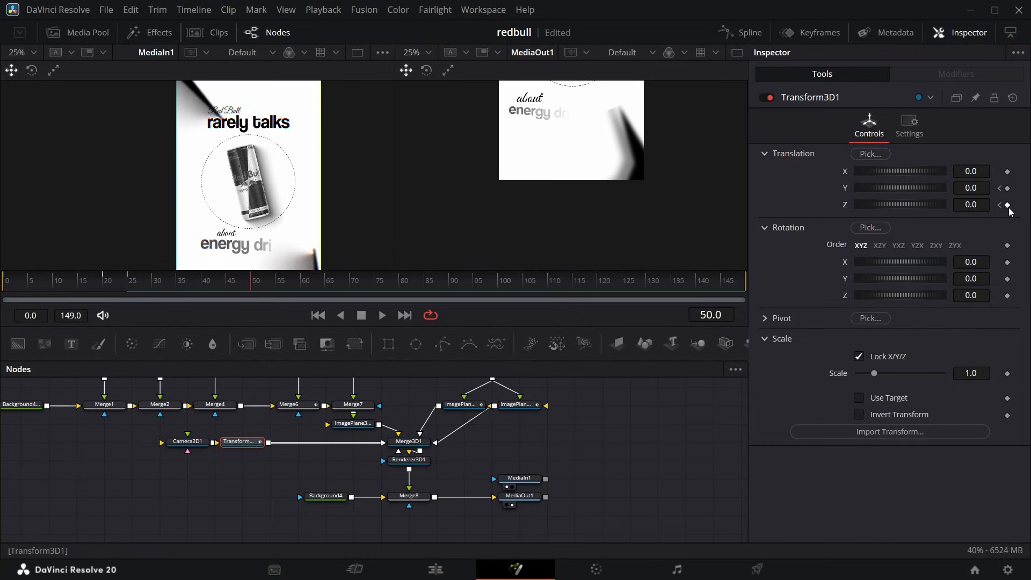
left_click_drag(969, 203, 956, 202)
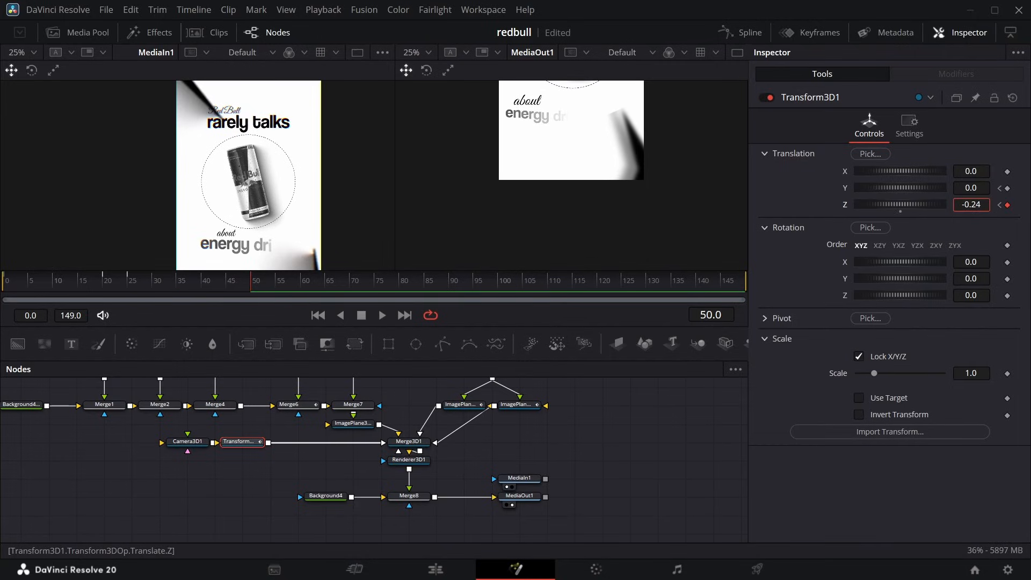
Set Template_2's layout Center X to 0.425 and increase Text2's Center X to keep "about" aligned above "energy drinks".
scroll(339, 433, "up", 4)
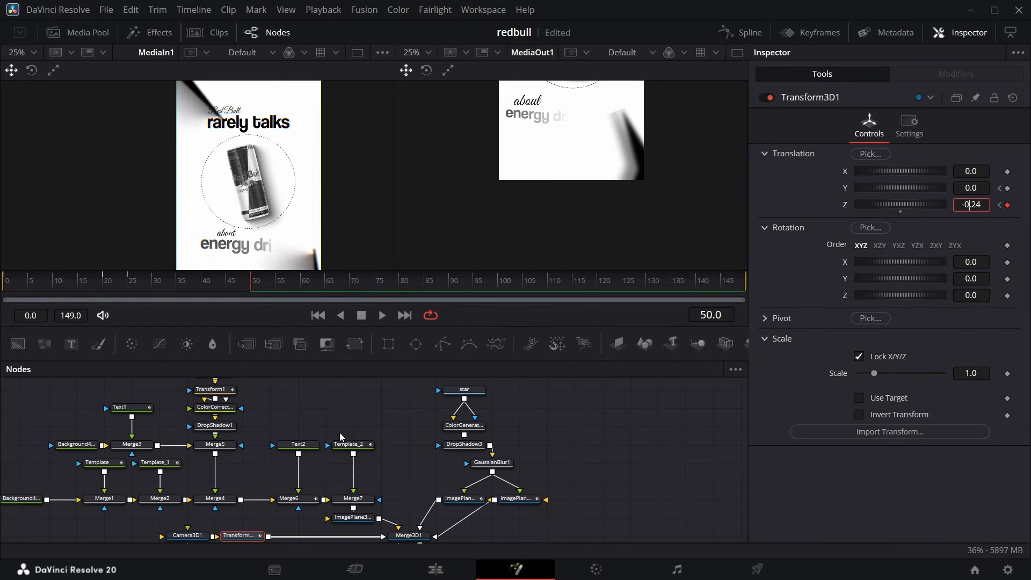
left_click(355, 500)
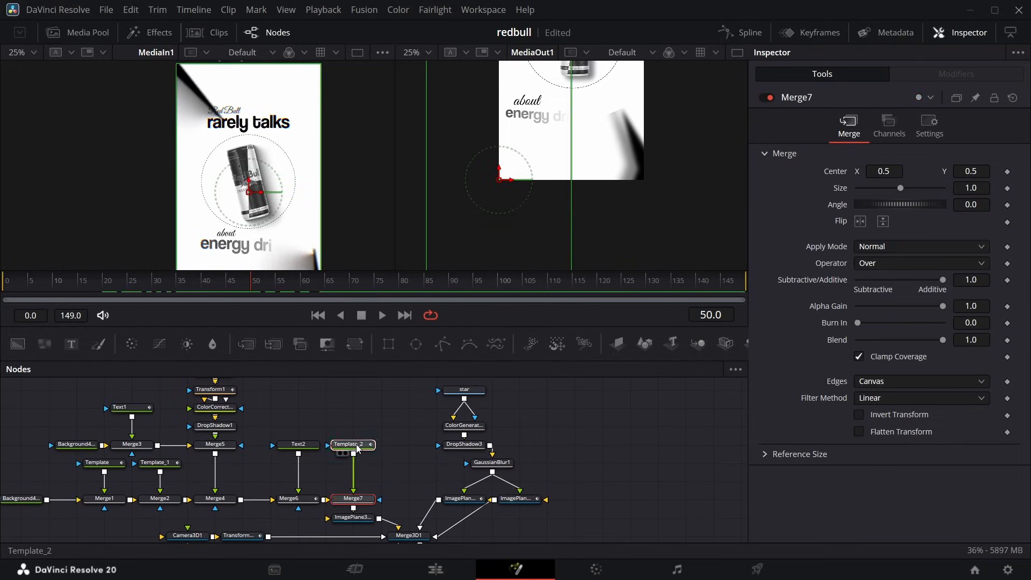
left_click(352, 444)
left_click_drag(883, 226, 911, 226)
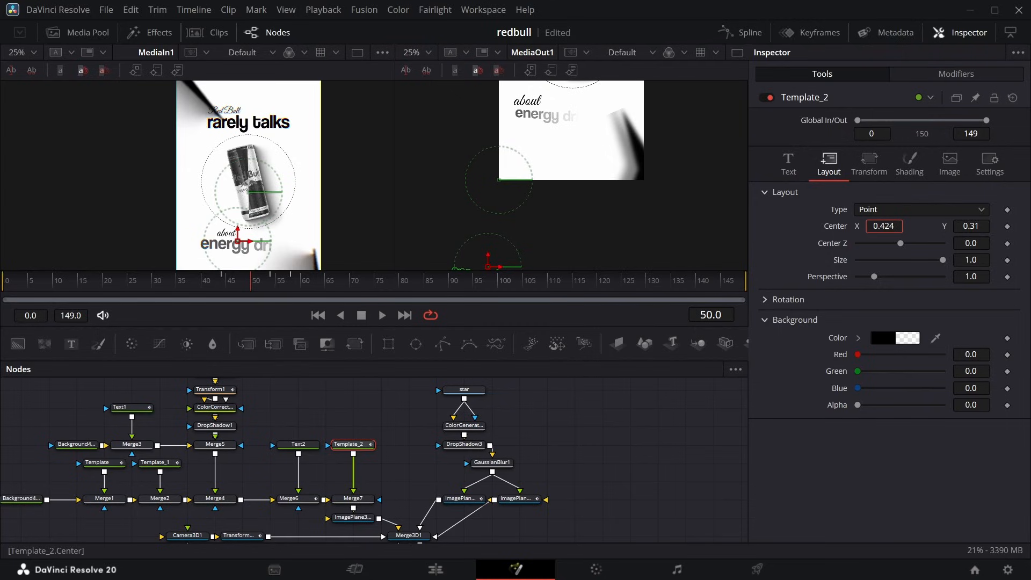
left_click(308, 448)
left_click(828, 162)
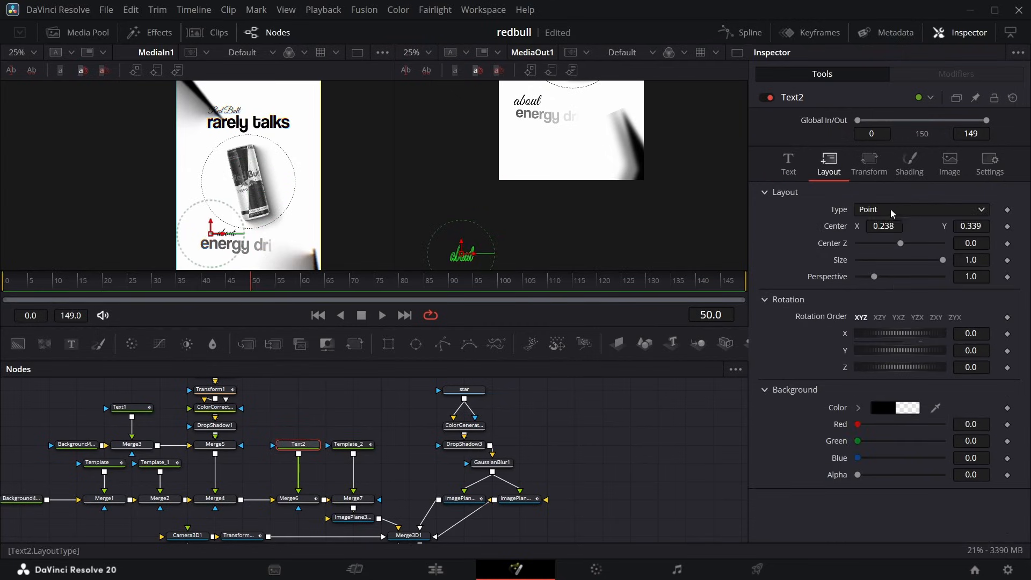
left_click_drag(884, 225, 920, 225)
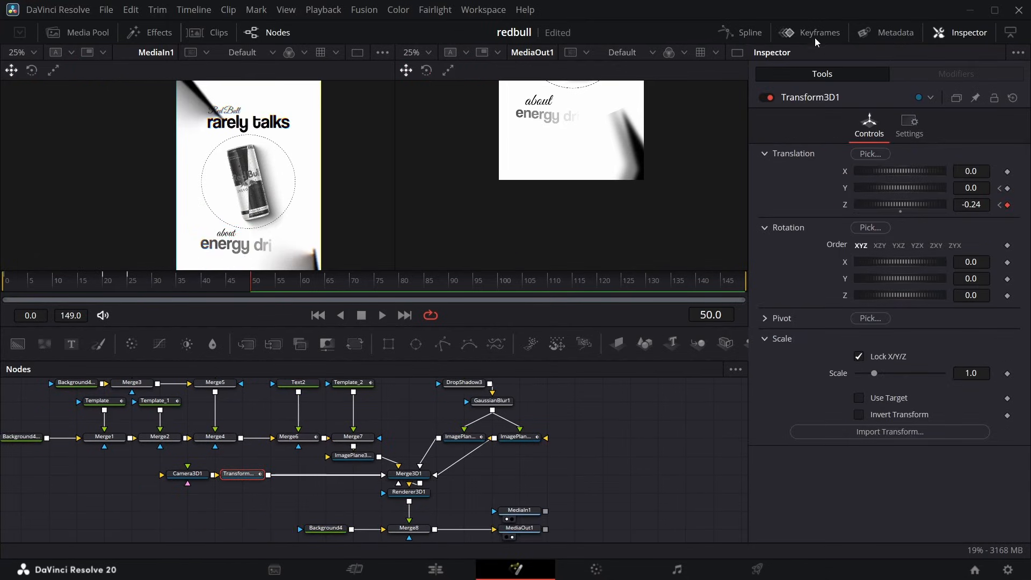
Apply Out Cubic easing to Transform3D1's Y and Z offset curves in the Spline editor and scrub around frame 49 to check the motion.
left_click(744, 29)
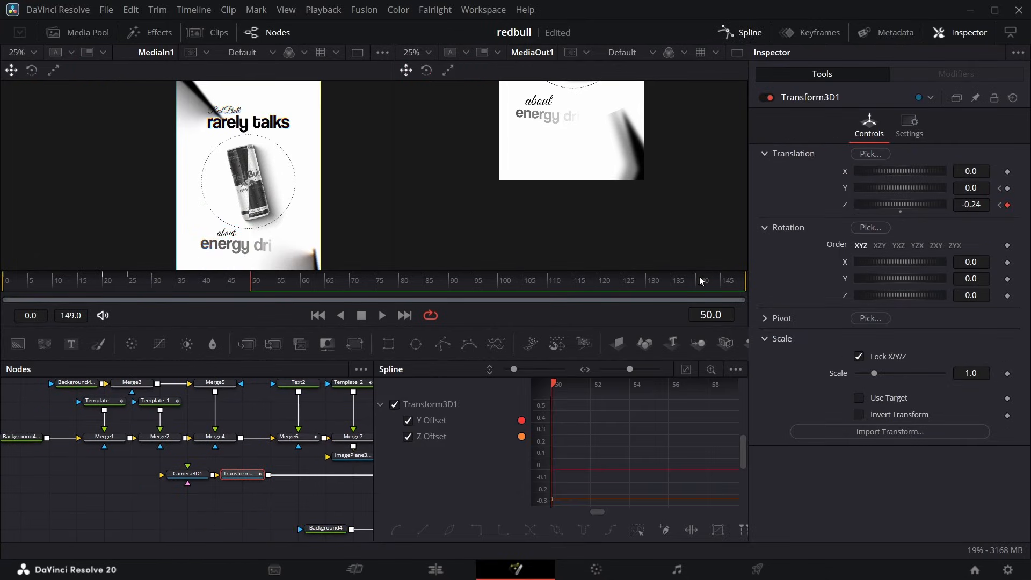
left_click(686, 369)
right_click(631, 471)
mouse_move(773, 298)
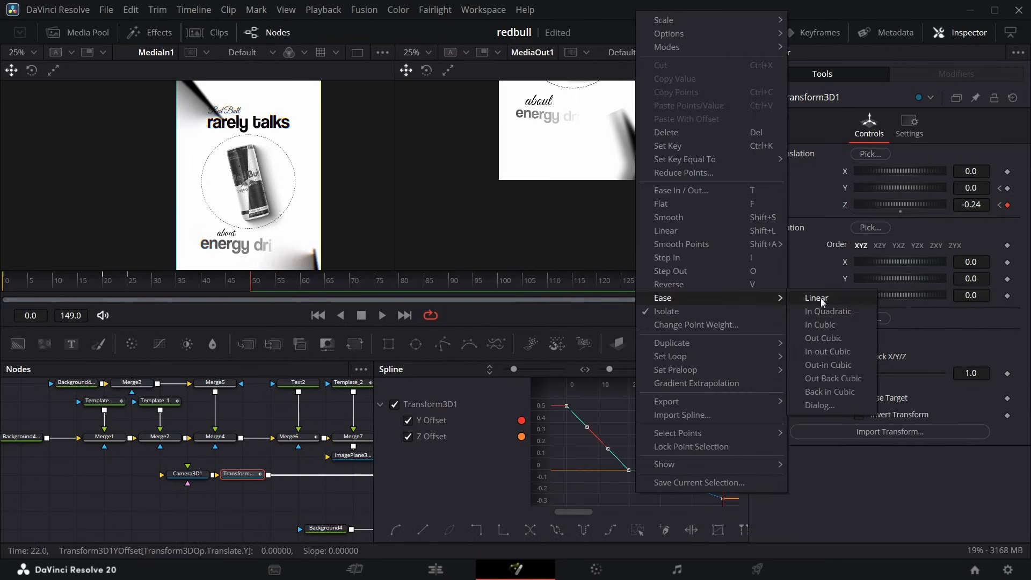
left_click(822, 337)
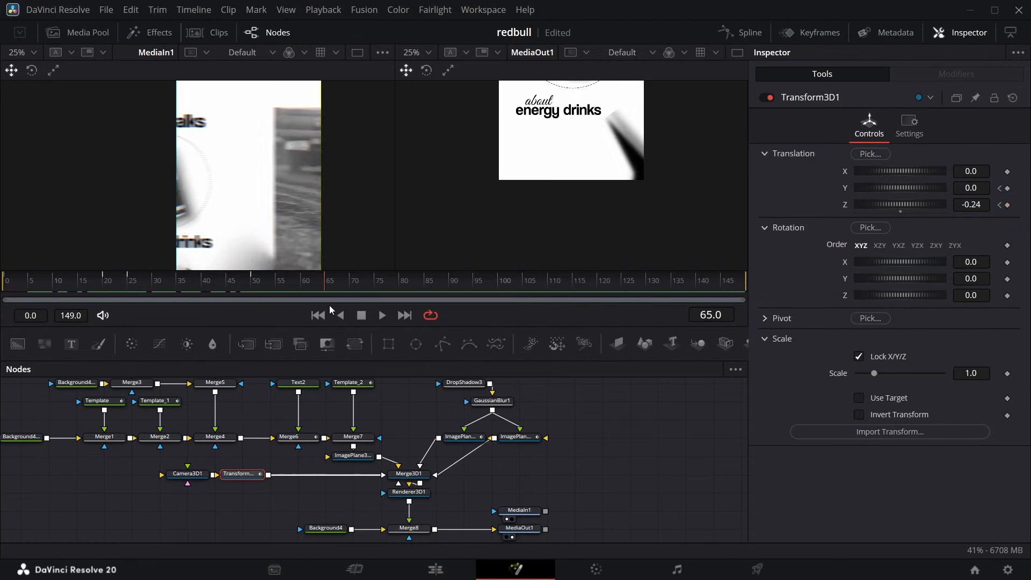
left_click_drag(329, 305, 250, 299)
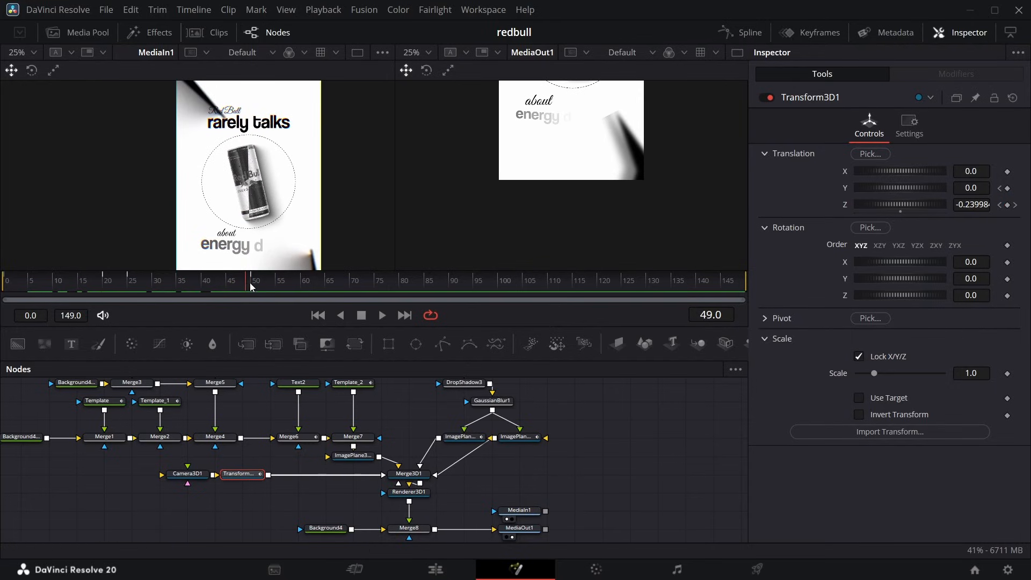
mouse_move(251, 285)
left_mouse_down()
mouse_move(458, 299)
mouse_move(215, 300)
mouse_move(249, 299)
left_mouse_up()
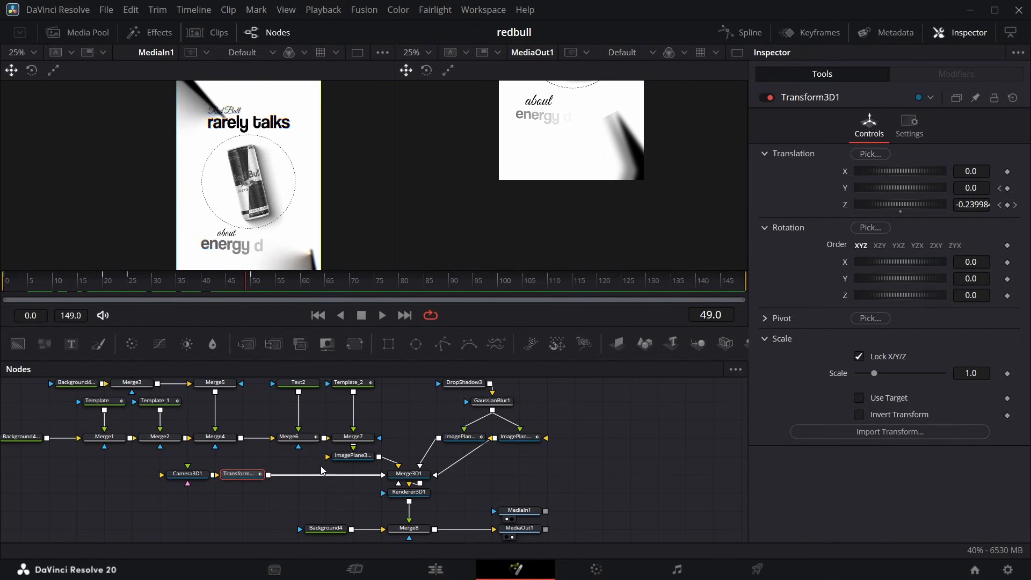
Add the media pool clip twit.mov to the node graph beside the star branch and show it in the second viewer.
left_click_drag(466, 485, 385, 473)
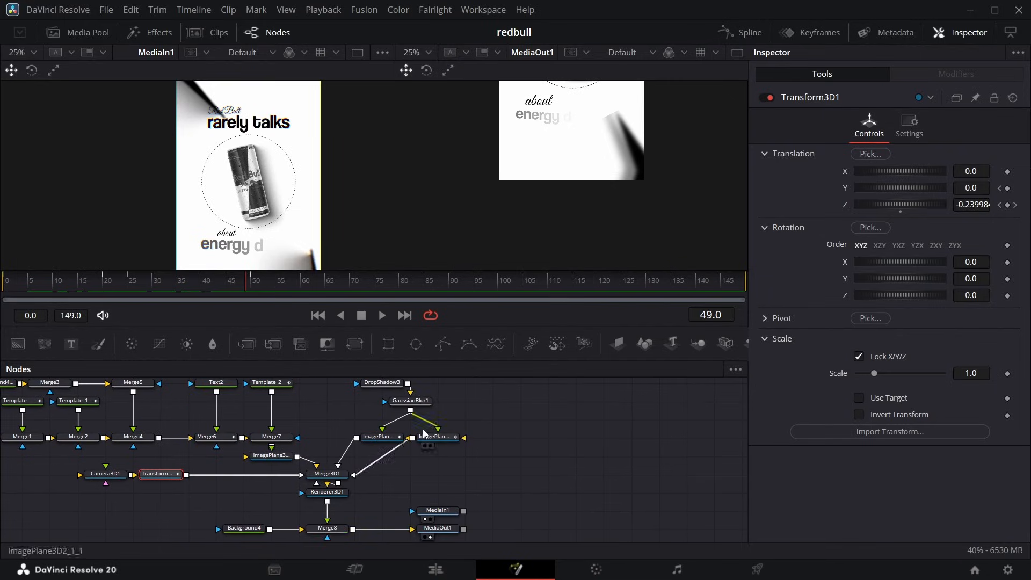
left_click(84, 32)
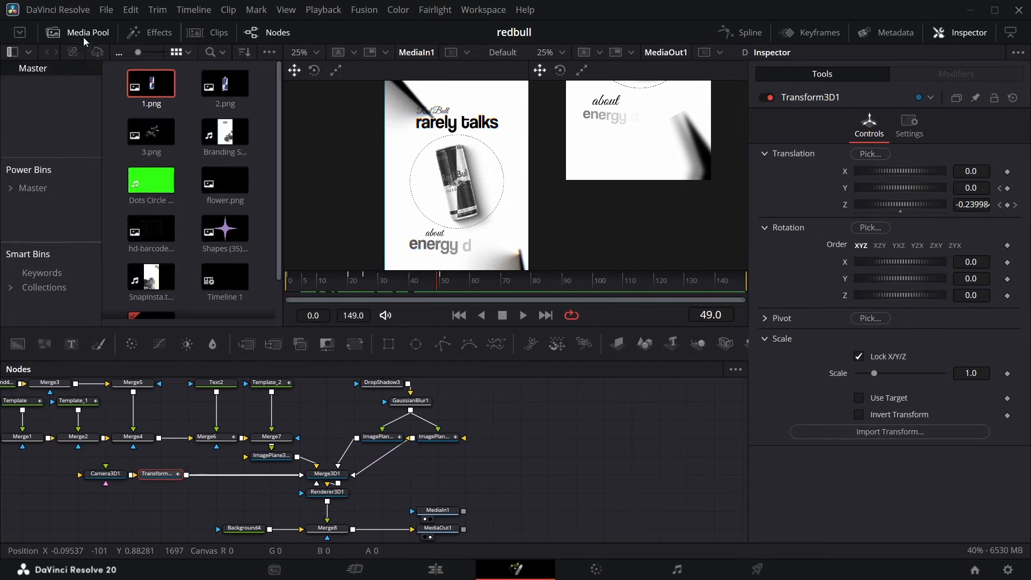
scroll(161, 137, "down", 1)
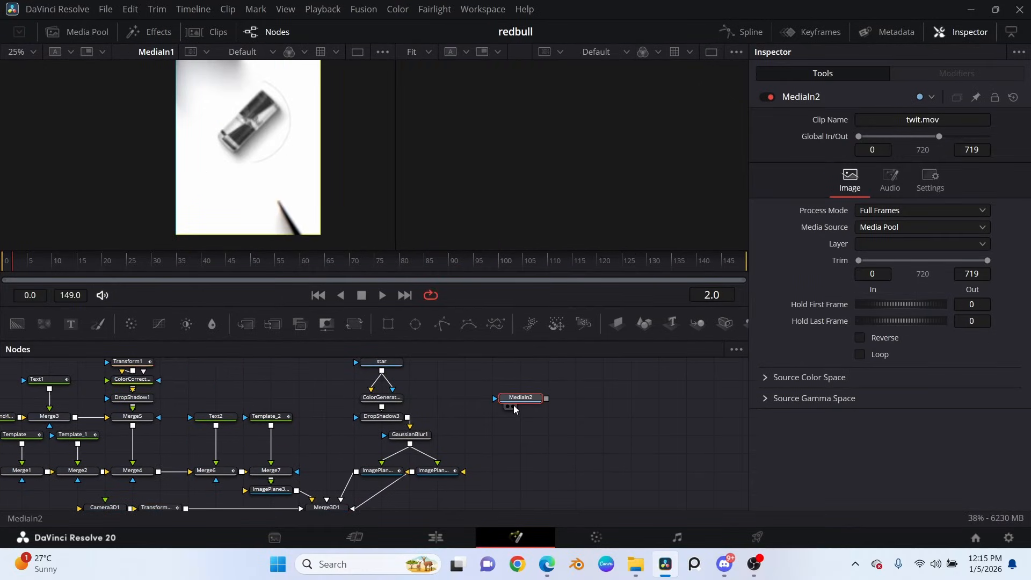
left_click(513, 407)
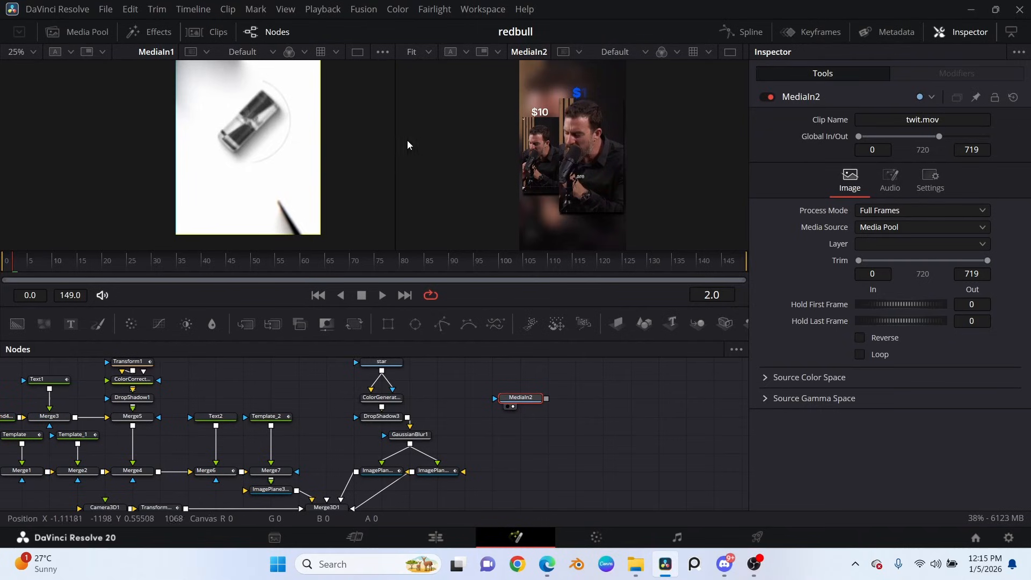
Add a Color Corrector after the twit.mov media input and place it directly beneath that node.
left_click(34, 52)
left_click(534, 390)
key("shift+space")
type("dro")
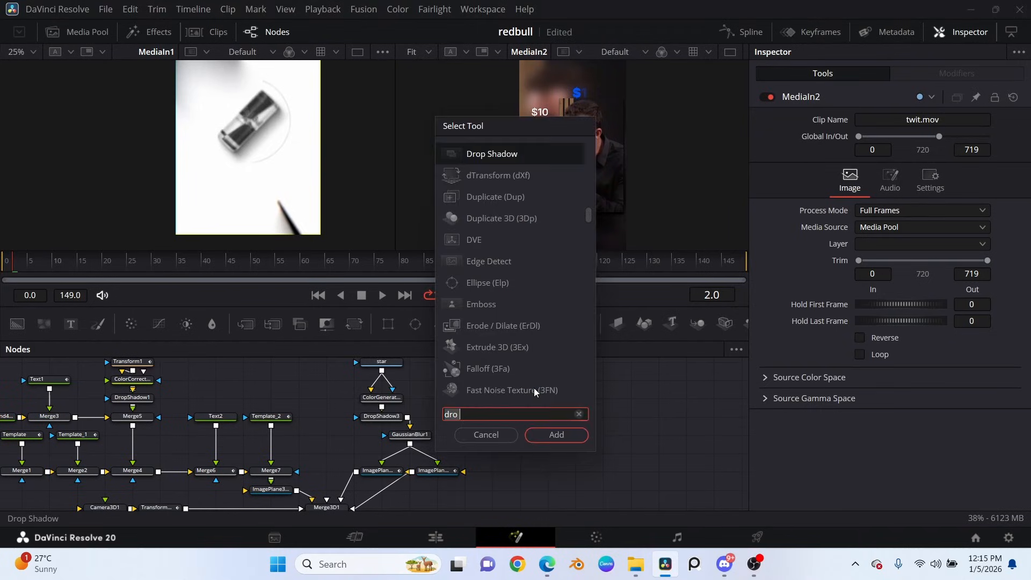
key("BackSpace")
key("BackSpace")
key("BackSpace")
key("BackSpace")
type("cc")
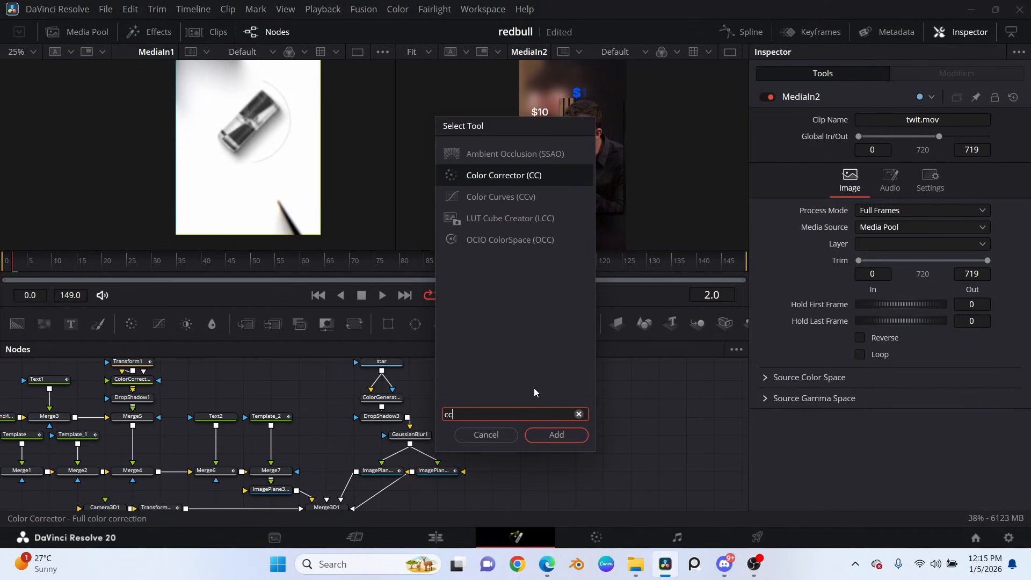
key("Return")
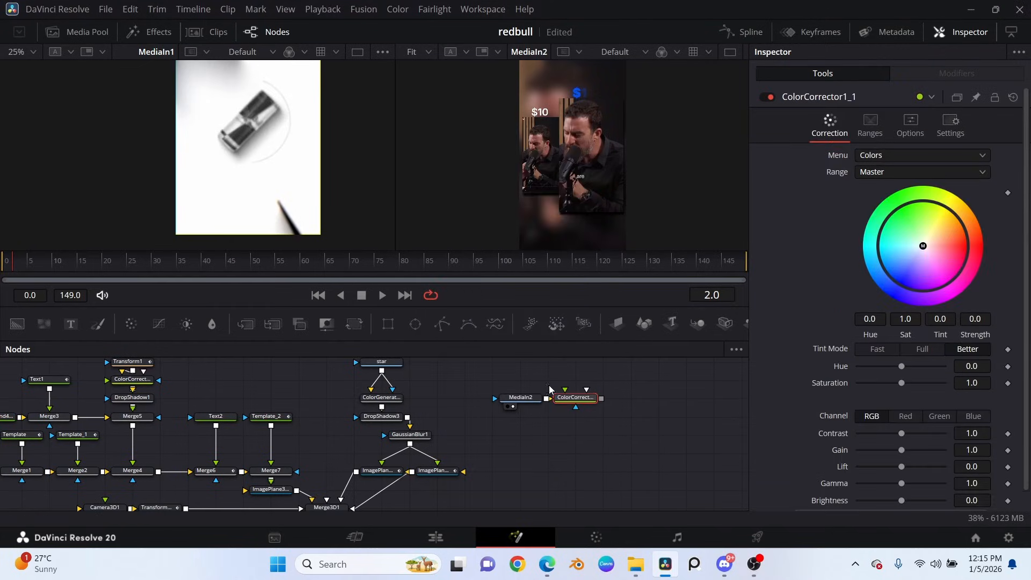
left_click_drag(536, 417, 510, 417)
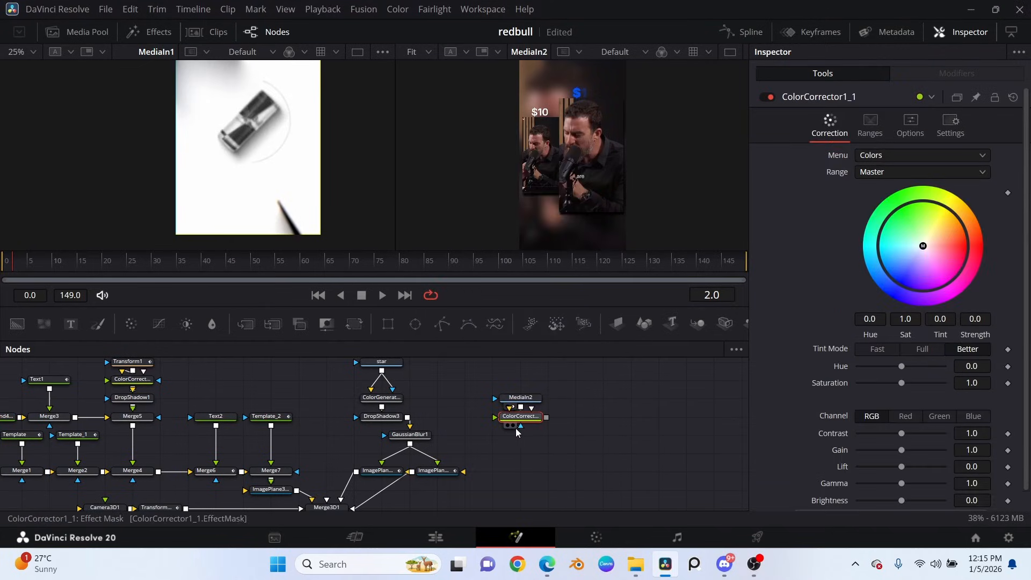
View the clip's Color Corrector in the second viewer and, at frame 60, set its Saturation to 0.0.
key("2")
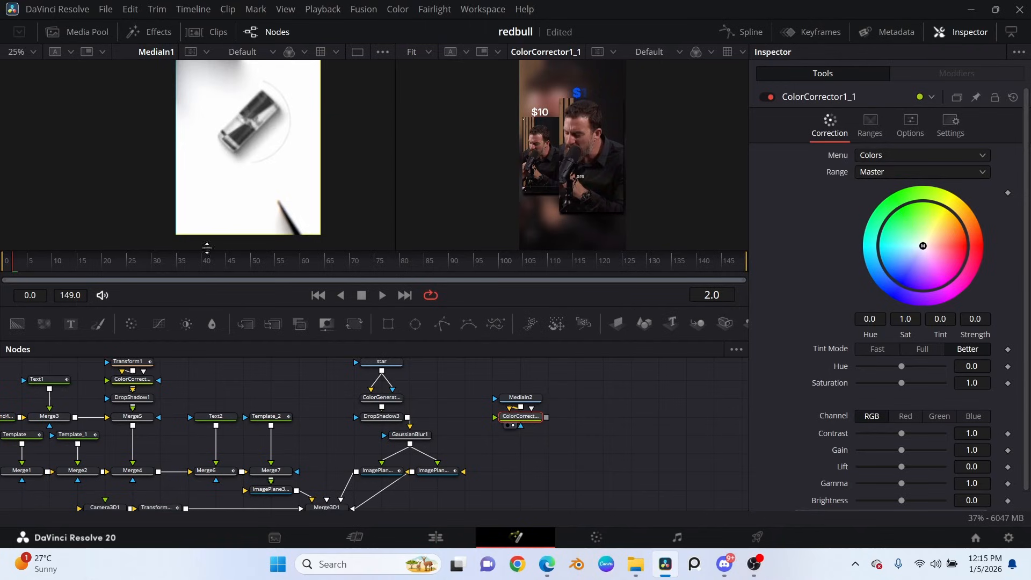
left_click_drag(6, 263, 301, 271)
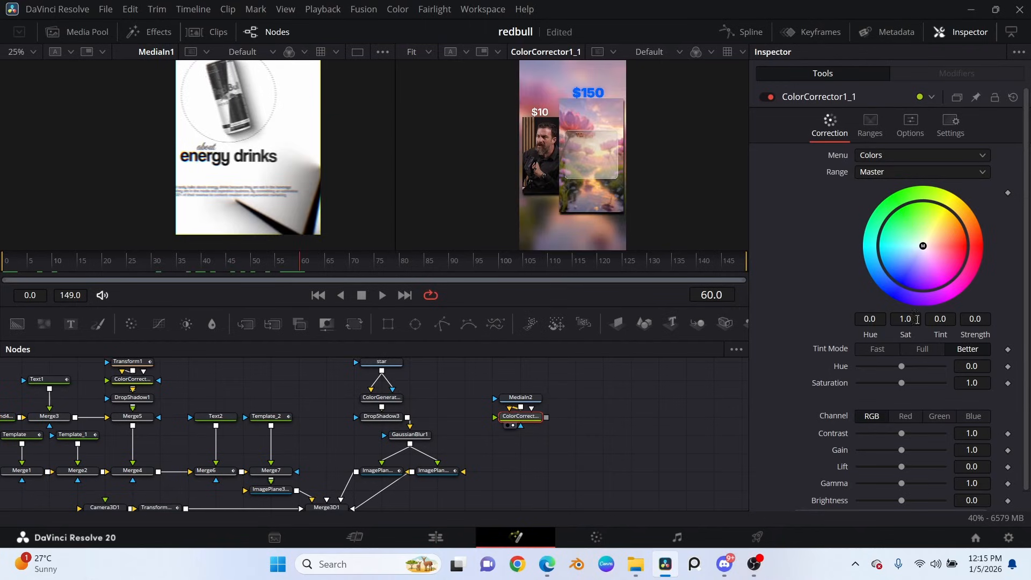
left_click_drag(902, 383, 788, 387)
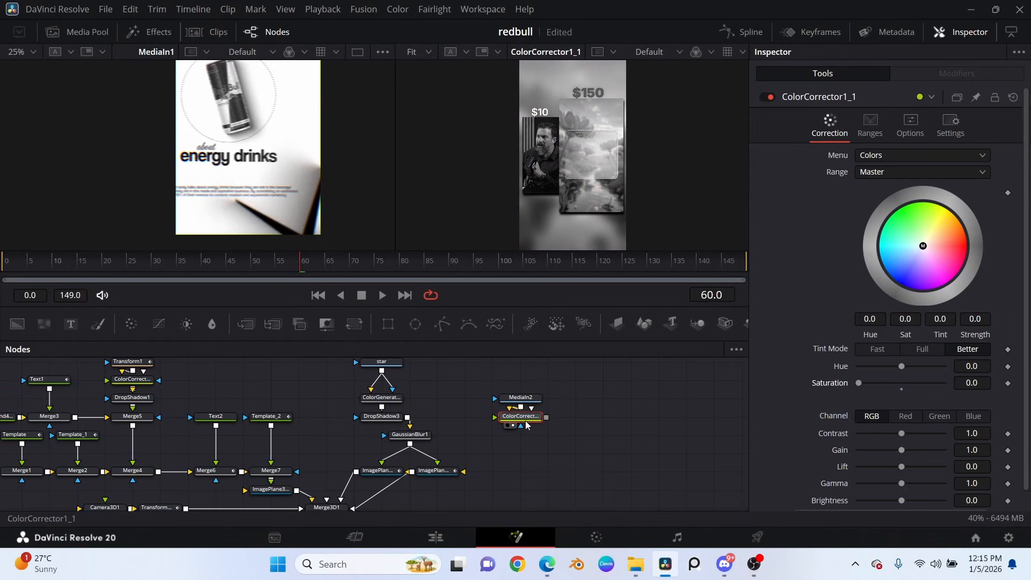
Add a Drop Shadow after the clip's Color Corrector, show it in the second viewer and leave room for a node between them.
key("shift+space")
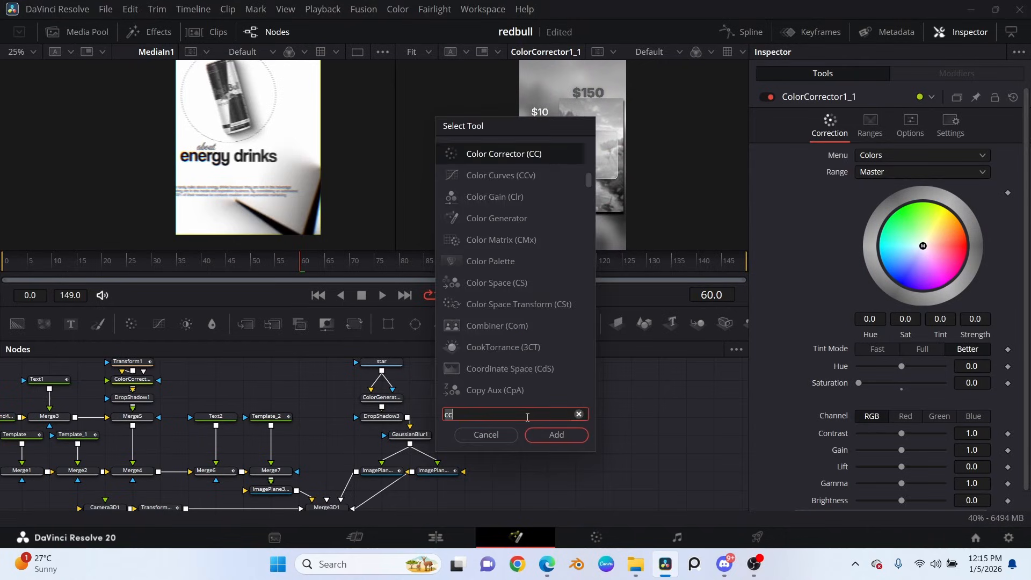
type("Drop Shadow")
left_click(554, 443)
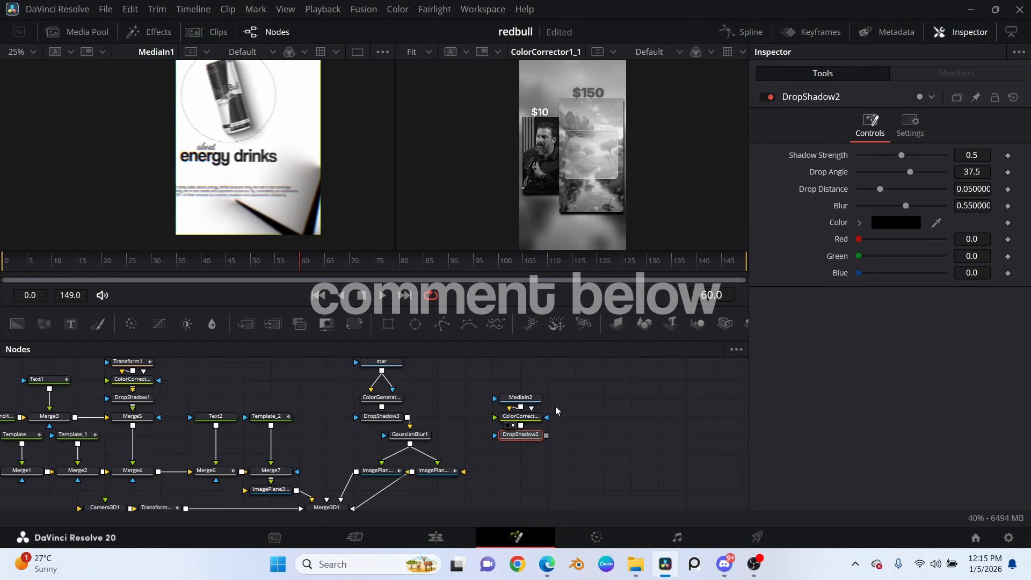
left_click(513, 444)
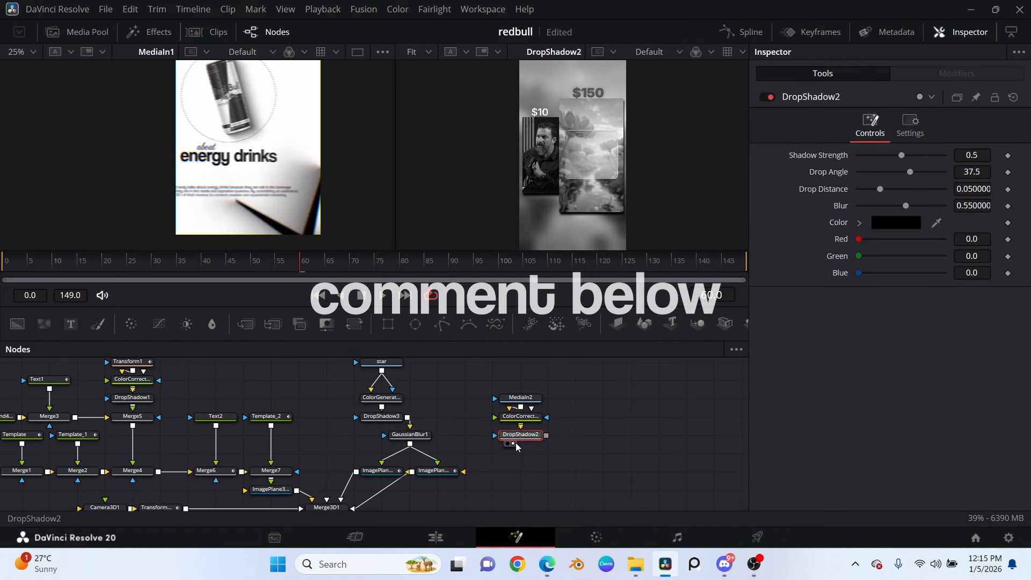
left_click_drag(525, 437, 525, 455)
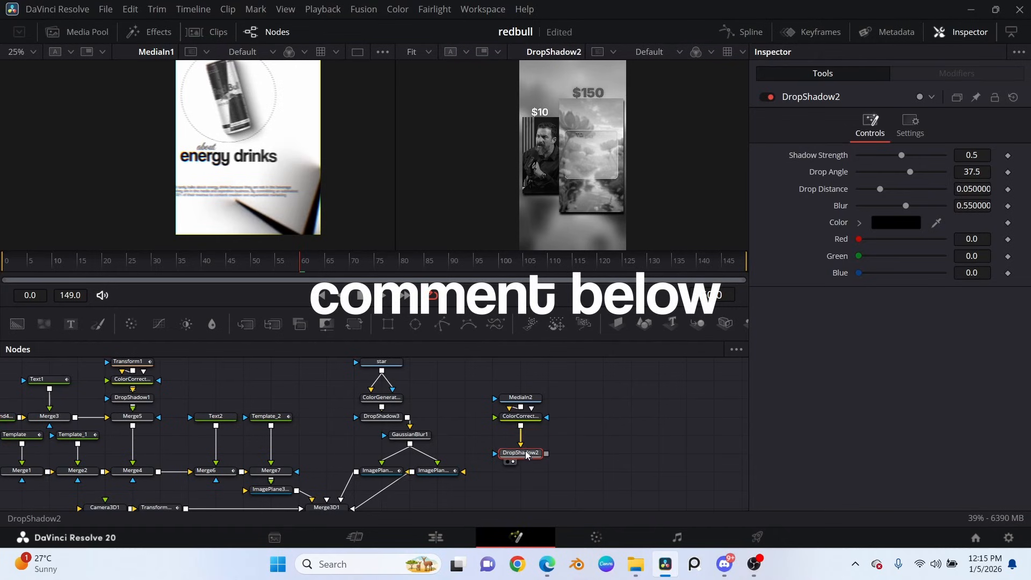
Insert a Transform between the clip's Color Corrector and Drop Shadow and set its Size to 0.7.
left_click(520, 417)
left_click(363, 327)
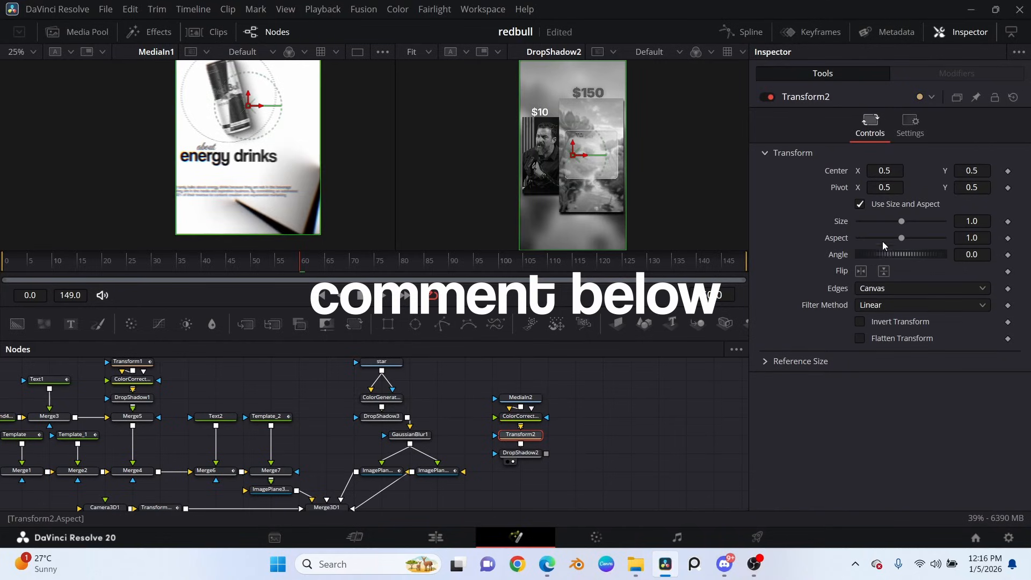
left_click_drag(898, 226, 886, 227)
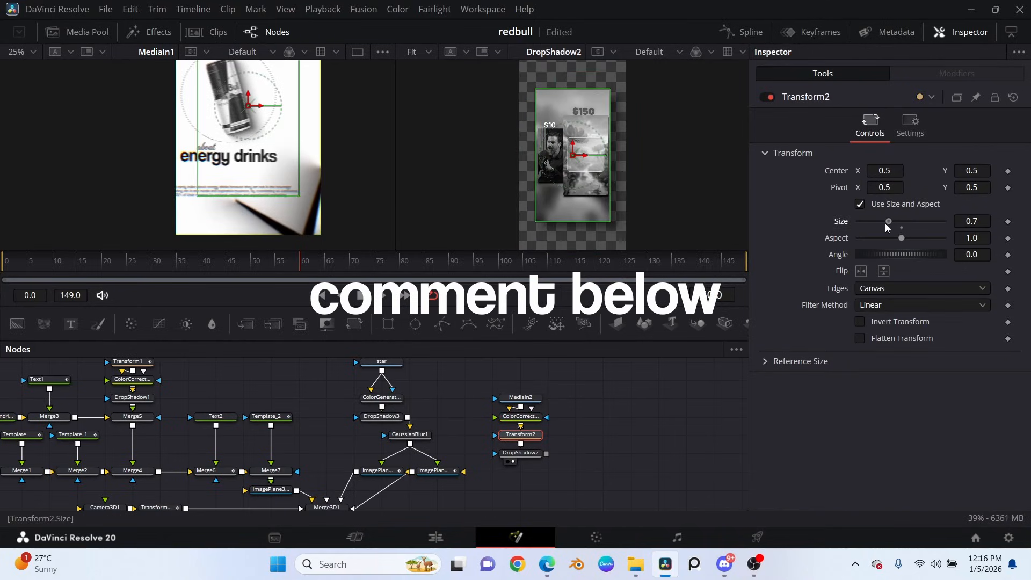